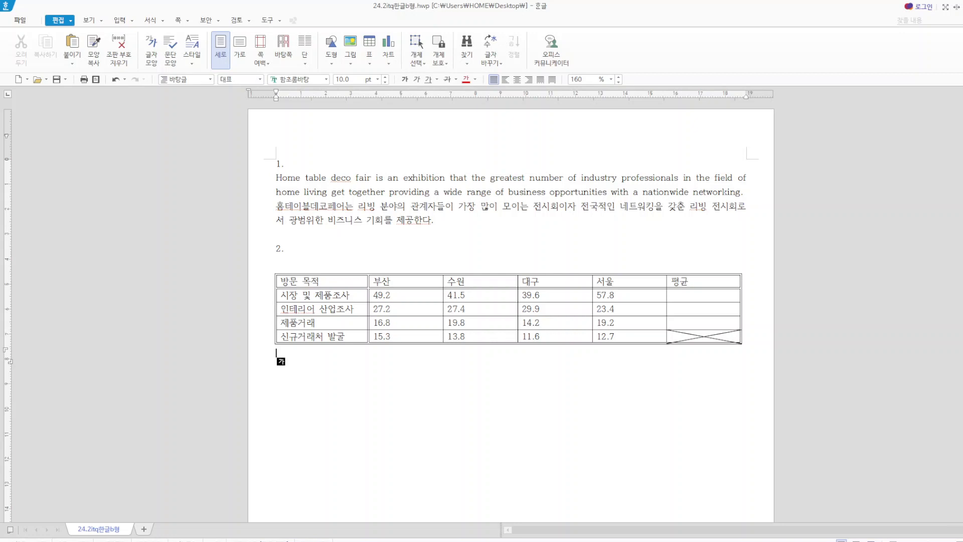
- Review the page size and margin settings, and look through all pages of the document from start to end
{"action": "key", "text": "F7"}
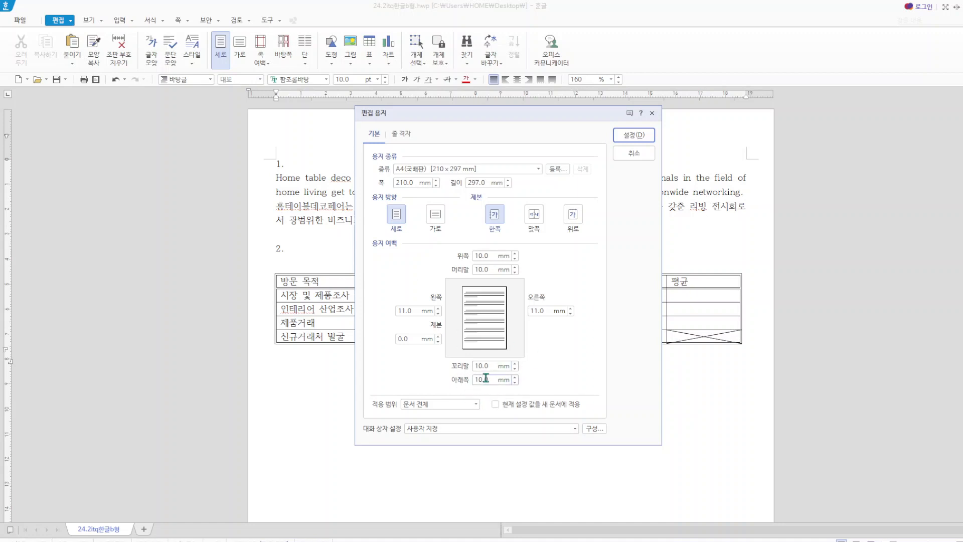
{"action": "left_click", "coordinate": [630, 134]}
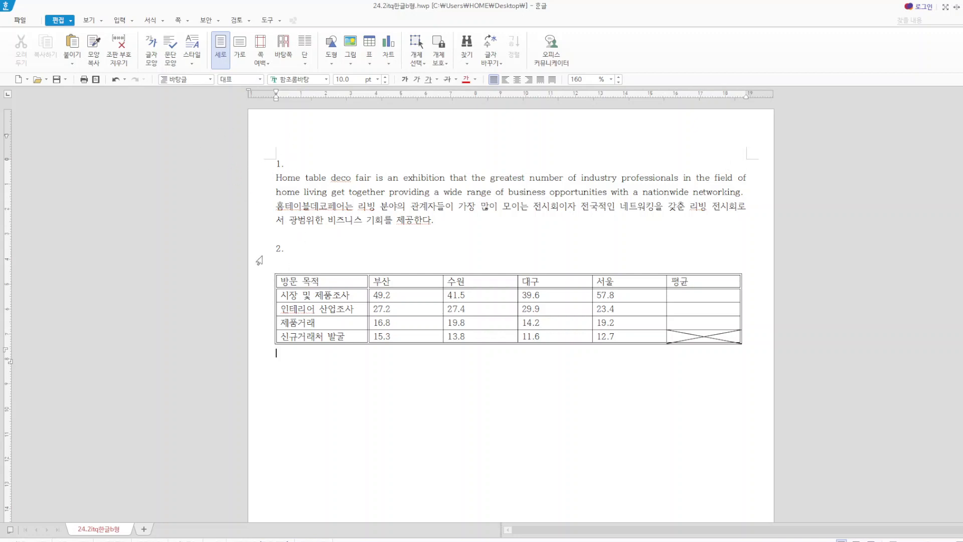
{"action": "scroll", "coordinate": [394, 415], "scroll_direction": "down", "scroll_amount": 12}
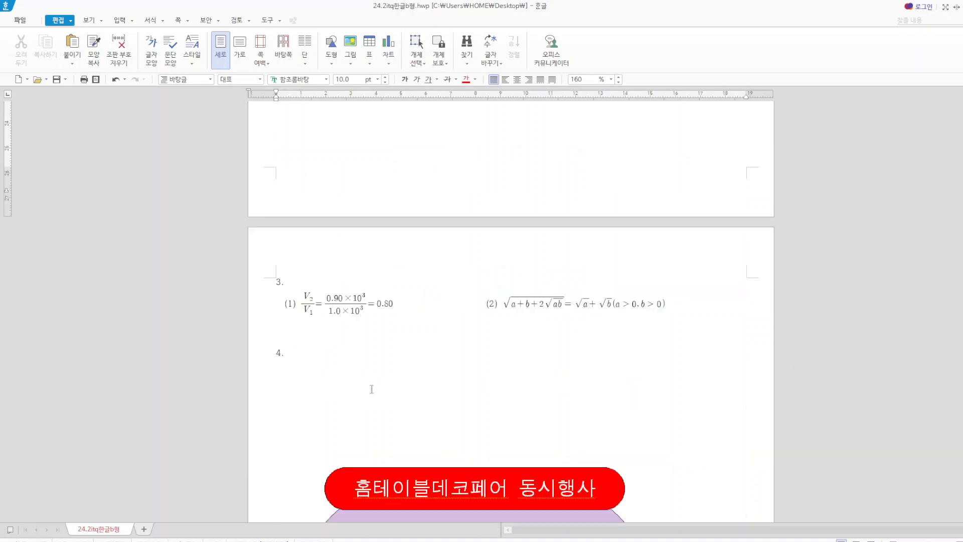
{"action": "scroll", "coordinate": [496, 369], "scroll_direction": "down", "scroll_amount": 12}
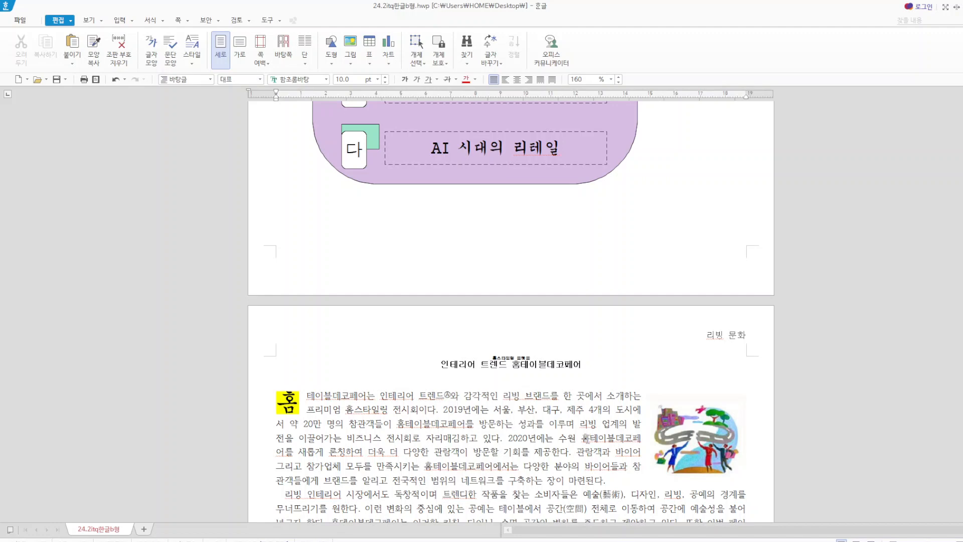
{"action": "scroll", "coordinate": [586, 438], "scroll_direction": "down", "scroll_amount": 10}
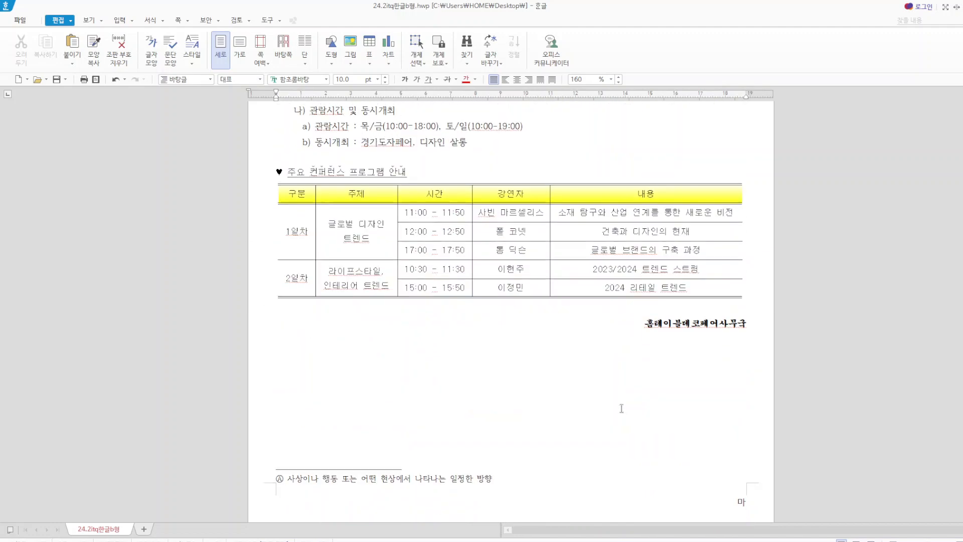
{"action": "scroll", "coordinate": [622, 407], "scroll_direction": "up", "scroll_amount": 3}
{"action": "scroll", "coordinate": [622, 408], "scroll_direction": "up", "scroll_amount": 7}
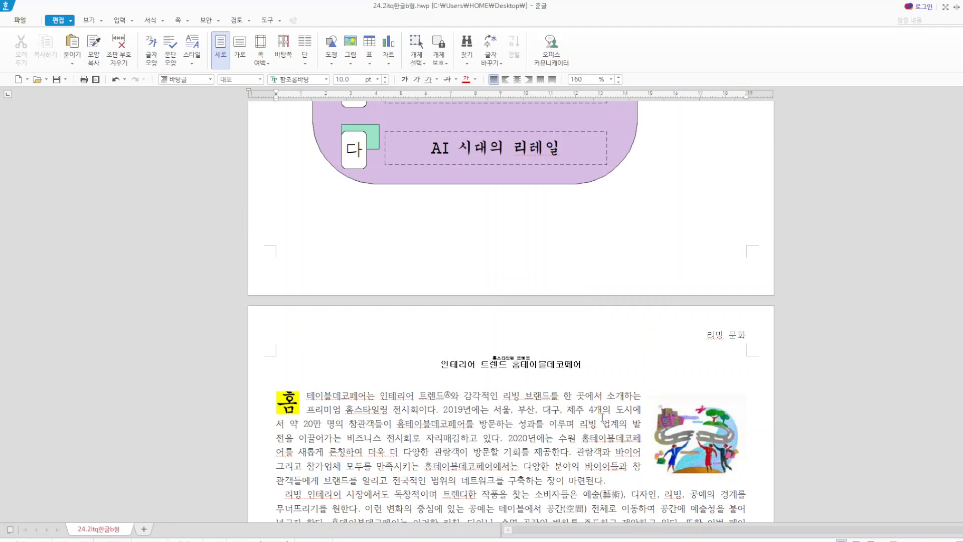
{"action": "scroll", "coordinate": [602, 416], "scroll_direction": "up", "scroll_amount": 20}
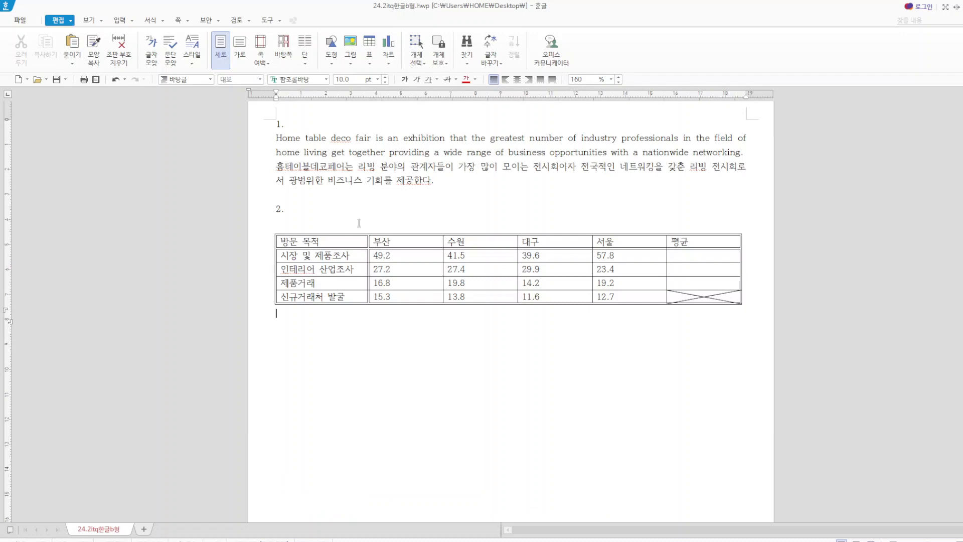
- Insert the desktop picture 24.2b표와차트.JPG below the table, about 136 mm wide and 118 mm high
{"action": "left_click", "coordinate": [351, 64]}
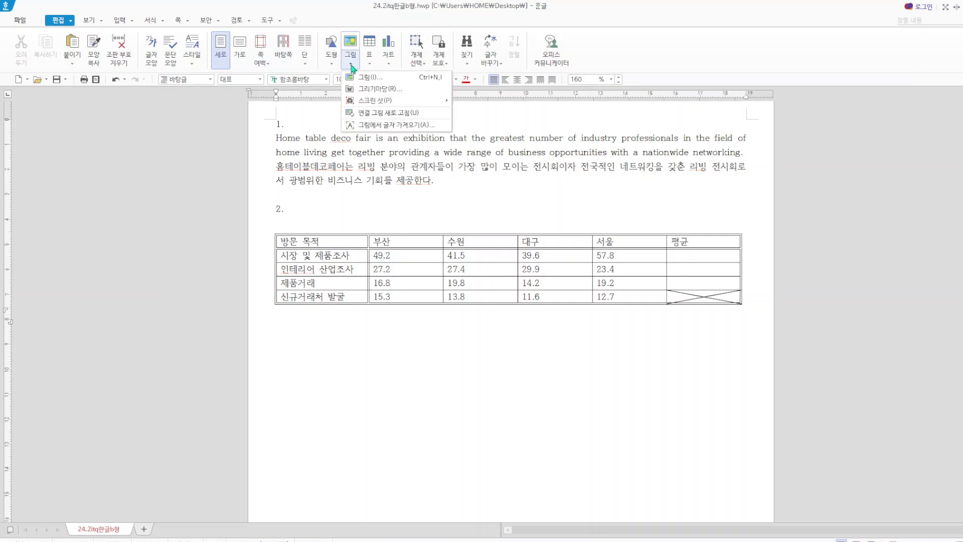
{"action": "left_click", "coordinate": [366, 78]}
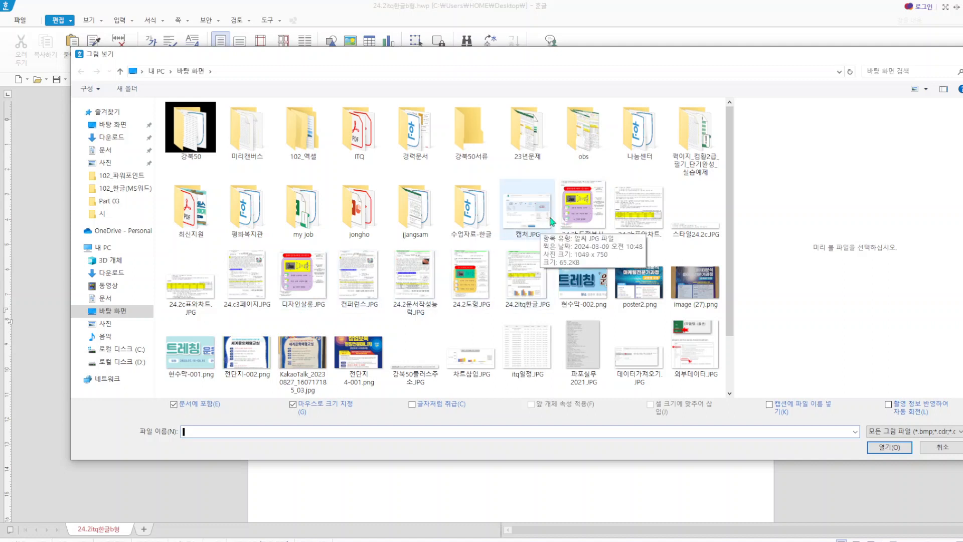
{"action": "left_click", "coordinate": [628, 219]}
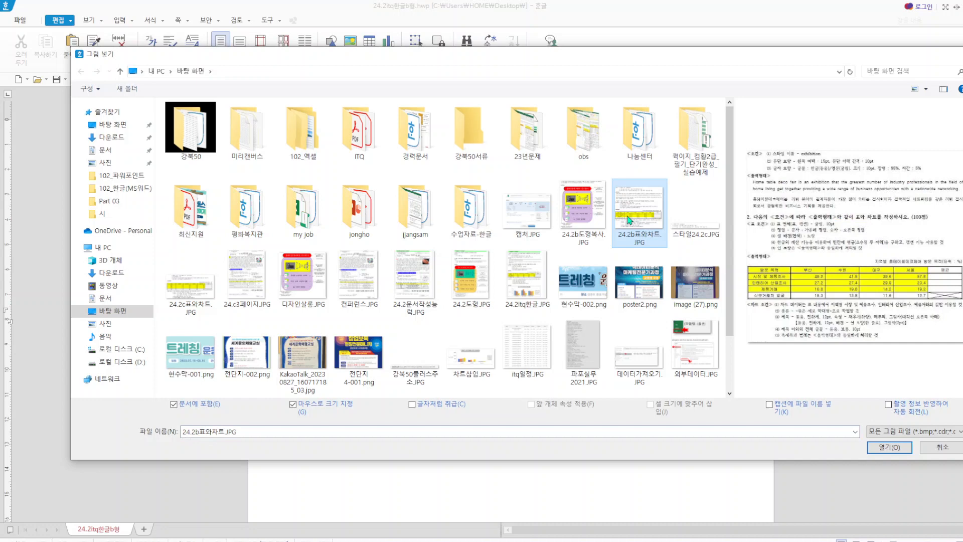
{"action": "left_click", "coordinate": [890, 447]}
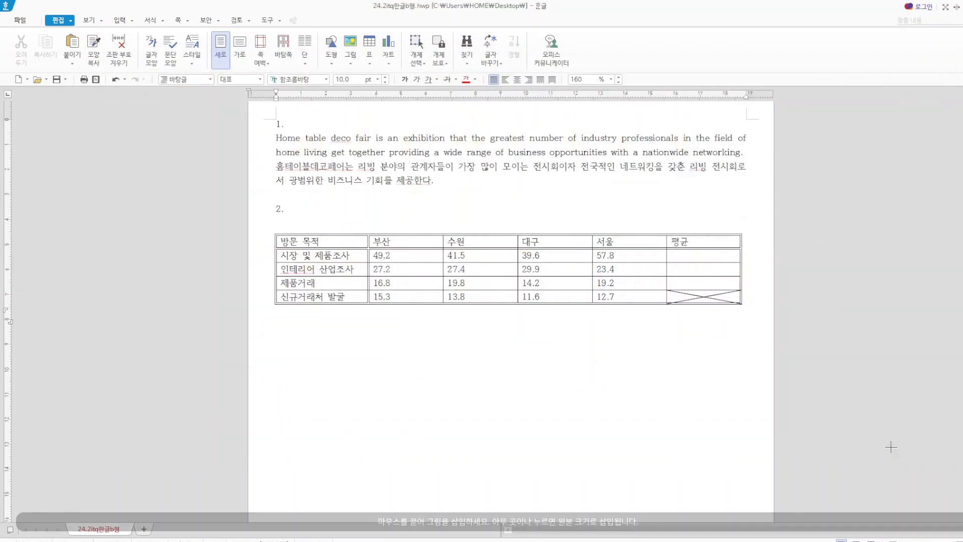
{"action": "left_click_drag", "start_coordinate": [361, 380], "coordinate": [686, 456]}
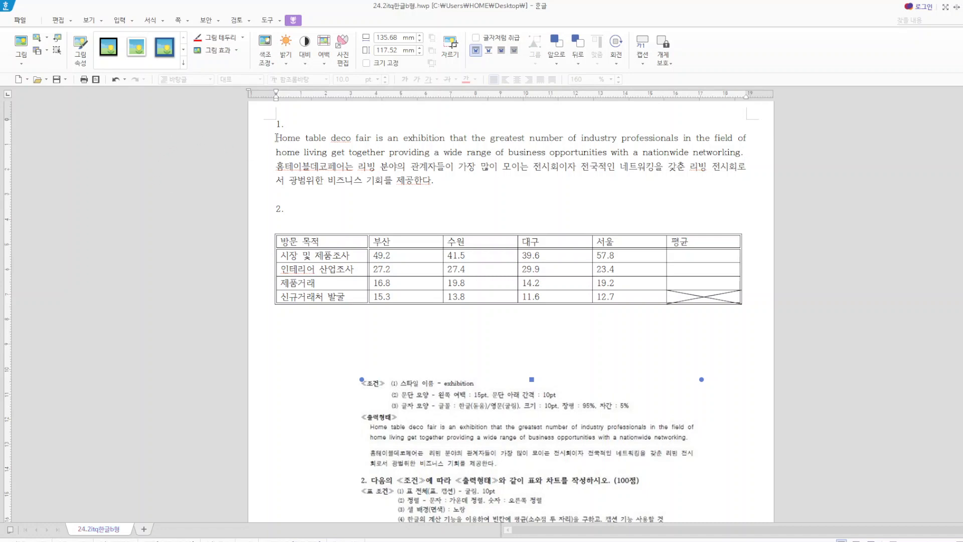
- Select the English and Korean paragraphs under item 1 and open the style settings for them
{"action": "left_click_drag", "start_coordinate": [277, 138], "coordinate": [453, 183]}
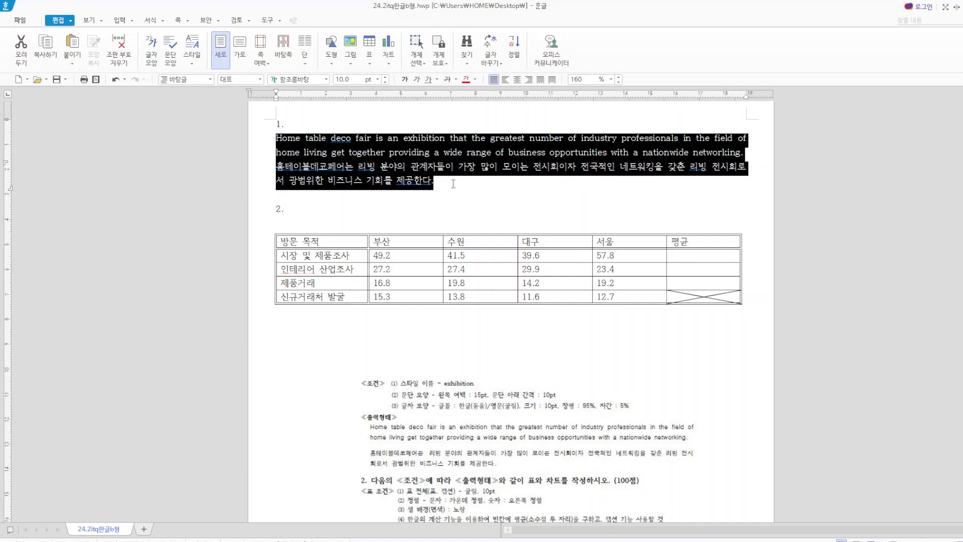
{"action": "key", "text": "F6"}
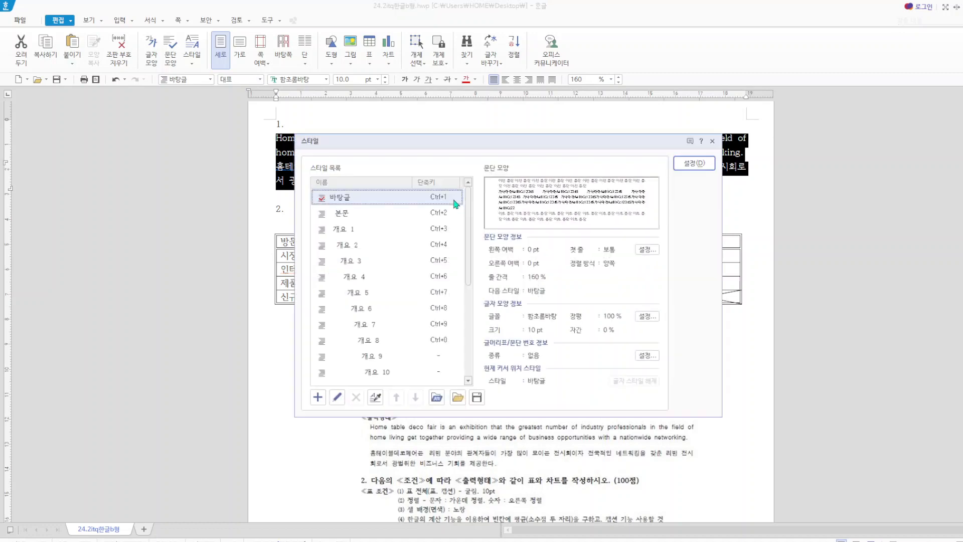
- Try to add a new paragraph style named exhibition
{"action": "left_click", "coordinate": [316, 398]}
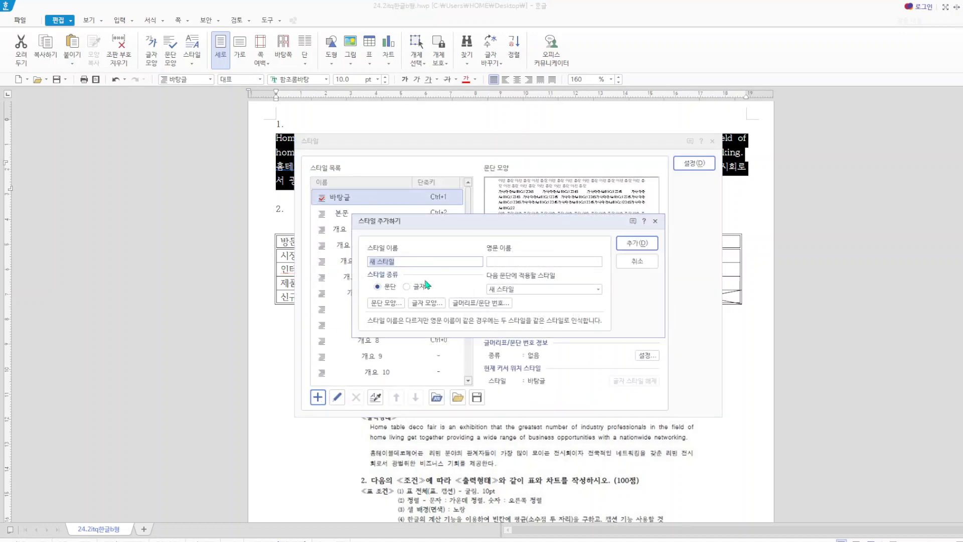
{"action": "type", "text": "ㄷ토ㅑㅠㅑ"}
{"action": "key", "text": "BackSpace"}
{"action": "key", "text": "BackSpace"}
{"action": "type", "text": "exhibition"}
{"action": "left_click", "coordinate": [636, 243]}
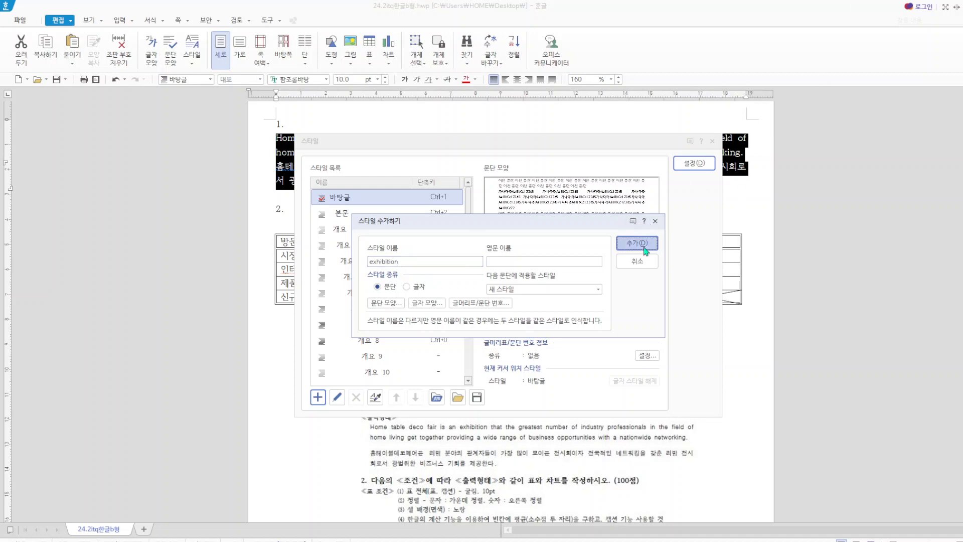
{"action": "left_click", "coordinate": [508, 304]}
{"action": "left_click", "coordinate": [655, 220]}
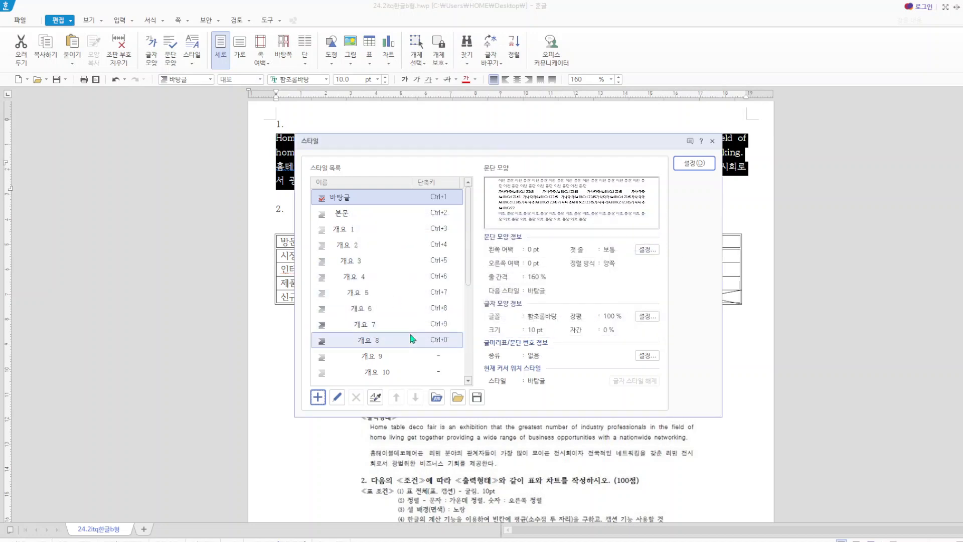
- Delete the existing exhibition style from the style list and add a new paragraph style named exhibition
{"action": "scroll", "coordinate": [408, 338], "scroll_direction": "down", "scroll_amount": 4}
{"action": "left_click", "coordinate": [363, 373]}
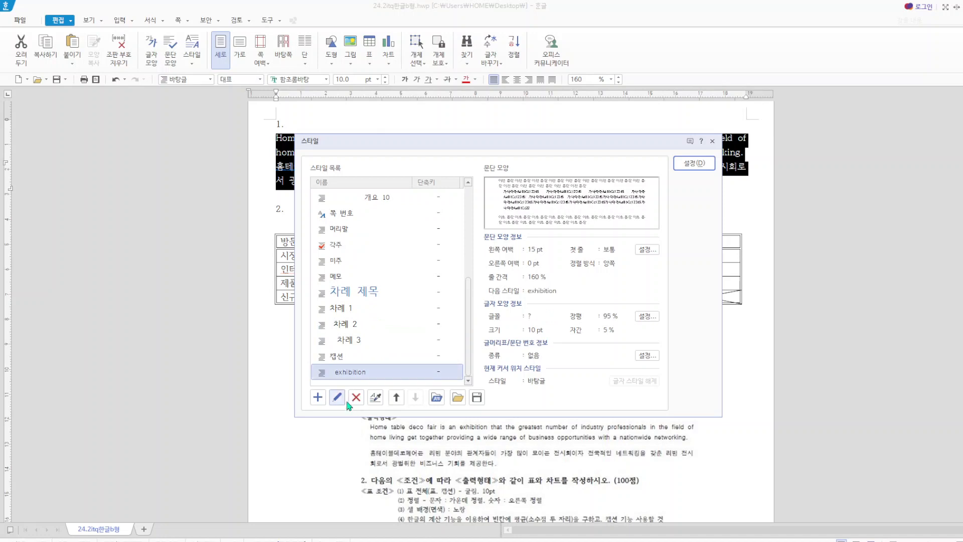
{"action": "left_click", "coordinate": [356, 397]}
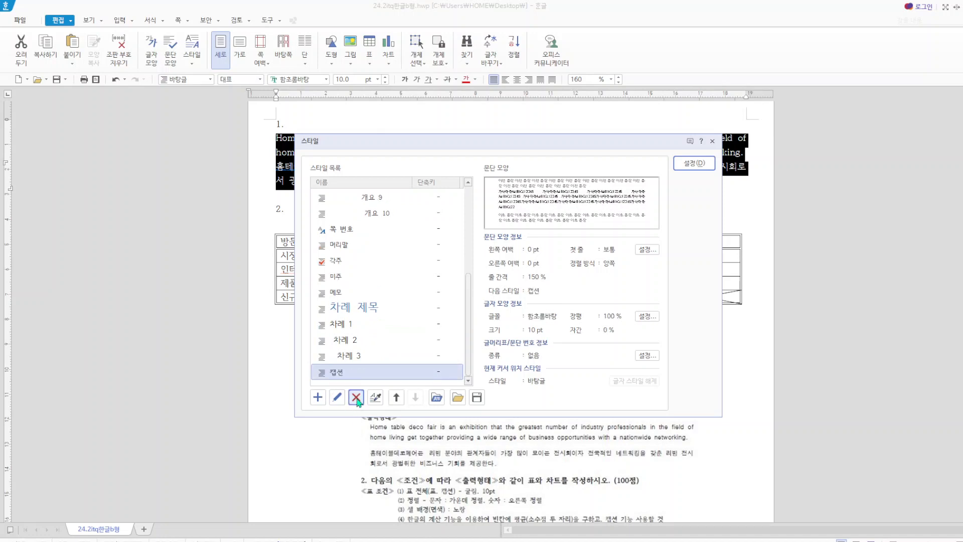
{"action": "left_click", "coordinate": [317, 396]}
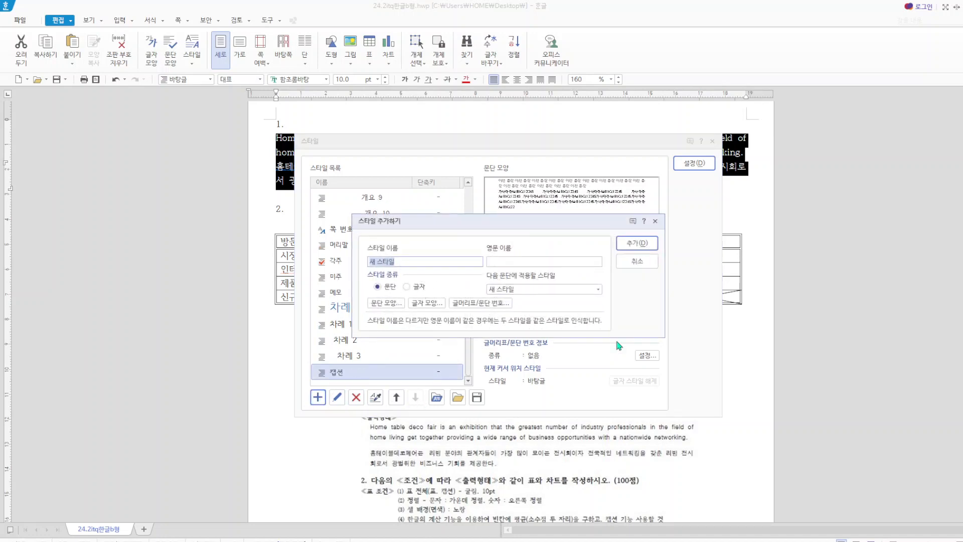
{"action": "type", "text": "exhibition"}
{"action": "left_click", "coordinate": [637, 243]}
- Edit the exhibition style's paragraph shape, setting the left margin to 15 pt and the spacing below the paragraph to 10 pt
{"action": "left_click", "coordinate": [337, 397]}
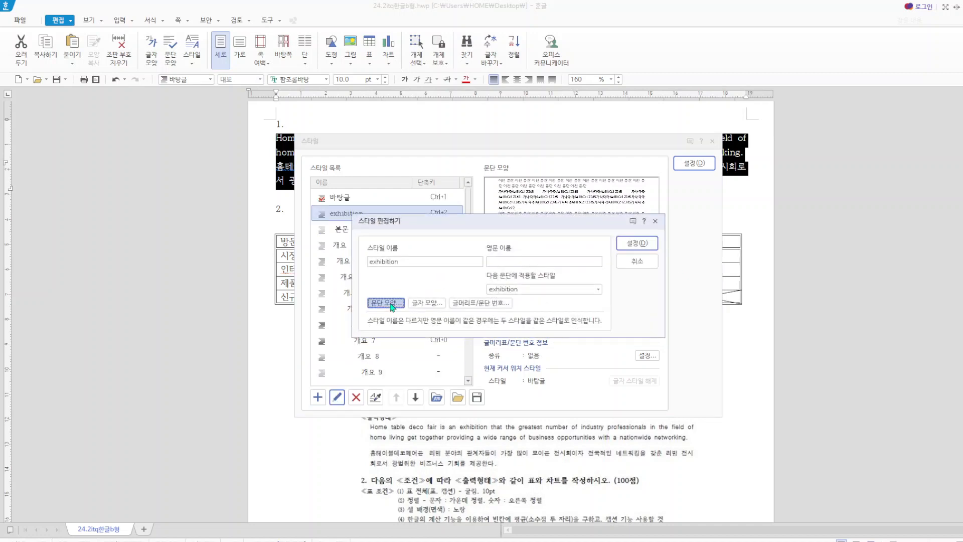
{"action": "left_click", "coordinate": [387, 302]}
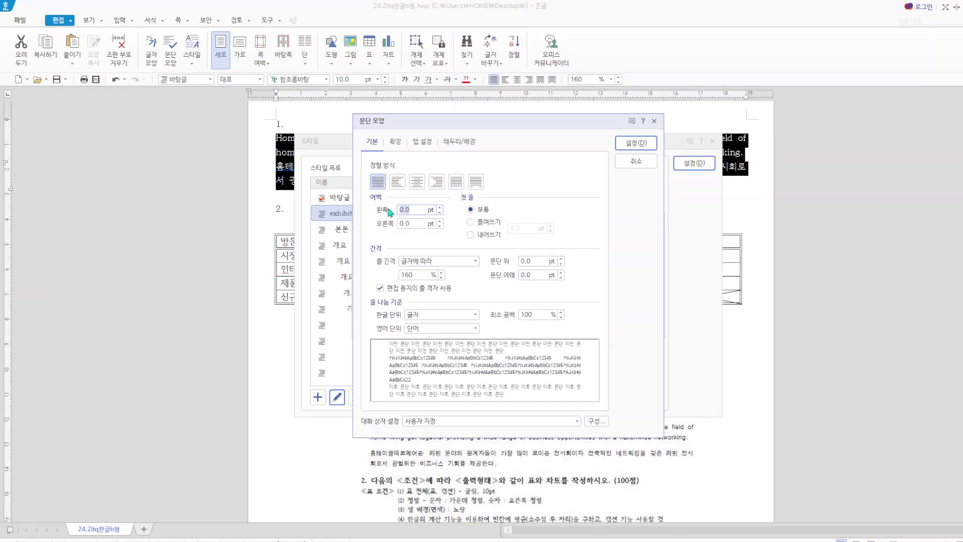
{"action": "type", "text": "15"}
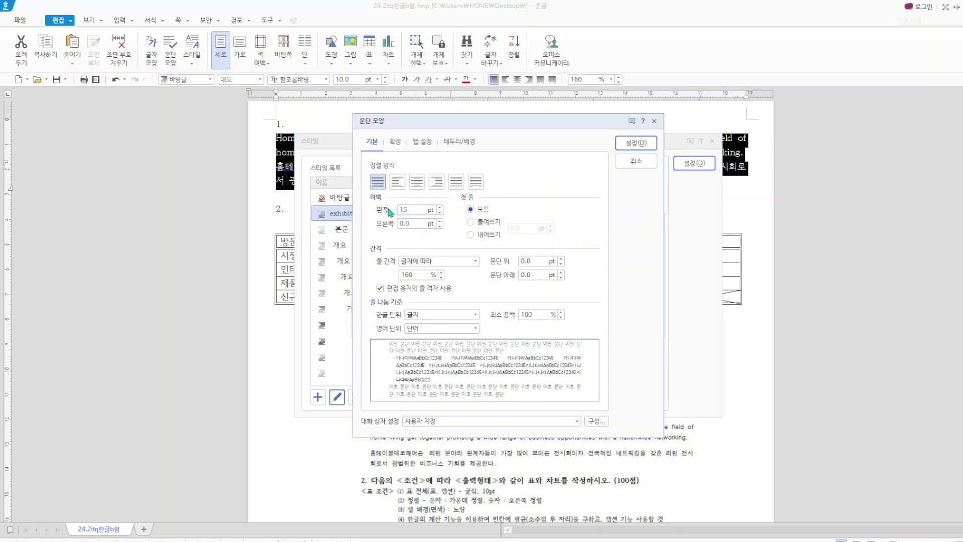
{"action": "left_click", "coordinate": [537, 275]}
{"action": "type", "text": "19"}
{"action": "key", "text": "BackSpace"}
{"action": "type", "text": "0"}
{"action": "left_click", "coordinate": [636, 143]}
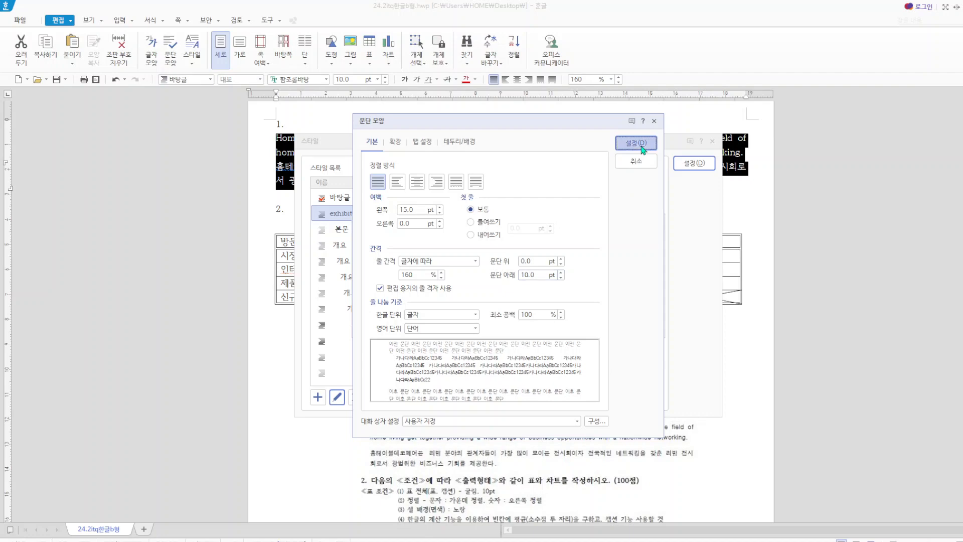
- In the exhibition style's character shape, set the Korean (한글) font to 돋움 with 95% character width (장평) and 5% letter spacing (자간)
{"action": "left_click", "coordinate": [432, 303]}
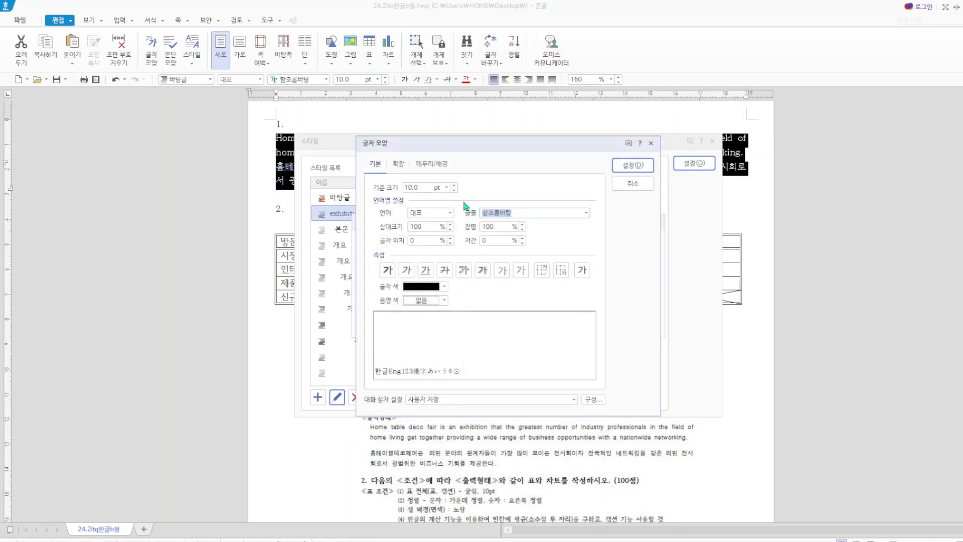
{"action": "left_click", "coordinate": [450, 214]}
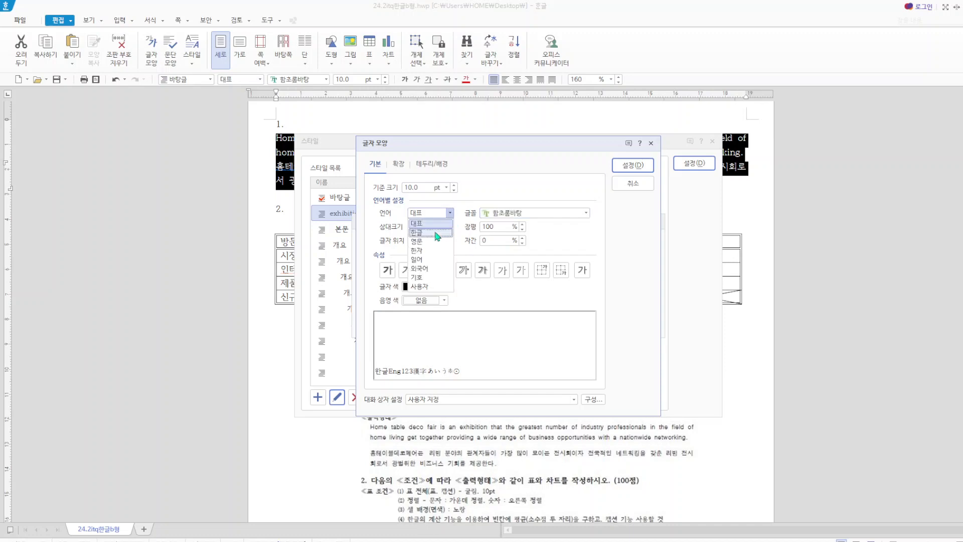
{"action": "left_click", "coordinate": [435, 233]}
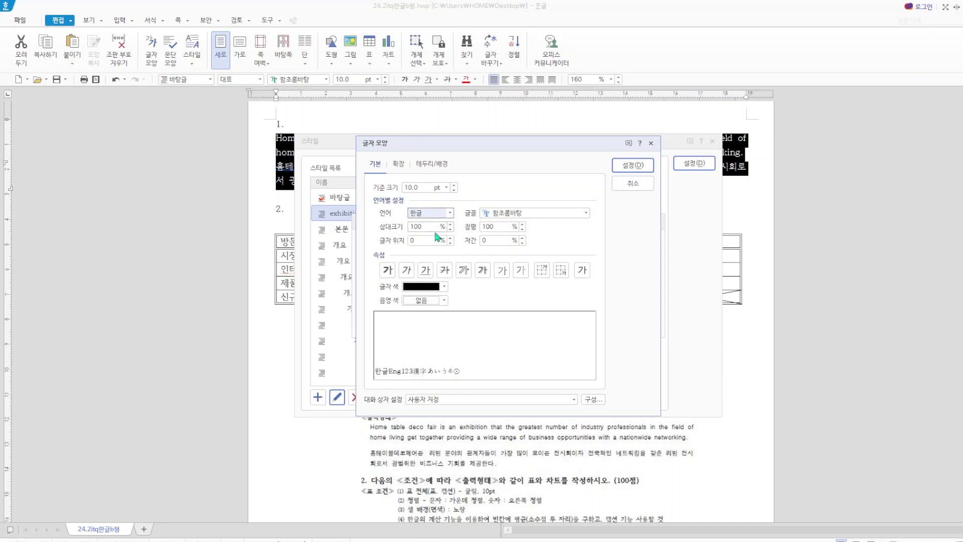
{"action": "left_click", "coordinate": [586, 214]}
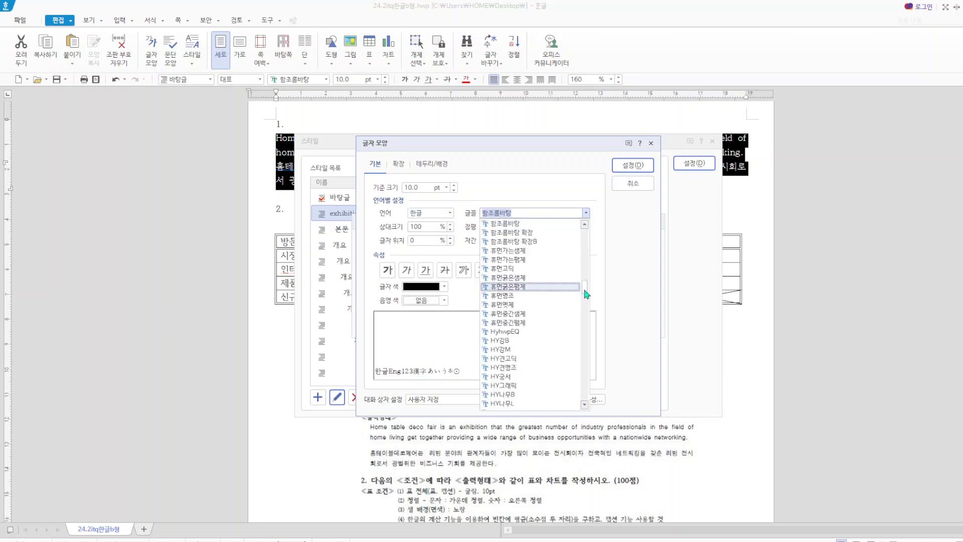
{"action": "left_click_drag", "start_coordinate": [585, 293], "coordinate": [586, 233]}
{"action": "left_click", "coordinate": [514, 278]}
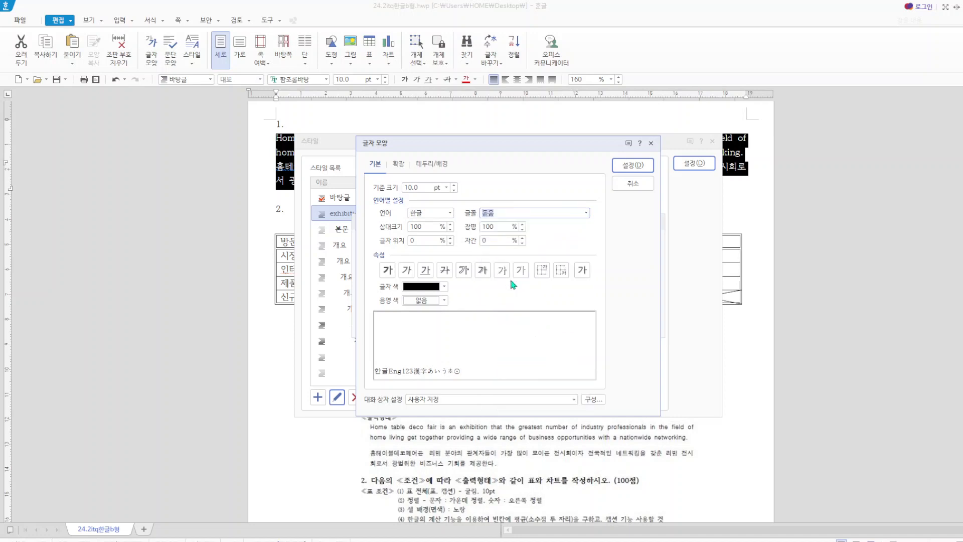
{"action": "left_click", "coordinate": [503, 227]}
{"action": "type", "text": "95"}
{"action": "left_click", "coordinate": [502, 240]}
{"action": "type", "text": "5"}
- Set the English (영문) font of the exhibition style's character shape to 굴림
{"action": "left_click", "coordinate": [451, 214]}
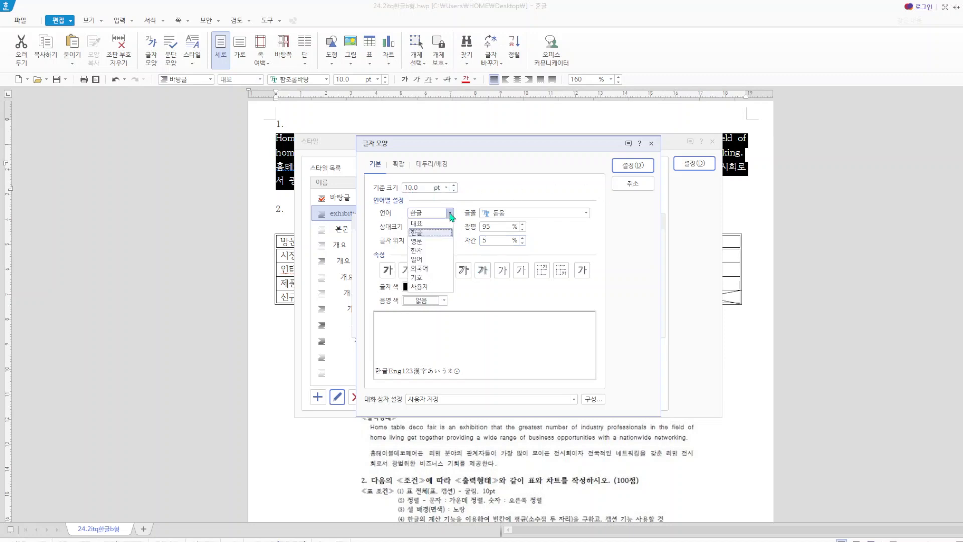
{"action": "left_click", "coordinate": [431, 242]}
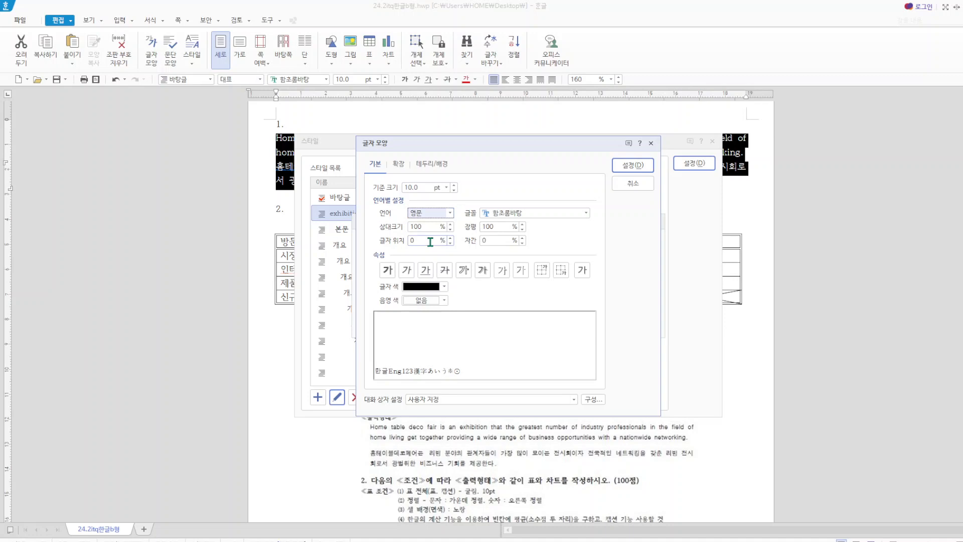
{"action": "left_click", "coordinate": [538, 214]}
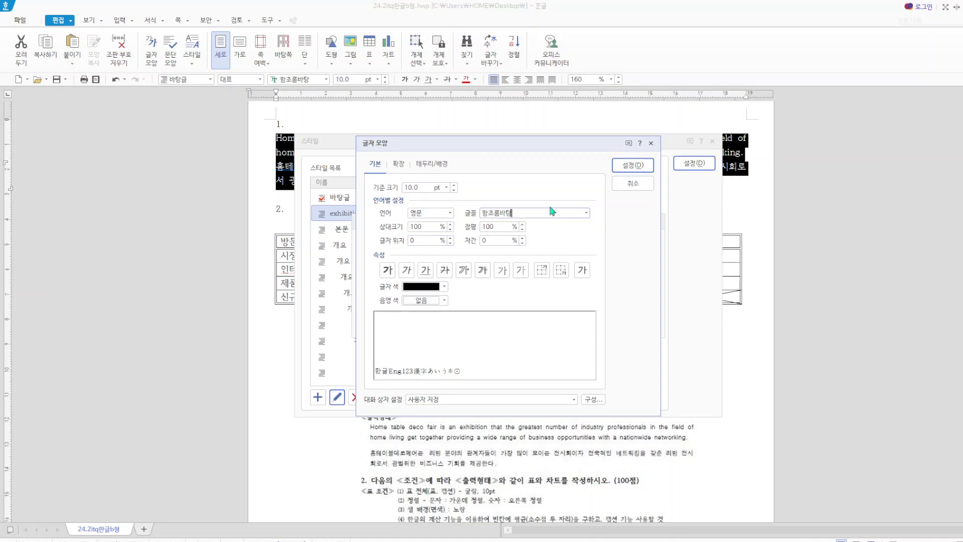
{"action": "left_click_drag", "start_coordinate": [534, 213], "coordinate": [453, 207]}
{"action": "type", "text": "rnf"}
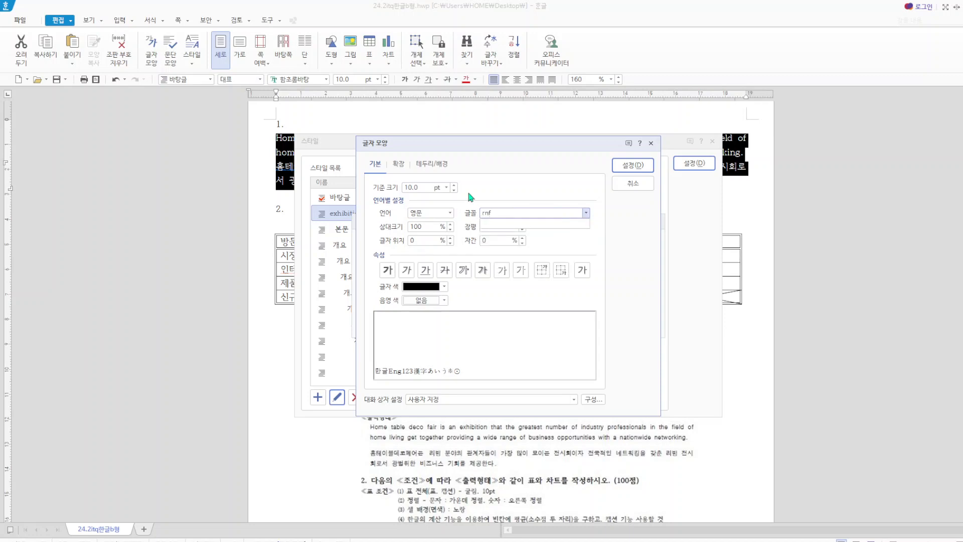
{"action": "key", "text": "BackSpace"}
{"action": "key", "text": "BackSpace"}
{"action": "key", "text": "BackSpace"}
{"action": "type", "text": "굴림"}
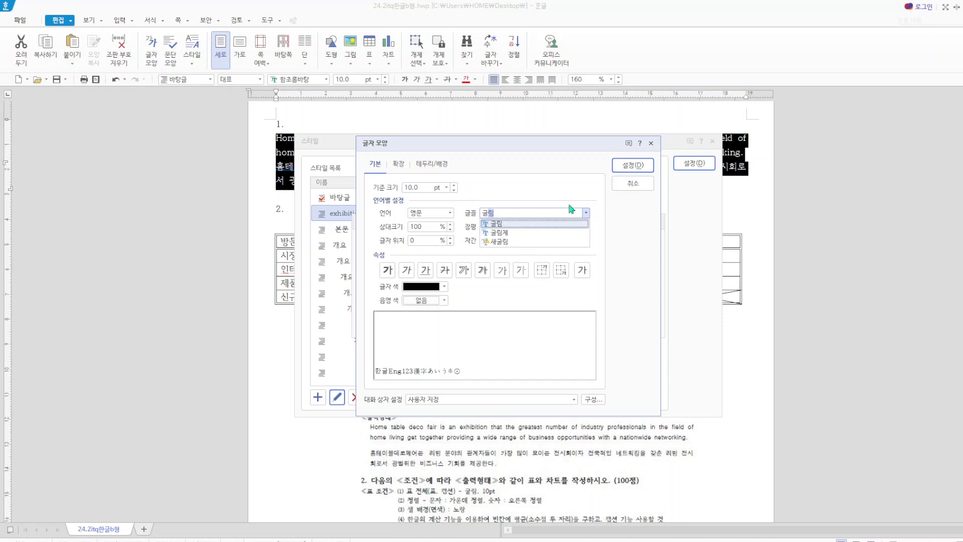
{"action": "left_click", "coordinate": [500, 228]}
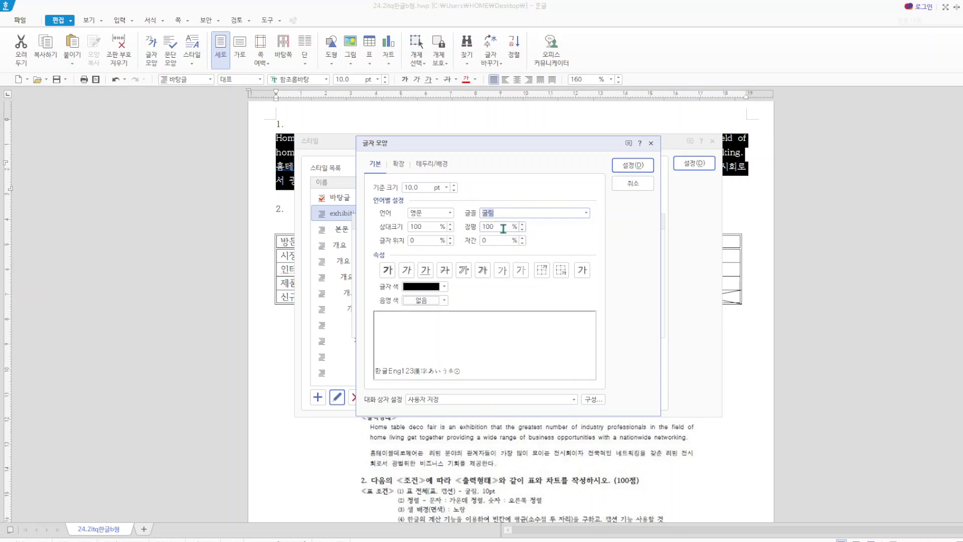
- Set the English (영문) character width (장평) of the exhibition style to 95% and confirm the style edits
{"action": "type", "text": "95"}
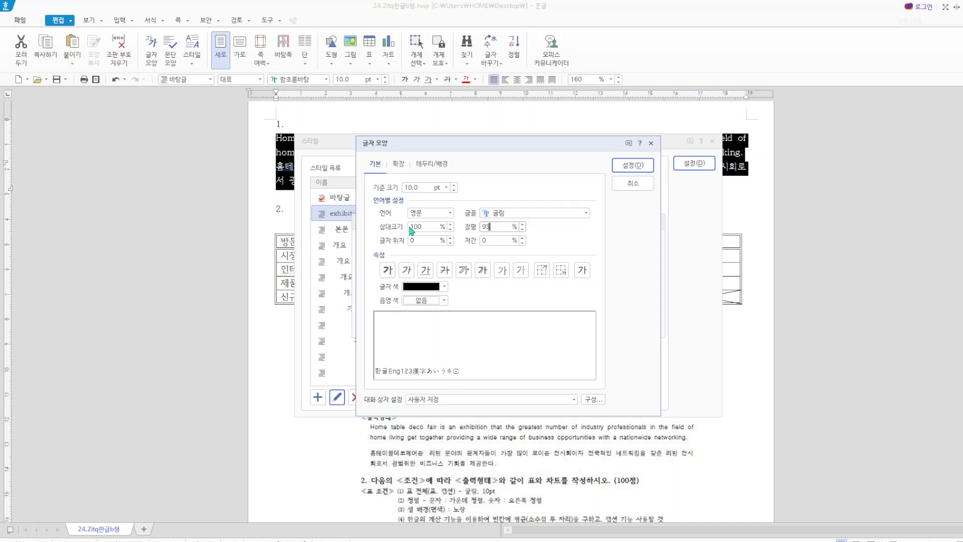
{"action": "key", "text": "Tab"}
{"action": "left_click", "coordinate": [644, 168]}
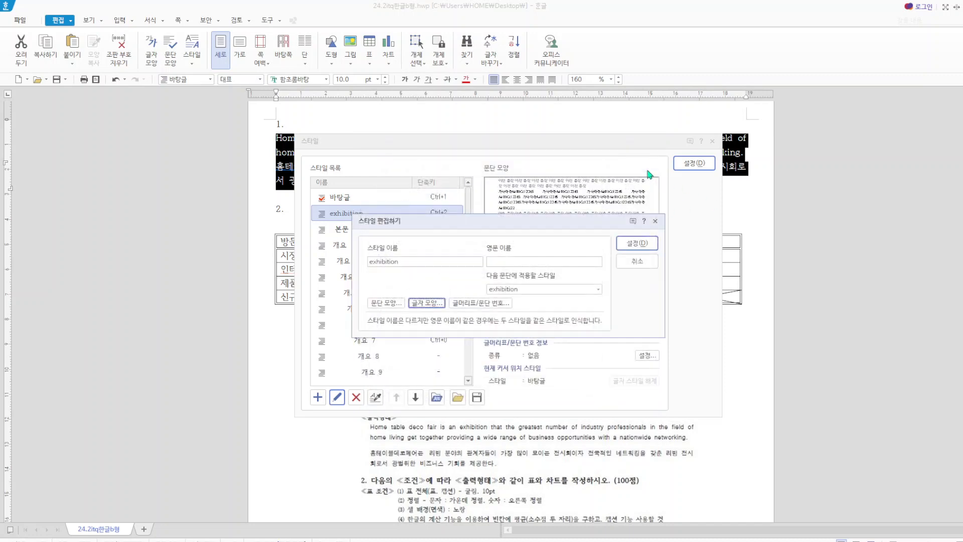
{"action": "left_click", "coordinate": [638, 243]}
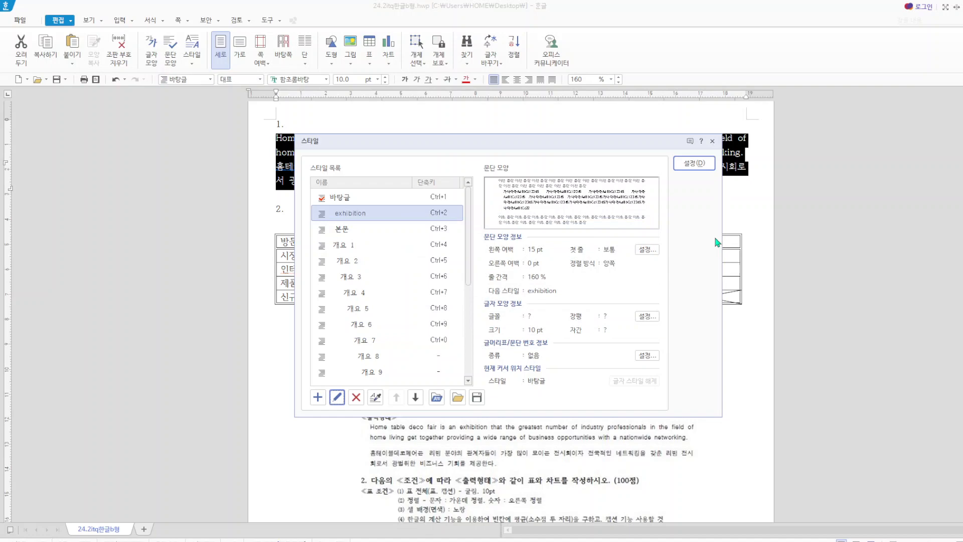
- Apply the exhibition style to the item 1 paragraphs and save the document
{"action": "left_click", "coordinate": [707, 165]}
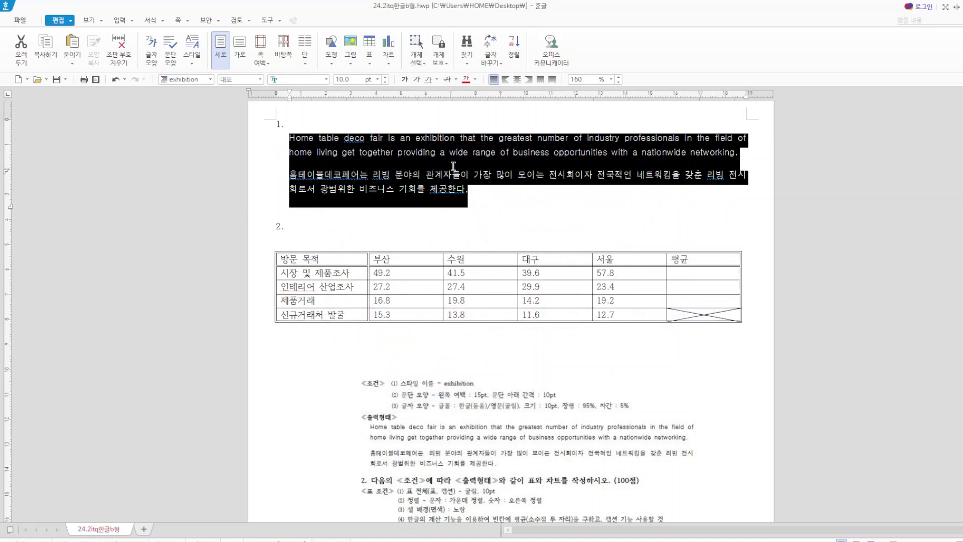
{"action": "left_click", "coordinate": [503, 225]}
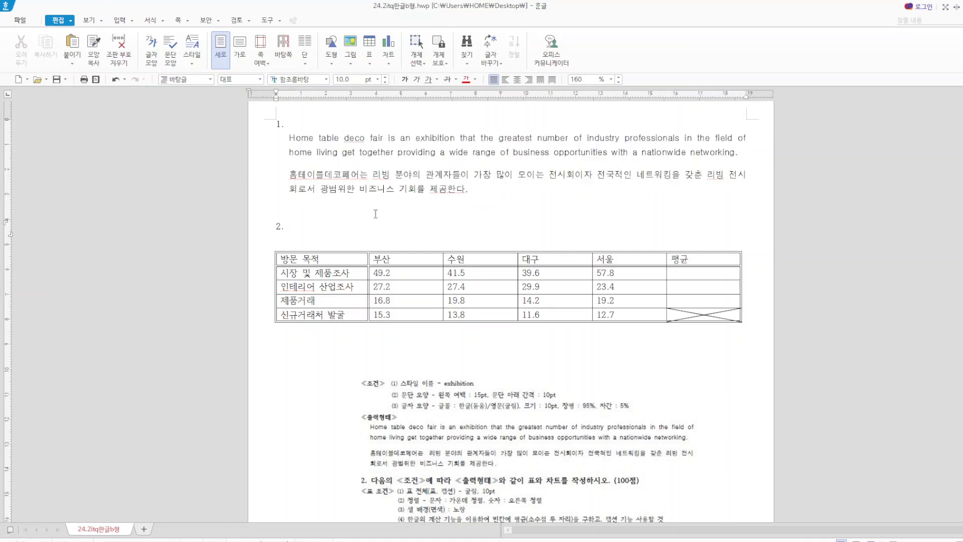
{"action": "left_click", "coordinate": [58, 84]}
- Crop the item 1 part off the top of the exam conditions picture and move the picture up beneath the table
{"action": "left_click", "coordinate": [399, 420]}
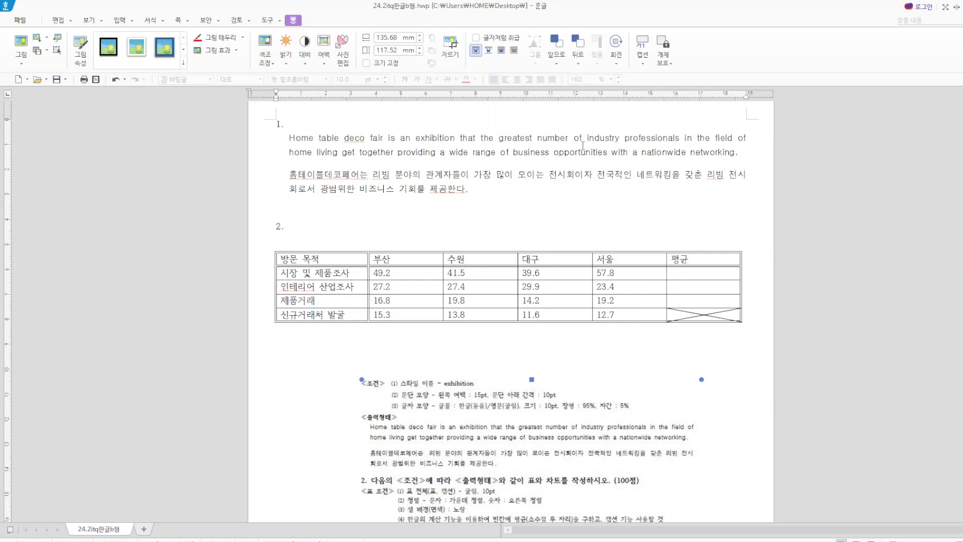
{"action": "left_click", "coordinate": [449, 45]}
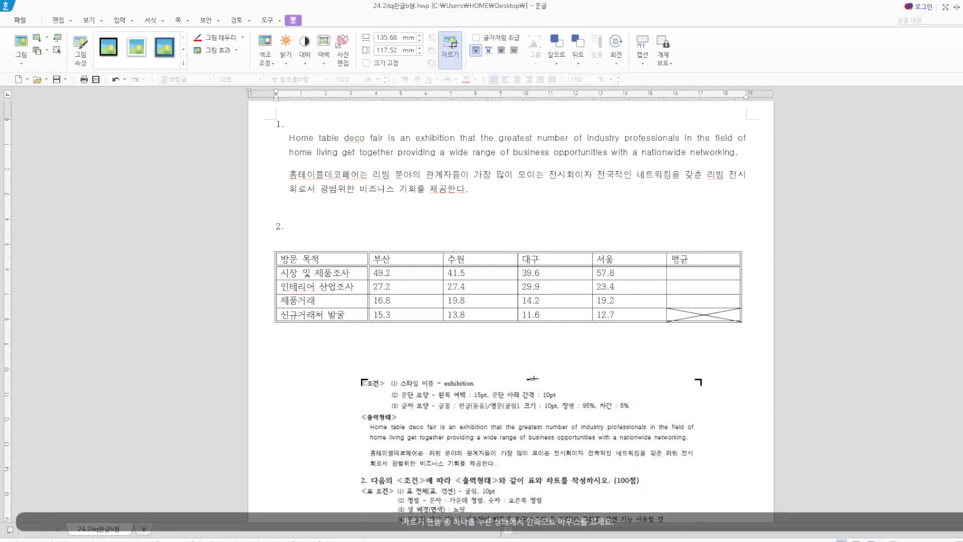
{"action": "left_click_drag", "start_coordinate": [531, 380], "coordinate": [521, 486]}
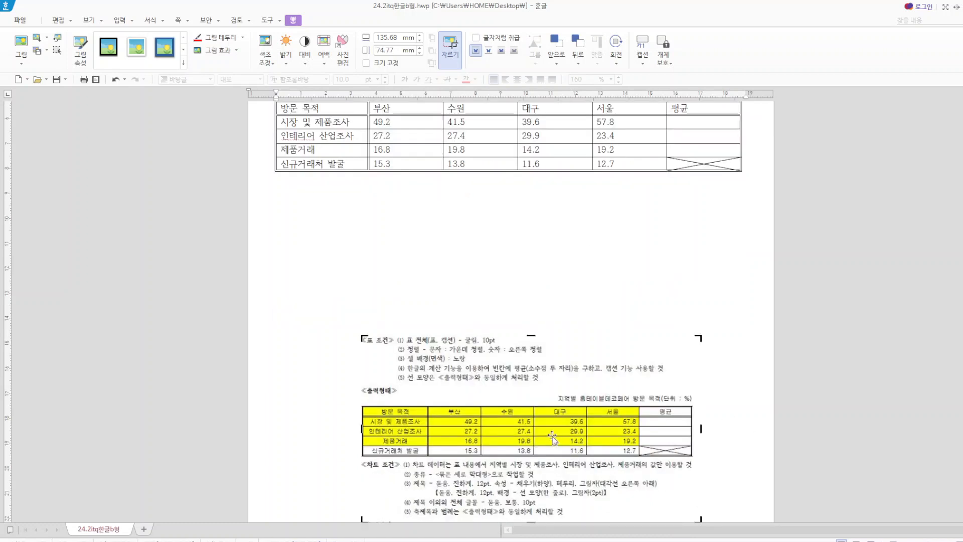
{"action": "left_click_drag", "start_coordinate": [540, 425], "coordinate": [515, 299]}
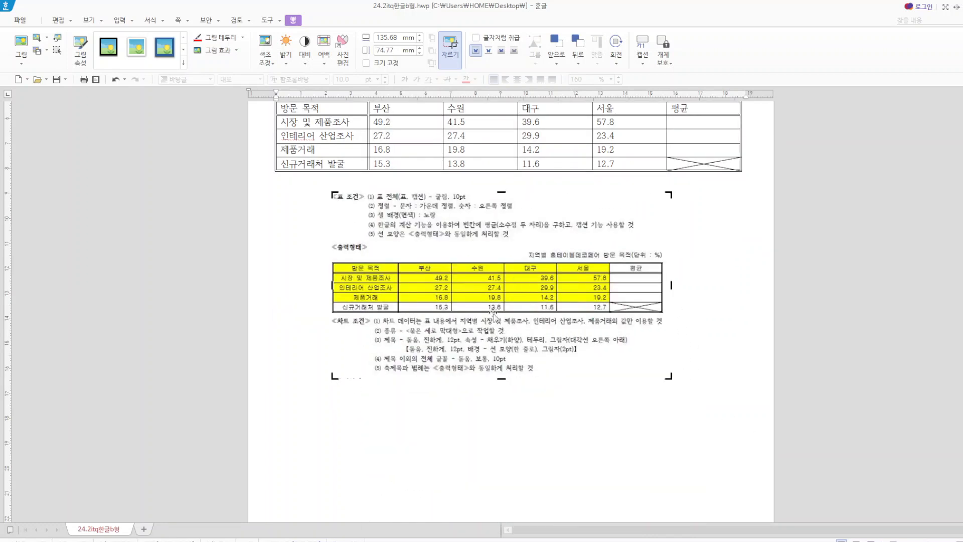
{"action": "left_click", "coordinate": [721, 408]}
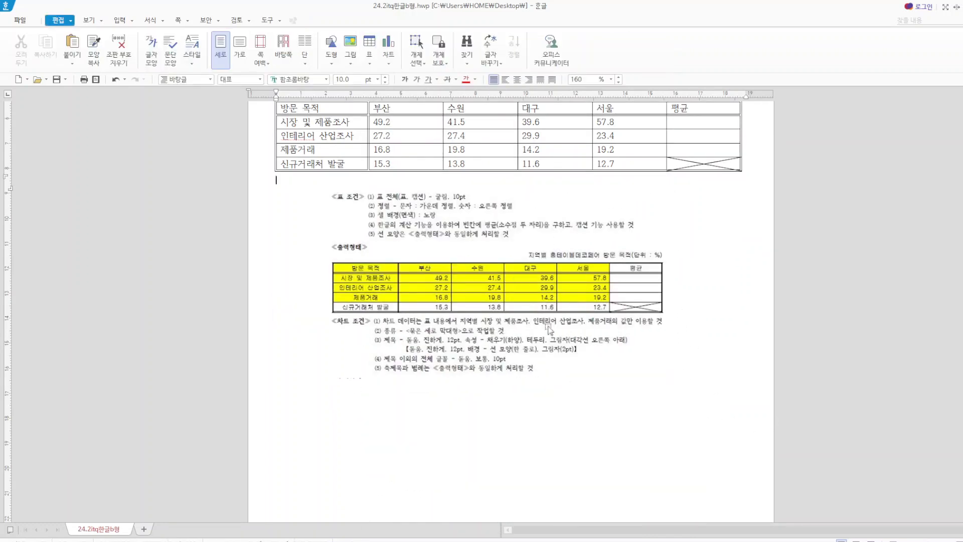
- Set the font of all cells in the item 2 table to 굴림
{"action": "scroll", "coordinate": [425, 256], "scroll_direction": "up", "scroll_amount": 3}
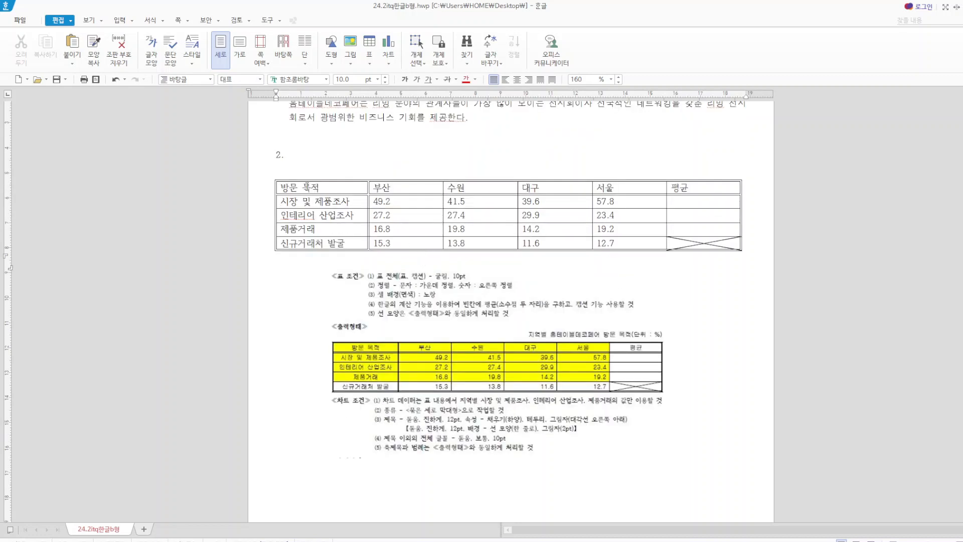
{"action": "left_click_drag", "start_coordinate": [336, 188], "coordinate": [715, 247]}
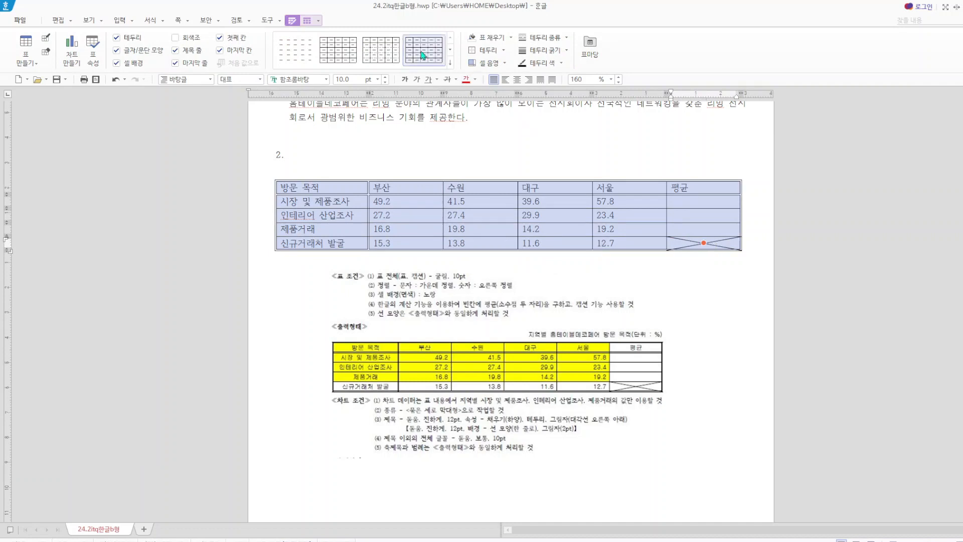
{"action": "left_click", "coordinate": [316, 79]}
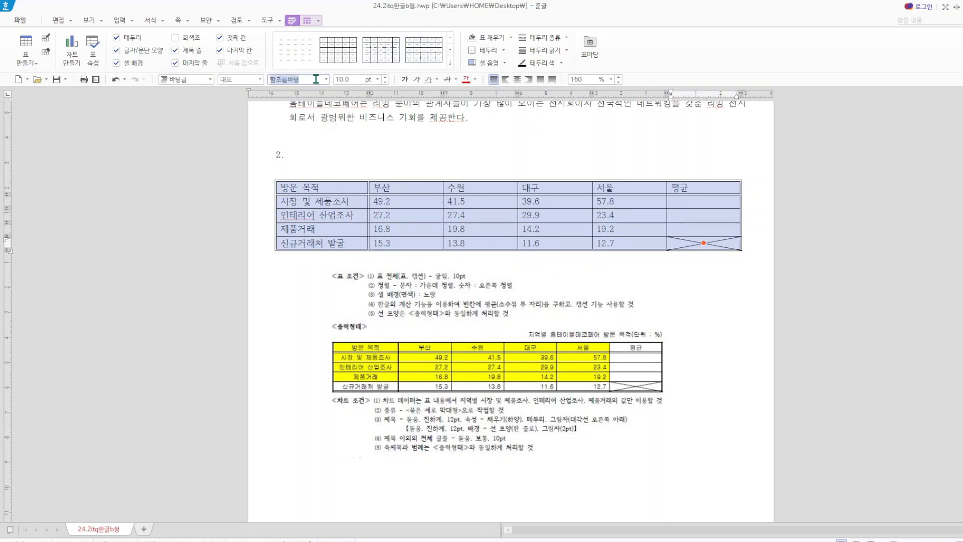
{"action": "type", "text": "rnffla"}
{"action": "key", "text": "Return"}
{"action": "left_click", "coordinate": [315, 79]}
{"action": "type", "text": "굴"}
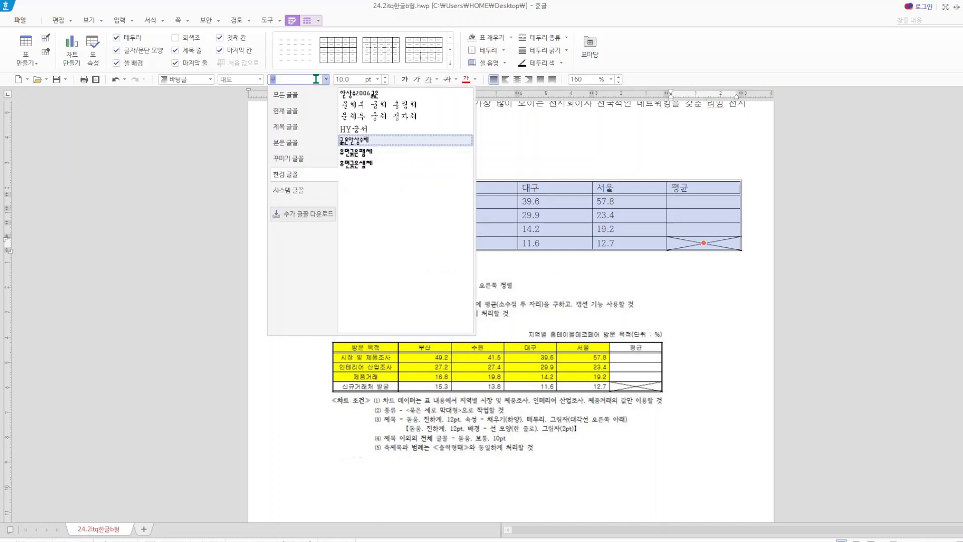
{"action": "type", "text": "림"}
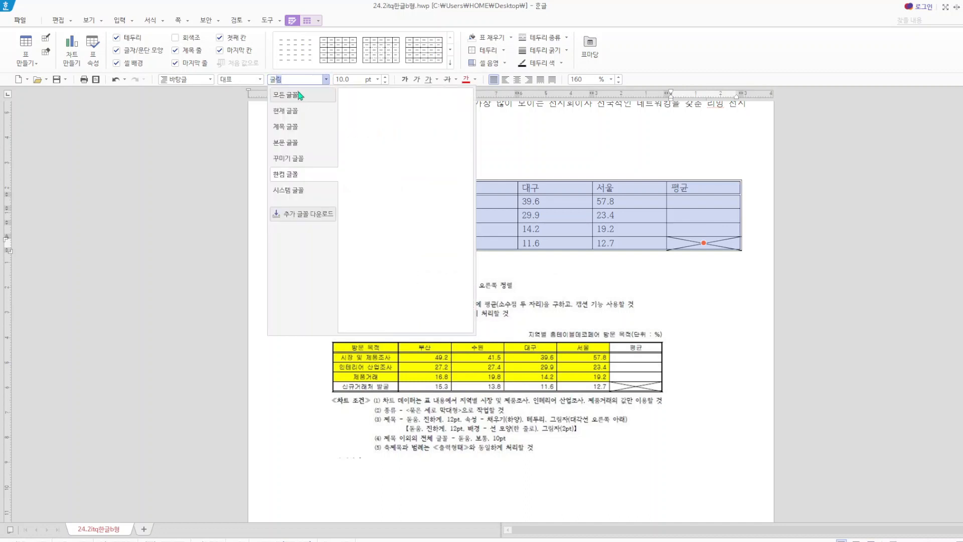
{"action": "left_click", "coordinate": [300, 96]}
{"action": "left_click", "coordinate": [372, 107]}
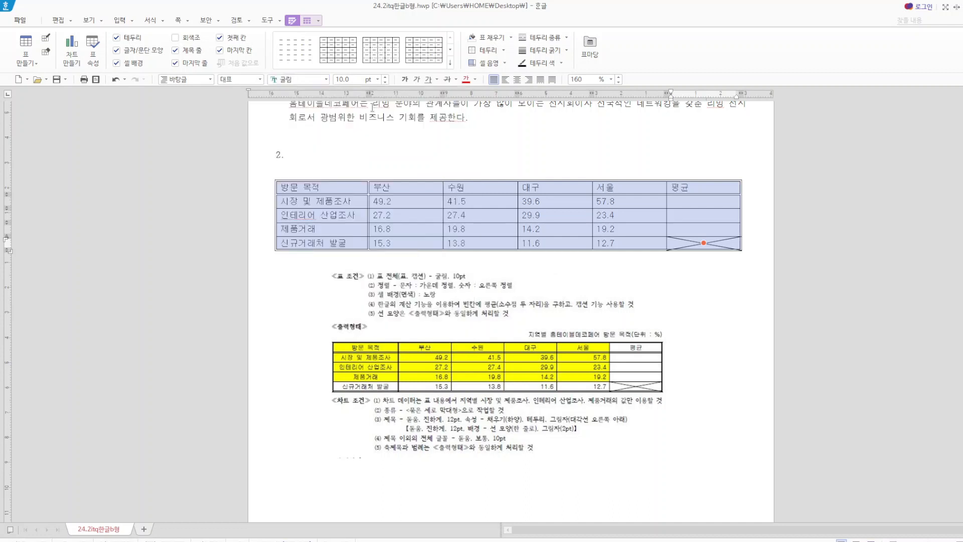
{"action": "left_click", "coordinate": [535, 148]}
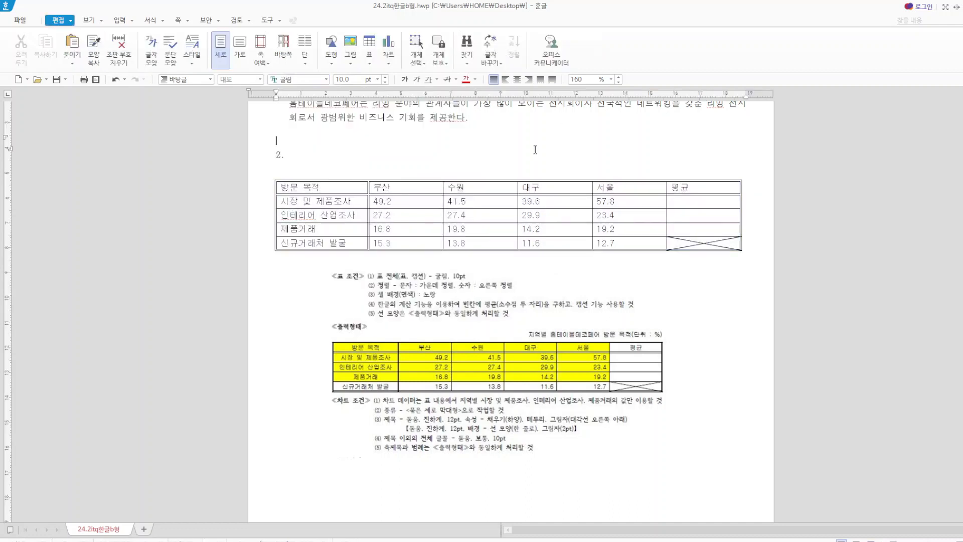
- Set the outer border of the whole item 2 table to a single solid line, 0.12 mm thick
{"action": "left_click_drag", "start_coordinate": [281, 187], "coordinate": [671, 243]}
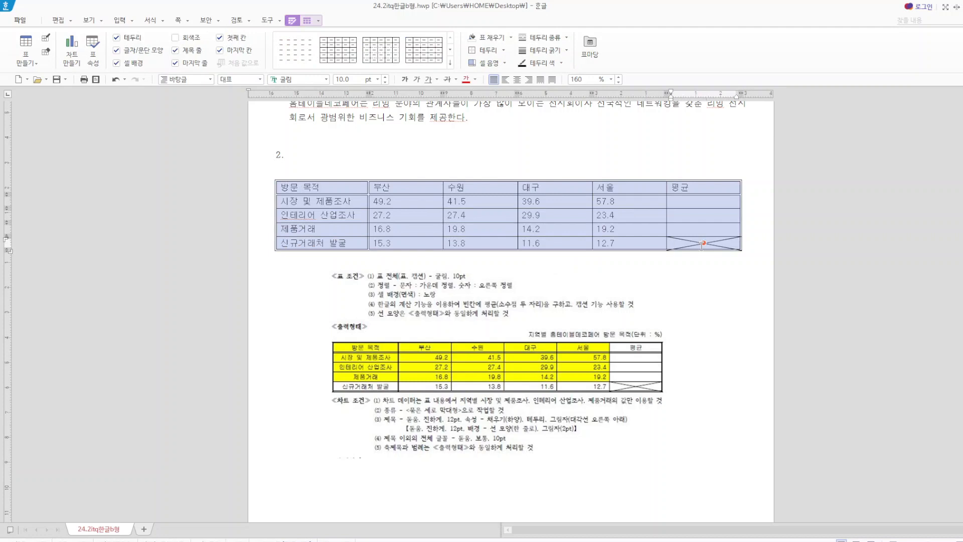
{"action": "key", "text": "l"}
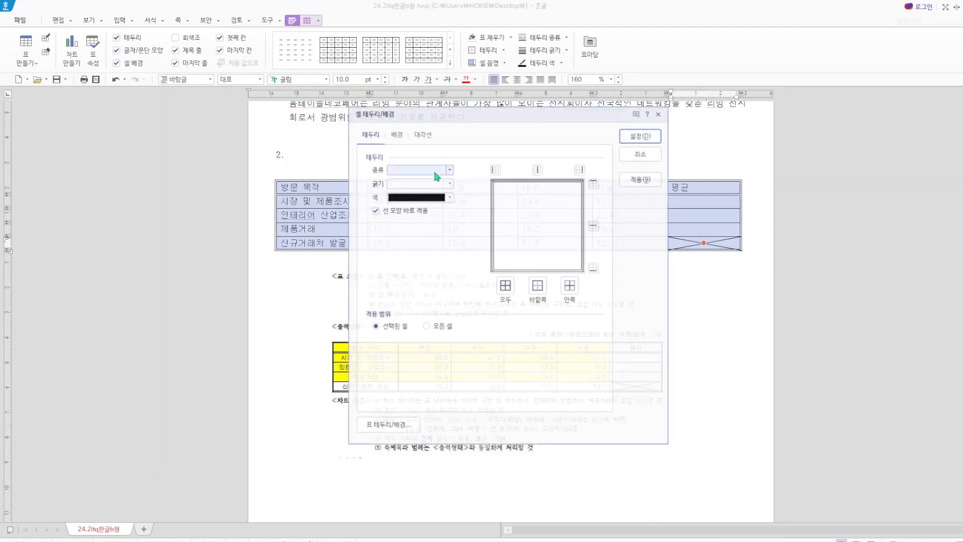
{"action": "left_click", "coordinate": [449, 169]}
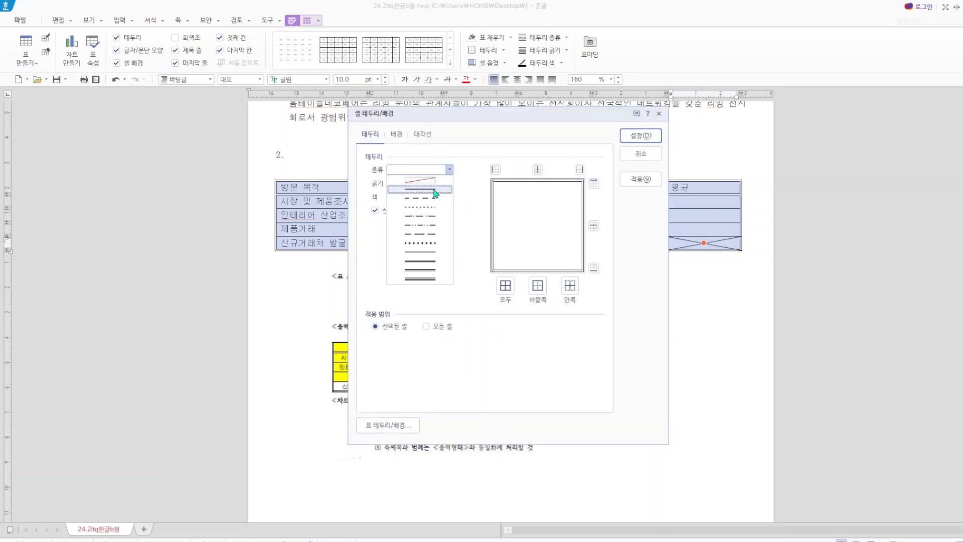
{"action": "left_click", "coordinate": [436, 192]}
{"action": "left_click", "coordinate": [450, 183]}
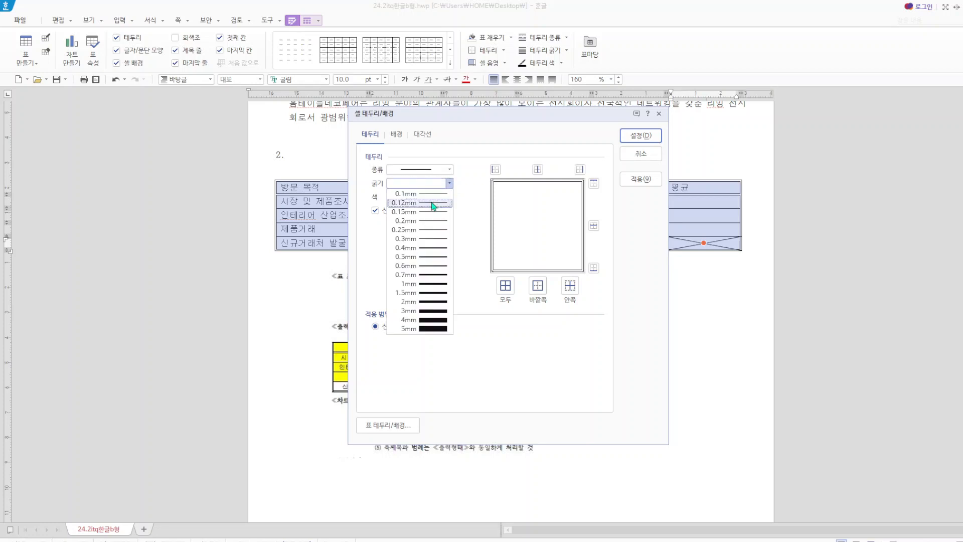
{"action": "left_click", "coordinate": [430, 203]}
{"action": "left_click", "coordinate": [537, 285]}
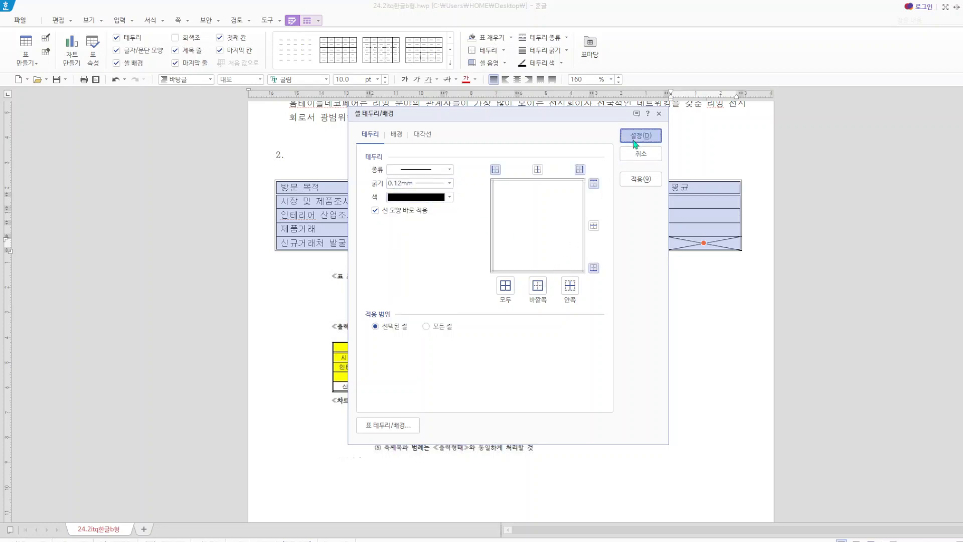
{"action": "left_click", "coordinate": [641, 136]}
{"action": "left_click", "coordinate": [665, 302]}
- Set the outer border of the whole item 2 table to a double line, 0.5 mm thick
{"action": "left_click_drag", "start_coordinate": [336, 192], "coordinate": [696, 246]}
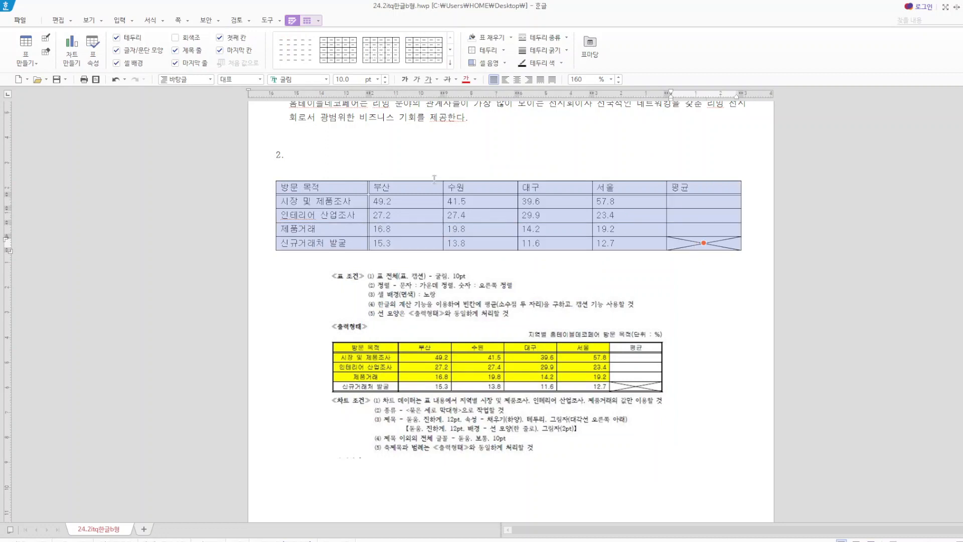
{"action": "key", "text": "l"}
{"action": "left_click", "coordinate": [450, 169]}
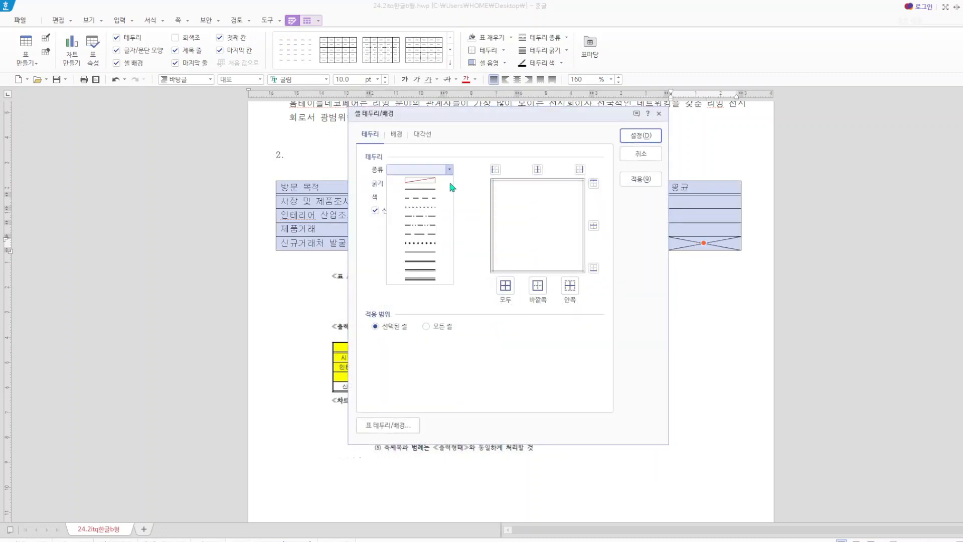
{"action": "left_click", "coordinate": [432, 252]}
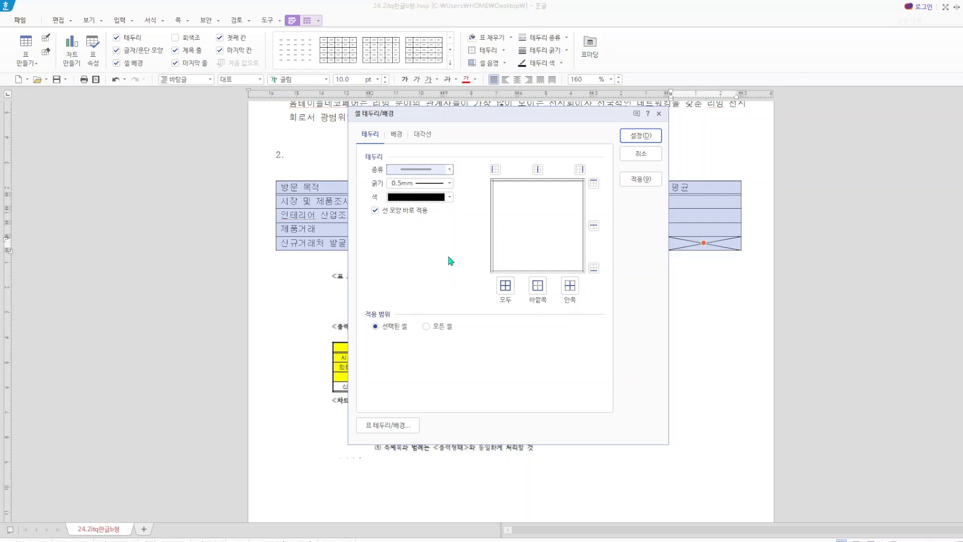
{"action": "left_click", "coordinate": [537, 286]}
{"action": "left_click", "coordinate": [626, 136]}
{"action": "left_click", "coordinate": [542, 154]}
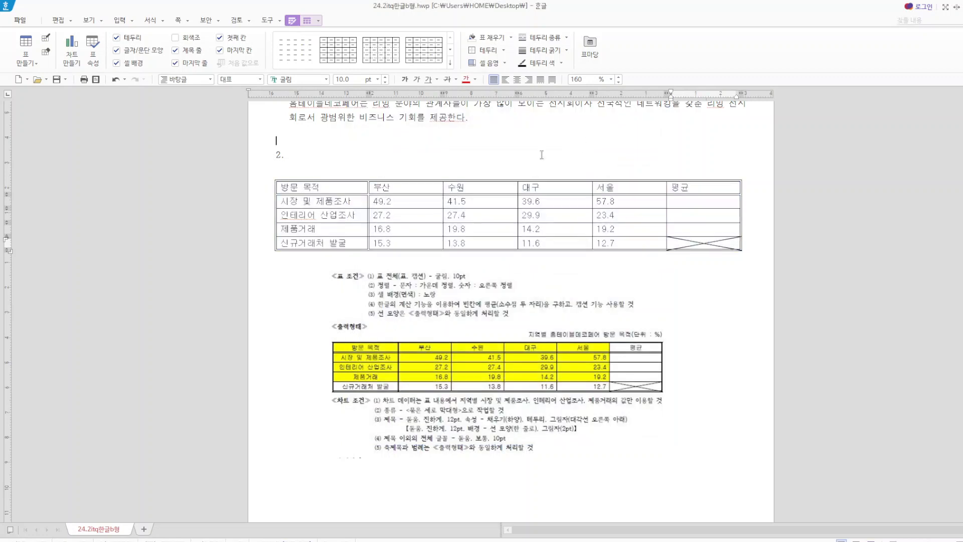
{"action": "left_click_drag", "start_coordinate": [291, 188], "coordinate": [704, 188]}
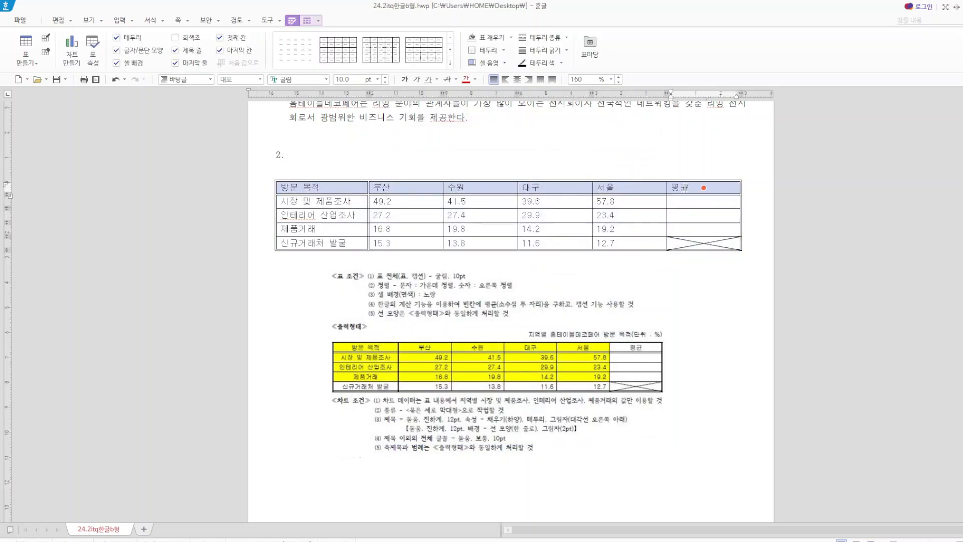
{"action": "left_click", "coordinate": [335, 190]}
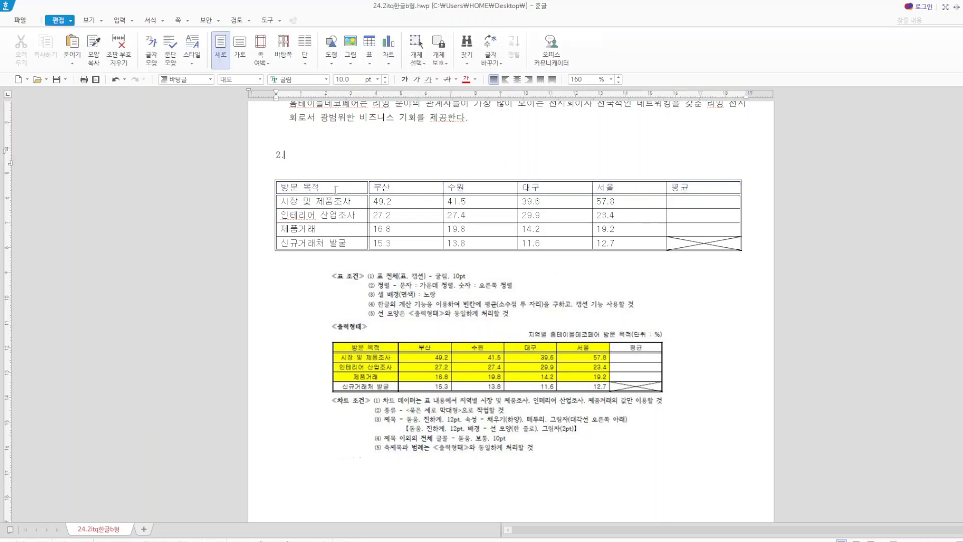
{"action": "left_click_drag", "start_coordinate": [335, 190], "coordinate": [333, 246]}
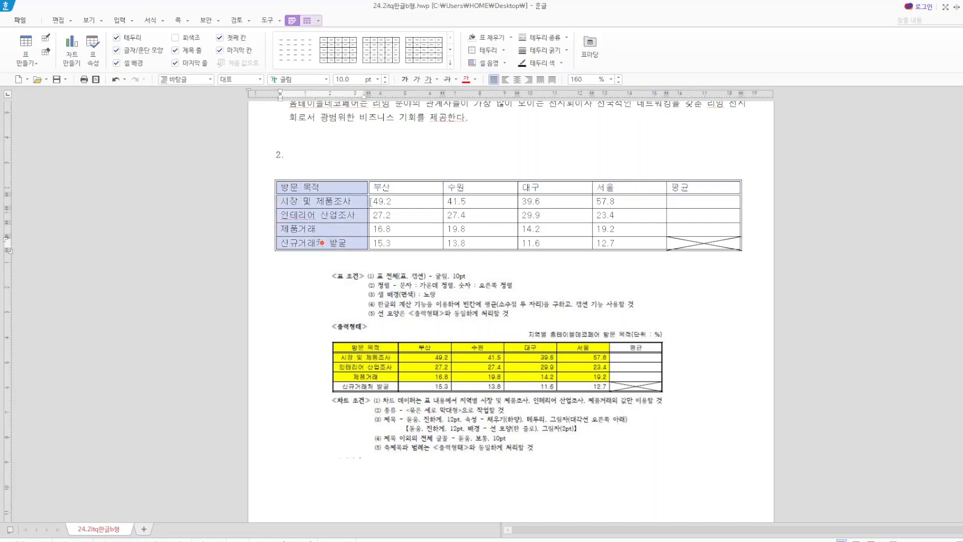
{"action": "key", "text": "l"}
{"action": "left_click", "coordinate": [449, 169]}
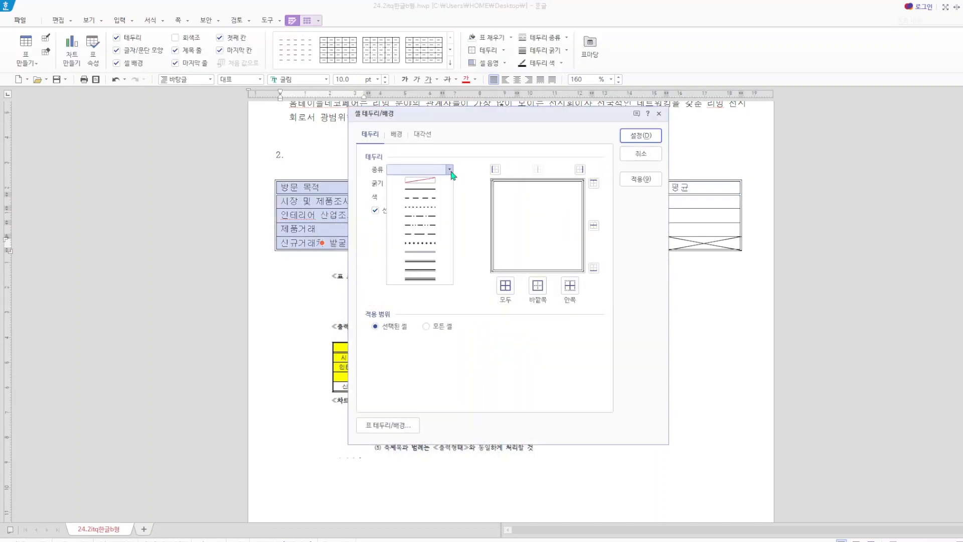
{"action": "left_click", "coordinate": [439, 252]}
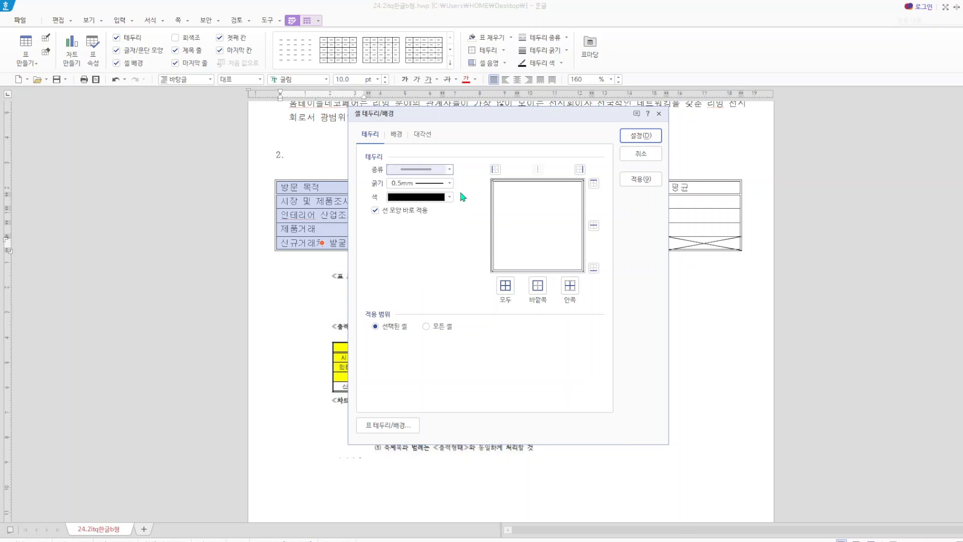
{"action": "left_click", "coordinate": [658, 114]}
{"action": "left_click", "coordinate": [712, 295]}
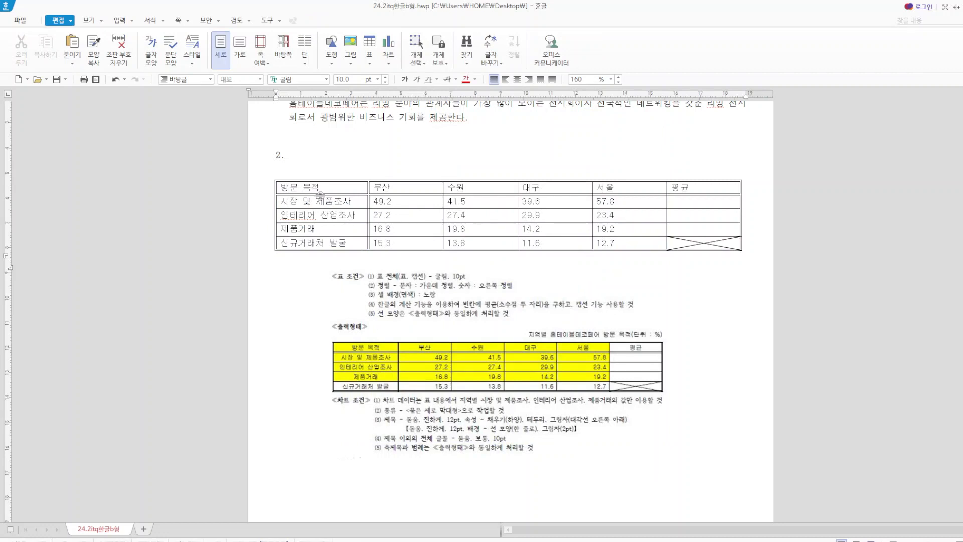
- Check the diagonal line settings of the crossed-out cell in the 평균 column
{"action": "left_click", "coordinate": [680, 242]}
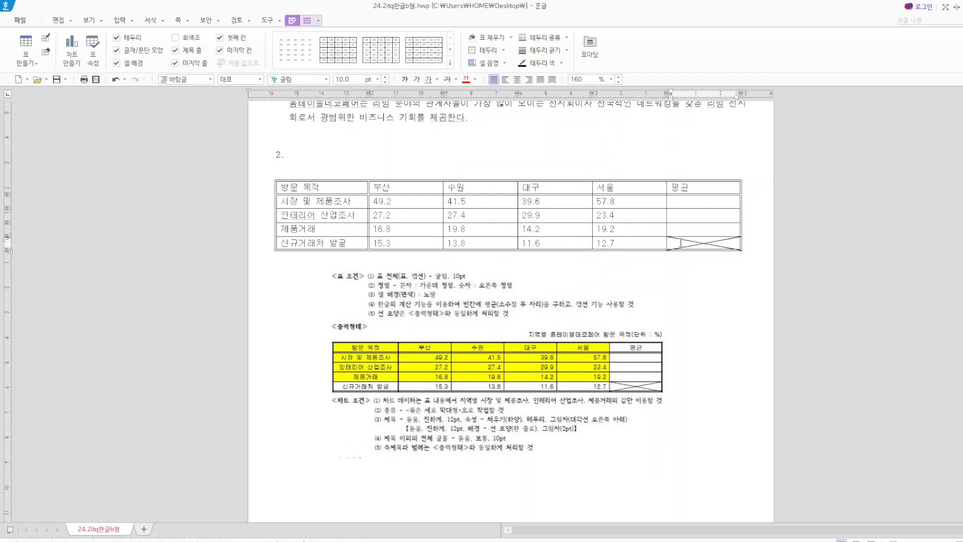
{"action": "key", "text": "F5"}
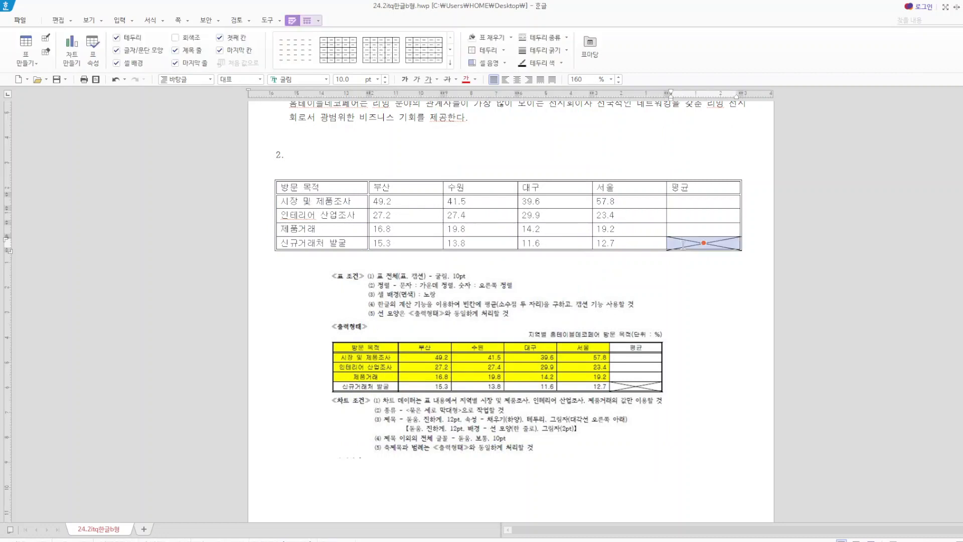
{"action": "key", "text": "l"}
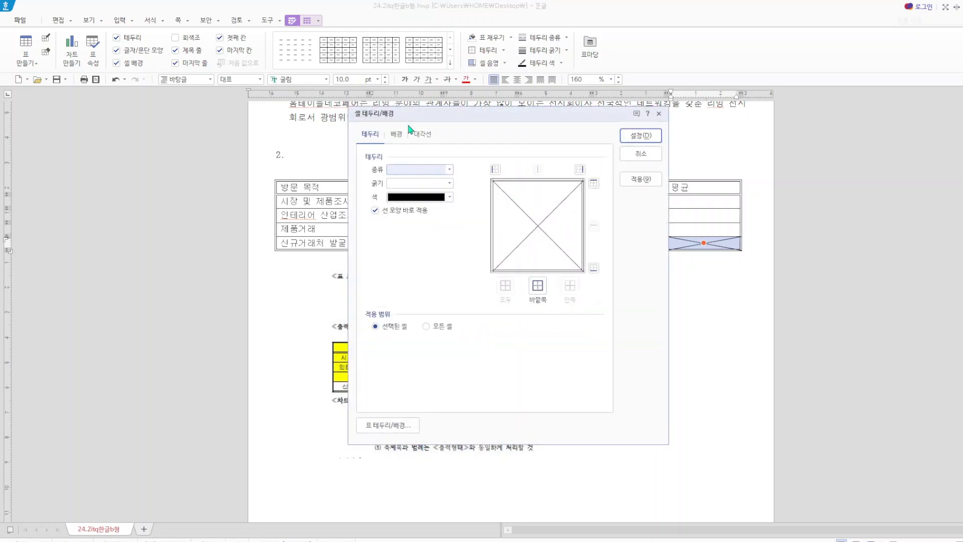
{"action": "left_click", "coordinate": [423, 134]}
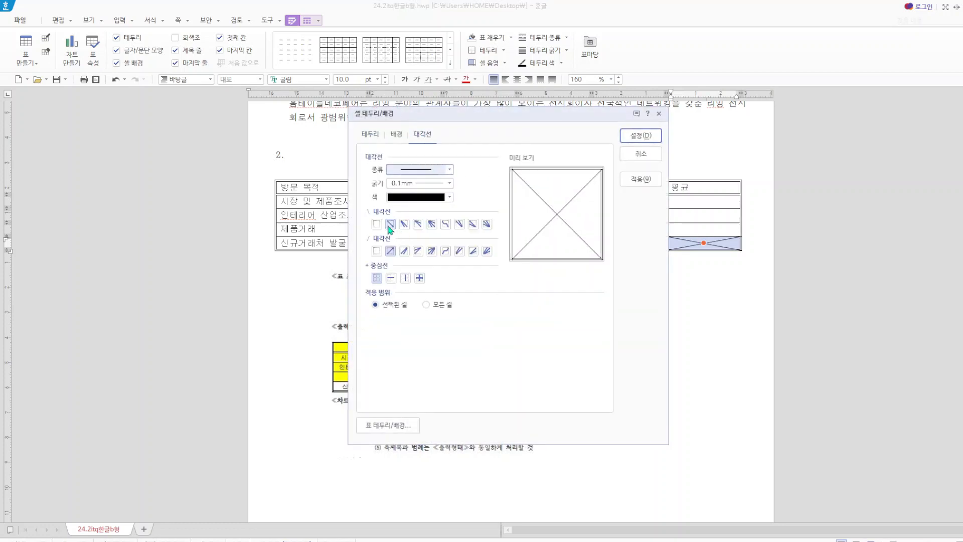
{"action": "left_click", "coordinate": [659, 113]}
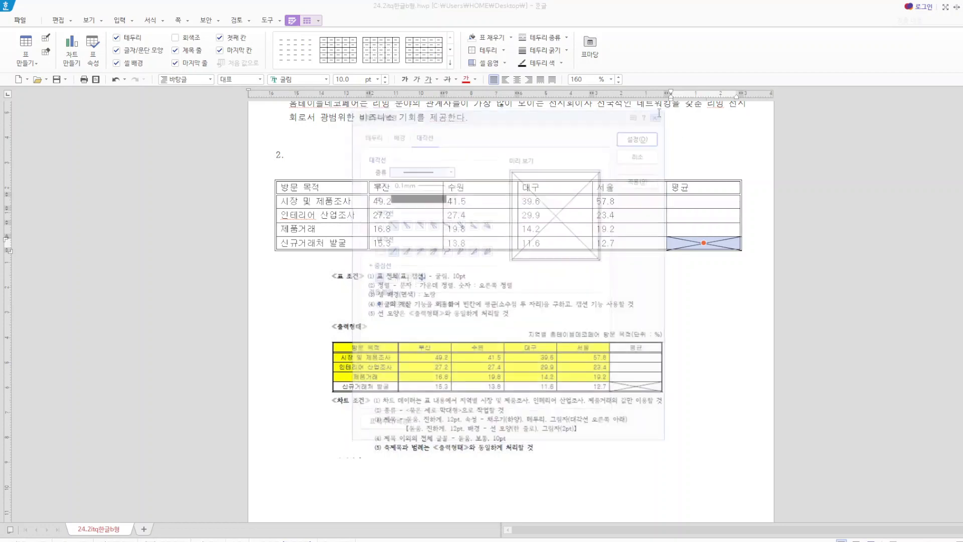
{"action": "left_click", "coordinate": [709, 280]}
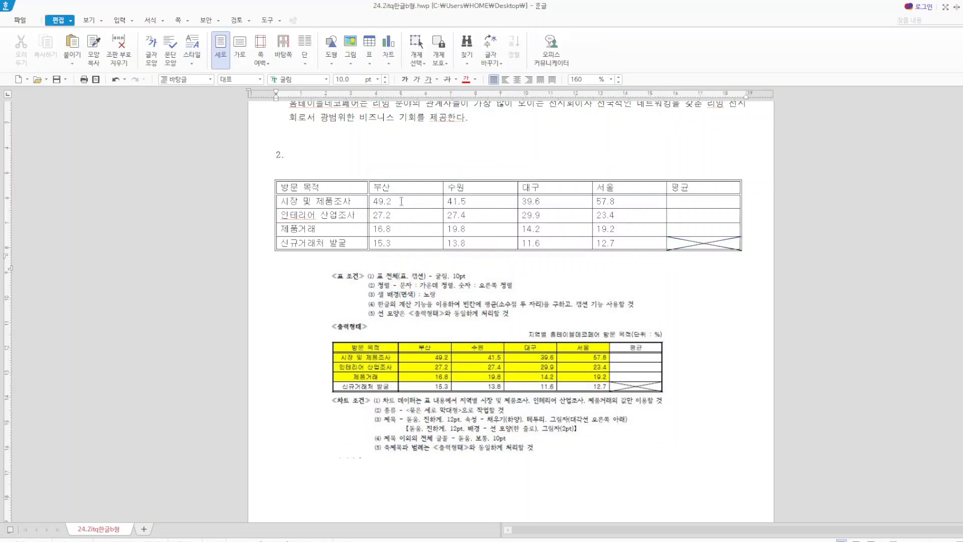
- Fill the 평균 cells of the 시장 및 제품조사, 인테리어 산업조사 and 제품거래 rows using the block average calculation
{"action": "left_click_drag", "start_coordinate": [401, 202], "coordinate": [687, 231]}
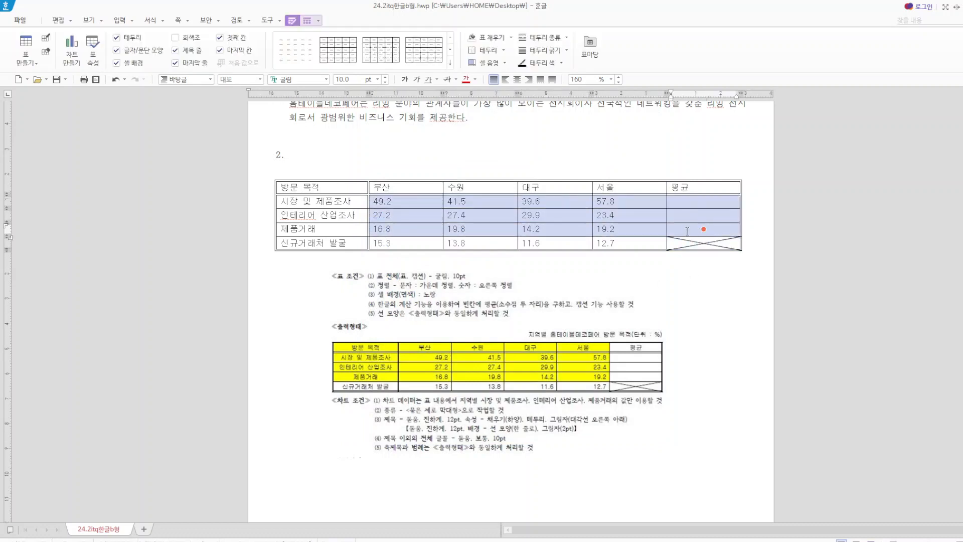
{"action": "right_click", "coordinate": [687, 230]}
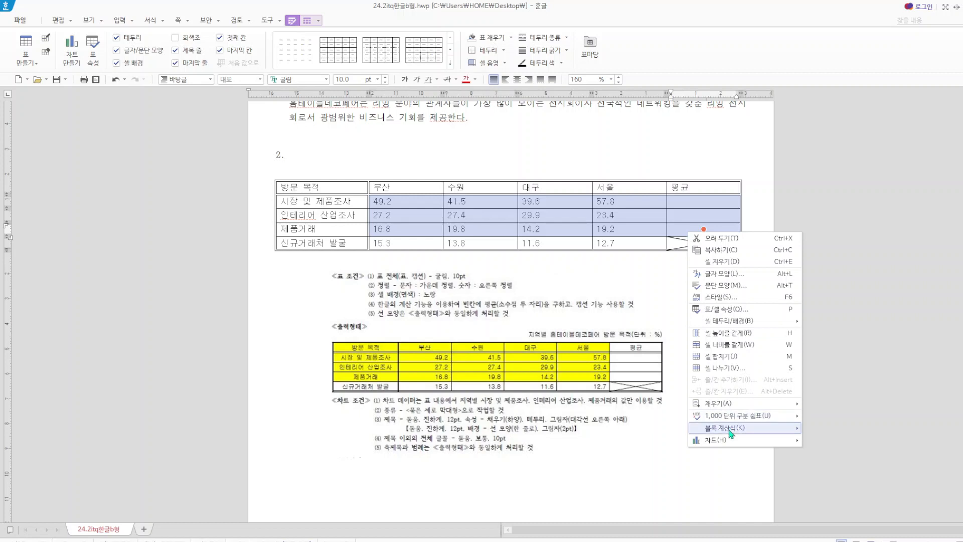
{"action": "mouse_move", "coordinate": [730, 432]}
{"action": "left_click", "coordinate": [828, 439]}
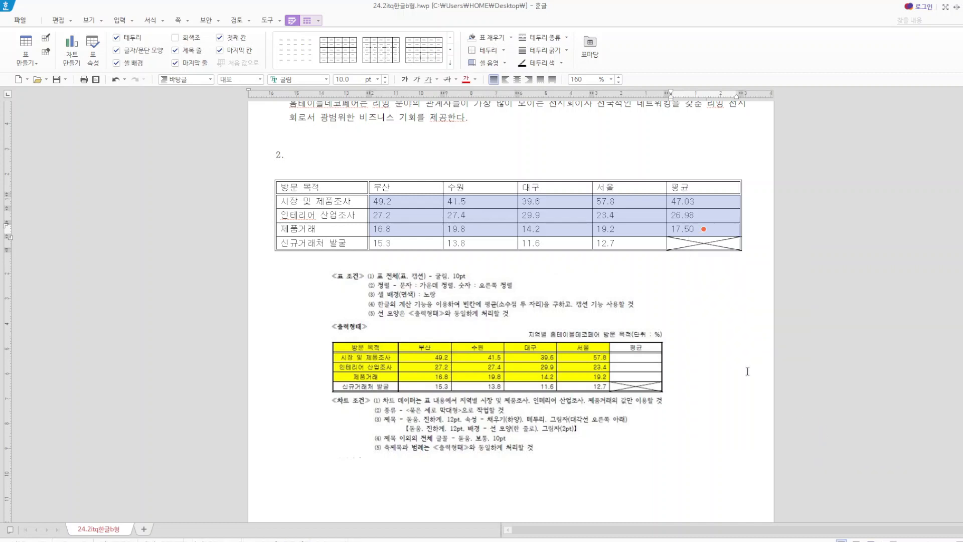
{"action": "left_click", "coordinate": [680, 300]}
- Right-align the number cells of the item 2 table and center its header row and first column
{"action": "left_click_drag", "start_coordinate": [410, 201], "coordinate": [704, 242]}
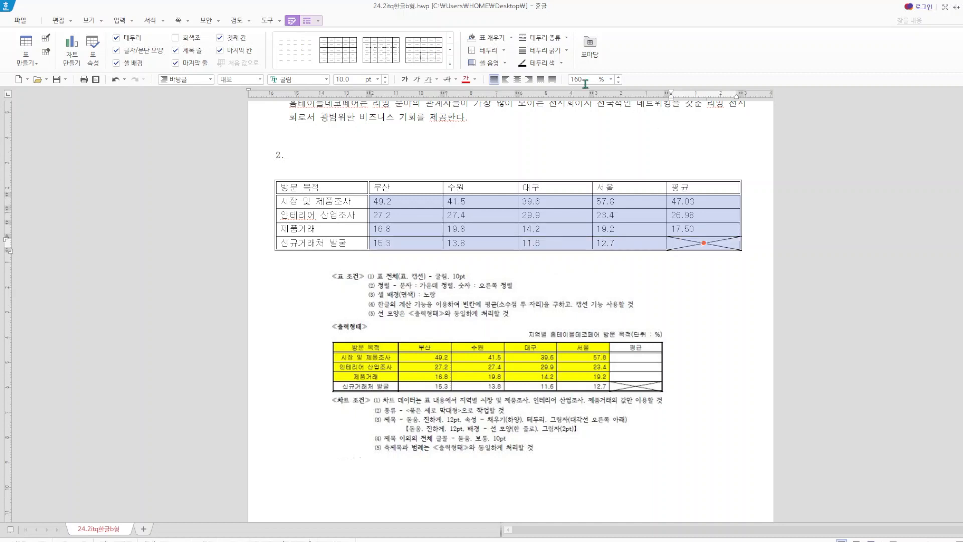
{"action": "left_click", "coordinate": [529, 80]}
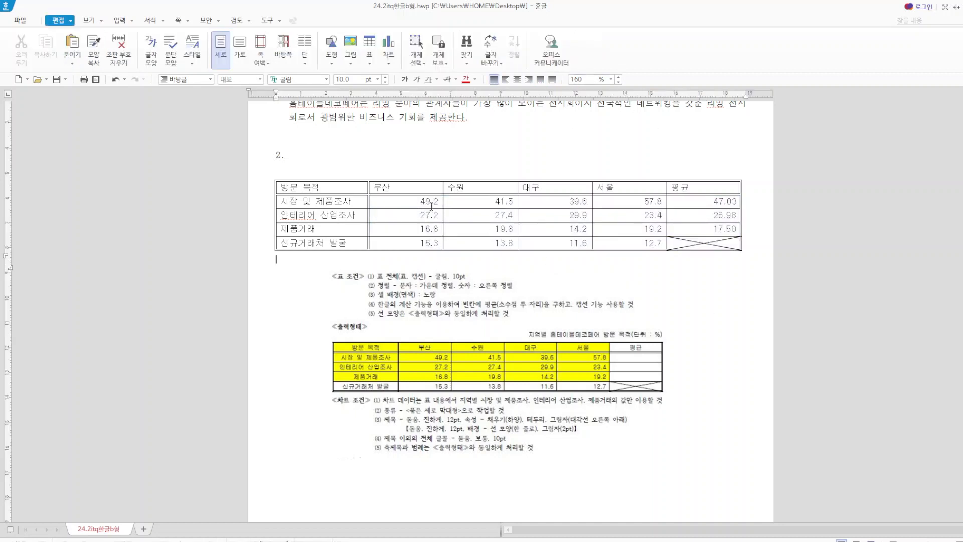
{"action": "left_click_drag", "start_coordinate": [358, 189], "coordinate": [703, 188]}
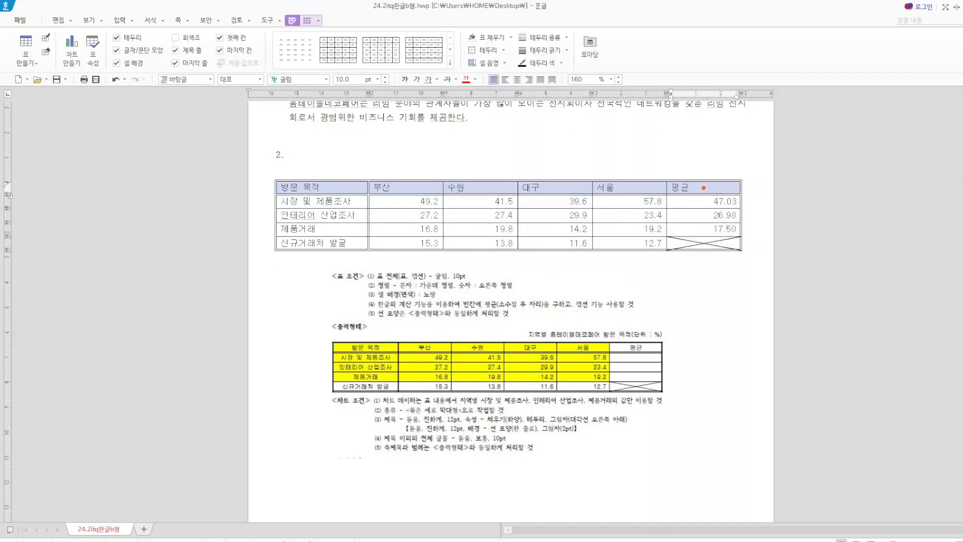
{"action": "left_click_drag", "start_coordinate": [351, 203], "coordinate": [321, 243]}
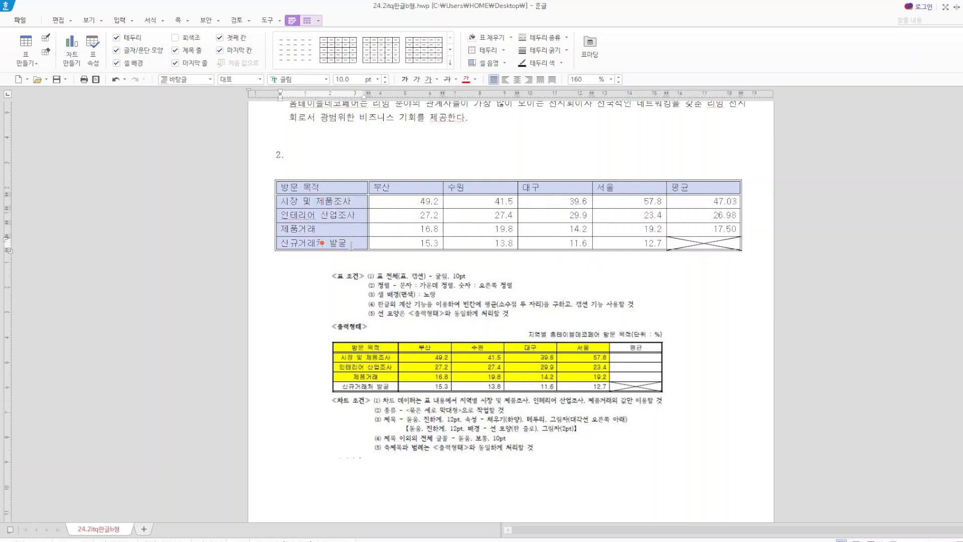
{"action": "left_click", "coordinate": [517, 79]}
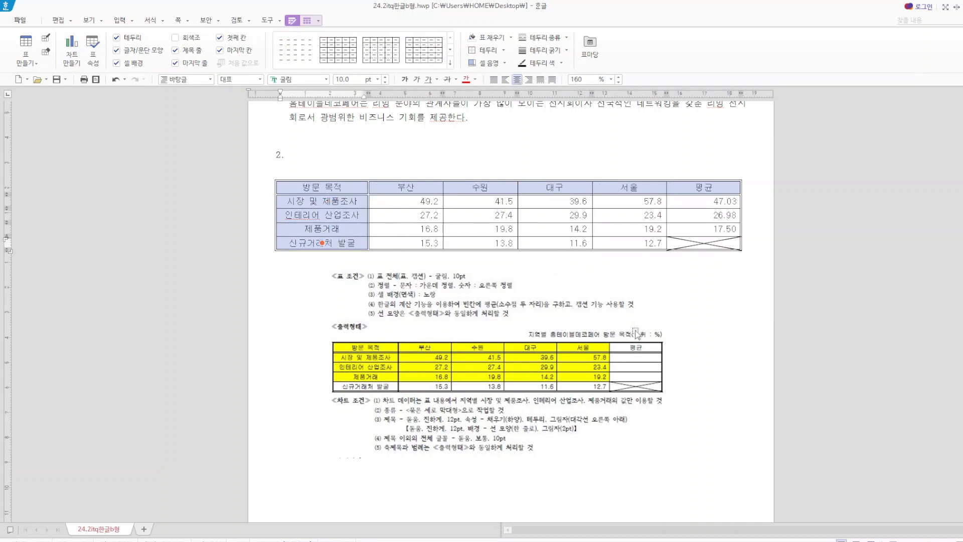
{"action": "left_click", "coordinate": [720, 317]}
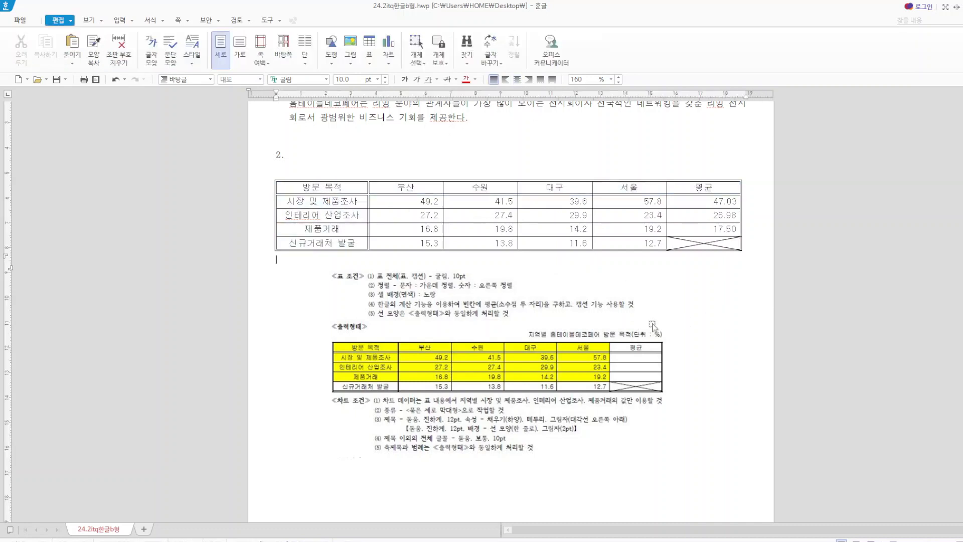
- Try to add a caption in the 왼쪽 위 position of the item 2 table
{"action": "left_click", "coordinate": [275, 188]}
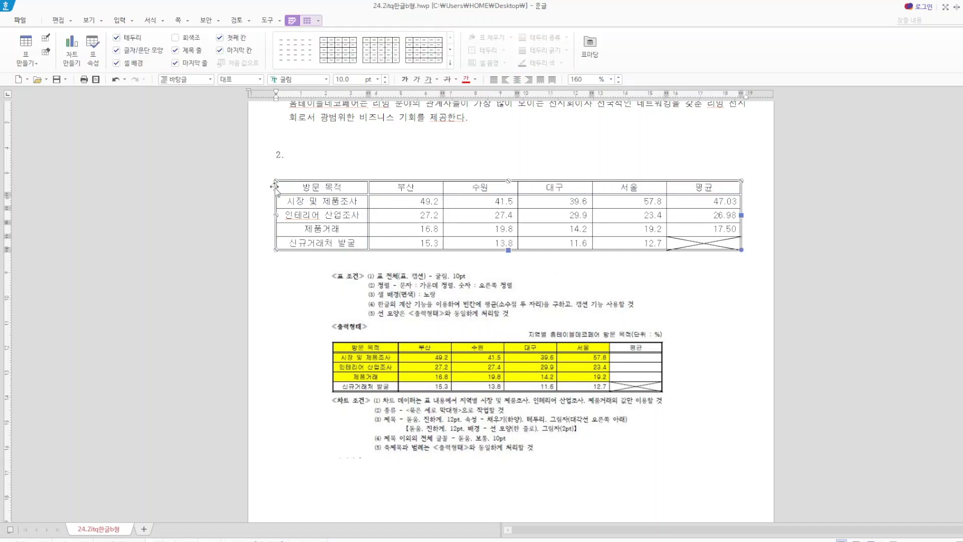
{"action": "left_click", "coordinate": [308, 22]}
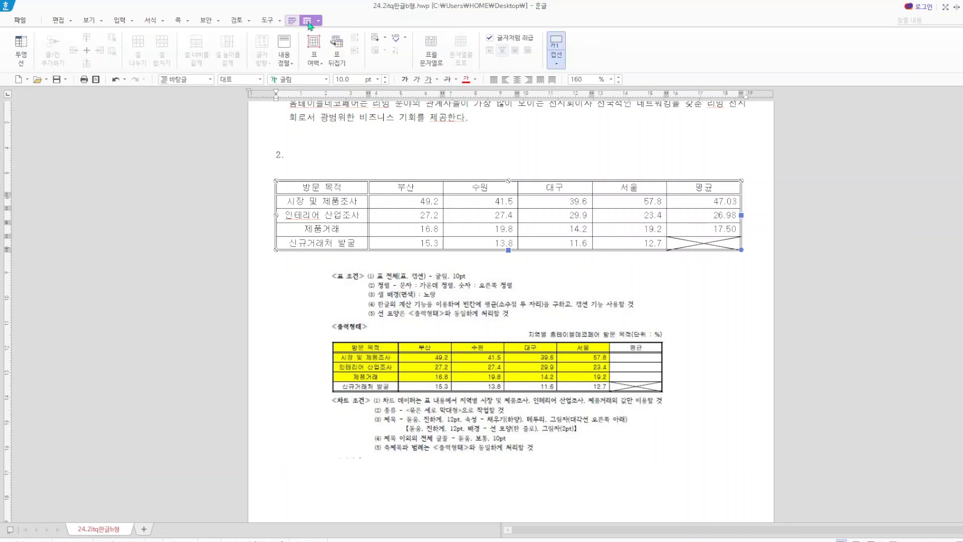
{"action": "left_click", "coordinate": [559, 68]}
{"action": "left_click", "coordinate": [571, 88]}
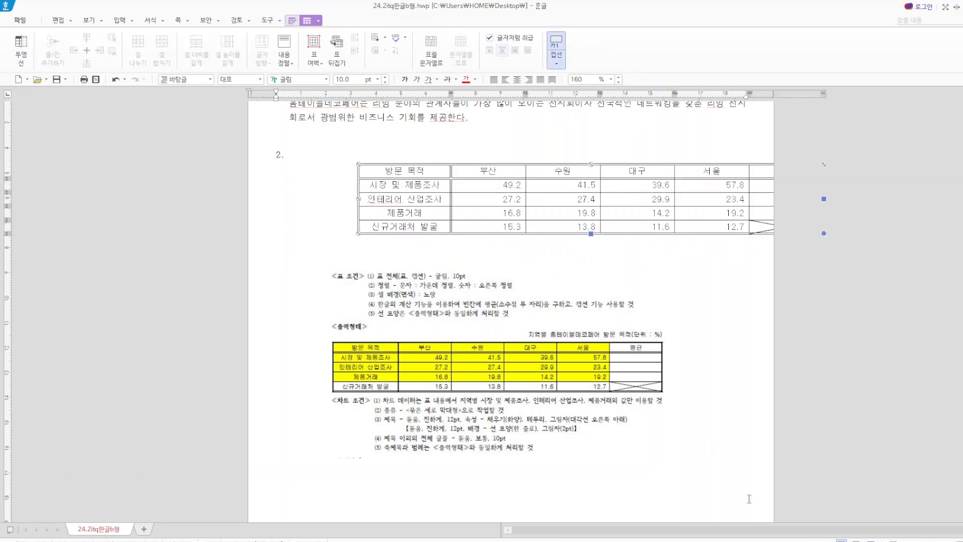
{"action": "mouse_move", "coordinate": [532, 540]}
{"action": "left_click", "coordinate": [557, 64]}
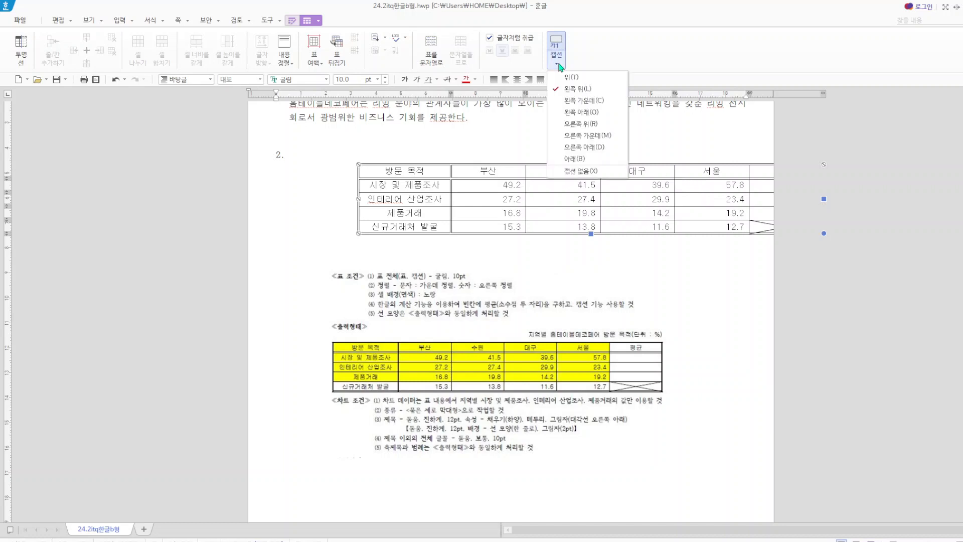
{"action": "left_click", "coordinate": [575, 91]}
{"action": "left_click", "coordinate": [501, 130]}
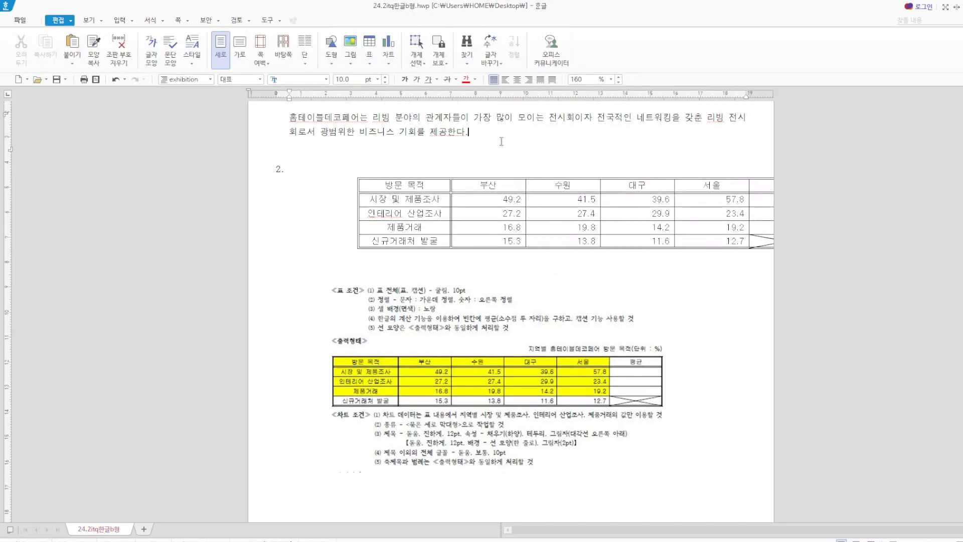
- Undo the 왼쪽 위 caption placement on the item 2 table
{"action": "left_click", "coordinate": [352, 187]}
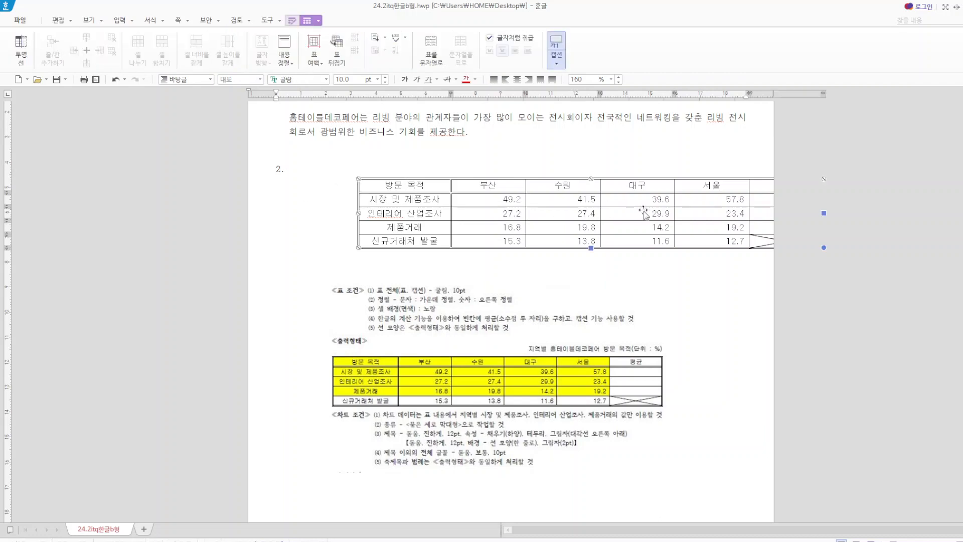
{"action": "right_click", "coordinate": [644, 213]}
{"action": "left_click", "coordinate": [713, 290]}
{"action": "left_click", "coordinate": [115, 79]}
{"action": "left_click", "coordinate": [115, 80]}
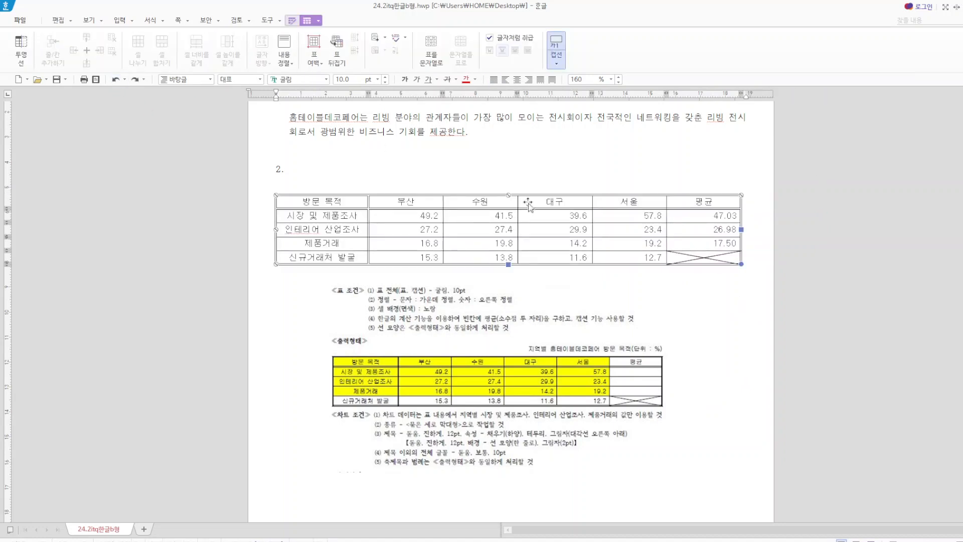
- Add a right-aligned caption above the item 2 table (위) reading "지역별 홈테이블데코페어 방문 목적(단위 : %)"
{"action": "left_click", "coordinate": [556, 63]}
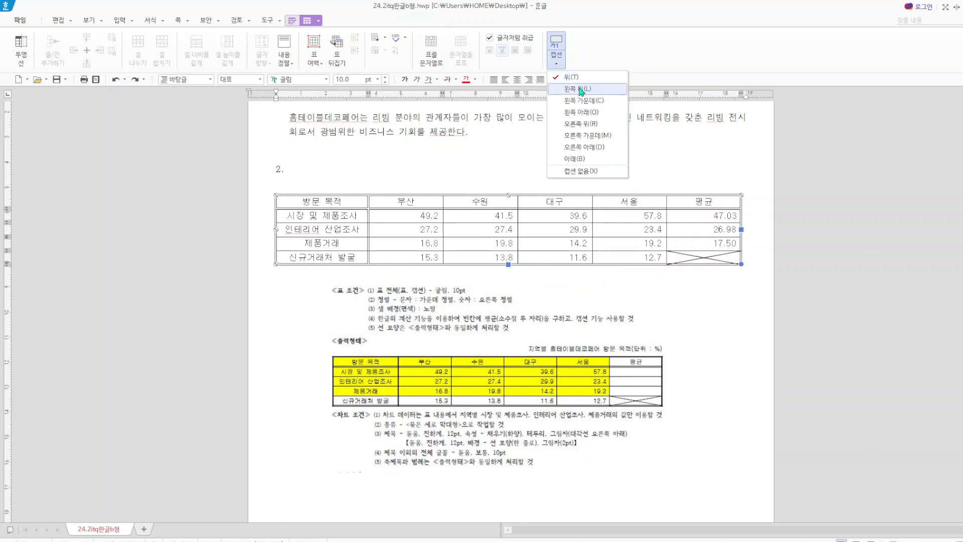
{"action": "left_click", "coordinate": [576, 78]}
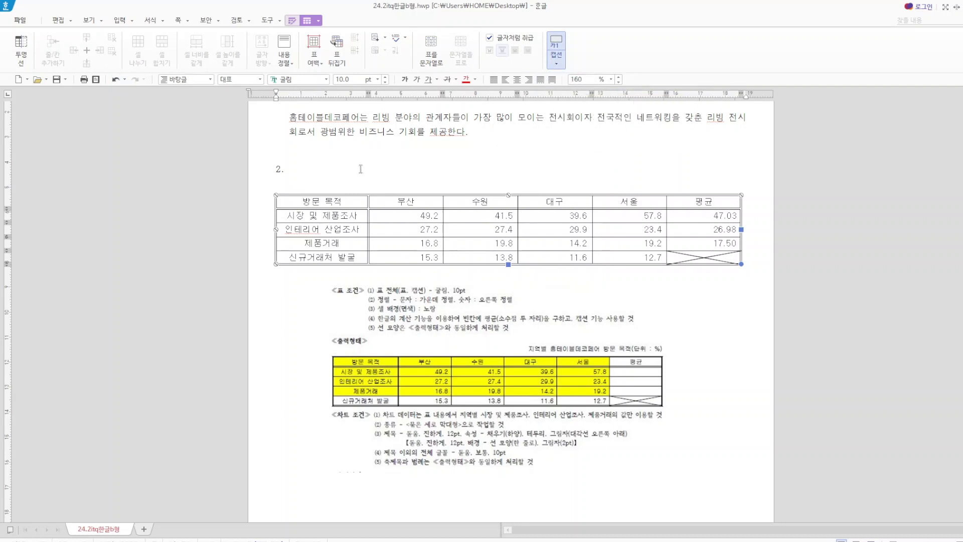
{"action": "left_click", "coordinate": [320, 183]}
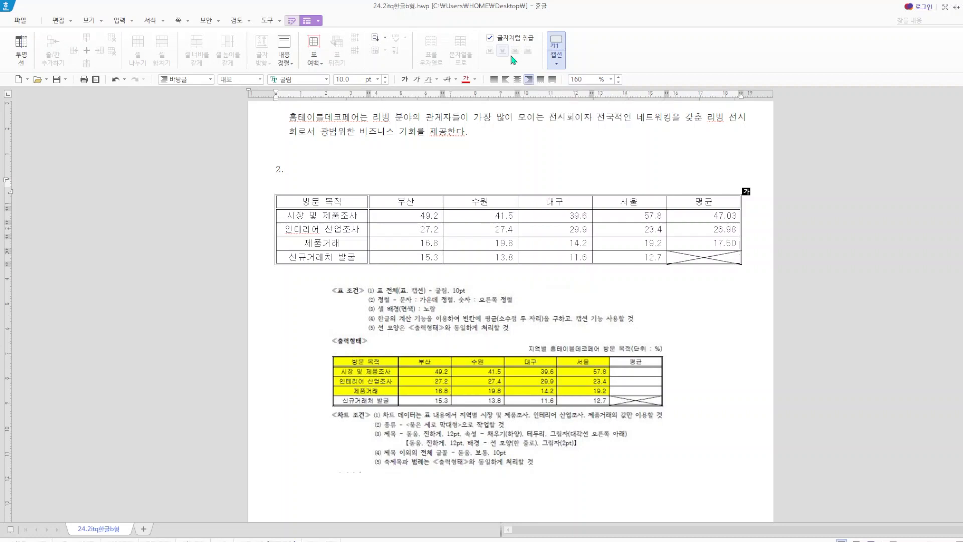
{"action": "type", "text": "별 ㅎ"}
{"action": "type", "text": "테이블데"}
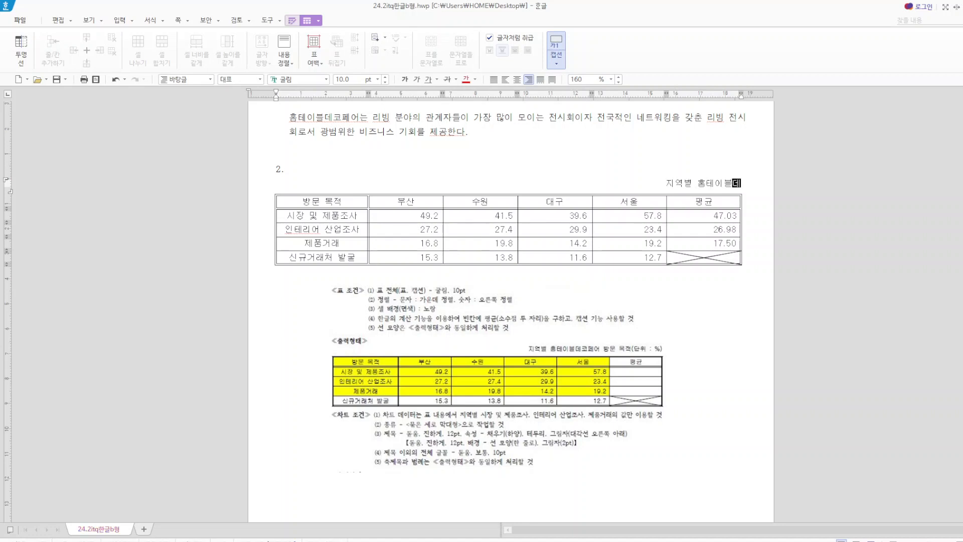
{"action": "type", "text": "코페어 방무"}
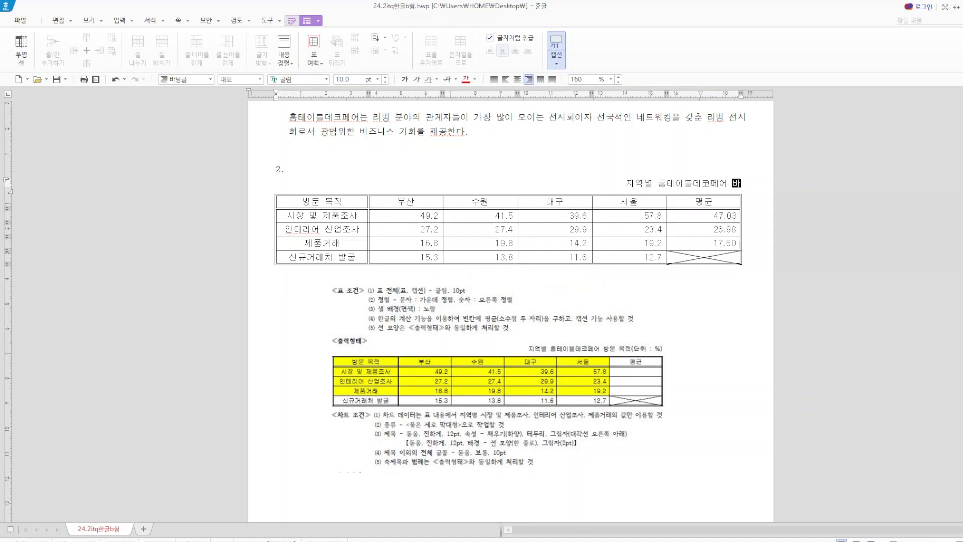
{"action": "type", "text": "ㄴ 목적(단"}
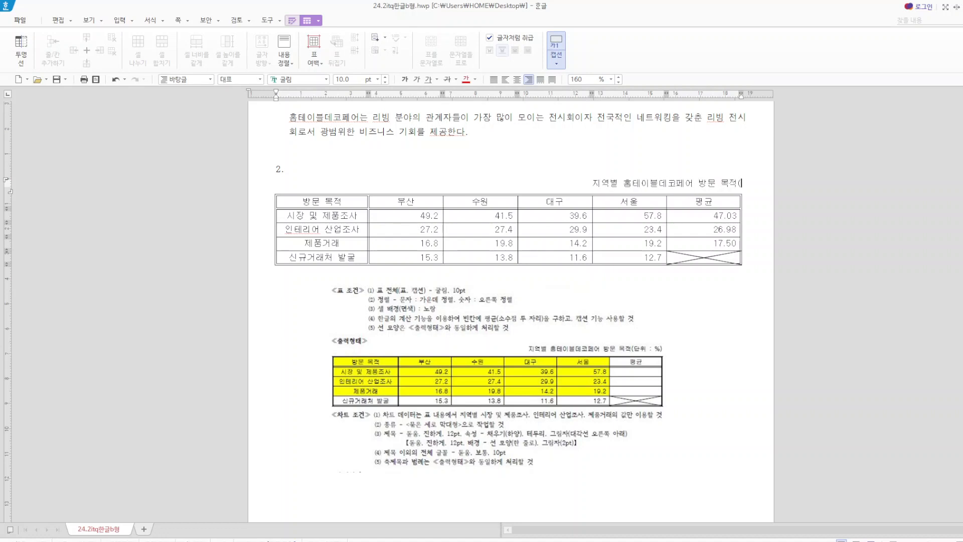
{"action": "type", "text": "위 :"}
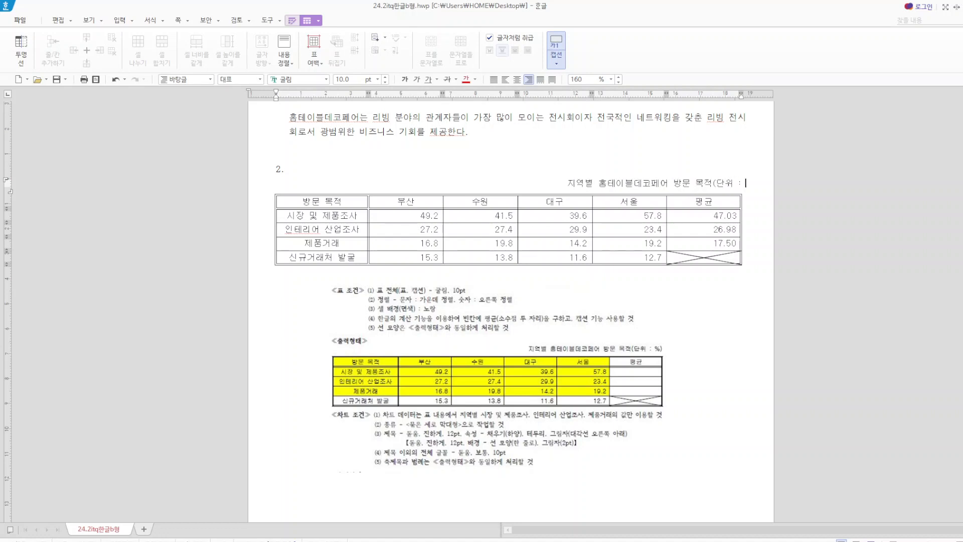
{"action": "type", "text": " %)"}
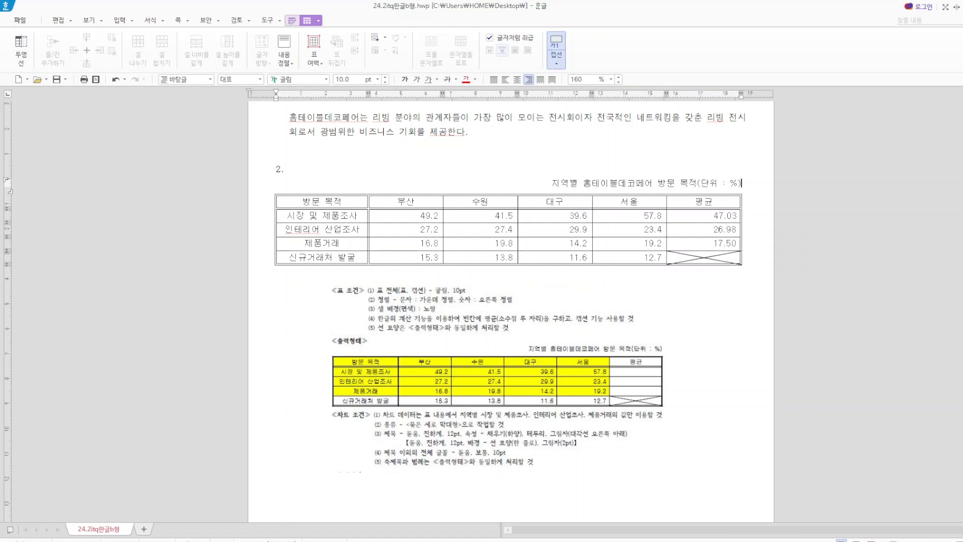
- Switch the table caption to justified alignment and back to right alignment
{"action": "left_click_drag", "start_coordinate": [539, 183], "coordinate": [769, 184]}
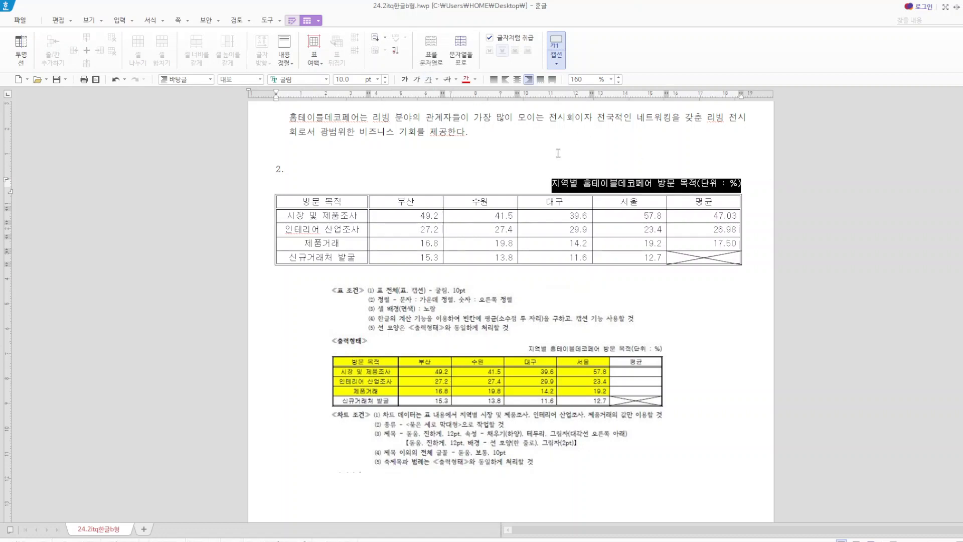
{"action": "left_click", "coordinate": [494, 80]}
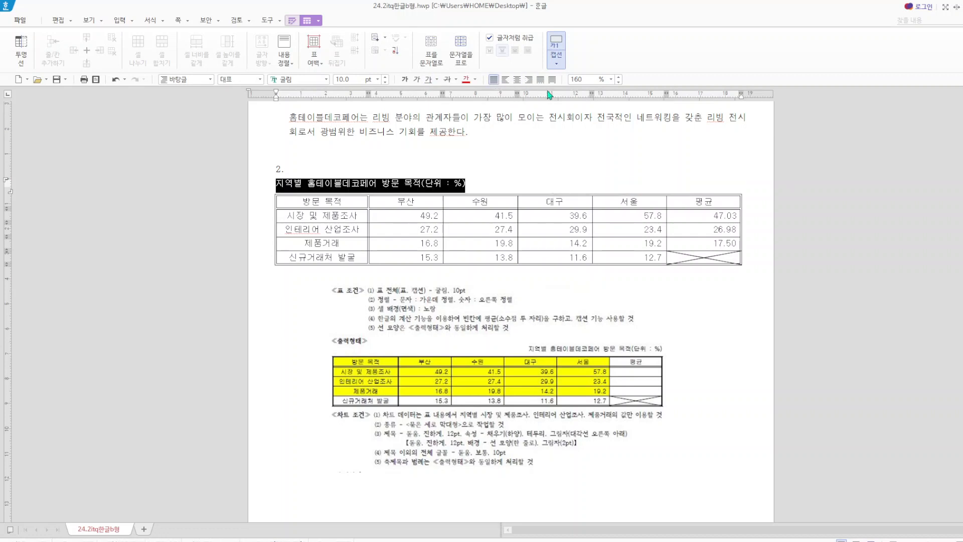
{"action": "left_click", "coordinate": [529, 83]}
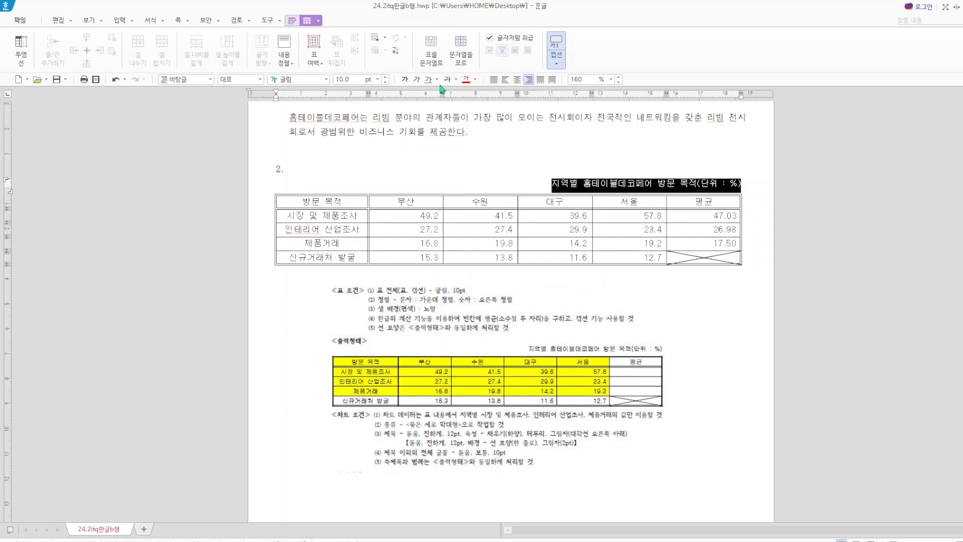
{"action": "left_click", "coordinate": [752, 328]}
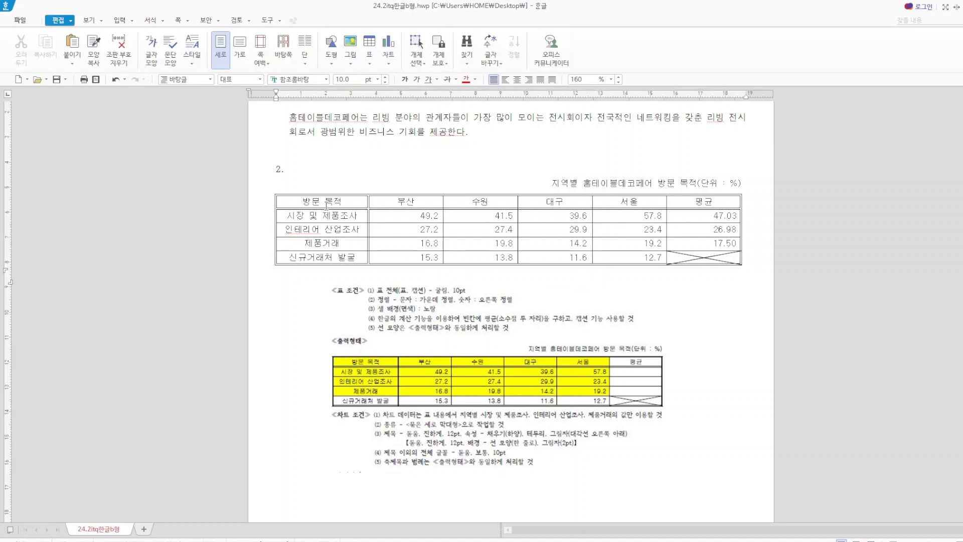
- Fill the cells from 방문 목적 through 서울's 제품거래 value with solid yellow and delete the reference picture below the table
{"action": "left_click_drag", "start_coordinate": [325, 200], "coordinate": [628, 244]}
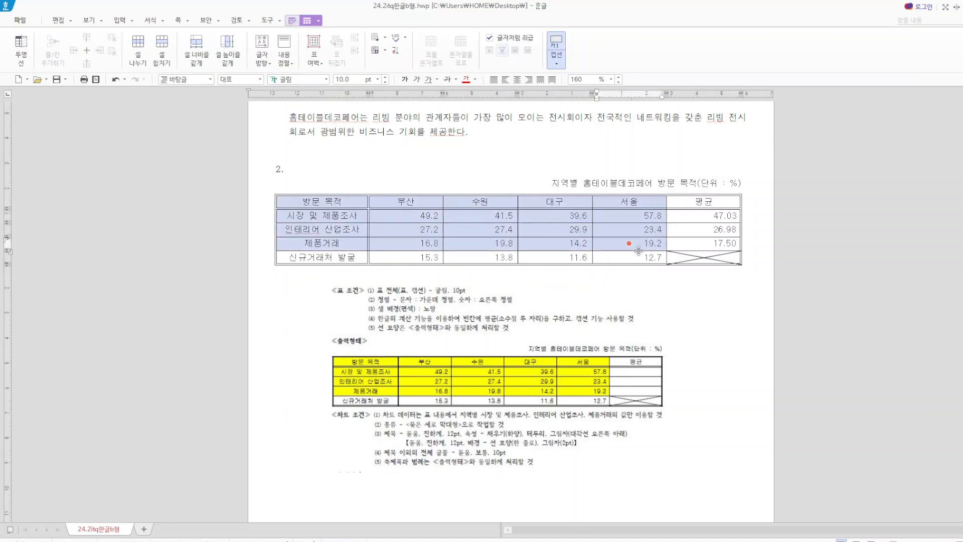
{"action": "key", "text": "l"}
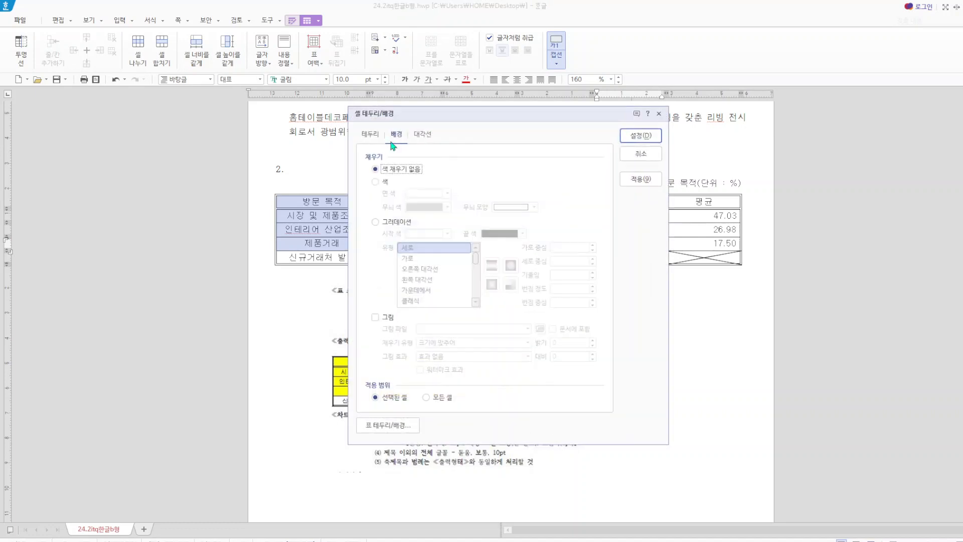
{"action": "left_click", "coordinate": [382, 181]}
{"action": "left_click", "coordinate": [444, 193]}
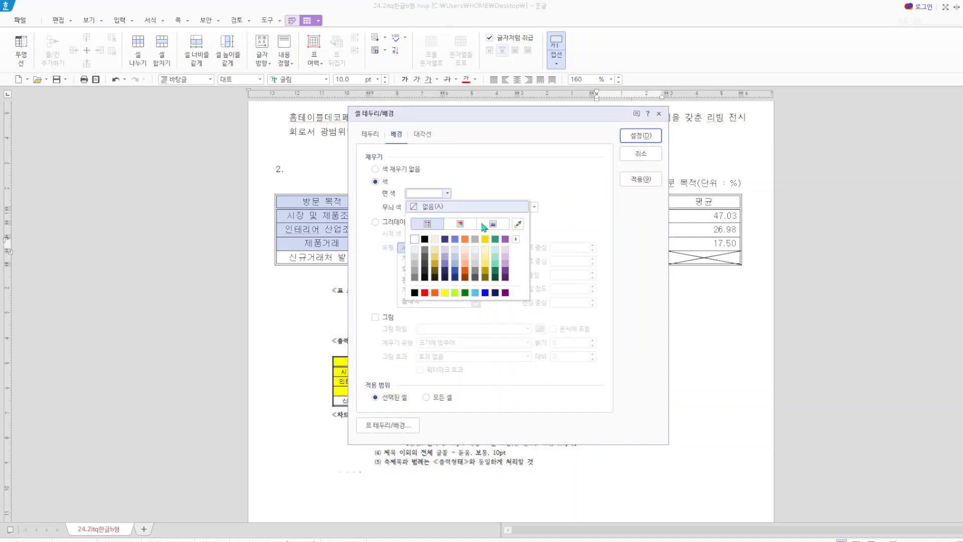
{"action": "left_click", "coordinate": [445, 292]}
{"action": "left_click", "coordinate": [641, 140]}
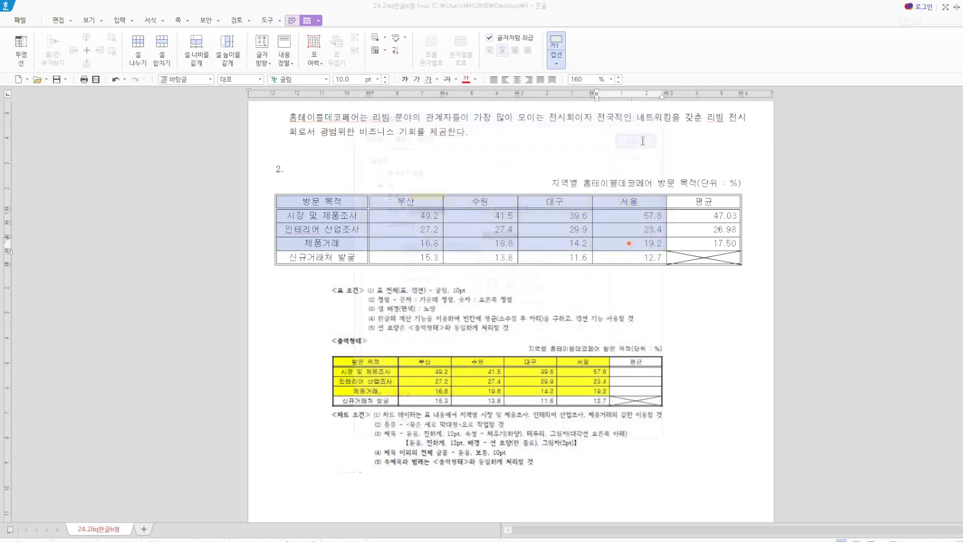
{"action": "left_click", "coordinate": [363, 326]}
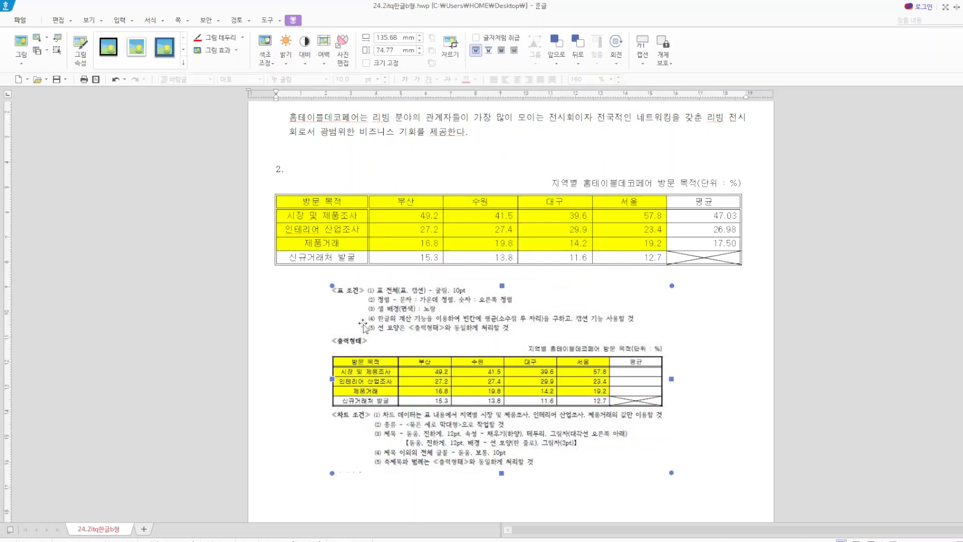
{"action": "key", "text": "Delete"}
- Insert a clustered column chart from the yellow table cells, widen it to about the table's width and place it below the table
{"action": "left_click_drag", "start_coordinate": [315, 203], "coordinate": [617, 250]}
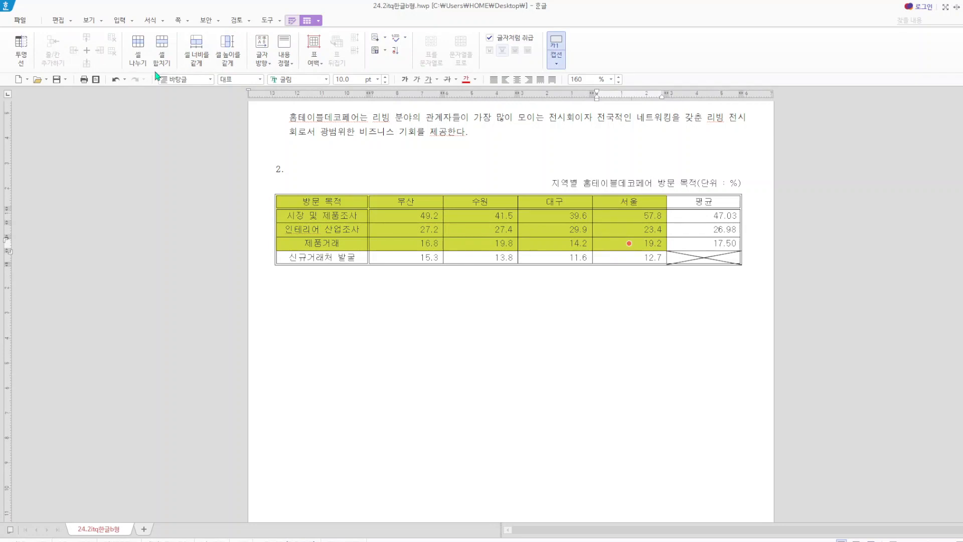
{"action": "left_click", "coordinate": [133, 21]}
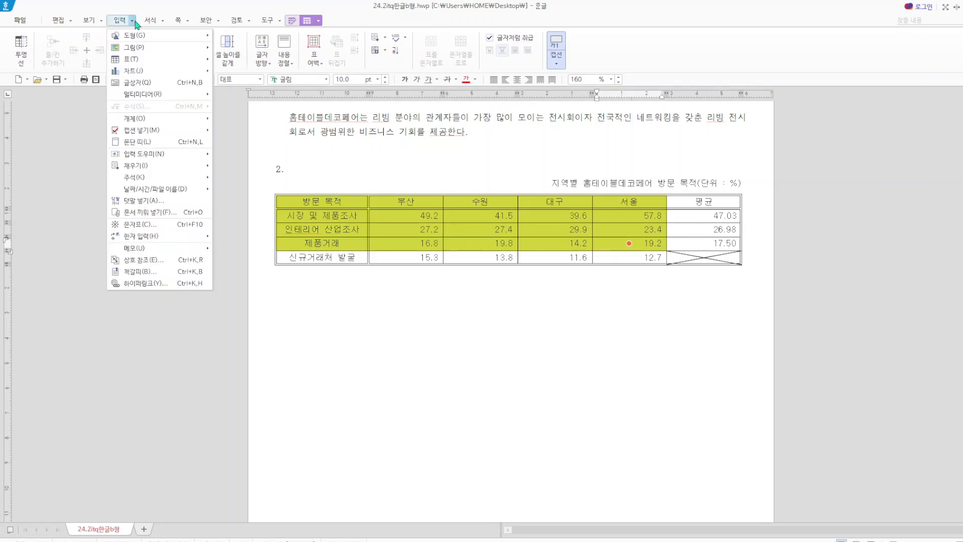
{"action": "mouse_move", "coordinate": [142, 72]}
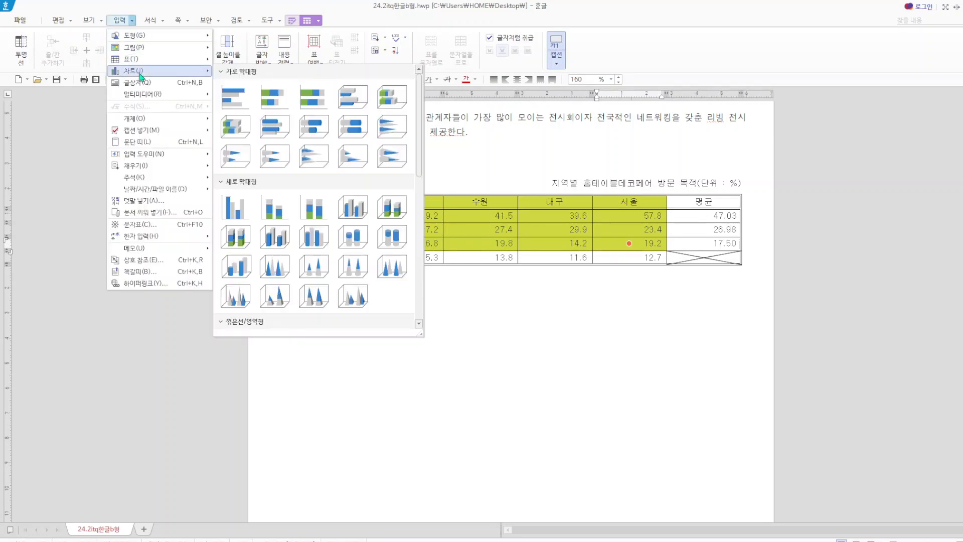
{"action": "left_click", "coordinate": [235, 207]}
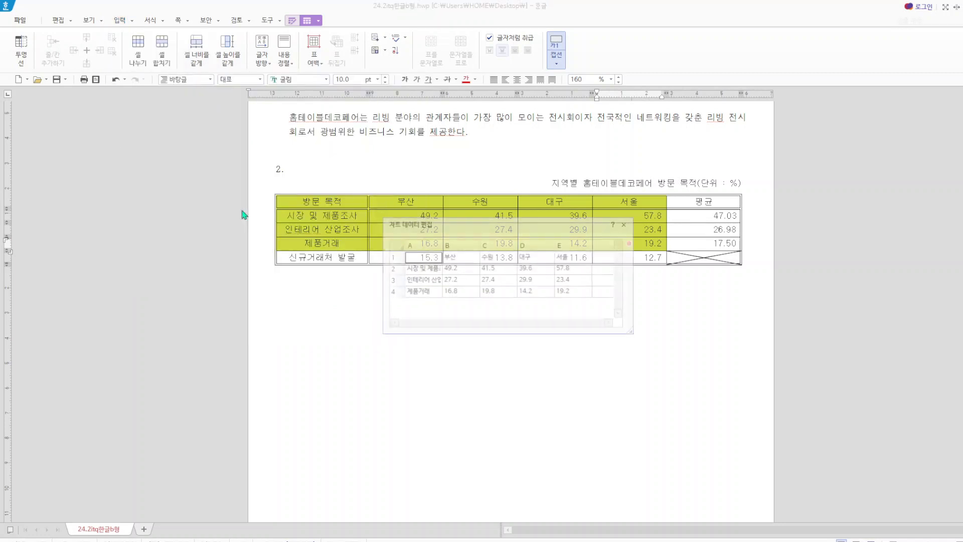
{"action": "left_click", "coordinate": [626, 223]}
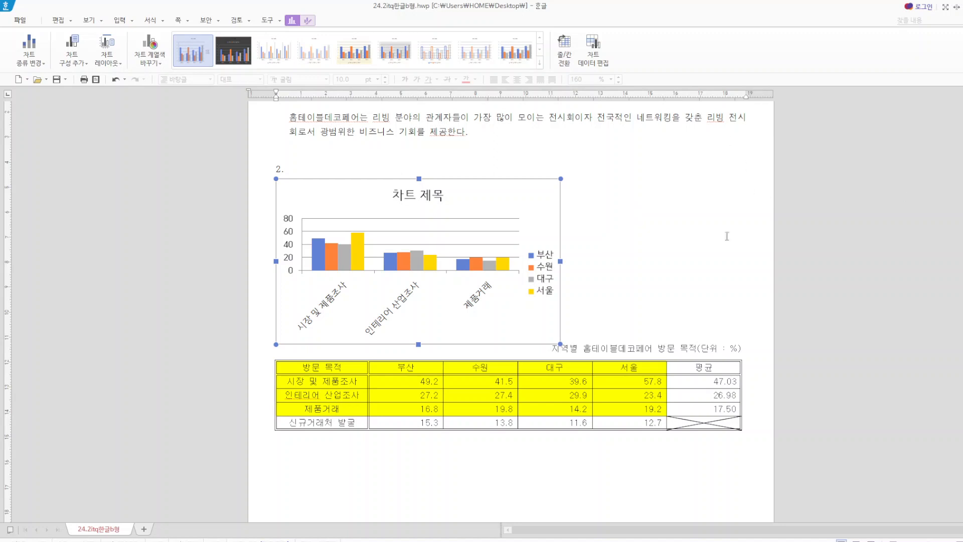
{"action": "left_click_drag", "start_coordinate": [561, 260], "coordinate": [736, 268]}
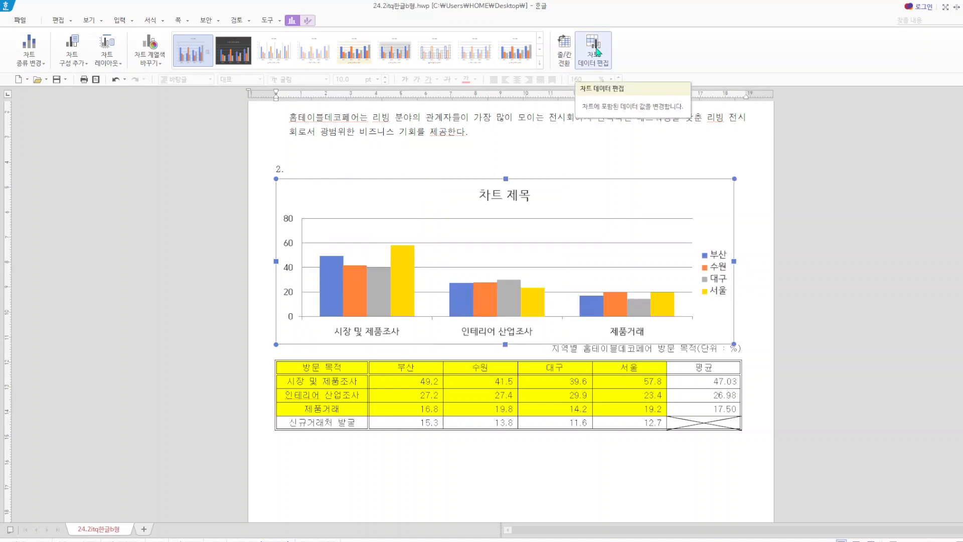
{"action": "left_click_drag", "start_coordinate": [633, 193], "coordinate": [640, 311]}
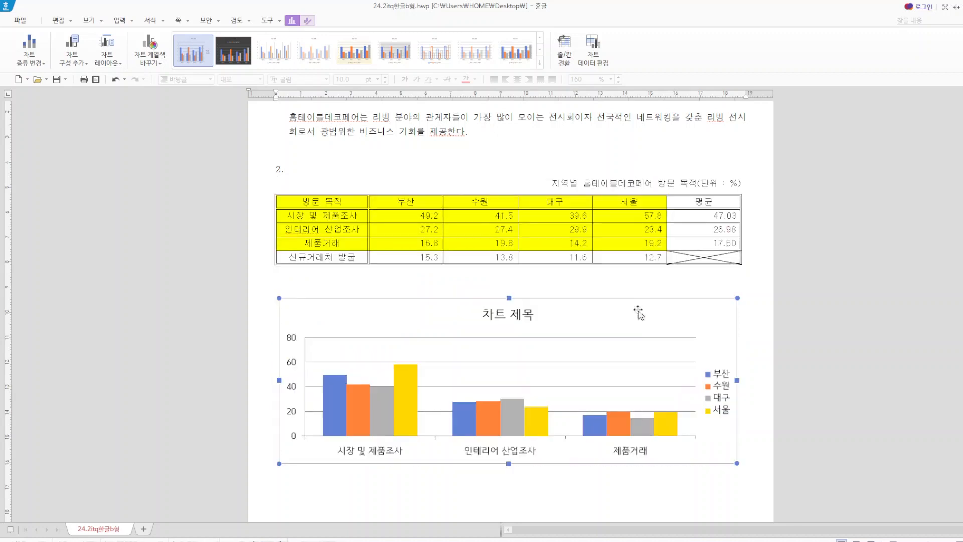
- Change the chart title text to "지역별 홈테이블데코페어 방문 목적"
{"action": "left_click", "coordinate": [513, 322]}
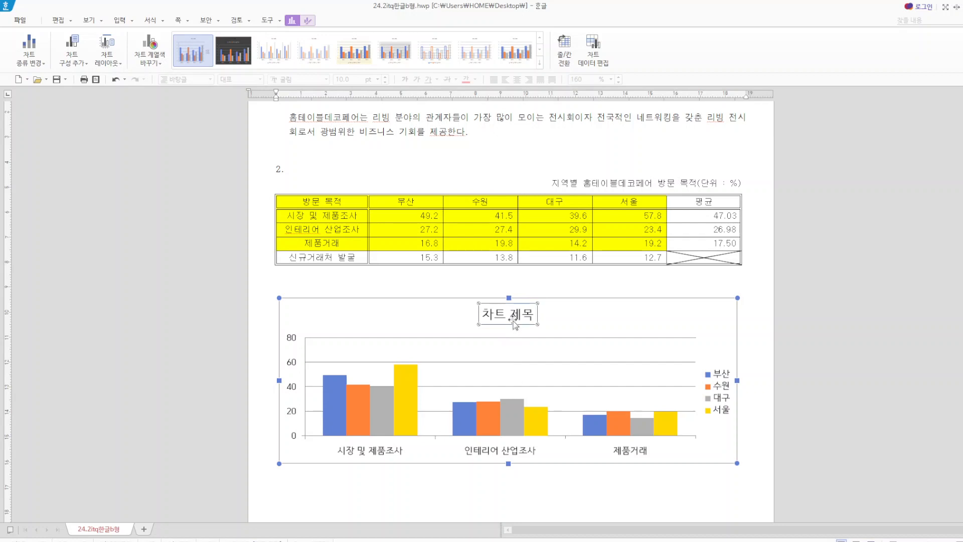
{"action": "right_click", "coordinate": [514, 323]}
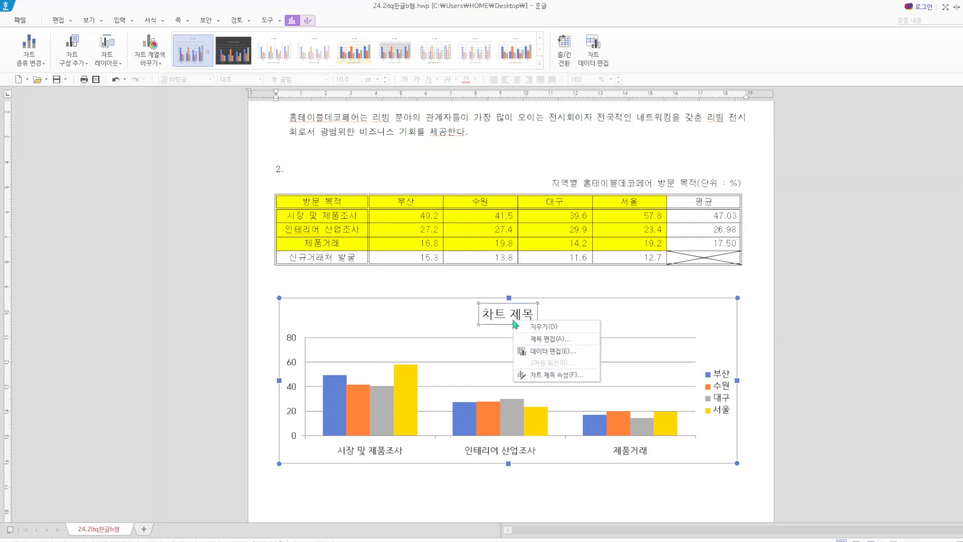
{"action": "left_click", "coordinate": [541, 339]}
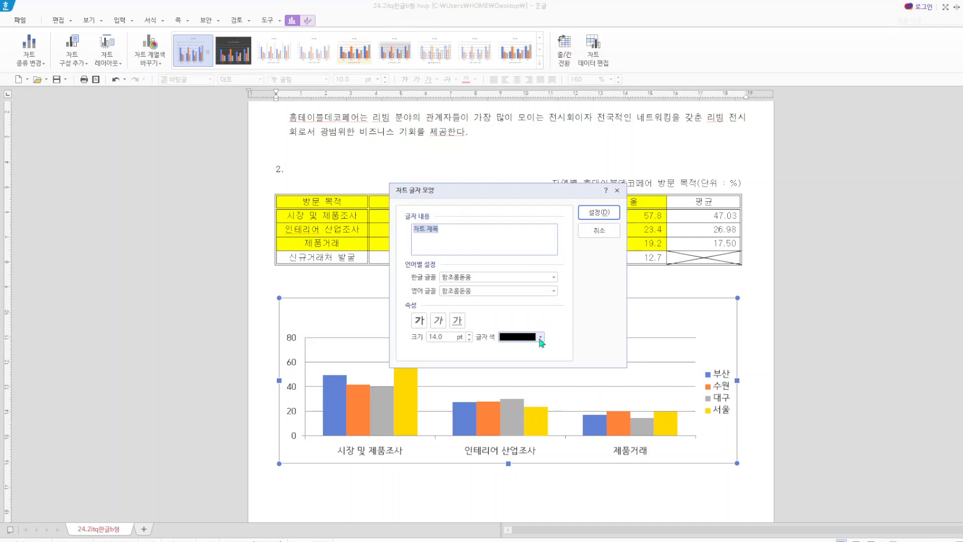
{"action": "type", "text": "ㅈ"}
{"action": "type", "text": "역별"}
{"action": "type", "text": " 홈테이블데코"}
{"action": "type", "text": "페어 방문"}
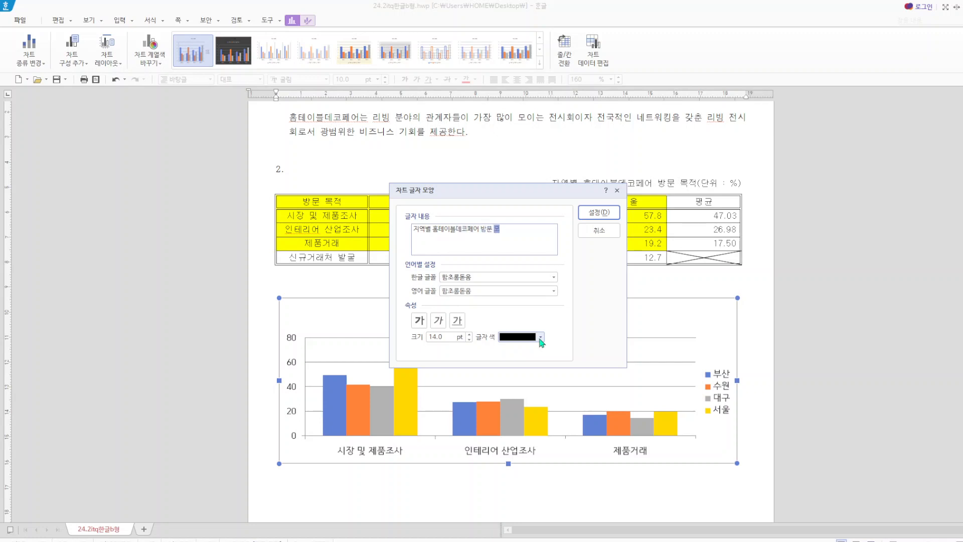
{"action": "type", "text": " 목적"}
- Set the chart title's Korean and English fonts to 돋움, bold, 12 pt, and apply the settings
{"action": "left_click", "coordinate": [461, 277]}
{"action": "type", "text": "돋움"}
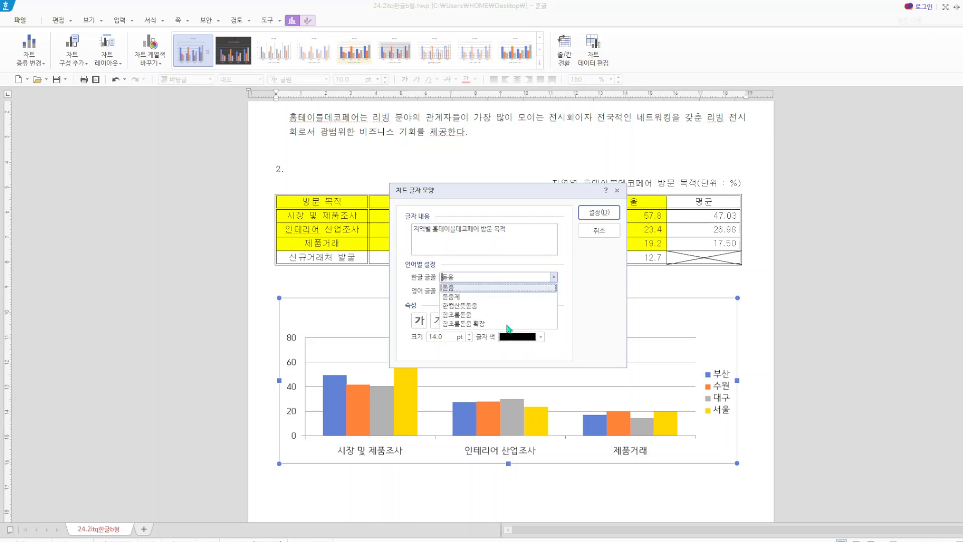
{"action": "left_click", "coordinate": [454, 288]}
{"action": "key", "text": "Tab"}
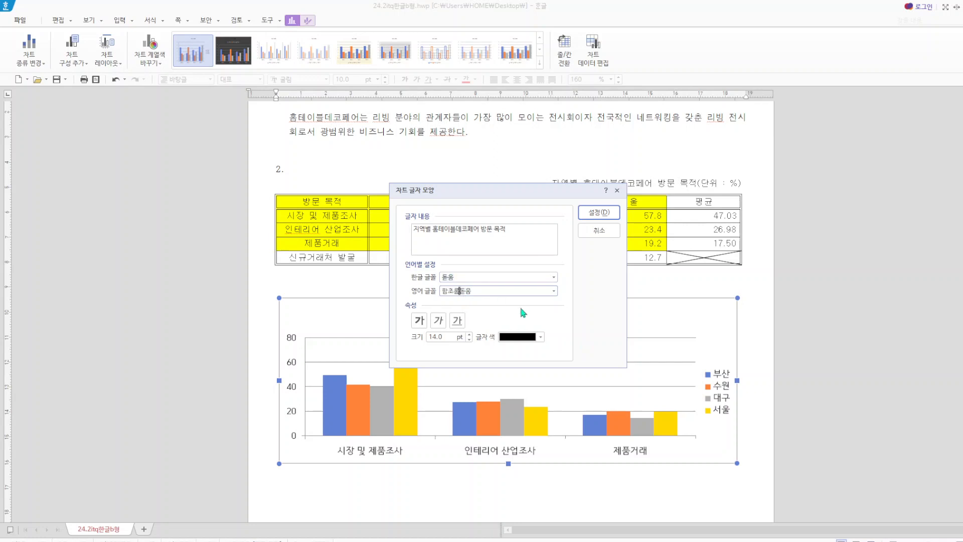
{"action": "type", "text": "돋움"}
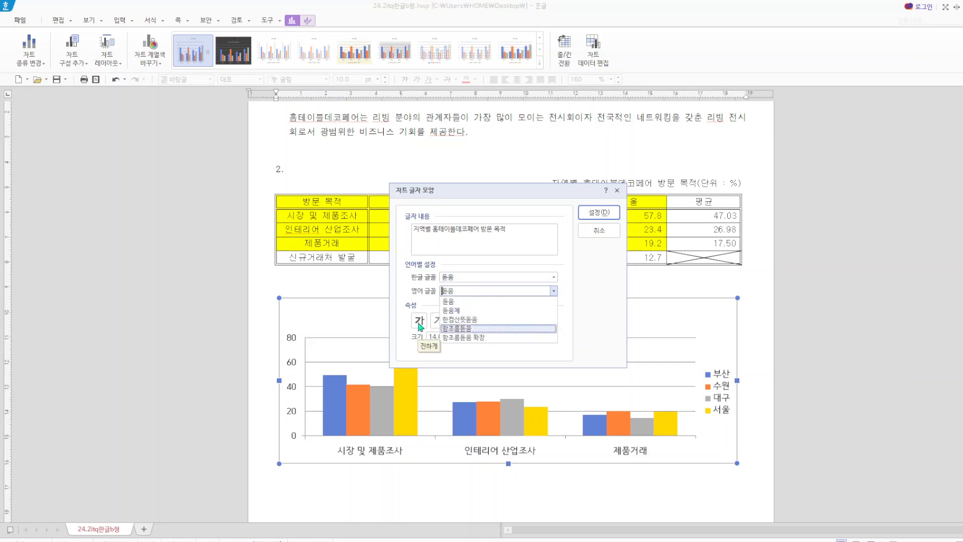
{"action": "left_click", "coordinate": [419, 323]}
{"action": "left_click", "coordinate": [420, 324]}
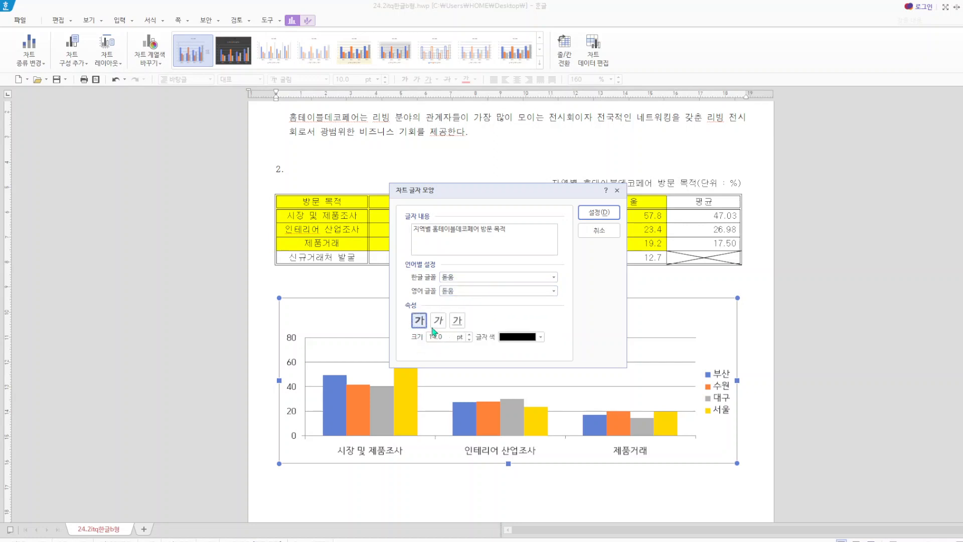
{"action": "left_click", "coordinate": [469, 339]}
{"action": "left_click", "coordinate": [469, 339]}
{"action": "left_click", "coordinate": [586, 214]}
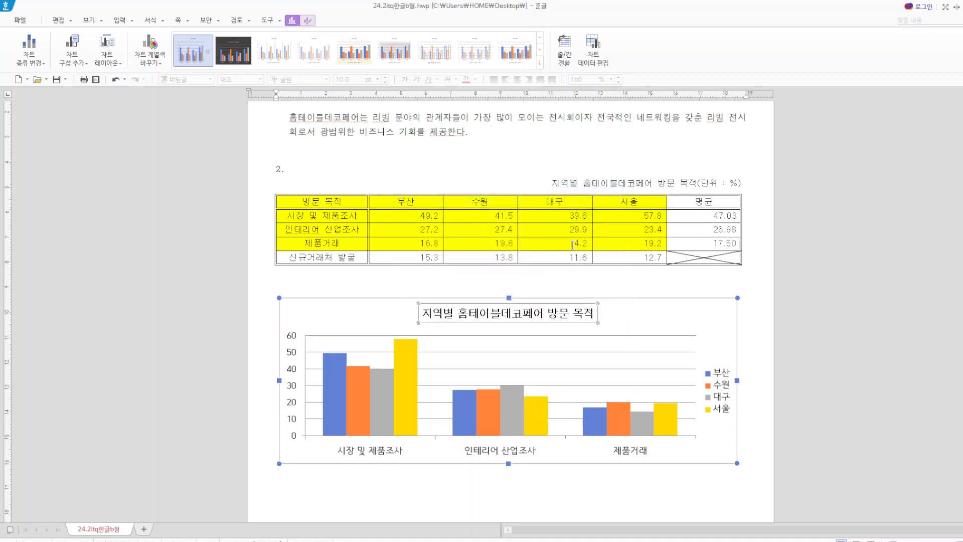
- Give the chart title a black outline and a diagonal lower-right shadow
{"action": "right_click", "coordinate": [535, 319]}
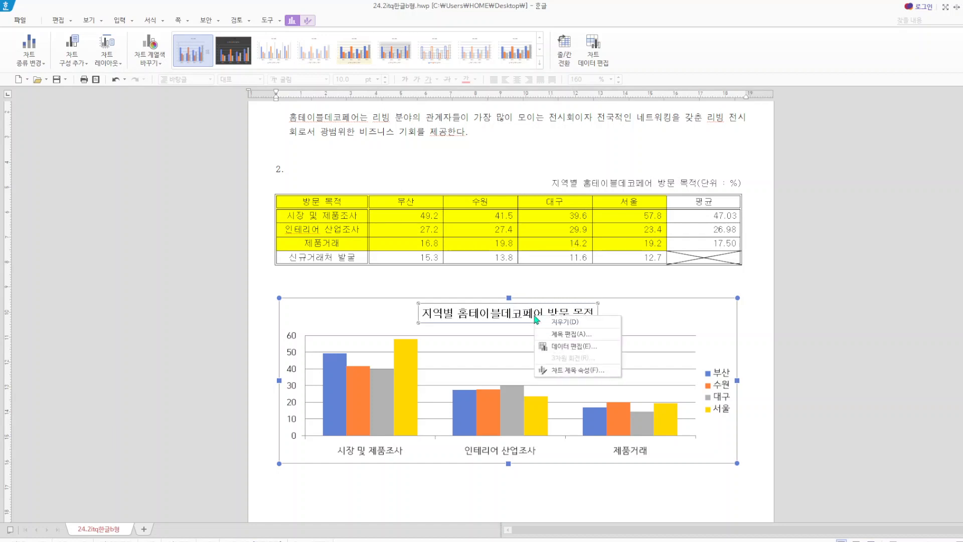
{"action": "left_click", "coordinate": [582, 371]}
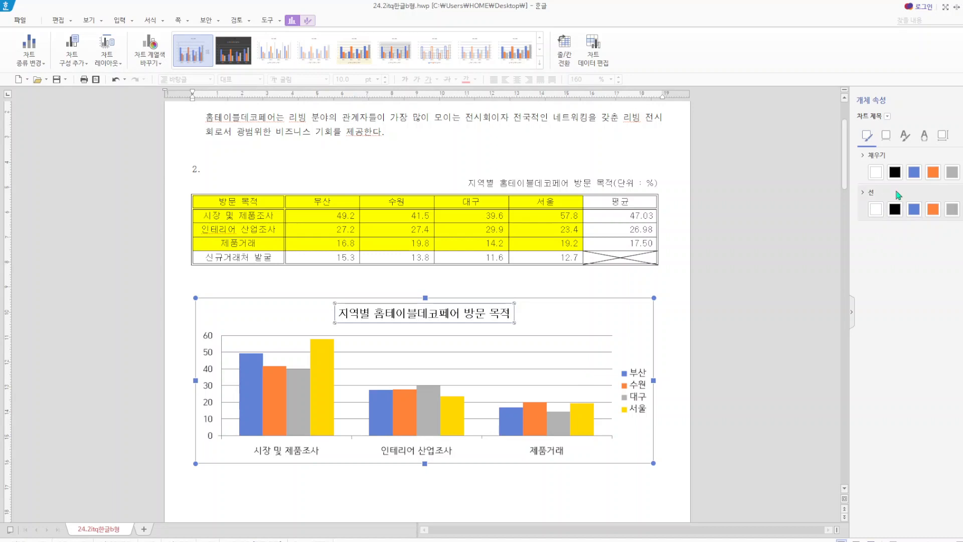
{"action": "left_click", "coordinate": [897, 211]}
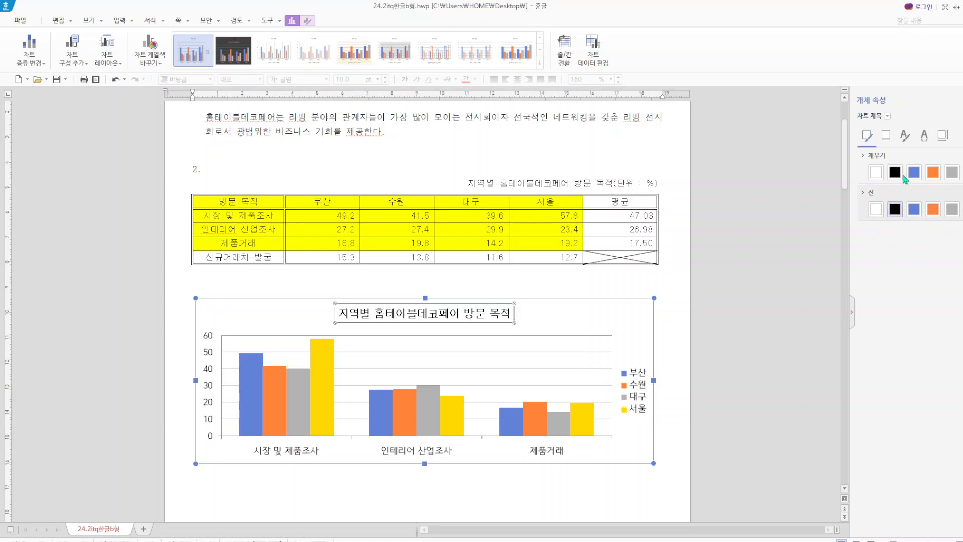
{"action": "left_click", "coordinate": [885, 139]}
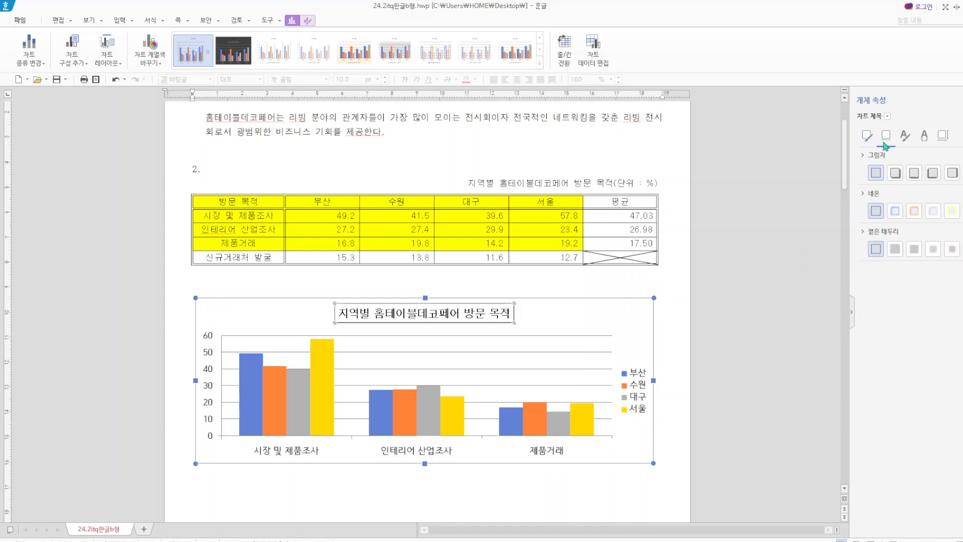
{"action": "left_click", "coordinate": [895, 174]}
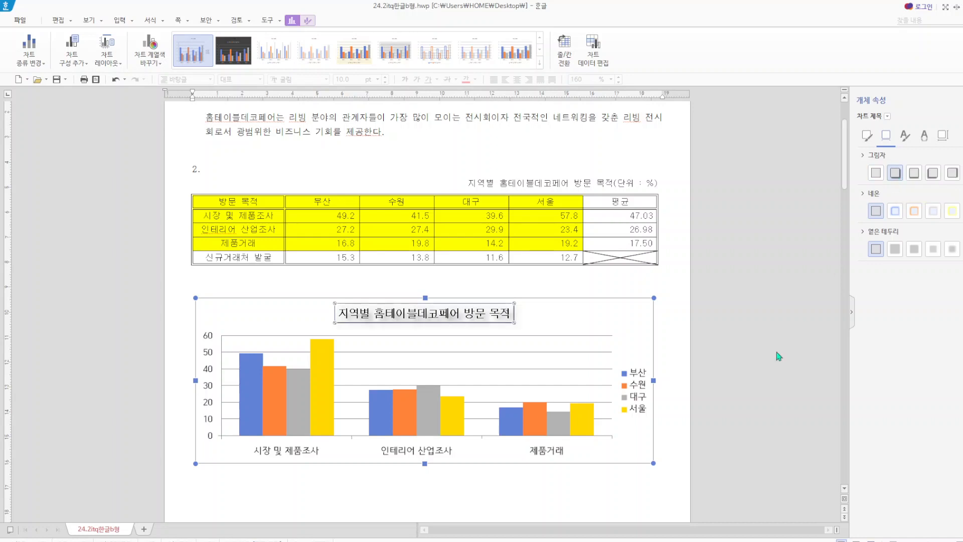
{"action": "left_click", "coordinate": [784, 403]}
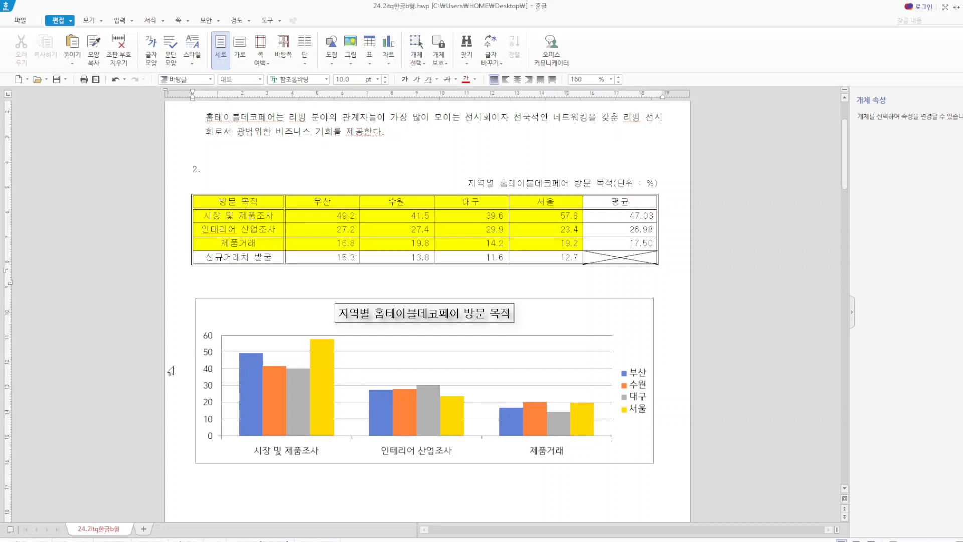
- Add a primary vertical axis title (기본 세로) to the chart
{"action": "left_click", "coordinate": [210, 370]}
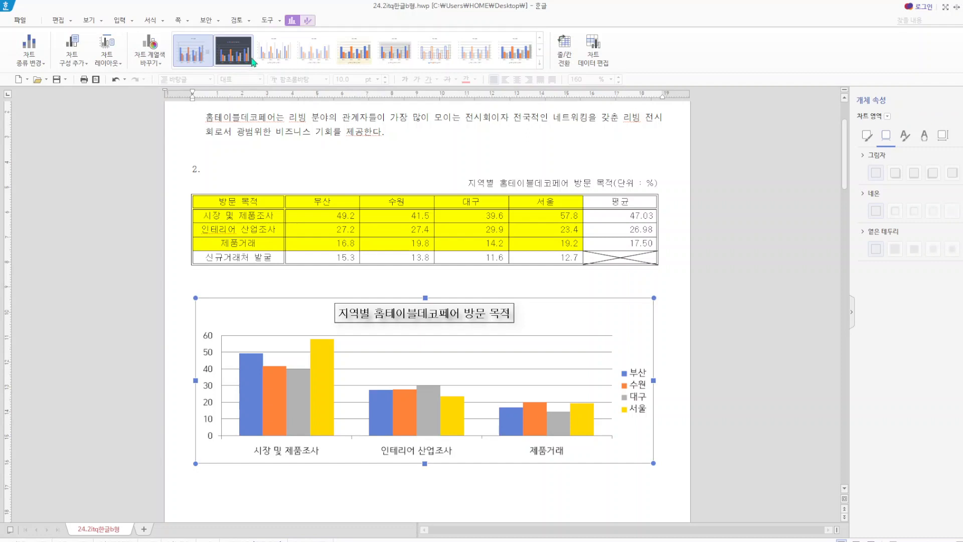
{"action": "left_click", "coordinate": [86, 69]}
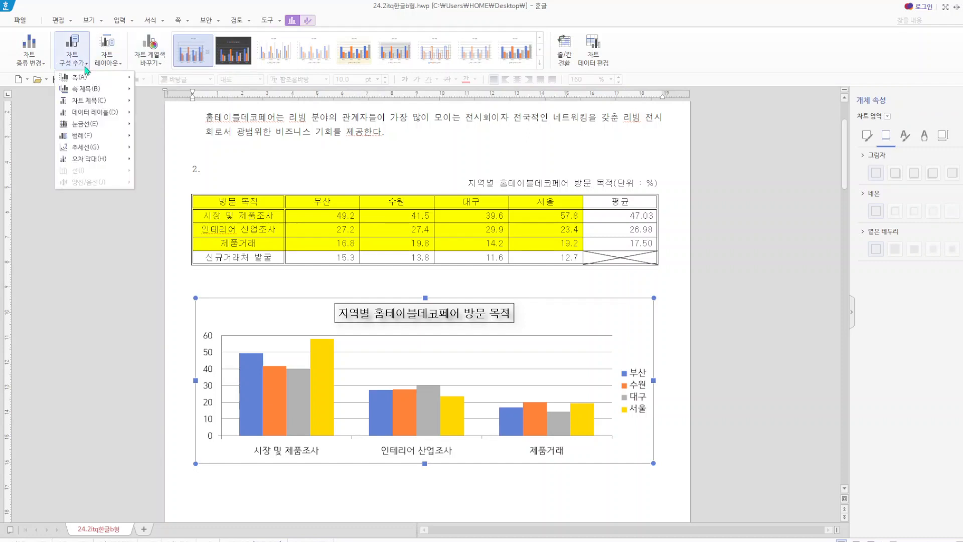
{"action": "mouse_move", "coordinate": [93, 137]}
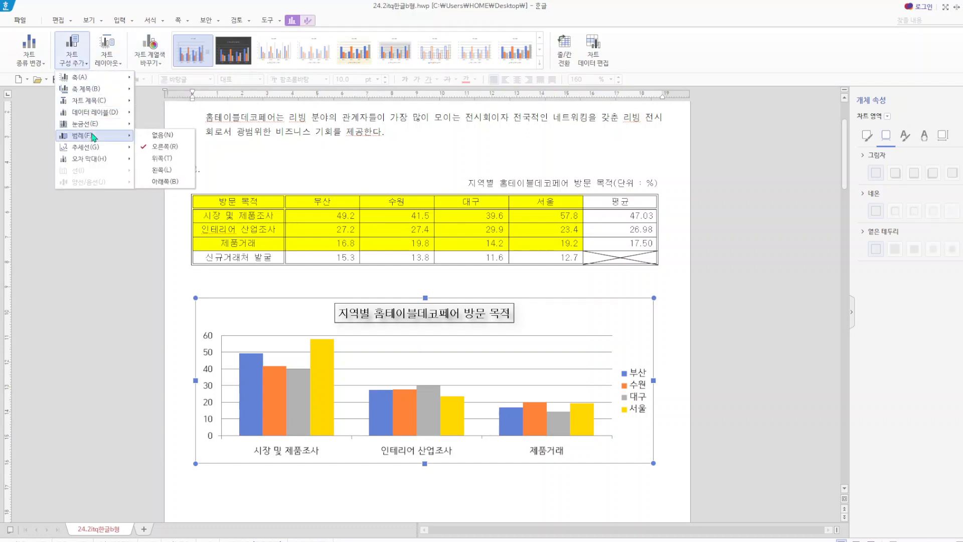
{"action": "mouse_move", "coordinate": [103, 96]}
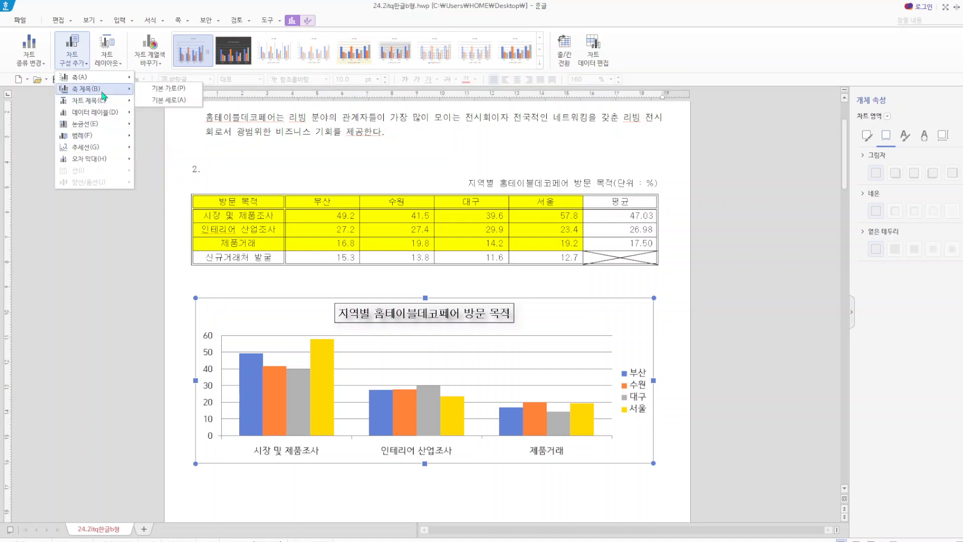
{"action": "left_click", "coordinate": [170, 100]}
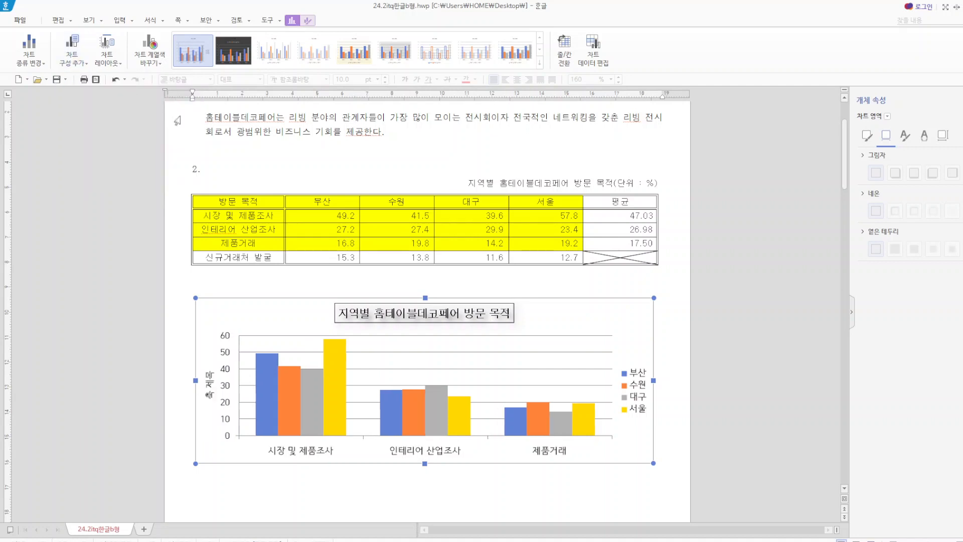
- Change the value axis title text to "(단위 : %)"
{"action": "left_click", "coordinate": [210, 386]}
{"action": "right_click", "coordinate": [209, 387]}
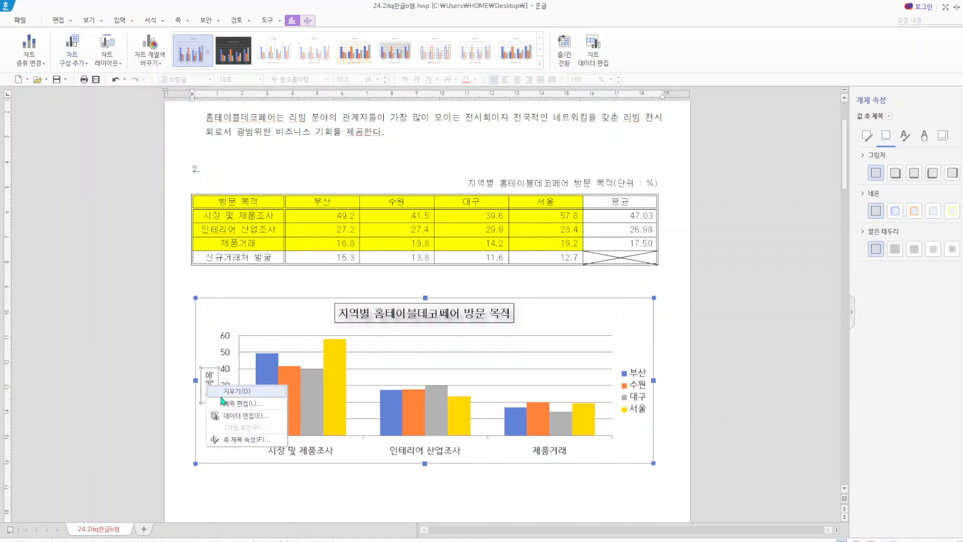
{"action": "left_click", "coordinate": [231, 404]}
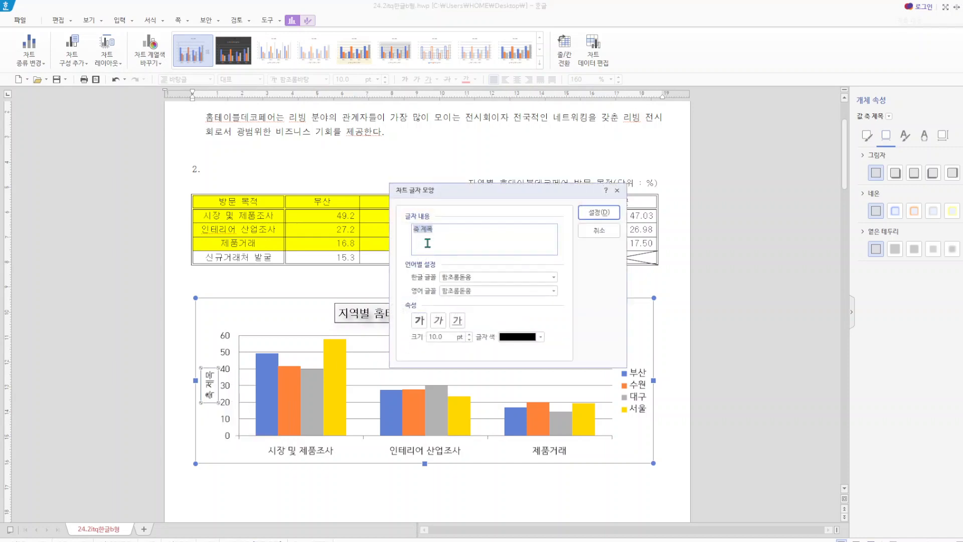
{"action": "key", "text": "BackSpace"}
{"action": "type", "text": "(ㄷㅏㄴㅇ"}
- Set the value axis title's Korean and English fonts to 돋움 and apply the settings
{"action": "double_click", "coordinate": [460, 277]}
{"action": "type", "text": "돋움"}
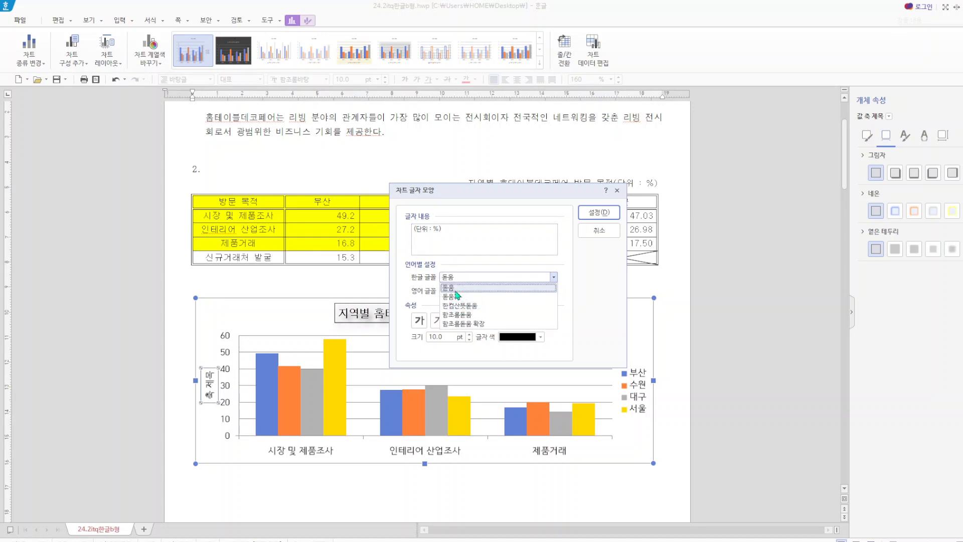
{"action": "left_click", "coordinate": [455, 291]}
{"action": "left_click", "coordinate": [458, 291]}
{"action": "key", "text": "BackSpace"}
{"action": "key", "text": "BackSpace"}
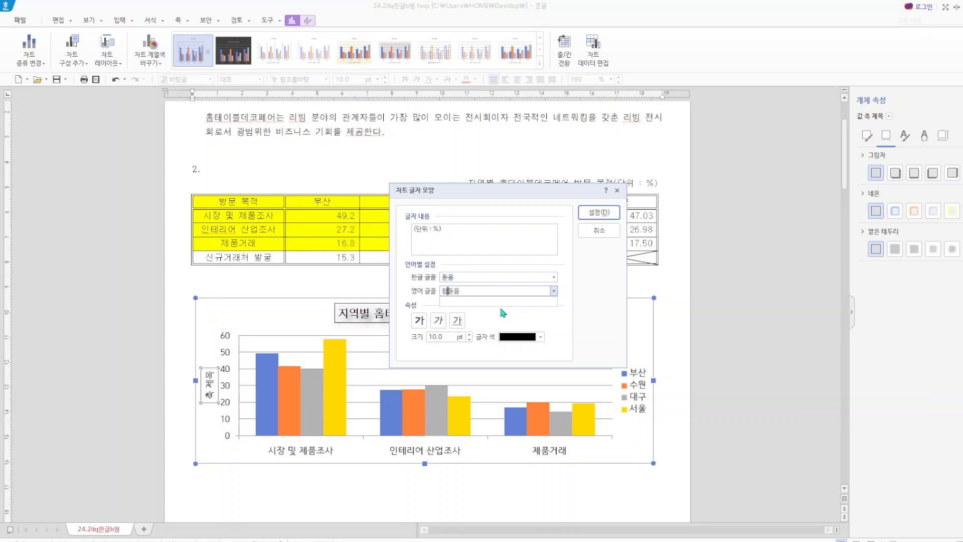
{"action": "key", "text": "BackSpace"}
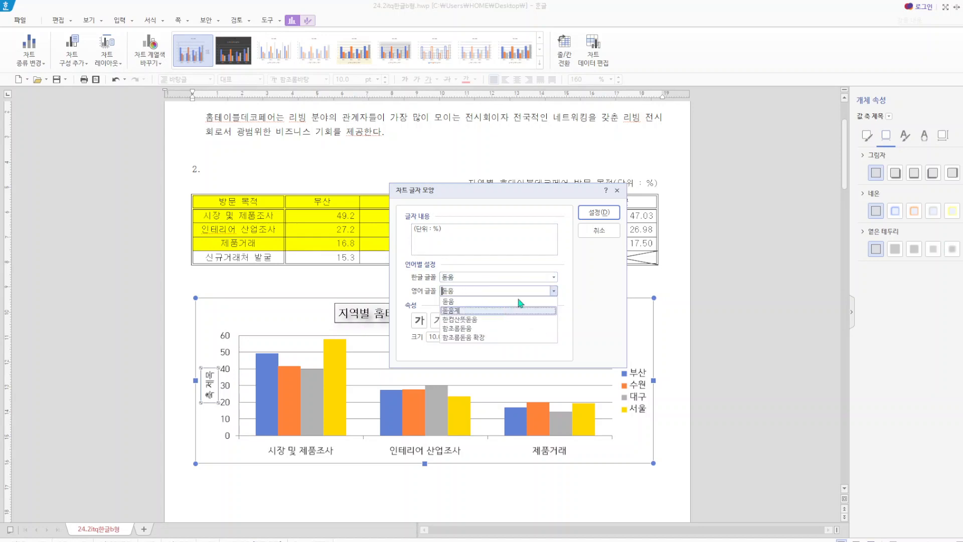
{"action": "left_click", "coordinate": [608, 218]}
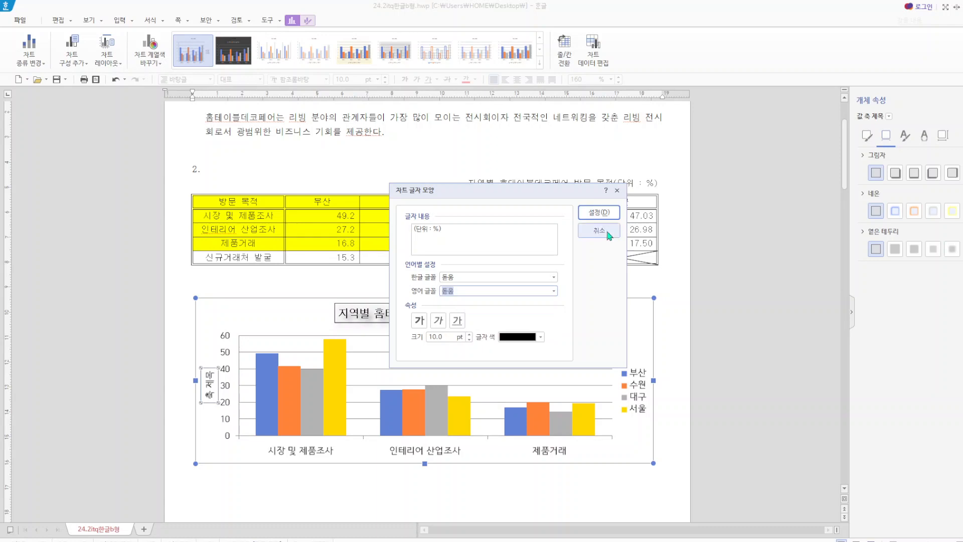
{"action": "left_click", "coordinate": [608, 211]}
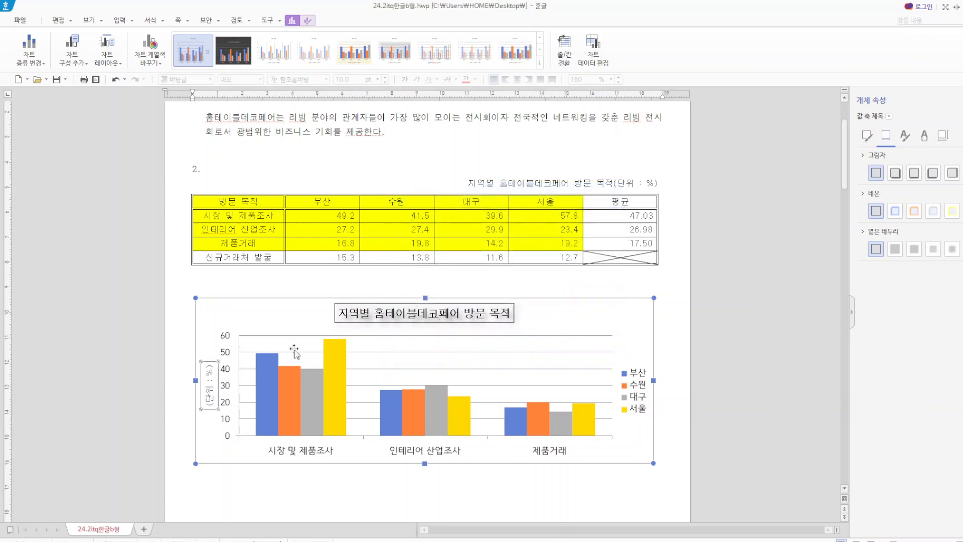
- Set the value axis title's text direction to horizontal (가로)
{"action": "left_click", "coordinate": [942, 139]}
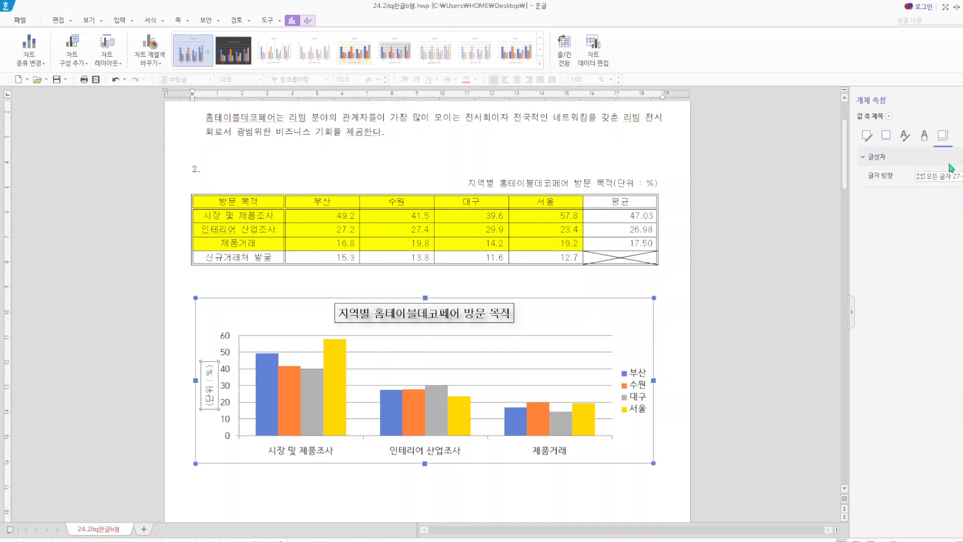
{"action": "left_click", "coordinate": [950, 176]}
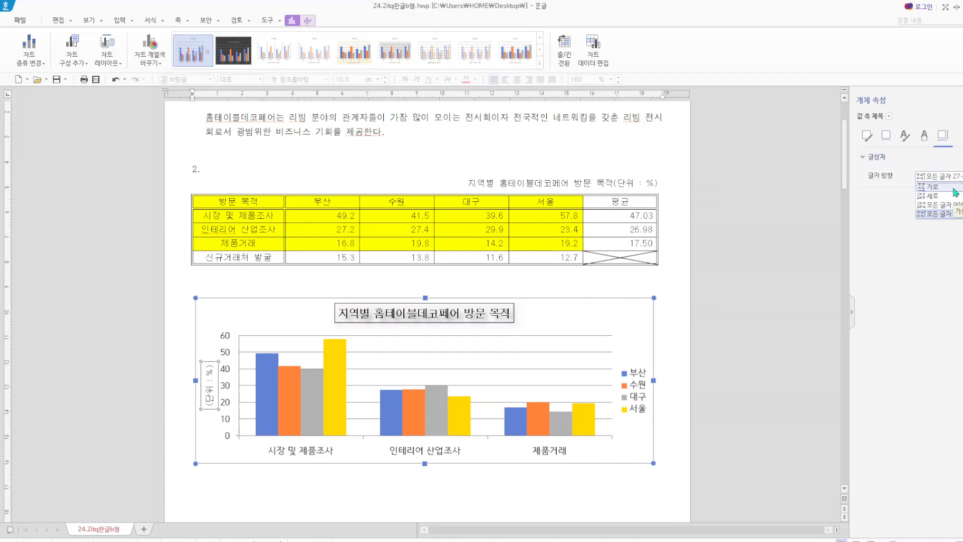
{"action": "left_click", "coordinate": [932, 186]}
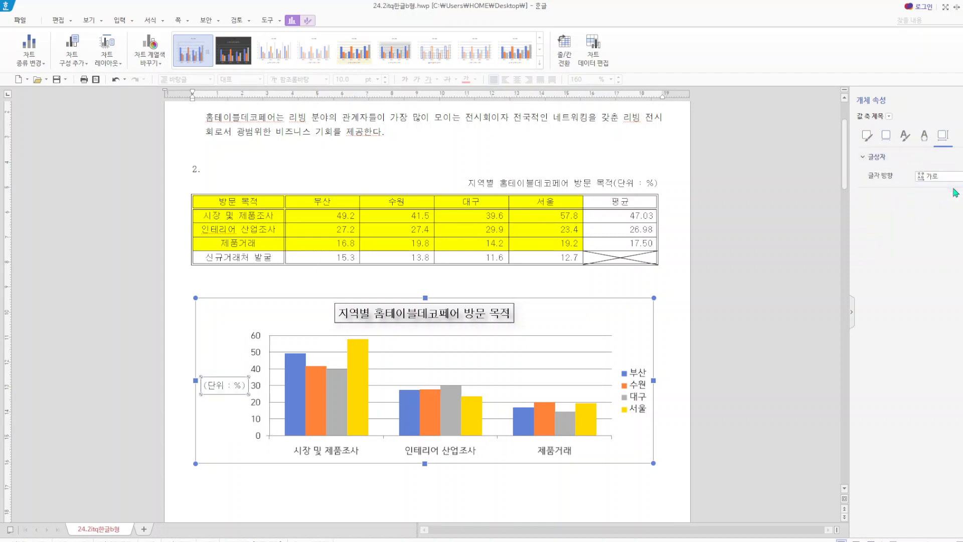
- Give the chart legend a black outline and set its Korean and English fonts to 돋움
{"action": "left_click", "coordinate": [638, 388]}
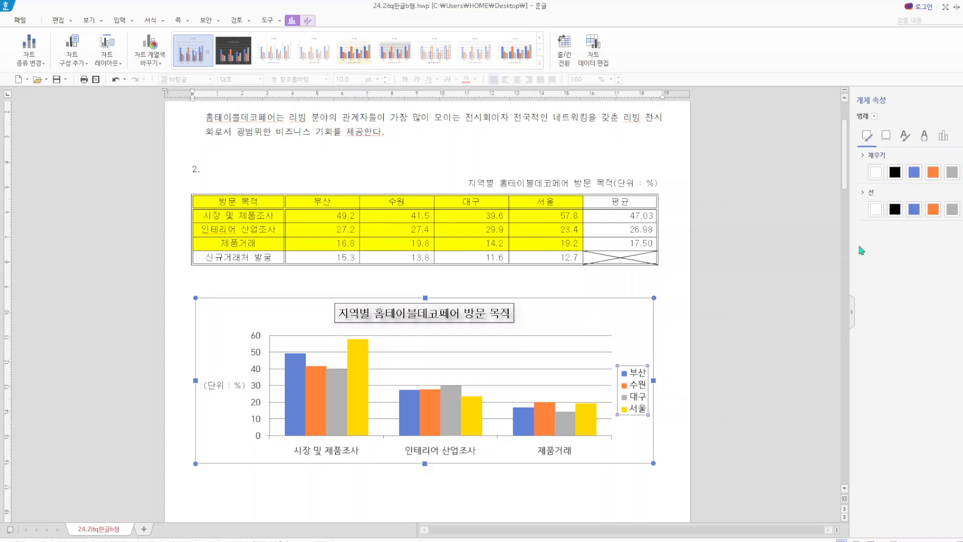
{"action": "left_click", "coordinate": [896, 210]}
{"action": "right_click", "coordinate": [640, 400]}
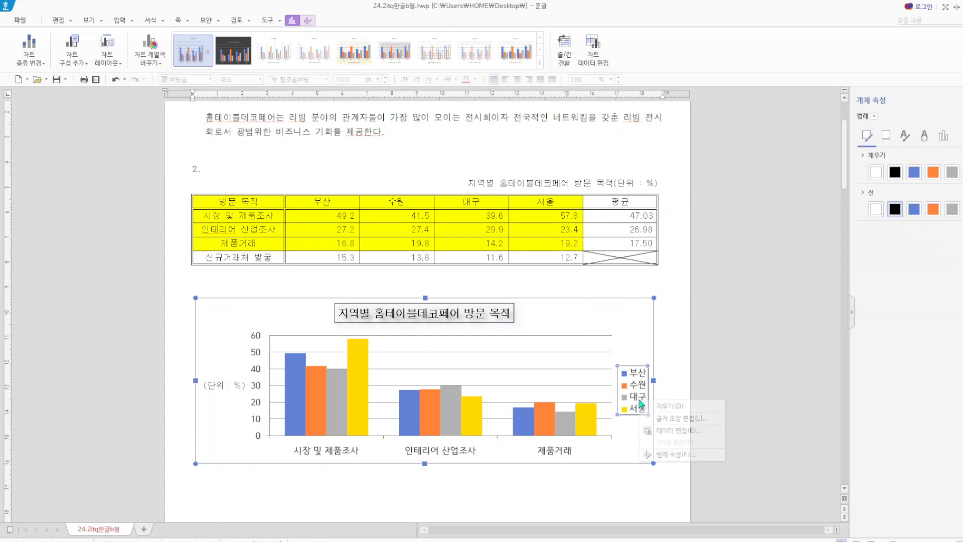
{"action": "left_click", "coordinate": [671, 418]}
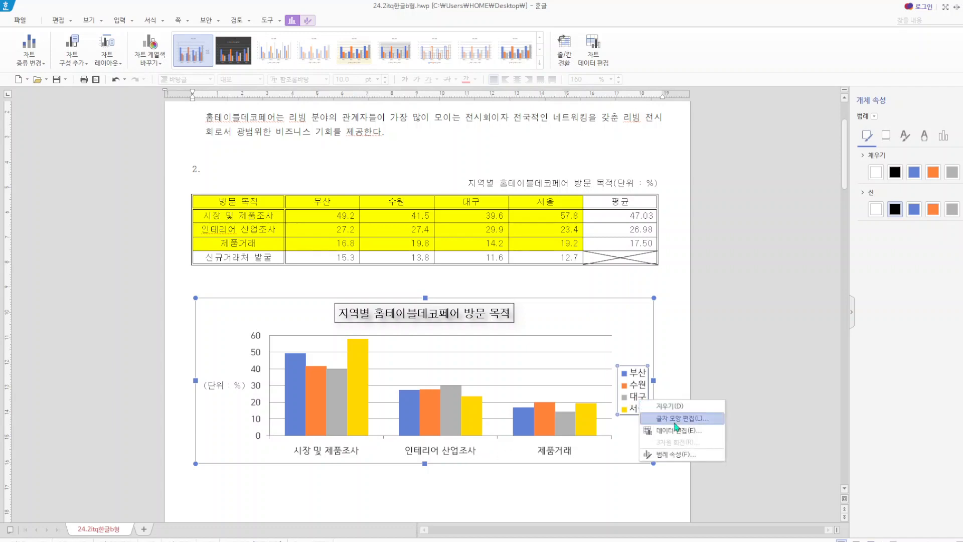
{"action": "left_click", "coordinate": [464, 278]}
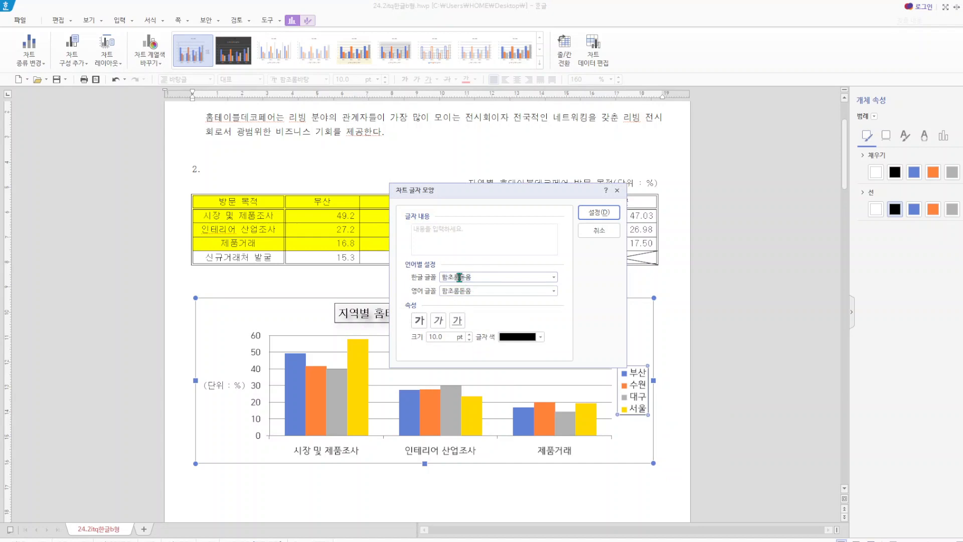
{"action": "key", "text": "BackSpace"}
{"action": "key", "text": "BackSpace"}
{"action": "key", "text": "BackSpace"}
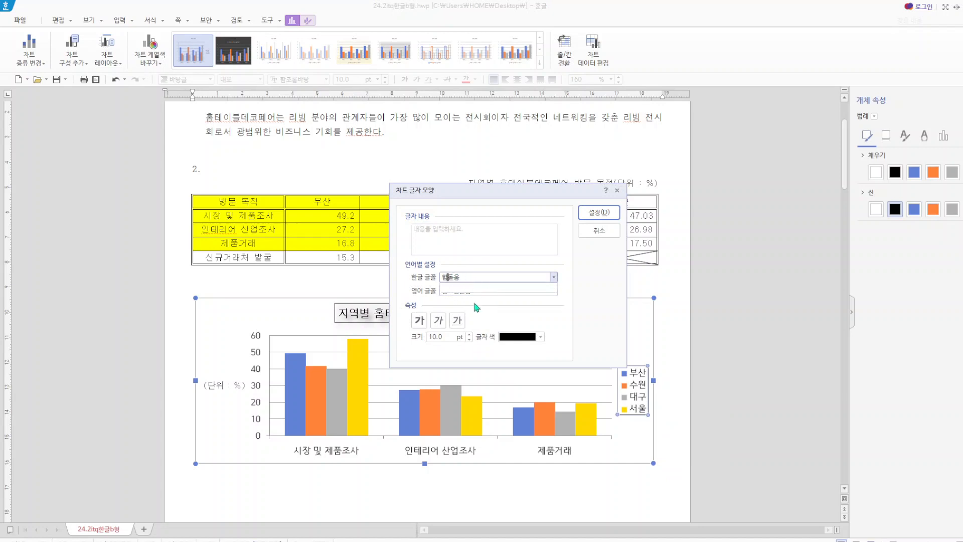
{"action": "left_click", "coordinate": [451, 288]}
{"action": "left_click", "coordinate": [460, 291]}
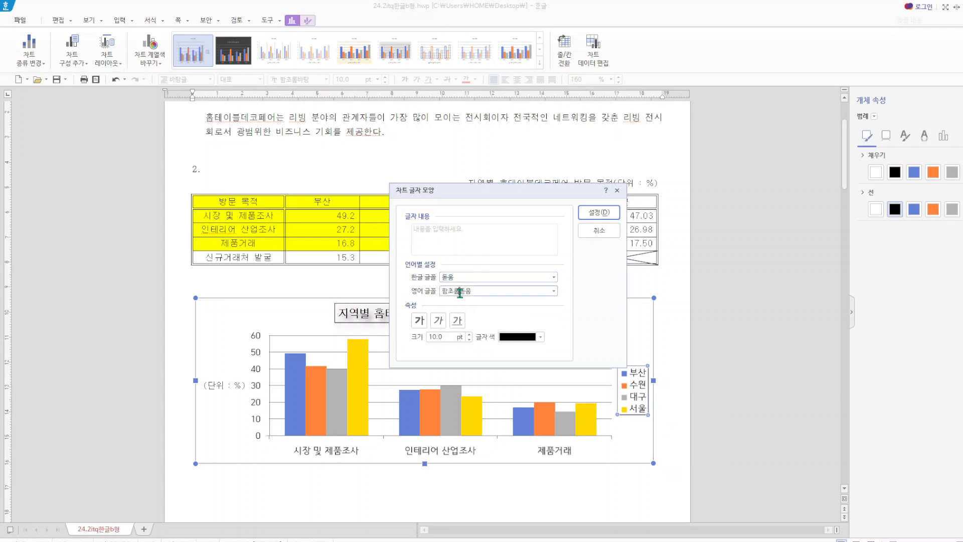
{"action": "key", "text": "BackSpace"}
{"action": "key", "text": "BackSpace"}
{"action": "key", "text": "BackSpace"}
{"action": "left_click", "coordinate": [598, 215]}
- Set the category axis labels' Korean and English fonts to 돋움 and apply the settings
{"action": "left_click", "coordinate": [551, 454]}
{"action": "right_click", "coordinate": [551, 456]}
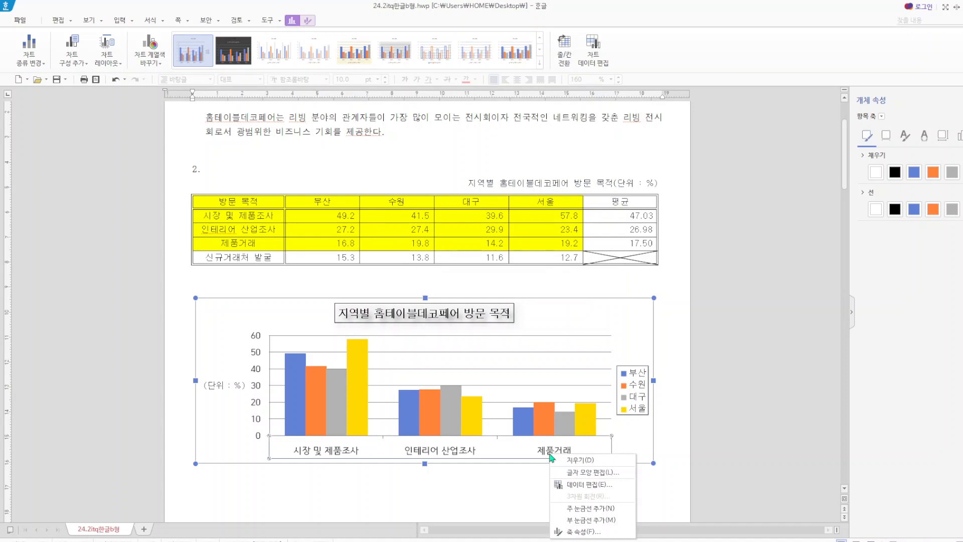
{"action": "left_click", "coordinate": [576, 472]}
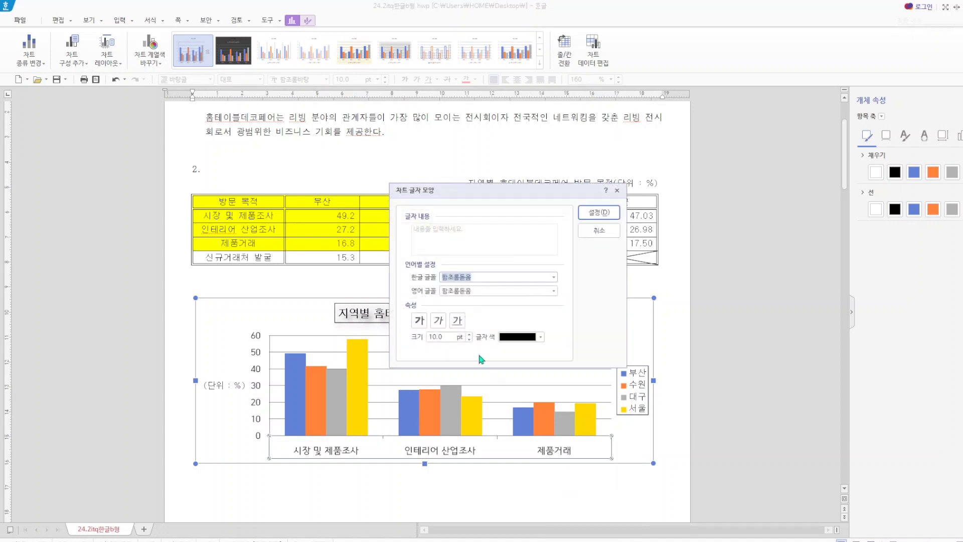
{"action": "type", "text": "돋움"}
{"action": "left_click", "coordinate": [453, 288]}
{"action": "left_click", "coordinate": [461, 292]}
{"action": "key", "text": "BackSpace"}
{"action": "key", "text": "BackSpace"}
{"action": "key", "text": "BackSpace"}
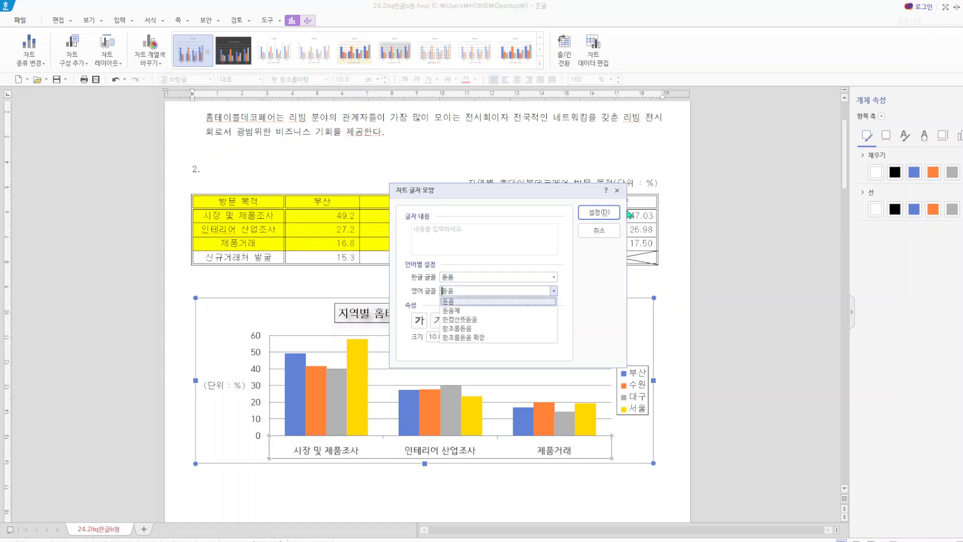
{"action": "left_click", "coordinate": [595, 213]}
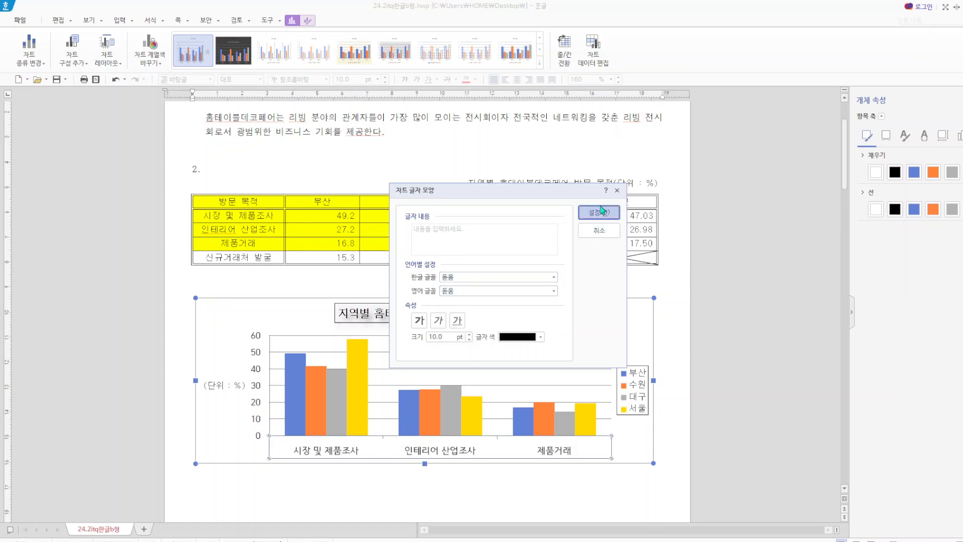
{"action": "left_click", "coordinate": [599, 212]}
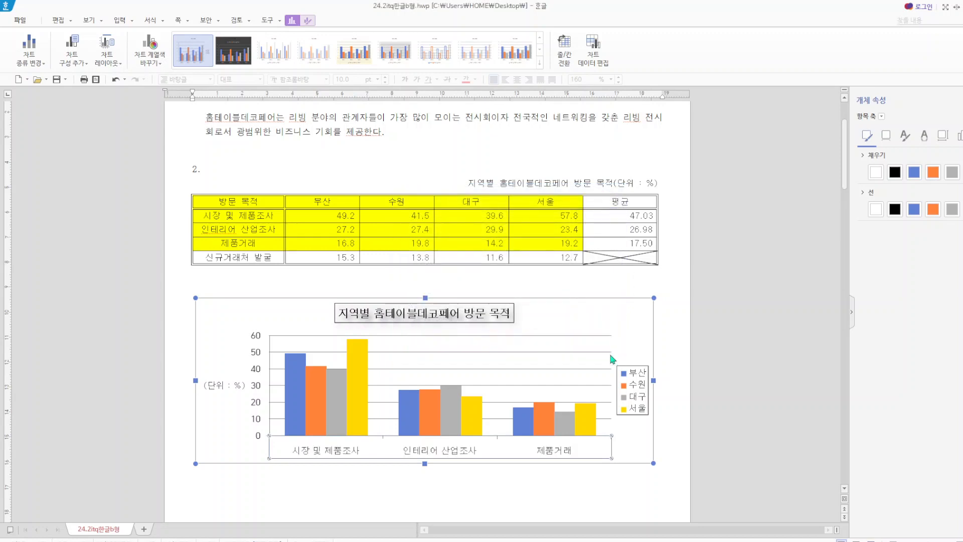
{"action": "left_click", "coordinate": [592, 500]}
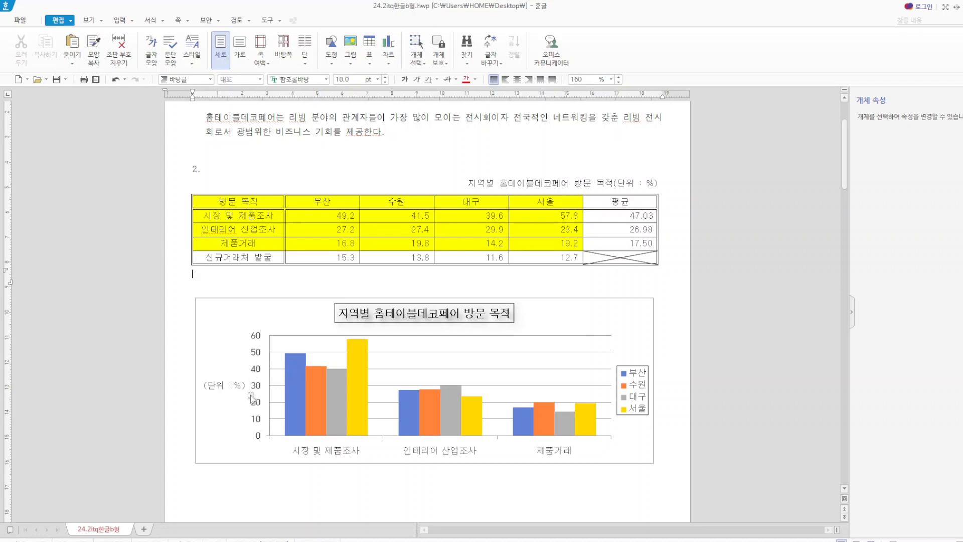
- Set the value axis maximum to 80 and enable a fixed minor unit of 4
{"action": "right_click", "coordinate": [254, 369]}
{"action": "left_click", "coordinate": [255, 369]}
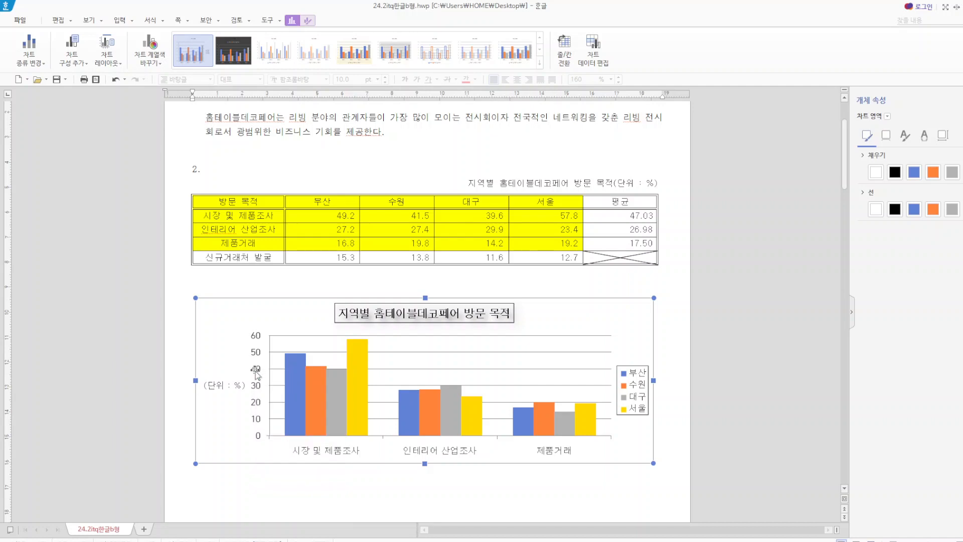
{"action": "left_click", "coordinate": [256, 370]}
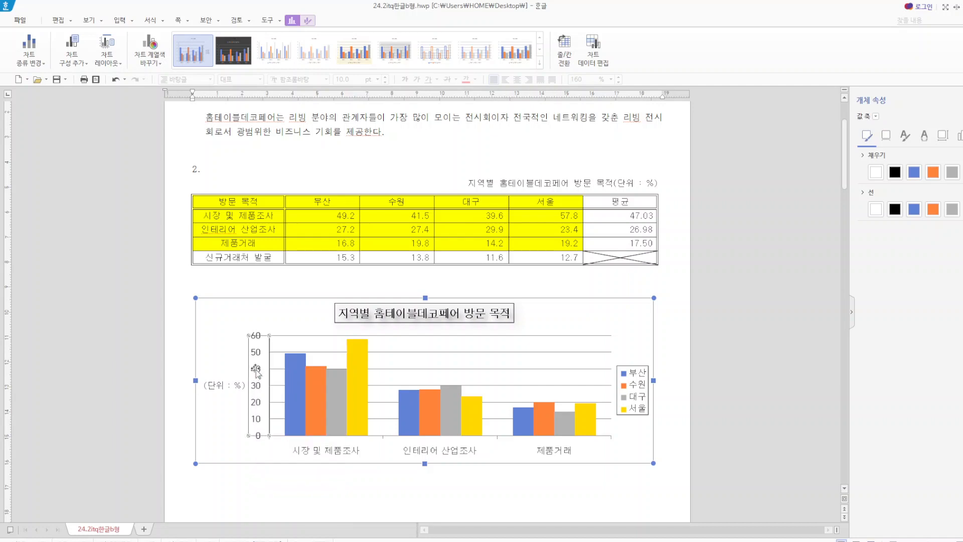
{"action": "left_click", "coordinate": [959, 136]}
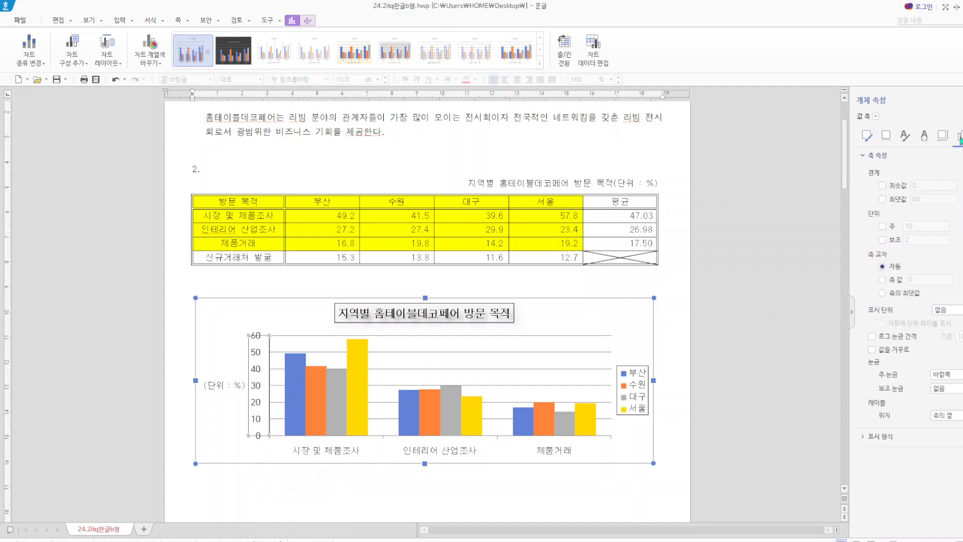
{"action": "left_click", "coordinate": [882, 199]}
{"action": "left_click_drag", "start_coordinate": [930, 197], "coordinate": [886, 200]}
{"action": "type", "text": "80"}
{"action": "left_click", "coordinate": [882, 240]}
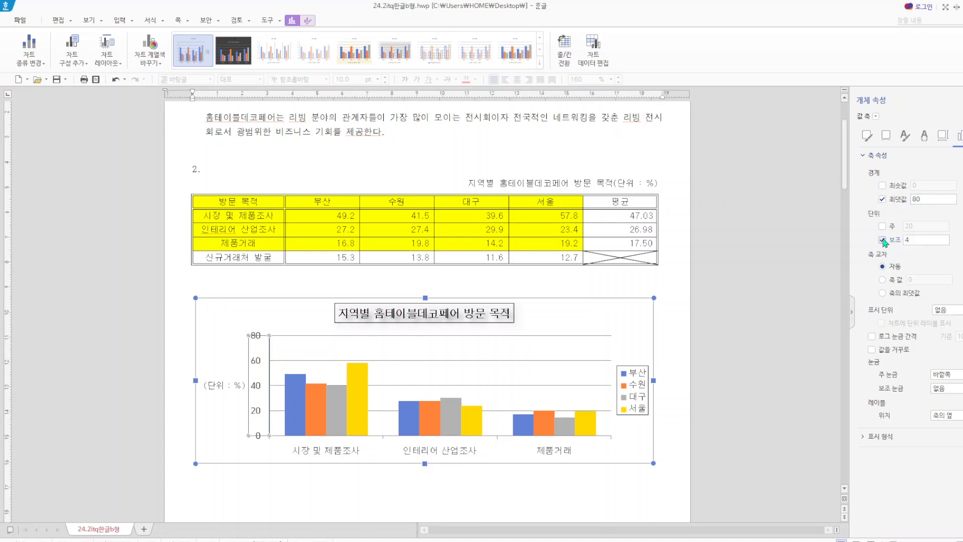
{"action": "left_click", "coordinate": [670, 330]}
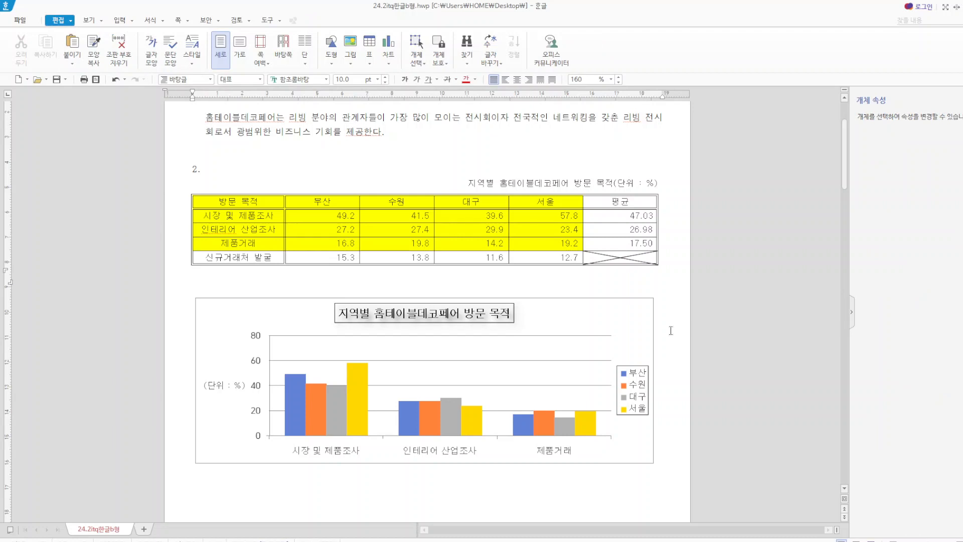
- Check the shadow setting in the chart title's properties
{"action": "left_click", "coordinate": [477, 315]}
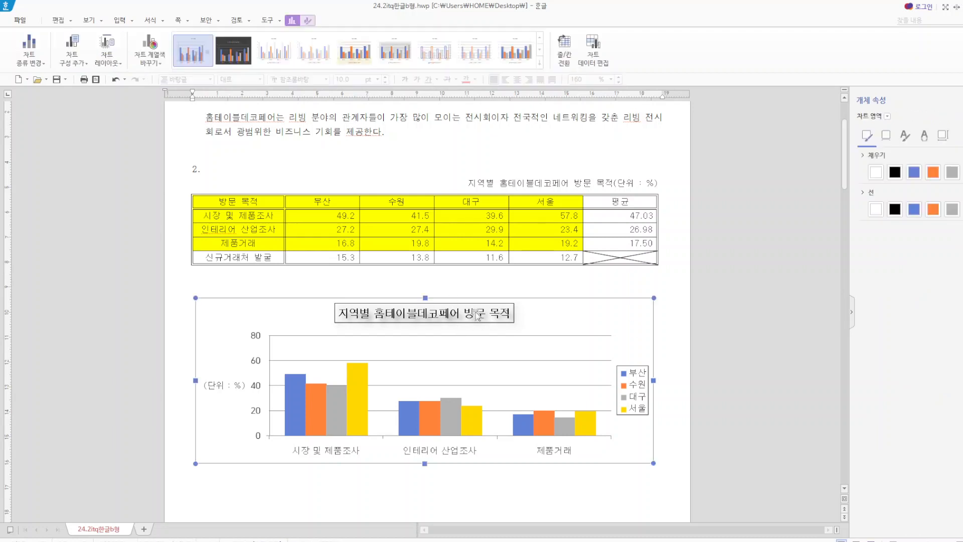
{"action": "left_click", "coordinate": [465, 319]}
{"action": "left_click", "coordinate": [888, 137]}
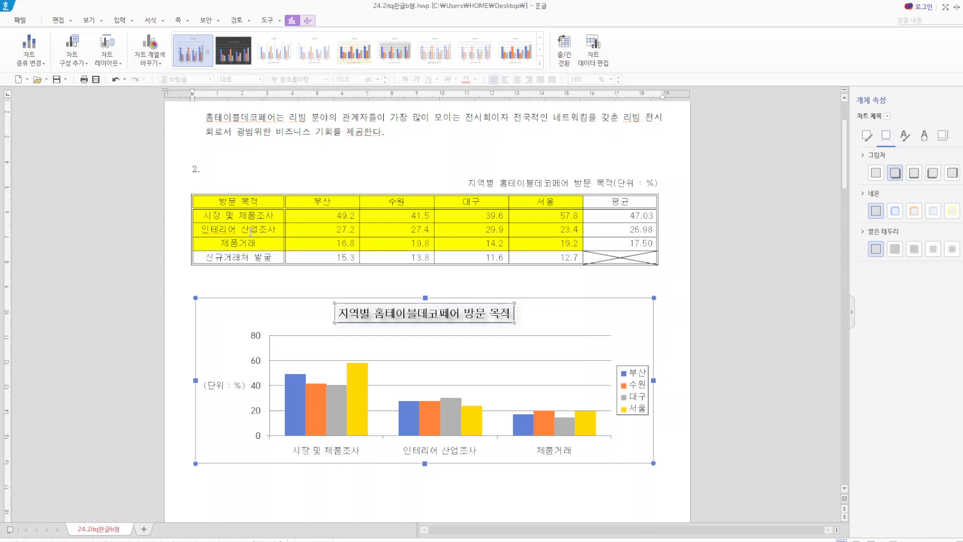
{"action": "right_click", "coordinate": [411, 316]}
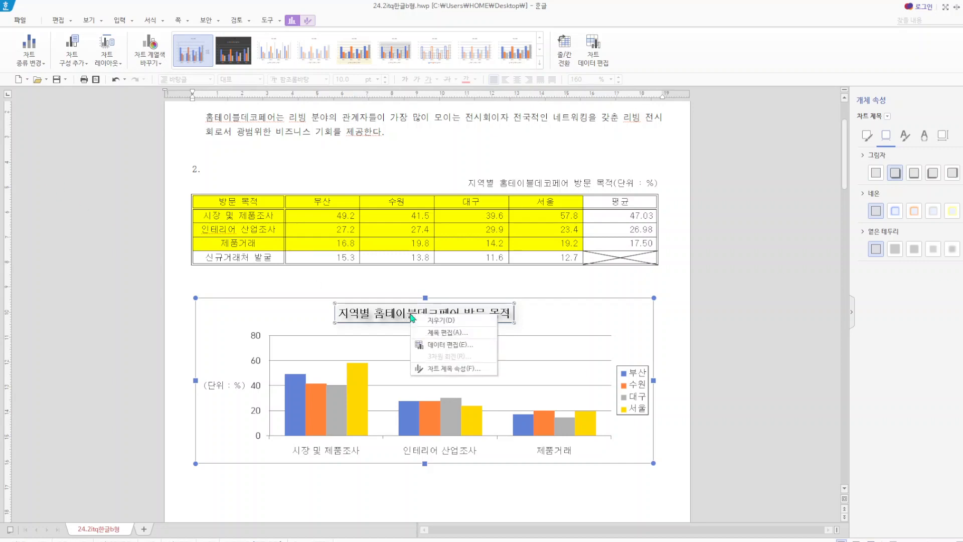
{"action": "left_click", "coordinate": [431, 370]}
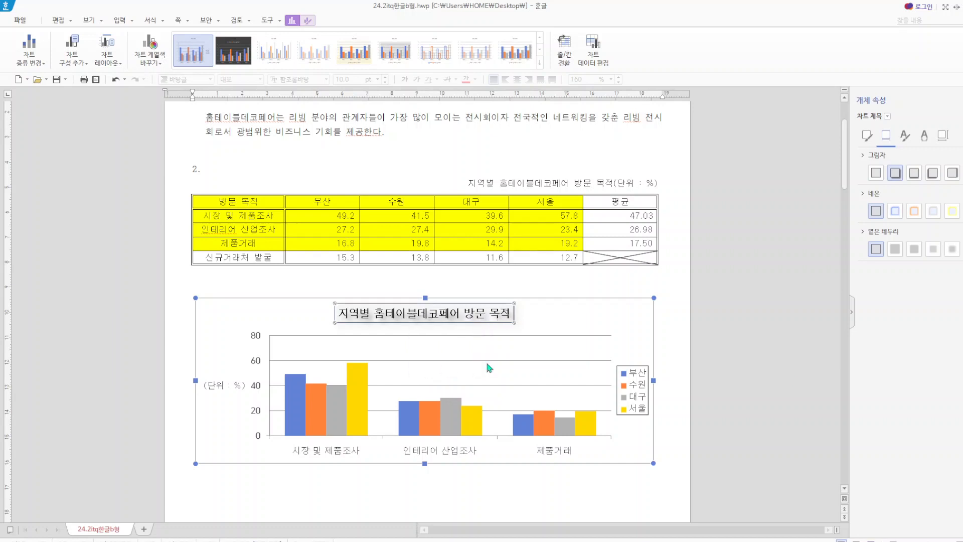
{"action": "left_click", "coordinate": [689, 377]}
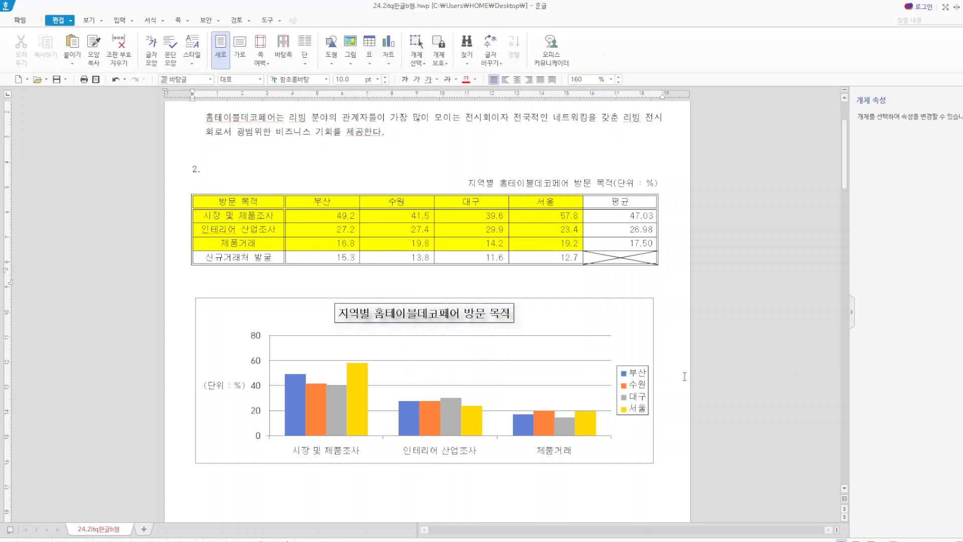
- Save the document
{"action": "left_click", "coordinate": [56, 81]}
{"action": "scroll", "coordinate": [452, 306], "scroll_direction": "down", "scroll_amount": 6}
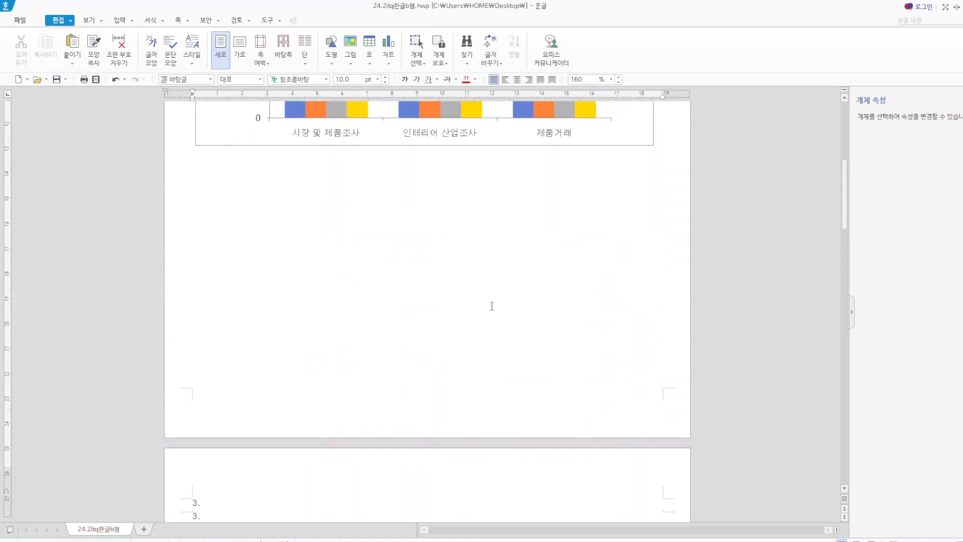
{"action": "scroll", "coordinate": [491, 306], "scroll_direction": "down", "scroll_amount": 5}
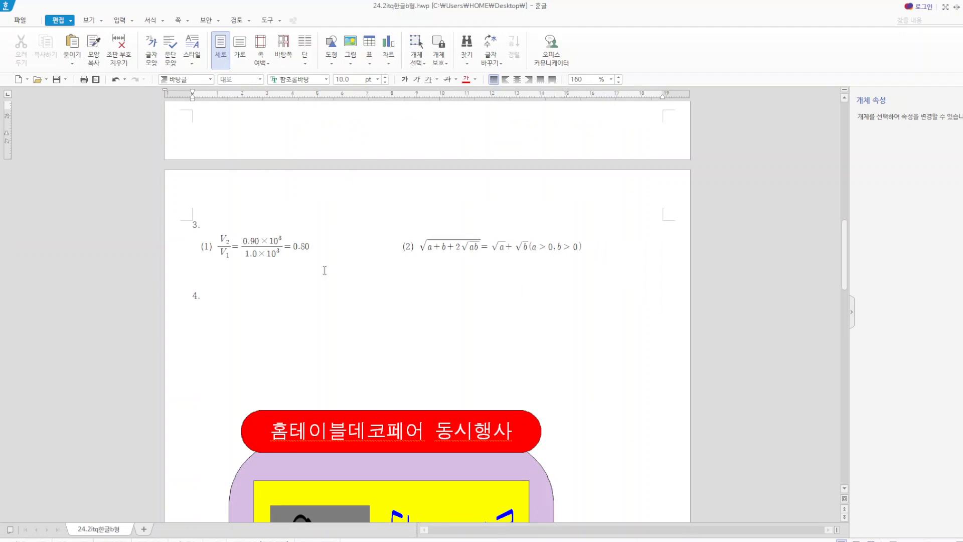
{"action": "scroll", "coordinate": [514, 275], "scroll_direction": "down", "scroll_amount": 10}
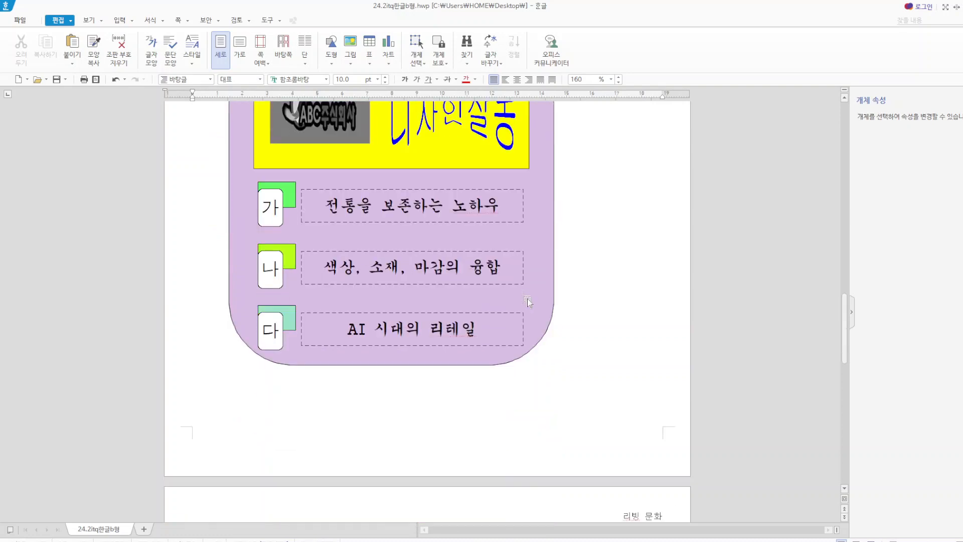
- Check the width and height of the large purple rounded rectangle in its object properties, leaving the settings unapplied
{"action": "scroll", "coordinate": [528, 300], "scroll_direction": "up", "scroll_amount": 5}
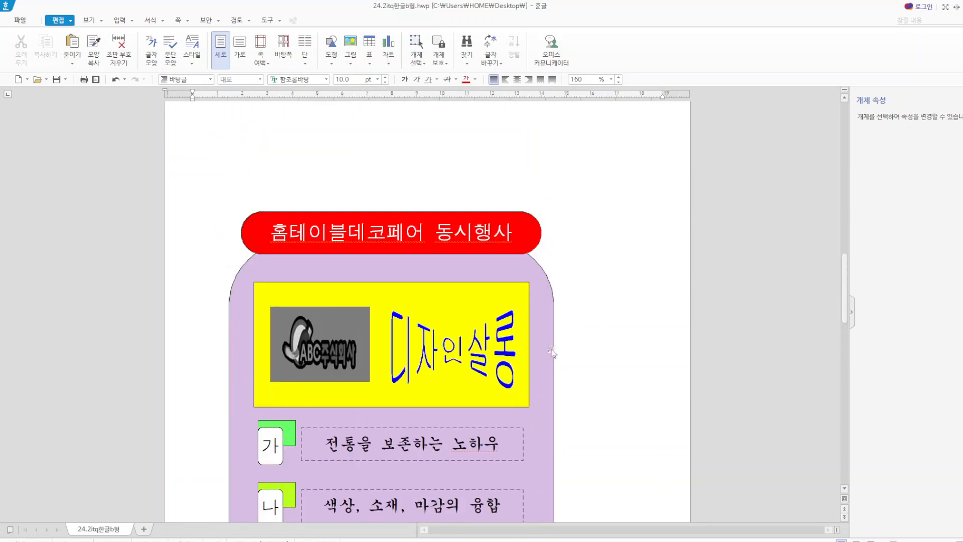
{"action": "scroll", "coordinate": [548, 347], "scroll_direction": "down", "scroll_amount": 3}
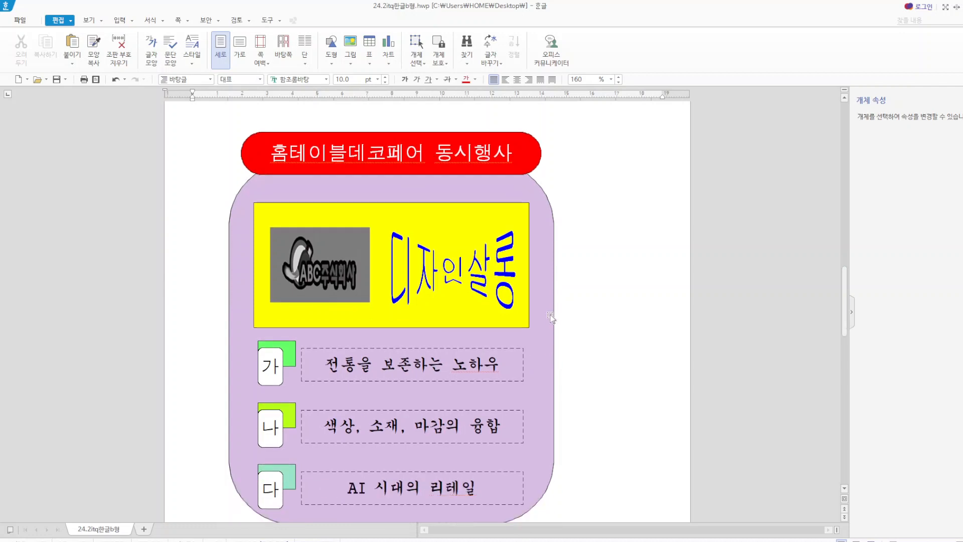
{"action": "left_click", "coordinate": [550, 316]}
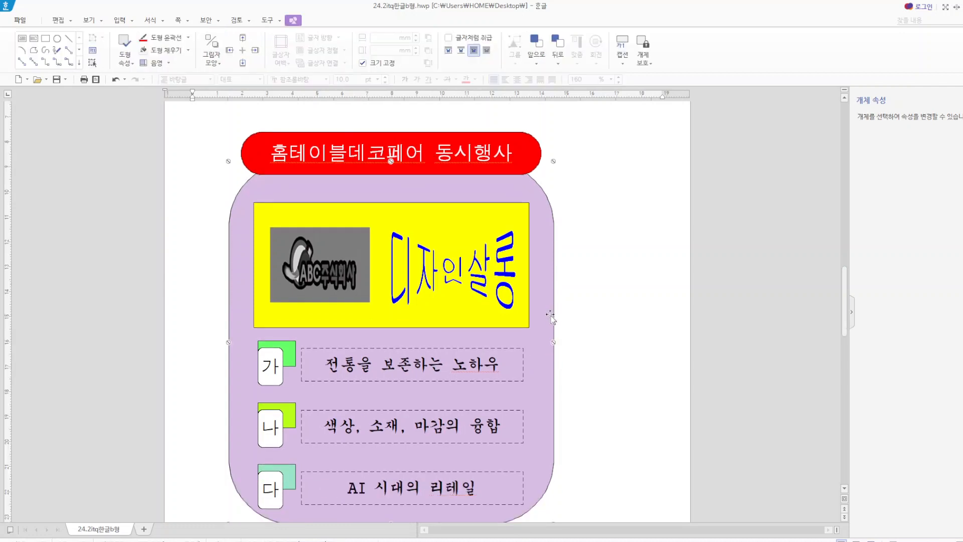
{"action": "double_click", "coordinate": [550, 316]}
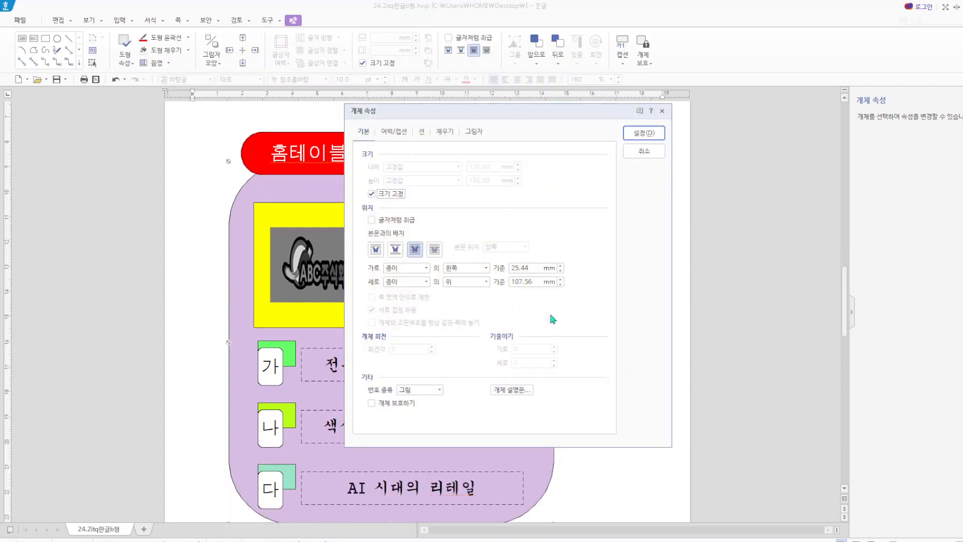
{"action": "left_click", "coordinate": [371, 194]}
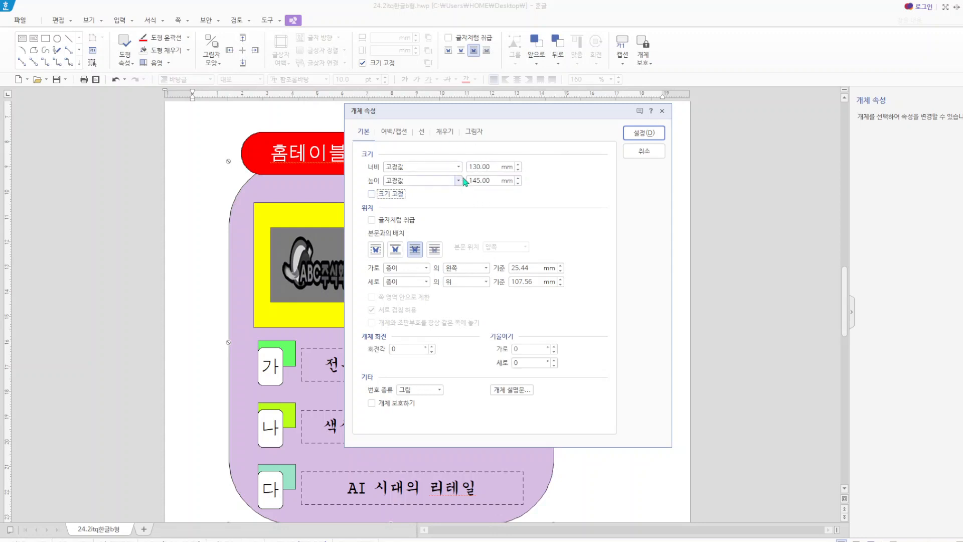
{"action": "left_click", "coordinate": [654, 151]}
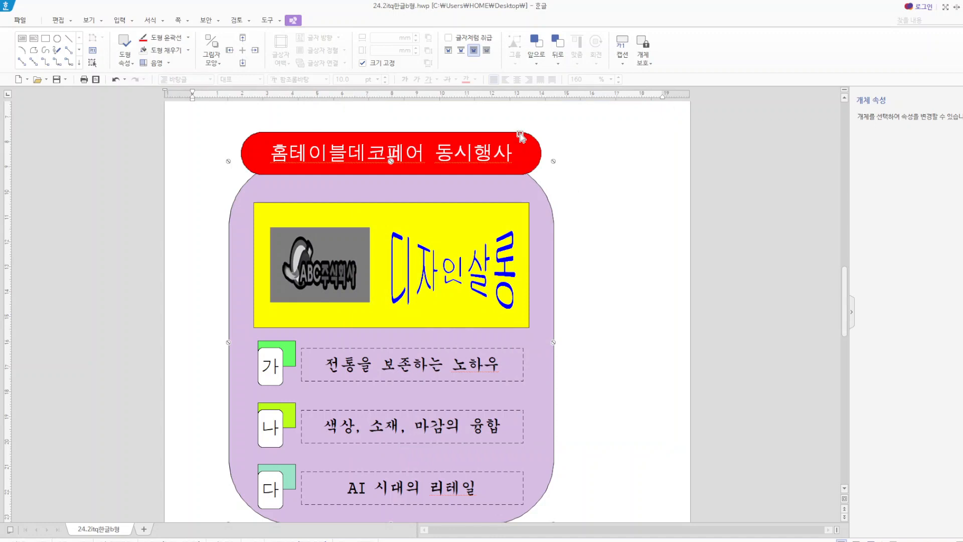
- Delete the red title box, the purple background shape, the yellow rectangle, the 디자인살롱 word art and the logo picture
{"action": "left_click", "coordinate": [520, 136]}
{"action": "key", "text": "Delete"}
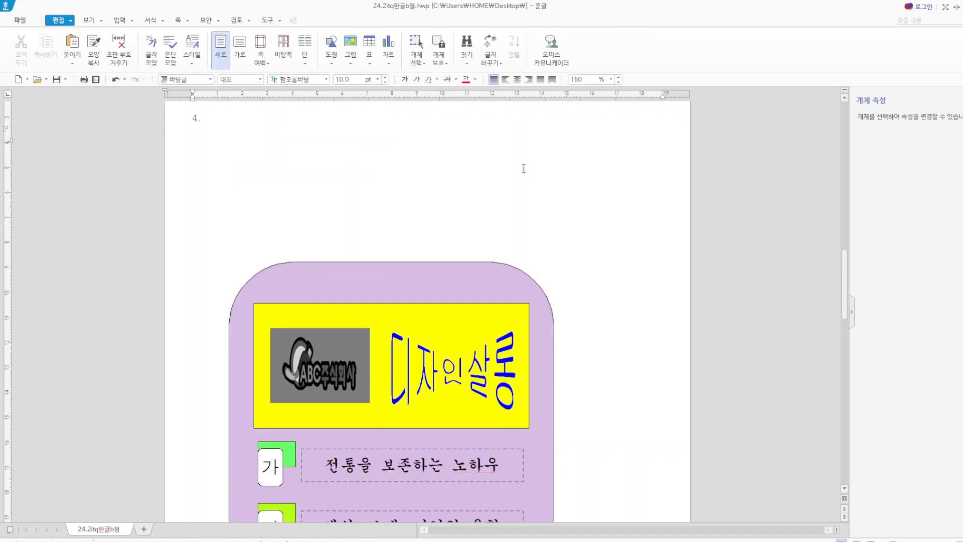
{"action": "left_click", "coordinate": [491, 268]}
{"action": "key", "text": "Delete"}
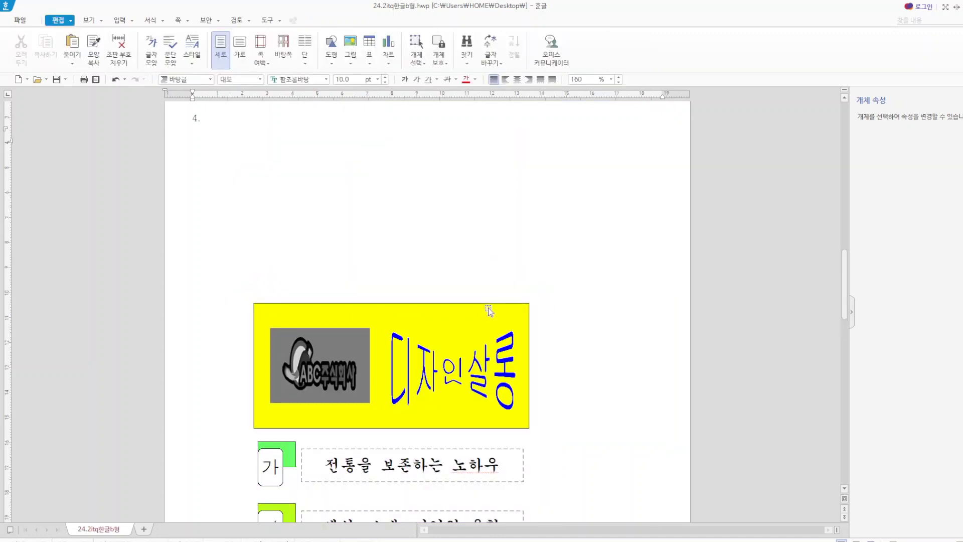
{"action": "left_click", "coordinate": [490, 310]}
{"action": "key", "text": "Delete"}
{"action": "left_click", "coordinate": [491, 359]}
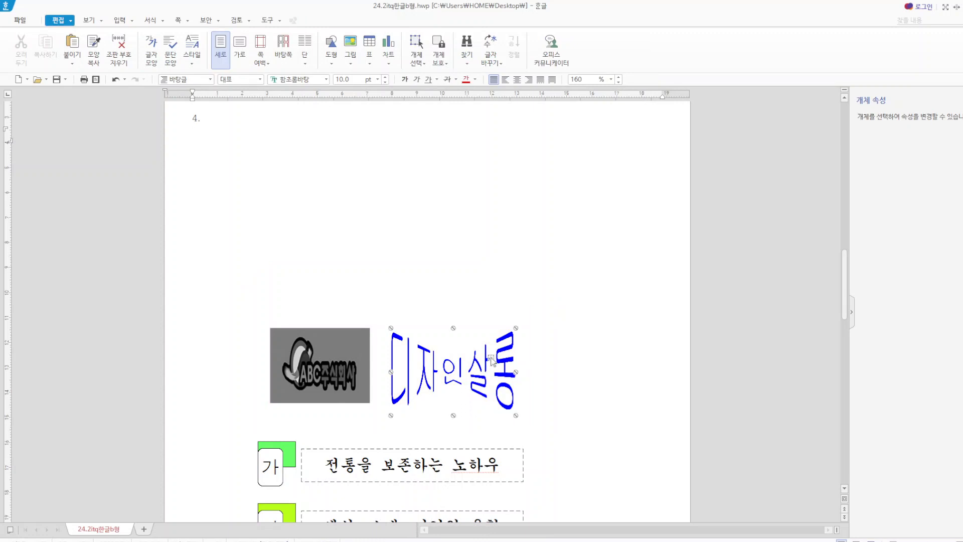
{"action": "key", "text": "Delete"}
{"action": "left_click", "coordinate": [365, 356]}
{"action": "key", "text": "Delete"}
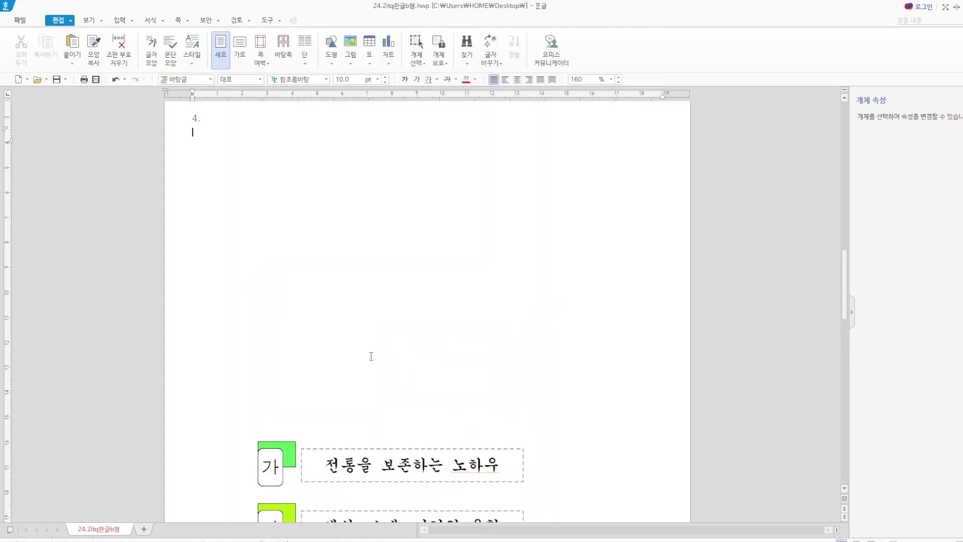
- Select the text boxes, number boxes and coloured squares of the 가, 나 and 다 rows together and delete them
{"action": "scroll", "coordinate": [370, 355], "scroll_direction": "down", "scroll_amount": 3}
{"action": "left_click", "coordinate": [511, 251]}
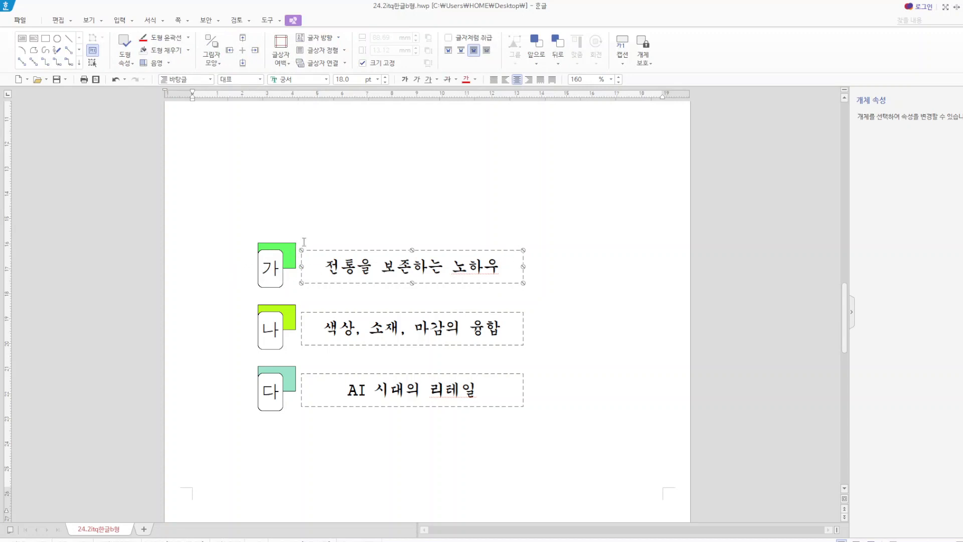
{"action": "left_click", "coordinate": [289, 246], "text": "shift"}
{"action": "left_click", "coordinate": [277, 257], "text": "shift"}
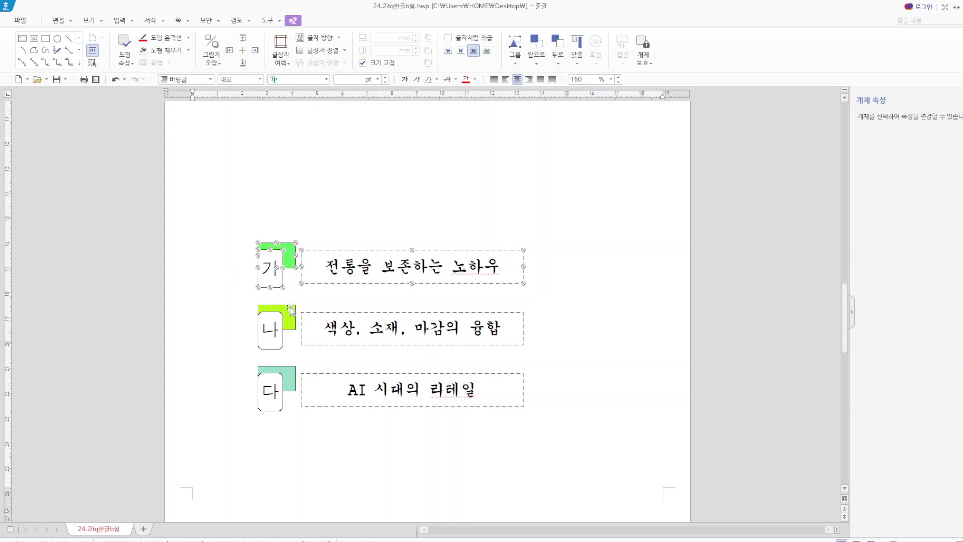
{"action": "left_click", "coordinate": [288, 311], "text": "shift"}
{"action": "left_click", "coordinate": [277, 315], "text": "shift"}
{"action": "left_click", "coordinate": [334, 317], "text": "shift"}
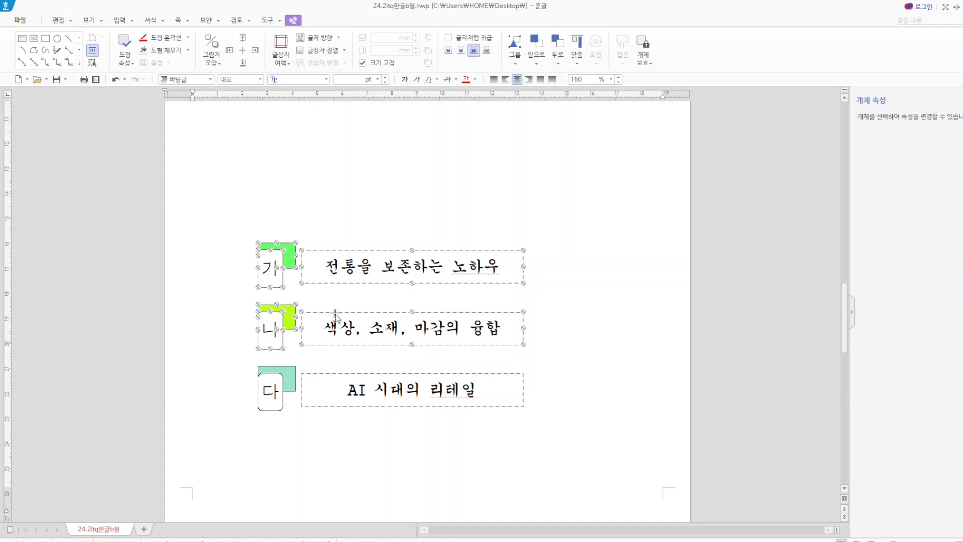
{"action": "left_click", "coordinate": [290, 375], "text": "shift"}
{"action": "left_click", "coordinate": [277, 381], "text": "shift"}
{"action": "left_click", "coordinate": [329, 377], "text": "shift"}
{"action": "key", "text": "Delete"}
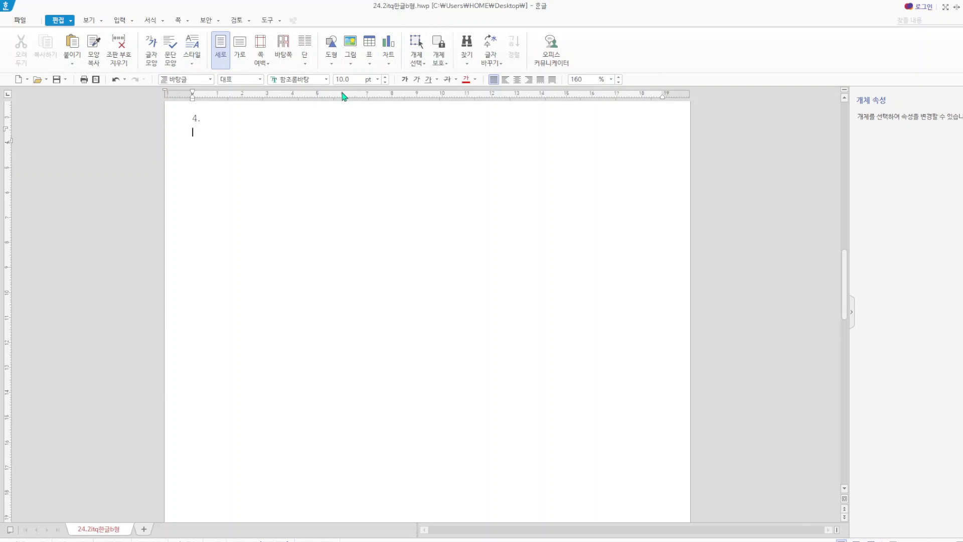
- Draw a rectangle about 124 mm wide and 77 mm high in the empty area below item 4
{"action": "left_click", "coordinate": [335, 66]}
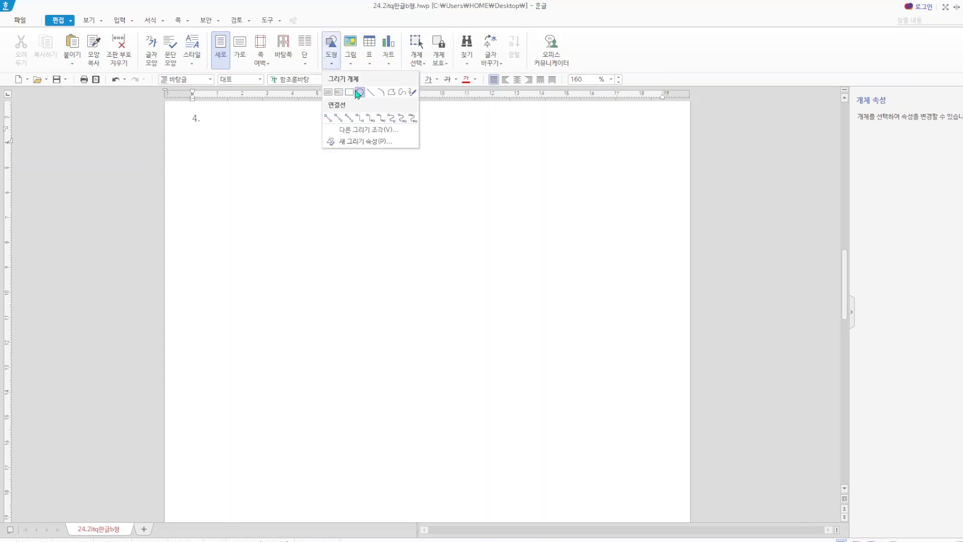
{"action": "left_click", "coordinate": [358, 92]}
{"action": "left_click", "coordinate": [332, 63]}
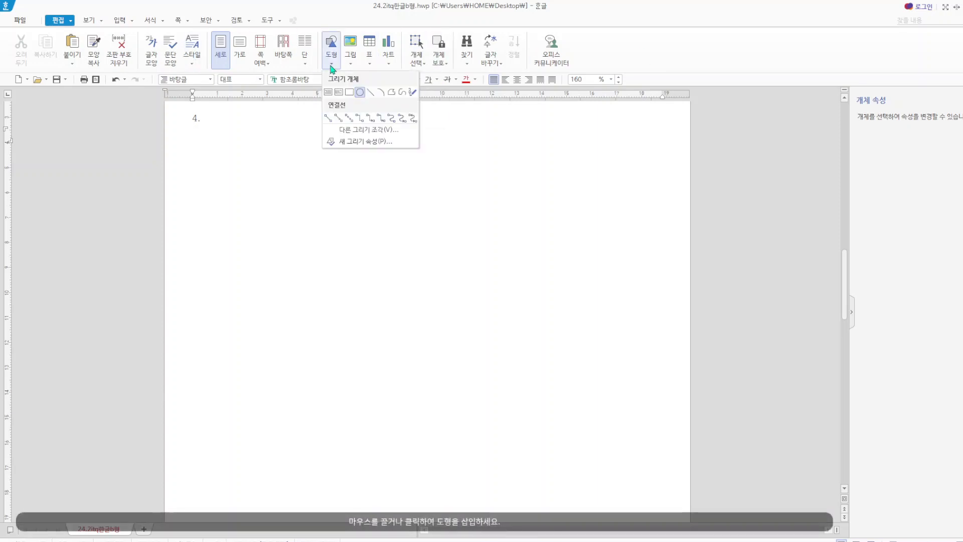
{"action": "left_click", "coordinate": [350, 92]}
{"action": "left_click_drag", "start_coordinate": [247, 193], "coordinate": [558, 385]}
- Set the rectangle's width to 130 mm and height to 145 mm, and lock its size
{"action": "double_click", "coordinate": [416, 275]}
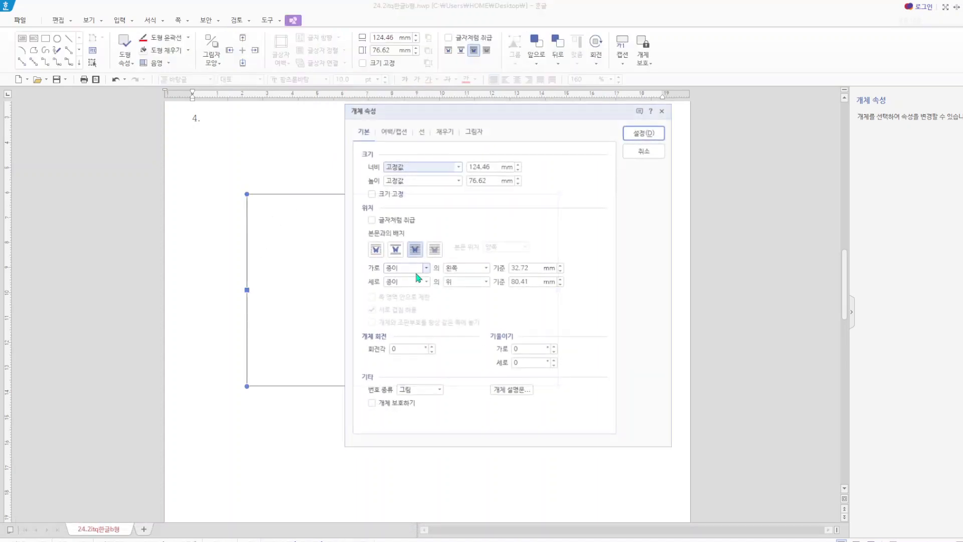
{"action": "double_click", "coordinate": [492, 167]}
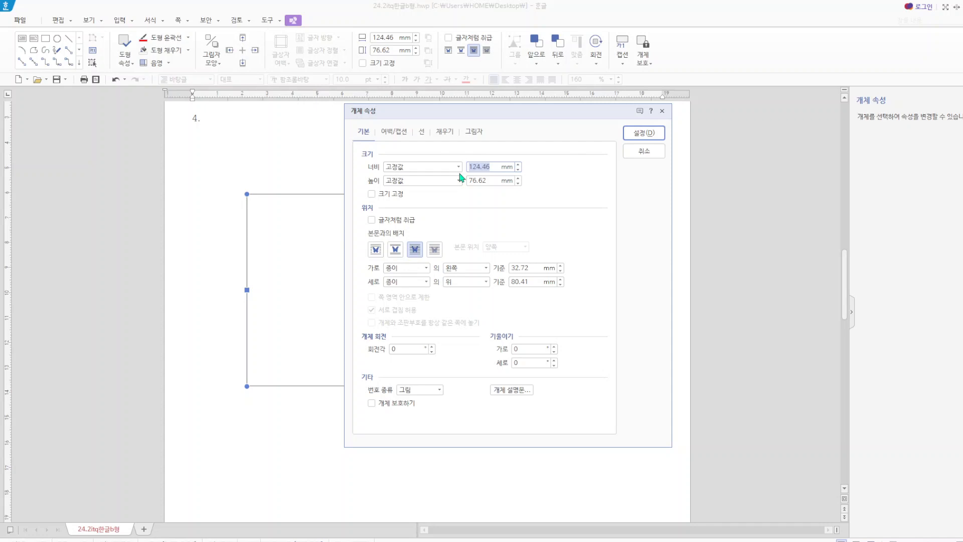
{"action": "type", "text": "130"}
{"action": "double_click", "coordinate": [489, 181]}
{"action": "type", "text": "145"}
{"action": "left_click", "coordinate": [372, 193]}
- Give the rectangle rounded corners (둥근 모양) and a light purple fill colour, and apply the properties
{"action": "left_click", "coordinate": [422, 132]}
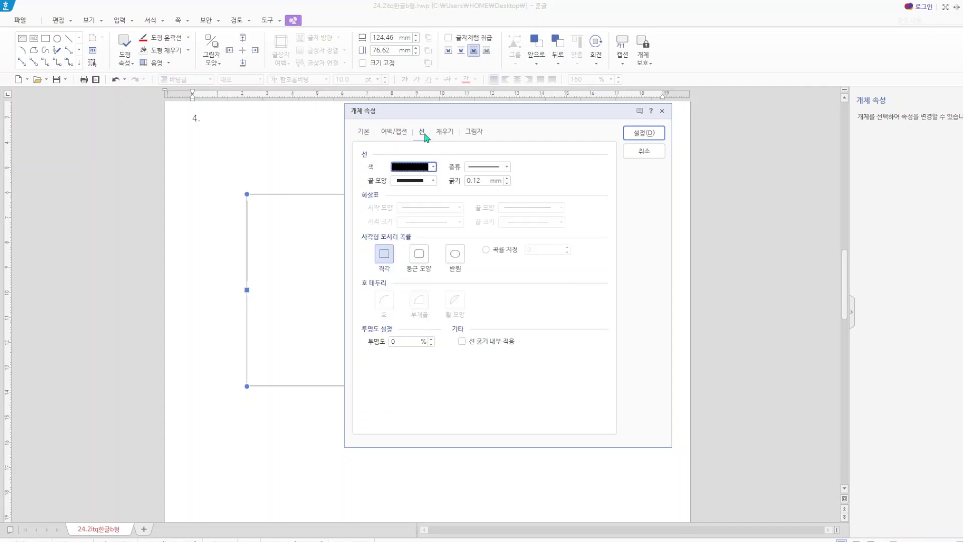
{"action": "left_click", "coordinate": [420, 262]}
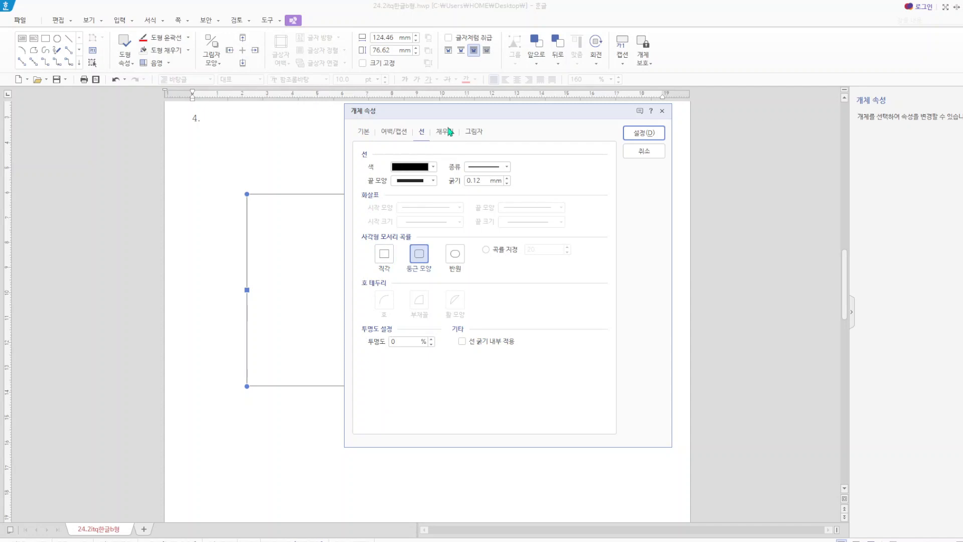
{"action": "left_click", "coordinate": [451, 134]}
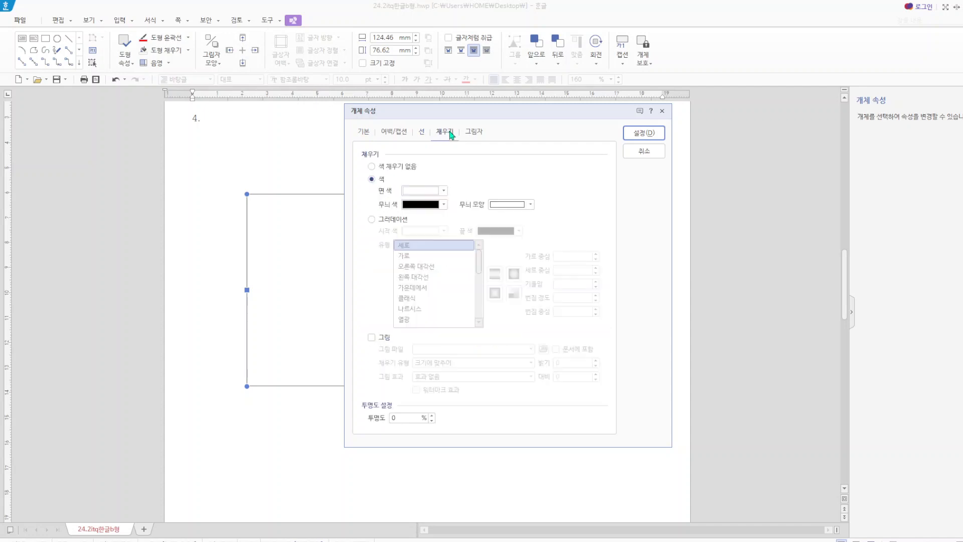
{"action": "left_click", "coordinate": [423, 190]}
{"action": "left_click", "coordinate": [501, 247]}
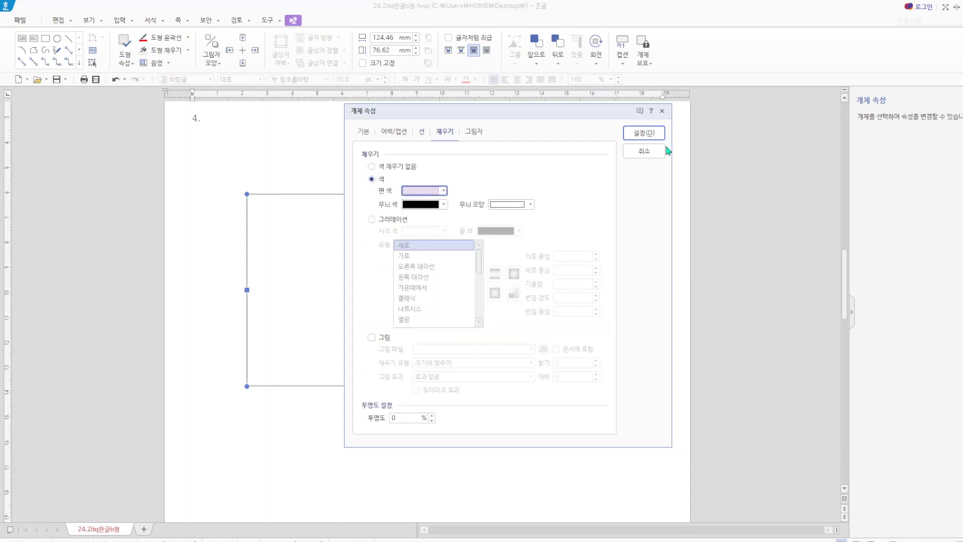
{"action": "left_click", "coordinate": [646, 132]}
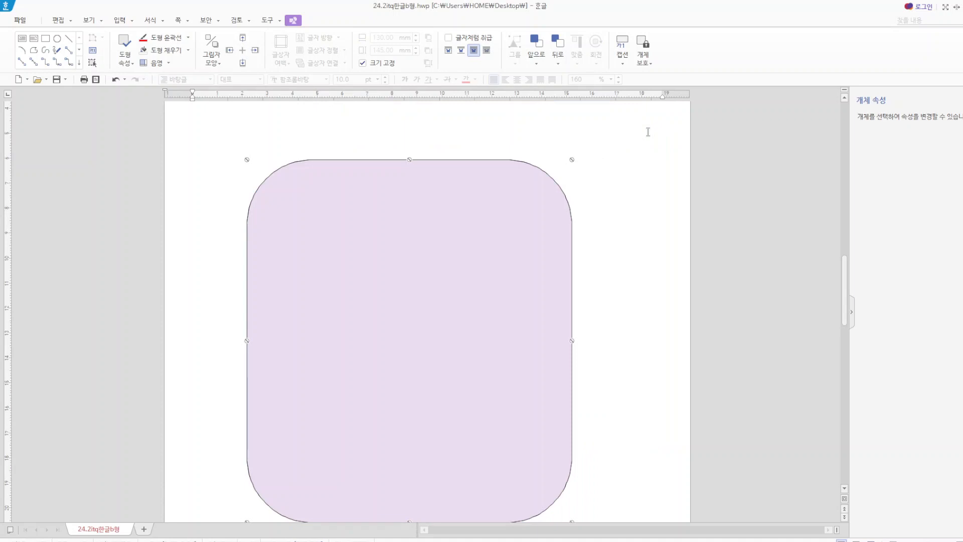
{"action": "left_click", "coordinate": [638, 250]}
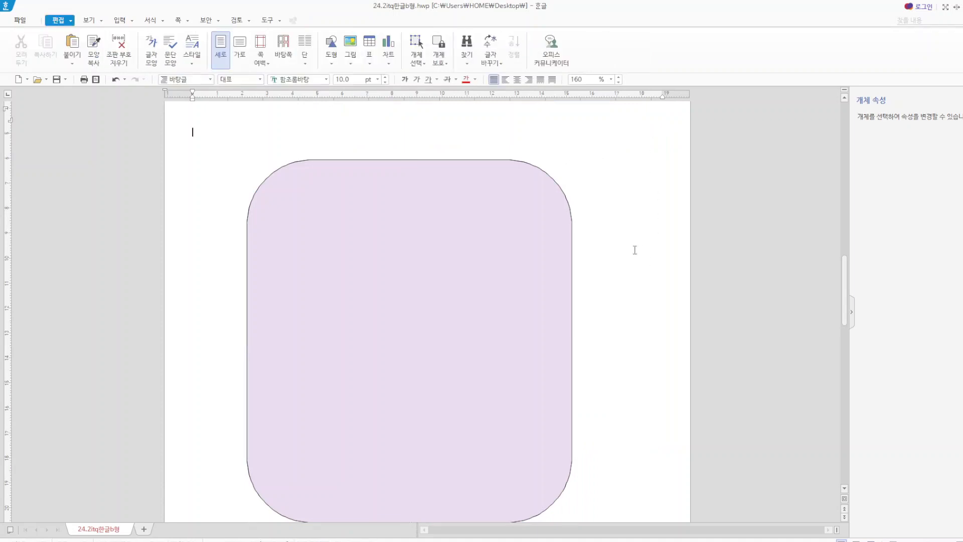
- Draw a text box about 81 by 14 mm over the purple shape's upper edge and enter "홈테이블데코페어 동시행사"
{"action": "left_click", "coordinate": [331, 66]}
{"action": "left_click", "coordinate": [334, 93]}
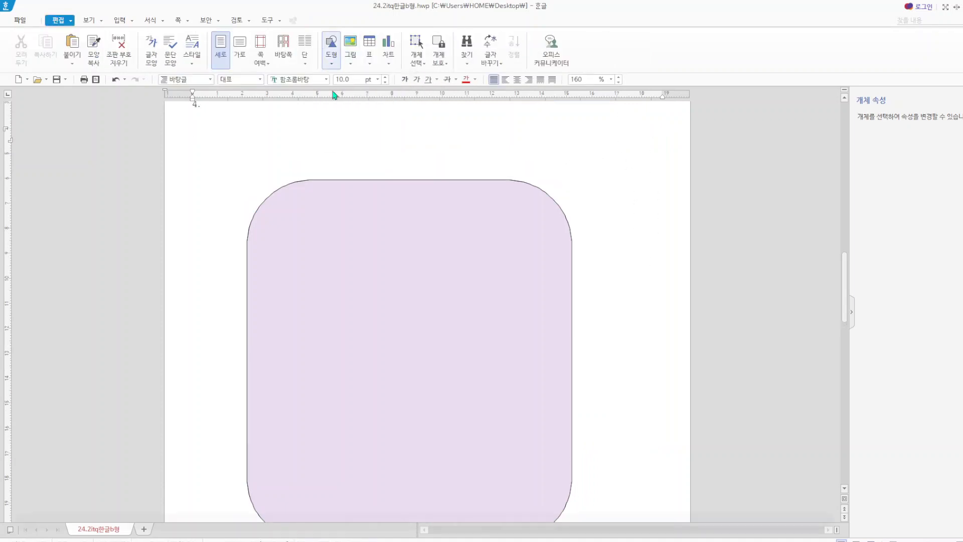
{"action": "left_click_drag", "start_coordinate": [308, 166], "coordinate": [508, 200]}
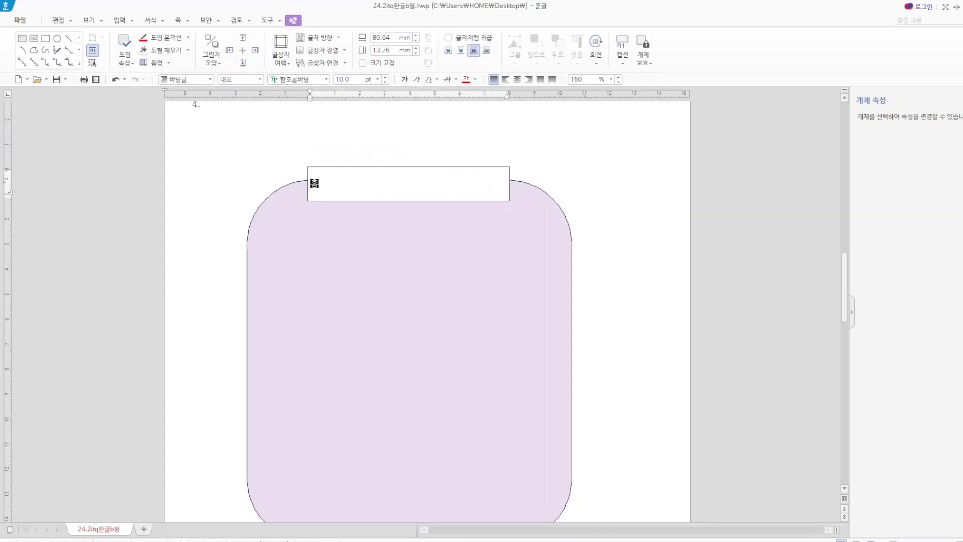
{"action": "type", "text": "홈테이브데코페어"}
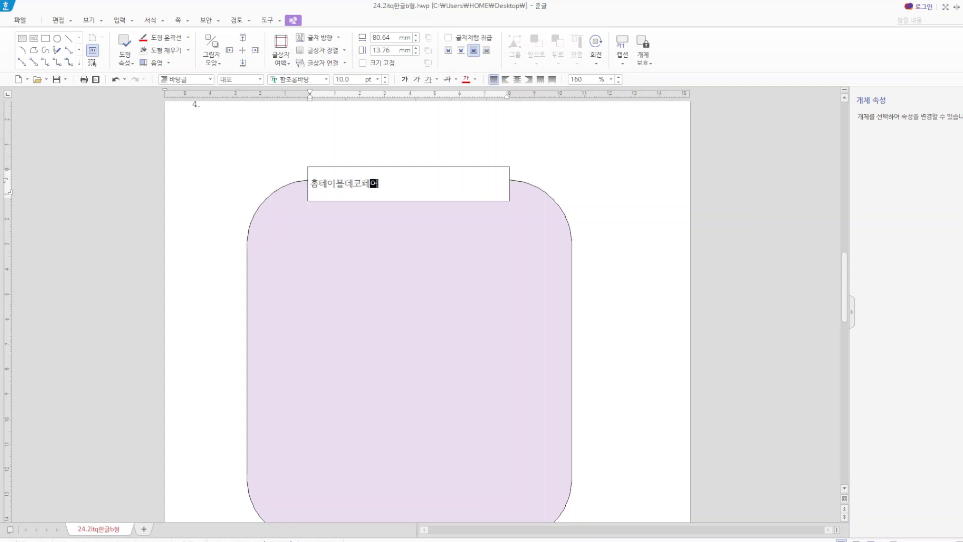
{"action": "type", "text": " 등시행사"}
- Format the title text in the text box as 돋움, 22 pt, centre aligned
{"action": "left_click_drag", "start_coordinate": [430, 185], "coordinate": [275, 182]}
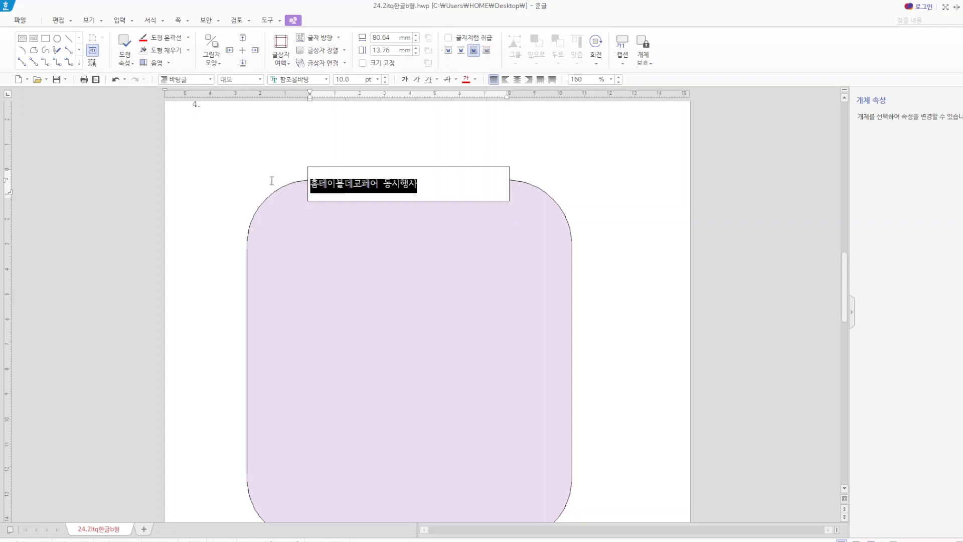
{"action": "left_click", "coordinate": [314, 80]}
{"action": "type", "text": "돋움"}
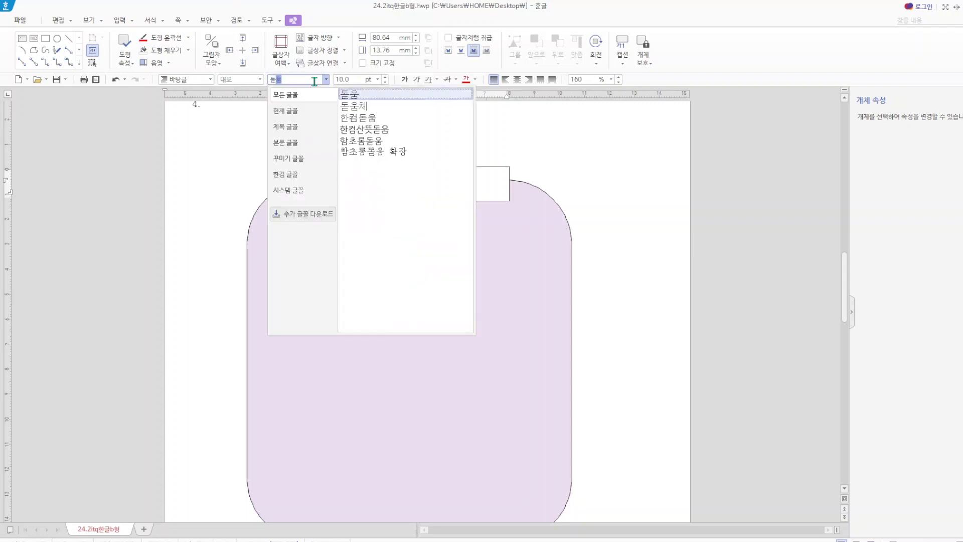
{"action": "left_click", "coordinate": [346, 96]}
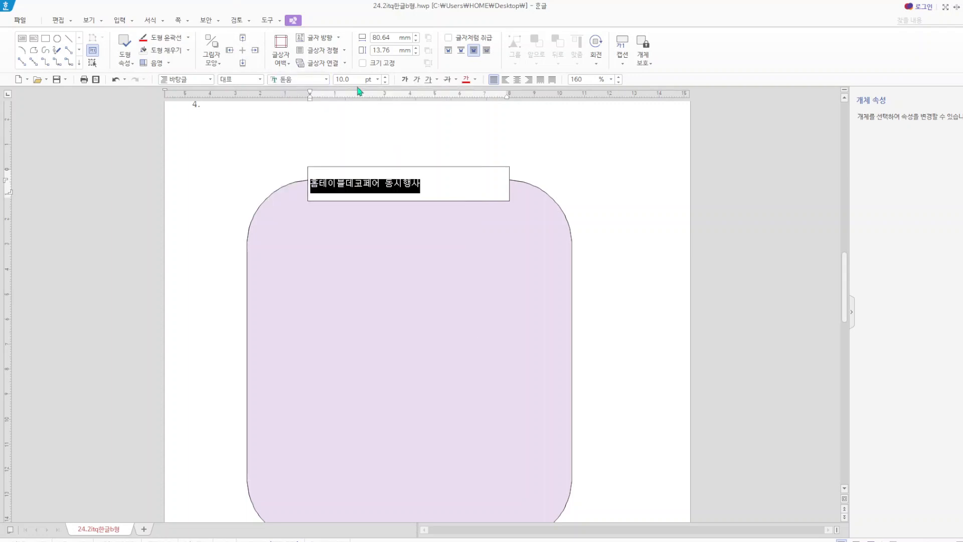
{"action": "left_click", "coordinate": [356, 80]}
{"action": "type", "text": "22"}
{"action": "key", "text": "Return"}
{"action": "left_click", "coordinate": [516, 79]}
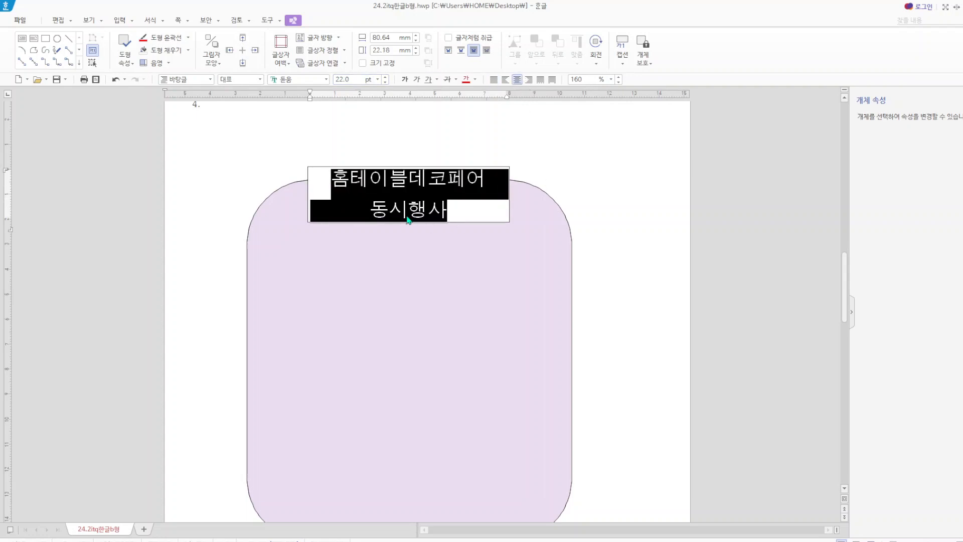
{"action": "left_click", "coordinate": [565, 166]}
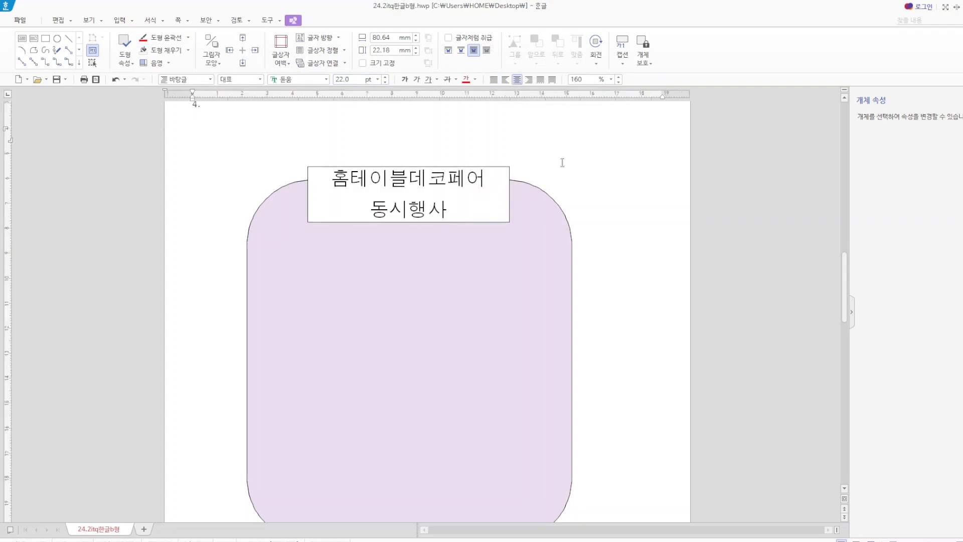
- Set the title text box's width to 120 mm and height to 17 mm
{"action": "left_click", "coordinate": [308, 181]}
{"action": "double_click", "coordinate": [308, 181]}
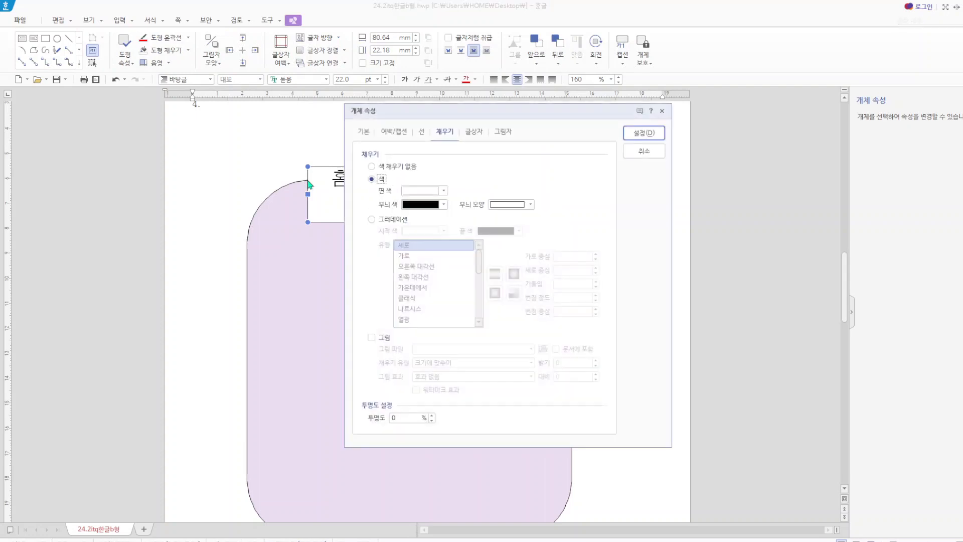
{"action": "left_click", "coordinate": [363, 131]}
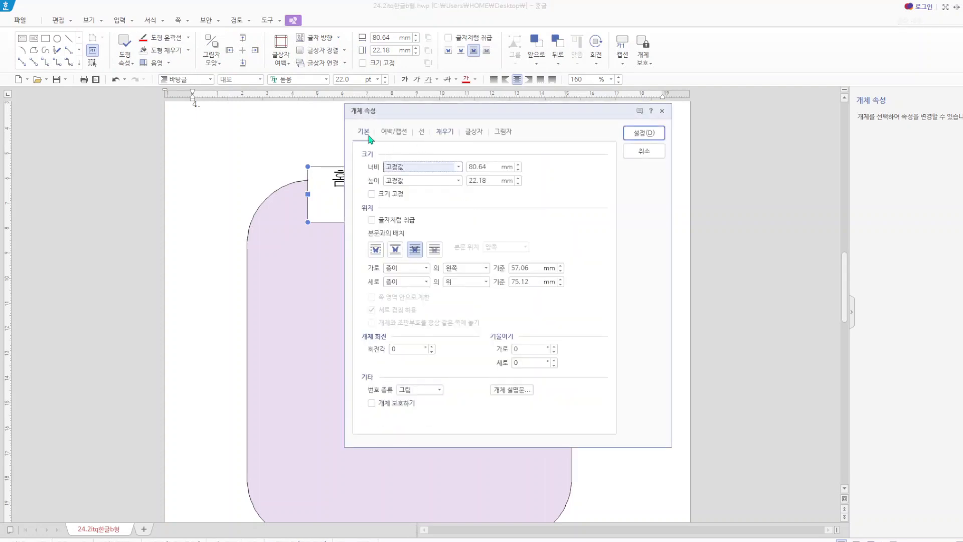
{"action": "left_click", "coordinate": [491, 167]}
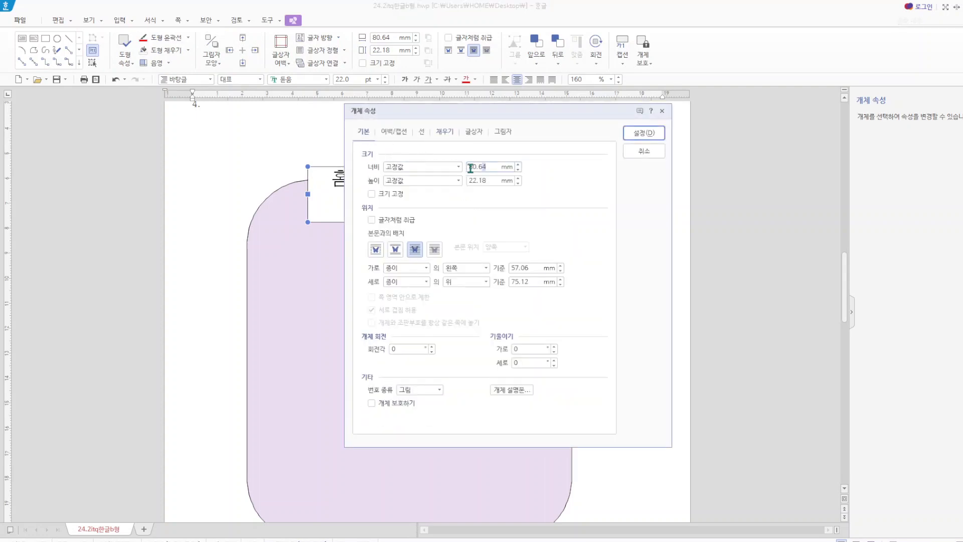
{"action": "type", "text": "120"}
{"action": "key", "text": "Tab"}
{"action": "type", "text": "17"}
- Give the title box semicircular ends (반원) and a red fill colour, and apply the properties
{"action": "left_click", "coordinate": [421, 132]}
{"action": "left_click", "coordinate": [455, 253]}
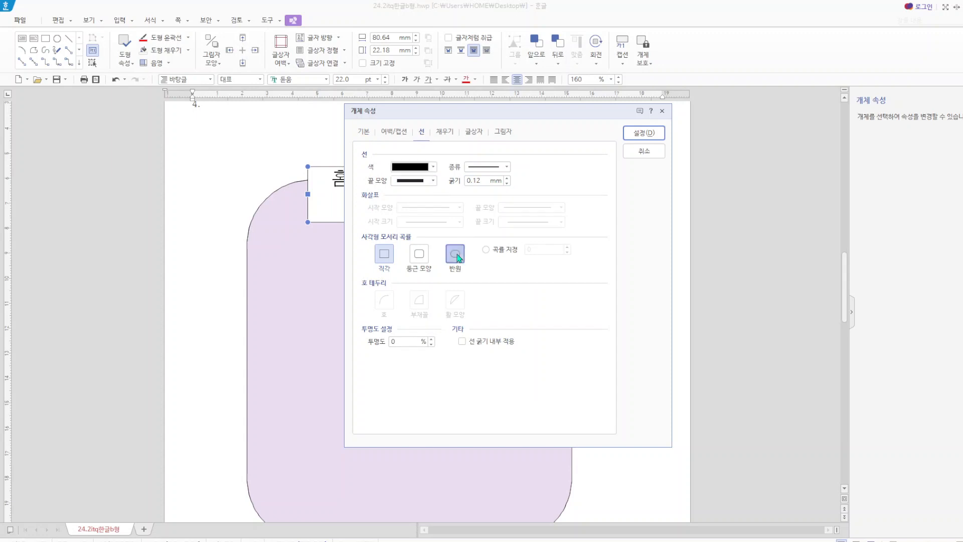
{"action": "left_click", "coordinate": [444, 132]}
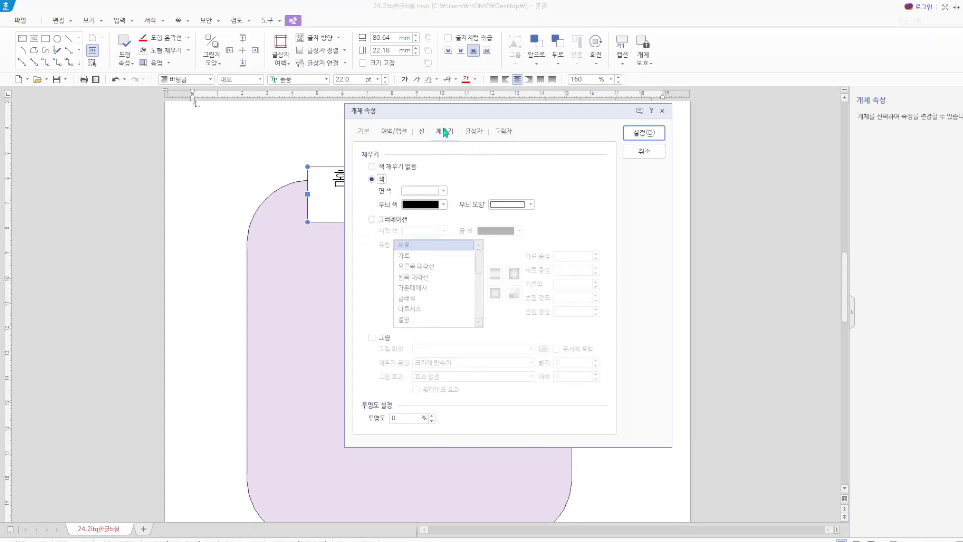
{"action": "left_click", "coordinate": [424, 190]}
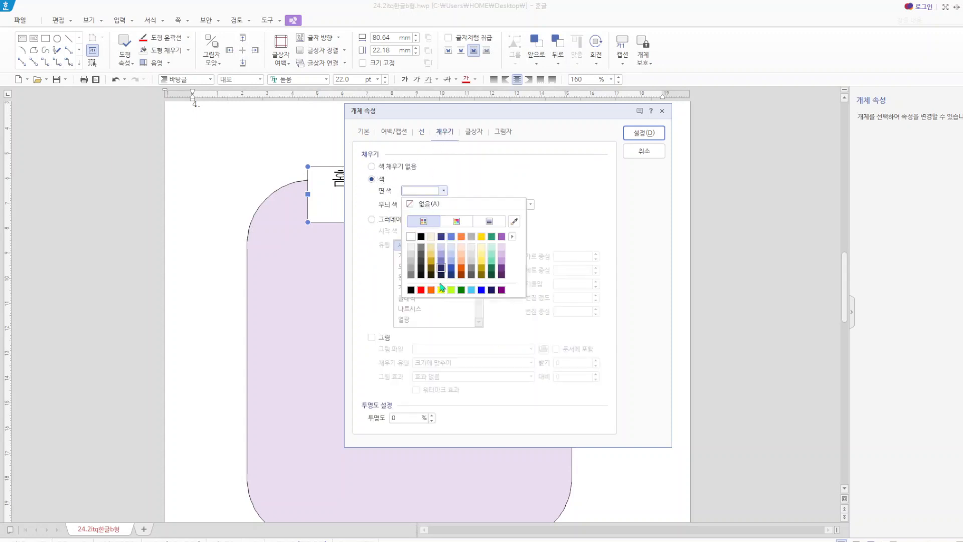
{"action": "left_click", "coordinate": [421, 290]}
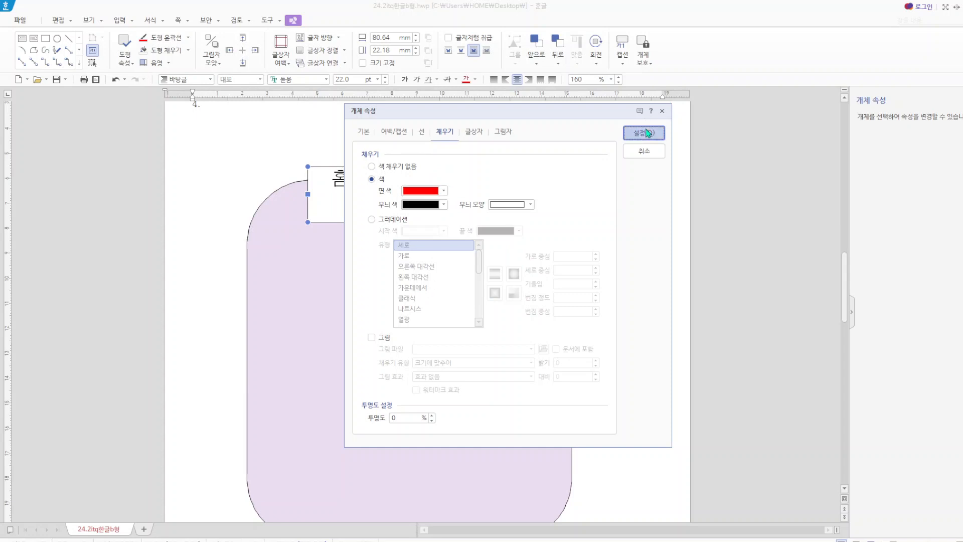
{"action": "left_click", "coordinate": [644, 133]}
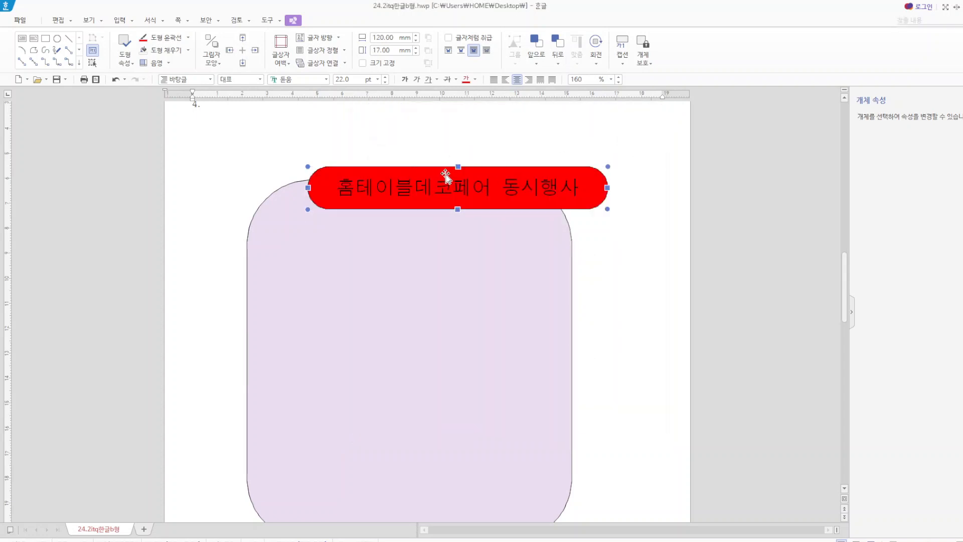
- Move the red title box so it sits roughly centred over the purple shape's upper edge
{"action": "left_click_drag", "start_coordinate": [446, 172], "coordinate": [411, 172]}
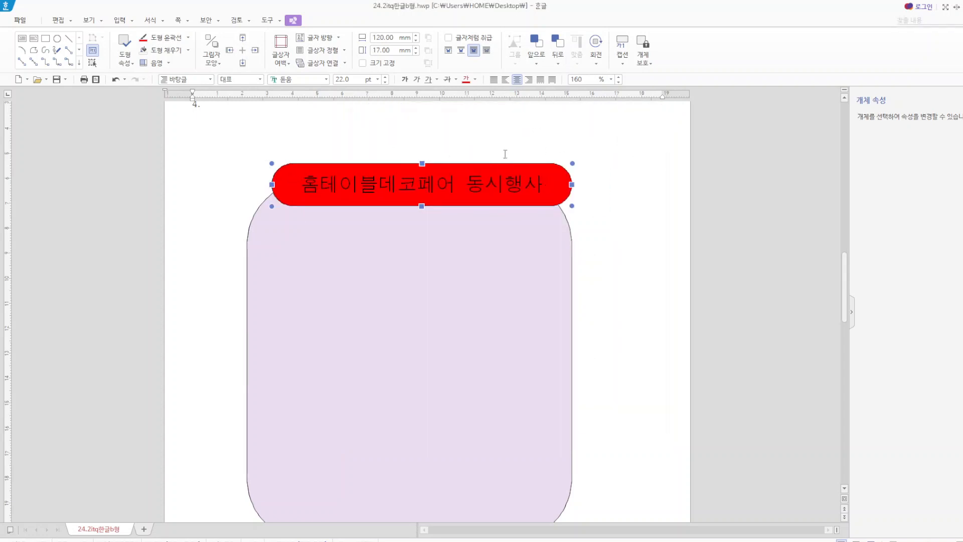
{"action": "left_click_drag", "start_coordinate": [509, 168], "coordinate": [500, 172]}
{"action": "key", "text": "Escape"}
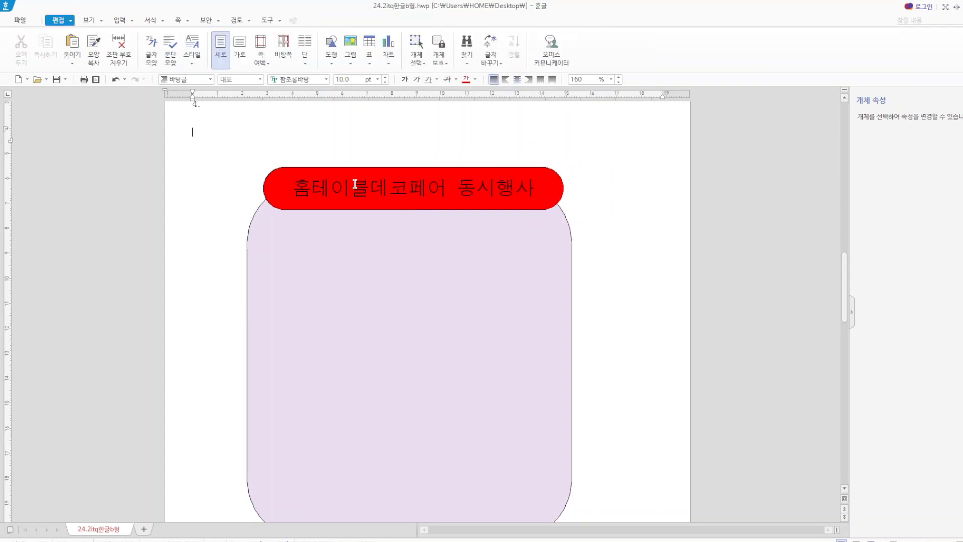
- Change the colour of the title text "홈테이블데코페어 동시행사" to white and save the document
{"action": "left_click_drag", "start_coordinate": [300, 193], "coordinate": [538, 191]}
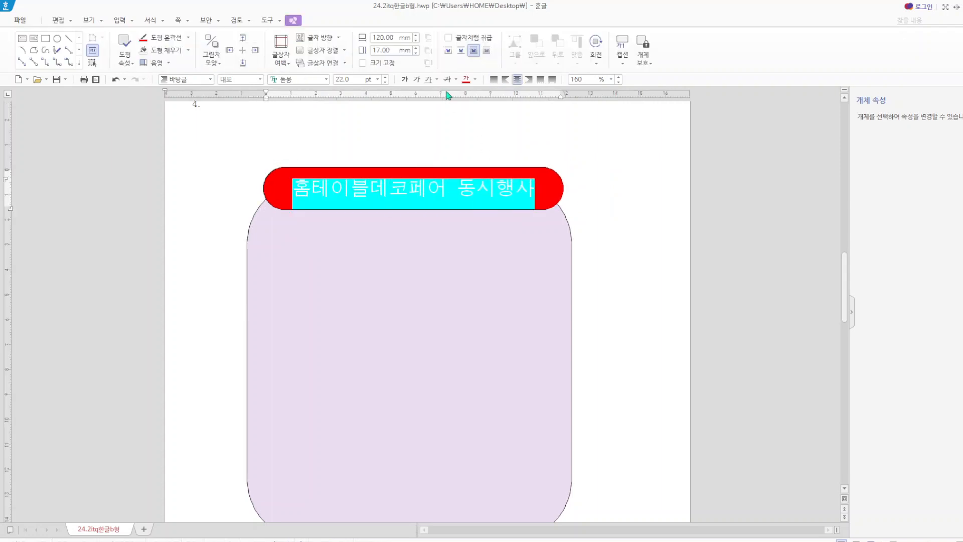
{"action": "left_click", "coordinate": [475, 79]}
{"action": "left_click", "coordinate": [474, 125]}
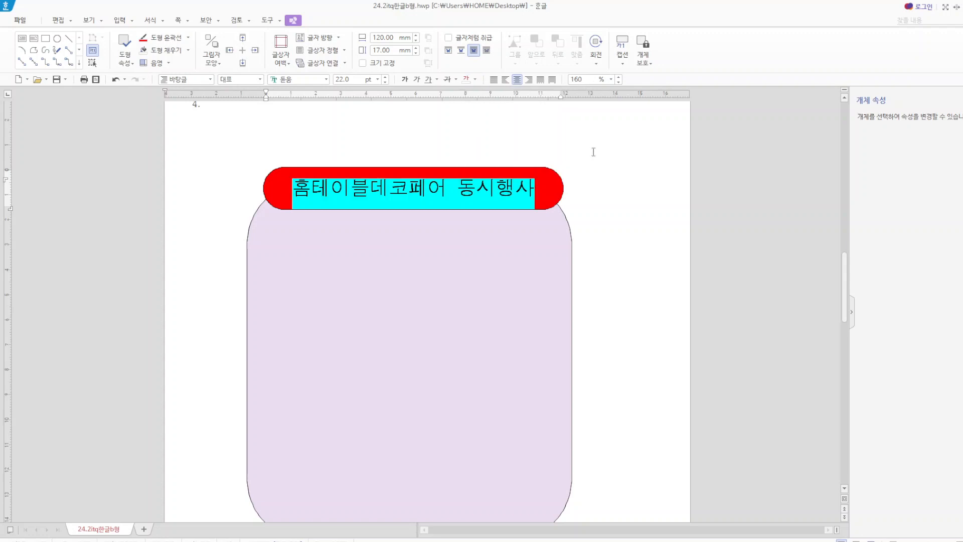
{"action": "left_click", "coordinate": [594, 151]}
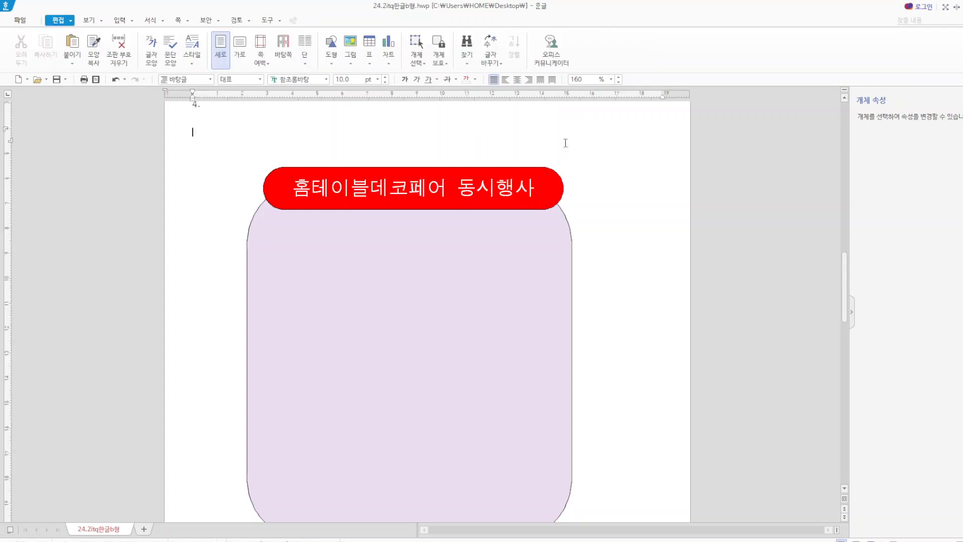
{"action": "left_click", "coordinate": [56, 80]}
- Draw a rectangle about 87 by 28 mm inside the purple shape, below the red title box
{"action": "left_click", "coordinate": [330, 51]}
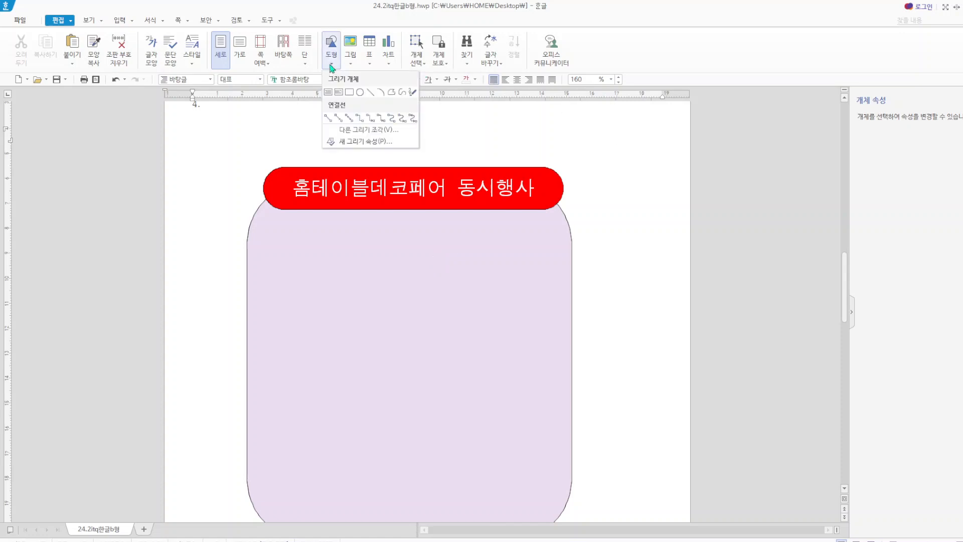
{"action": "left_click", "coordinate": [351, 94]}
{"action": "left_click_drag", "start_coordinate": [297, 253], "coordinate": [515, 324]}
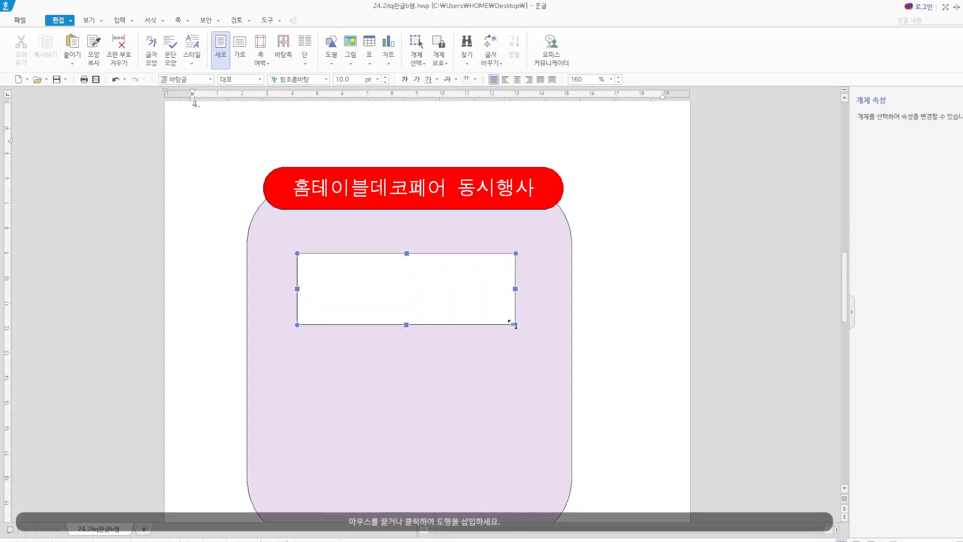
- Set the new inner rectangle's width to 110 mm and height to 50 mm, and lock its size
{"action": "double_click", "coordinate": [391, 295]}
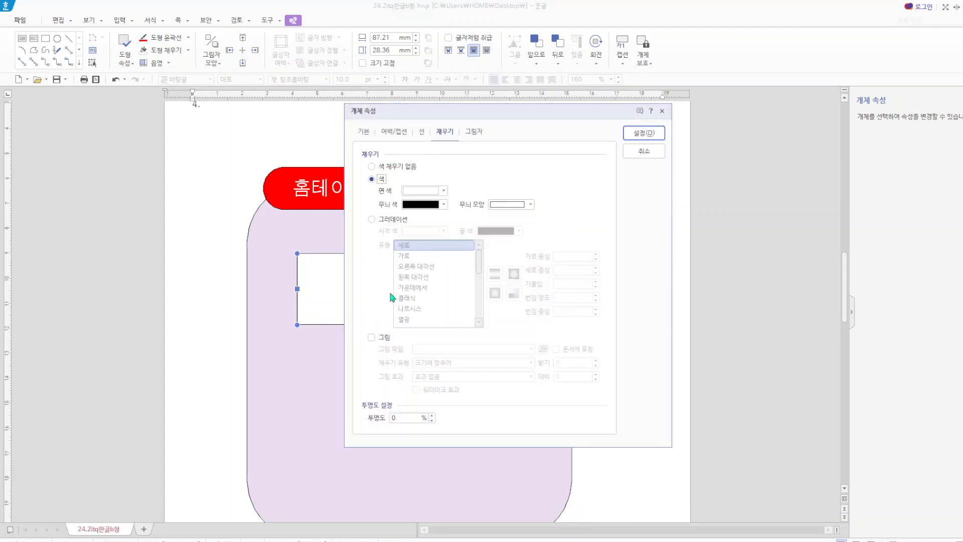
{"action": "left_click", "coordinate": [364, 136]}
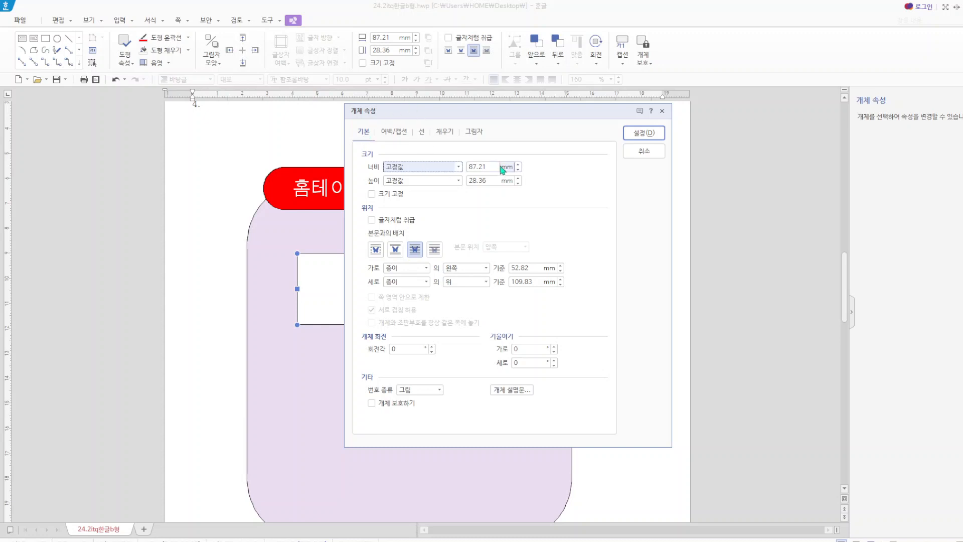
{"action": "left_click_drag", "start_coordinate": [490, 167], "coordinate": [443, 170]}
{"action": "type", "text": "110"}
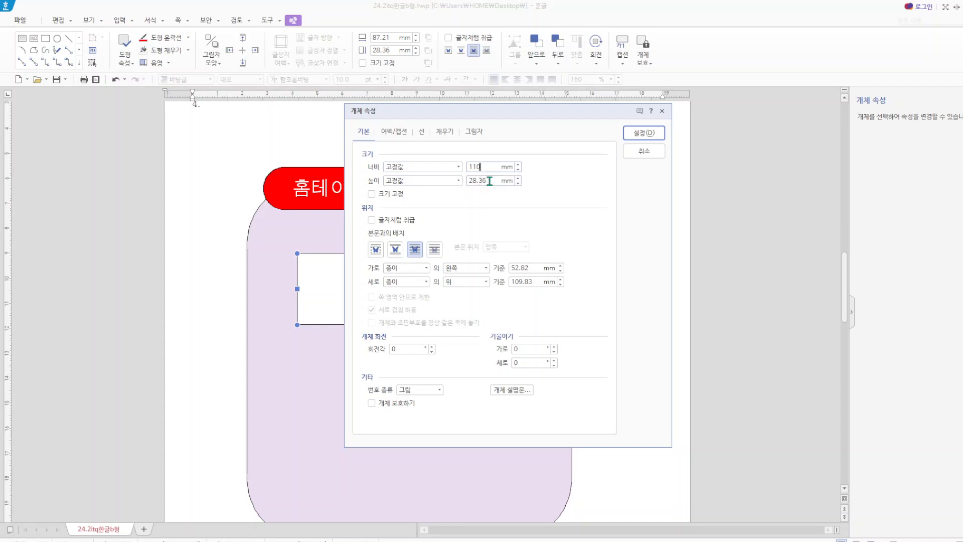
{"action": "key", "text": "Tab"}
{"action": "type", "text": "50"}
{"action": "left_click", "coordinate": [371, 194]}
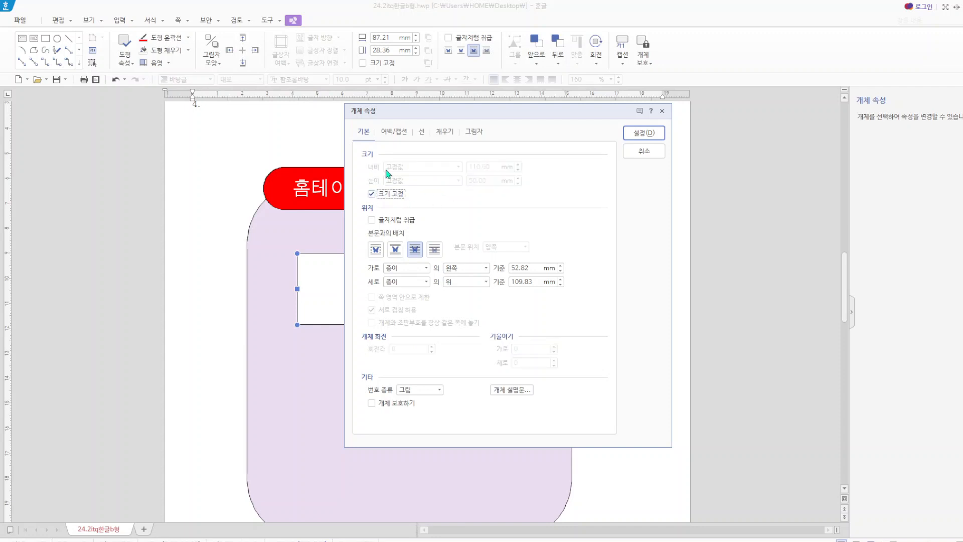
- Choose a light bluish-purple face colour as the inner rectangle's fill
{"action": "left_click", "coordinate": [445, 137]}
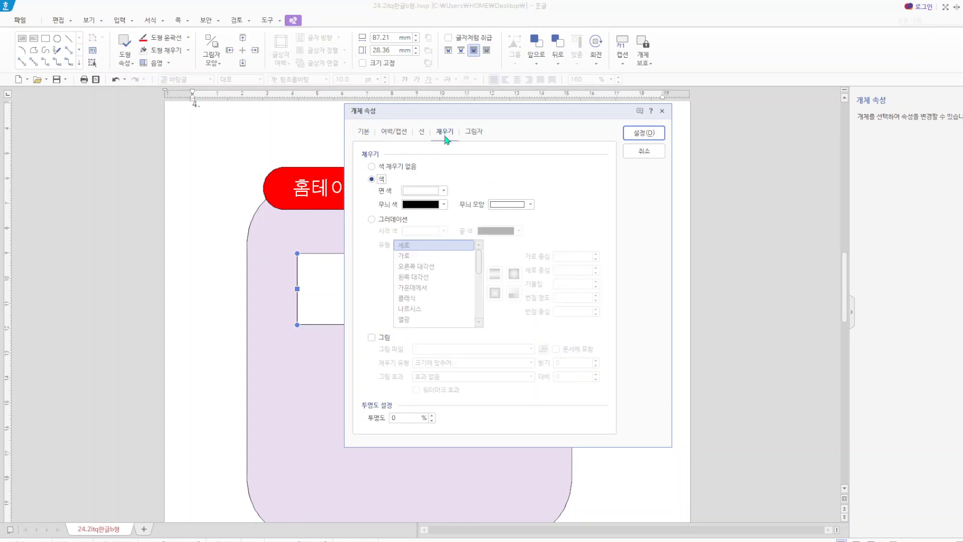
{"action": "left_click", "coordinate": [444, 192]}
{"action": "left_click", "coordinate": [446, 248]}
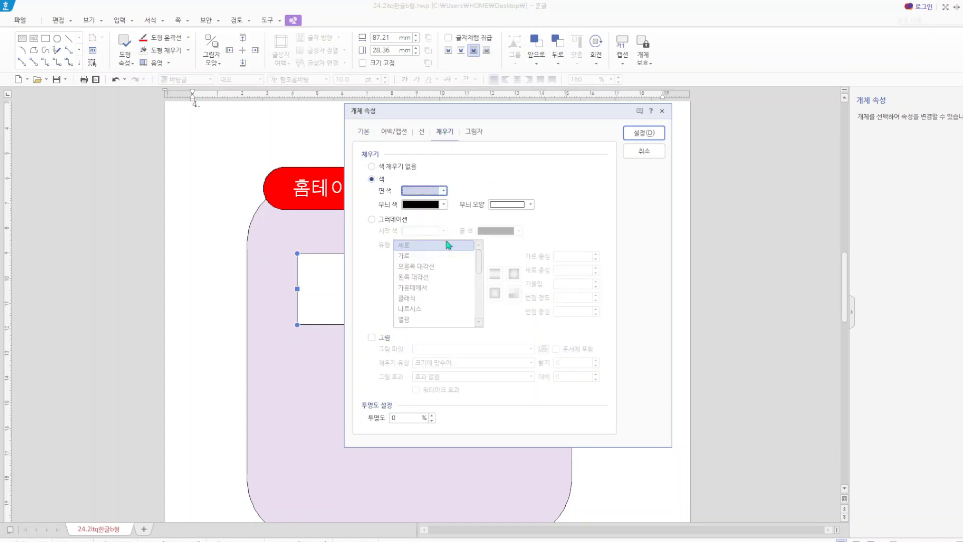
- Apply the light blue fill to the rectangle and place it in the lavender shape just below the red title
{"action": "left_click", "coordinate": [644, 136]}
{"action": "left_click_drag", "start_coordinate": [472, 297], "coordinate": [441, 277]}
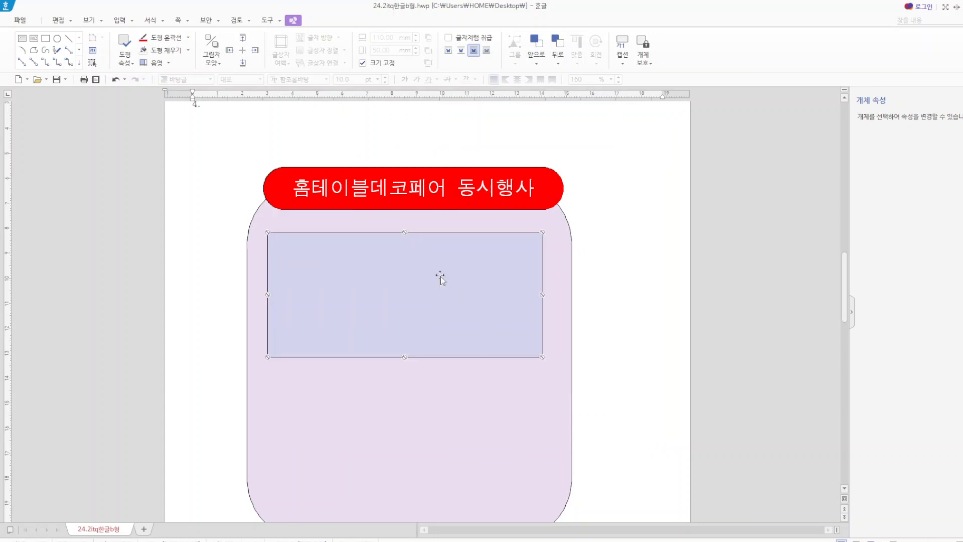
{"action": "left_click", "coordinate": [661, 236]}
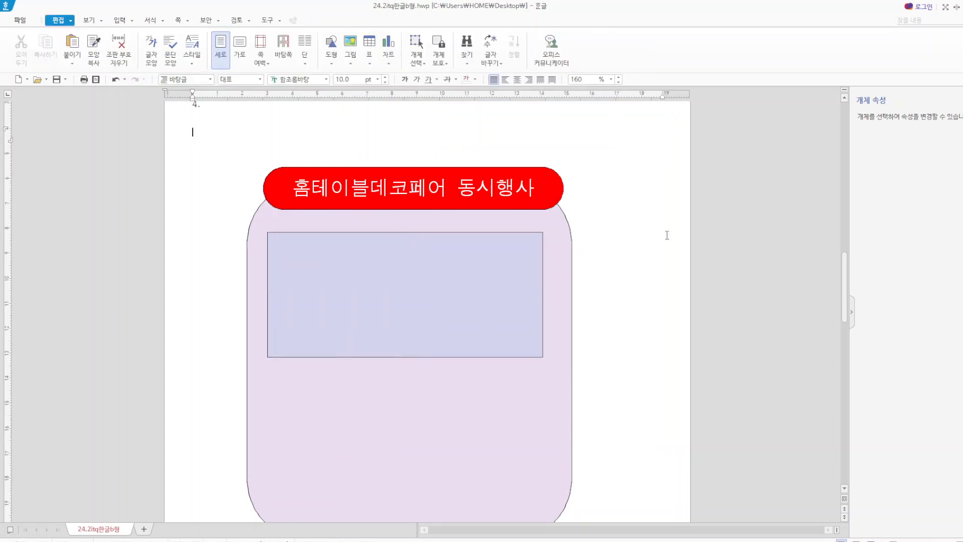
- Look through the desktop folders ITQ and 나눔센터, then try to insert 디자인살롱.JPG over the light blue rectangle
{"action": "left_click", "coordinate": [350, 65]}
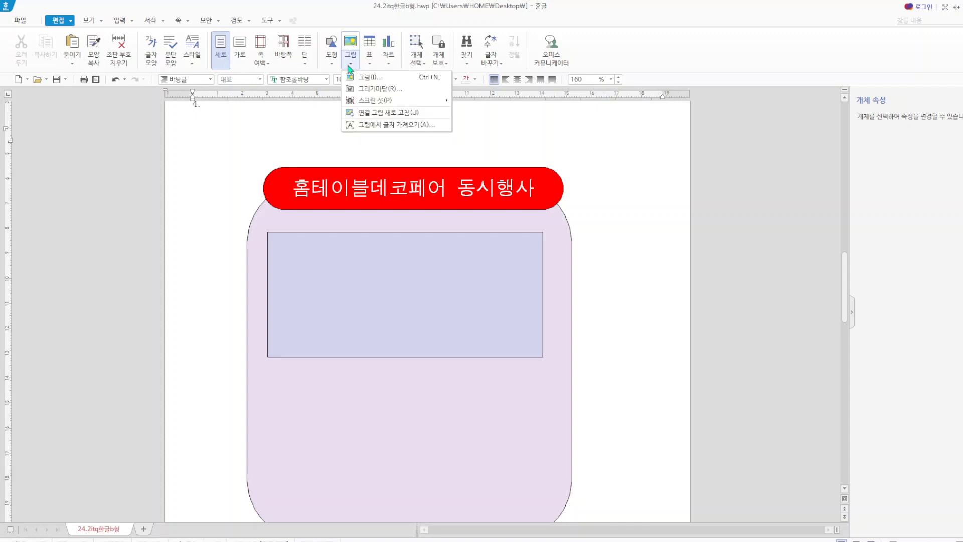
{"action": "left_click", "coordinate": [363, 78]}
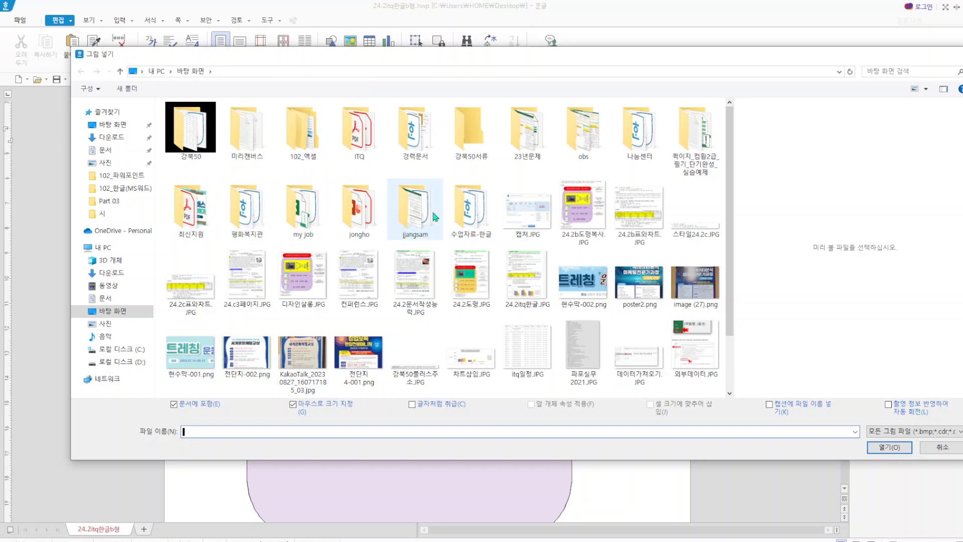
{"action": "double_click", "coordinate": [350, 143]}
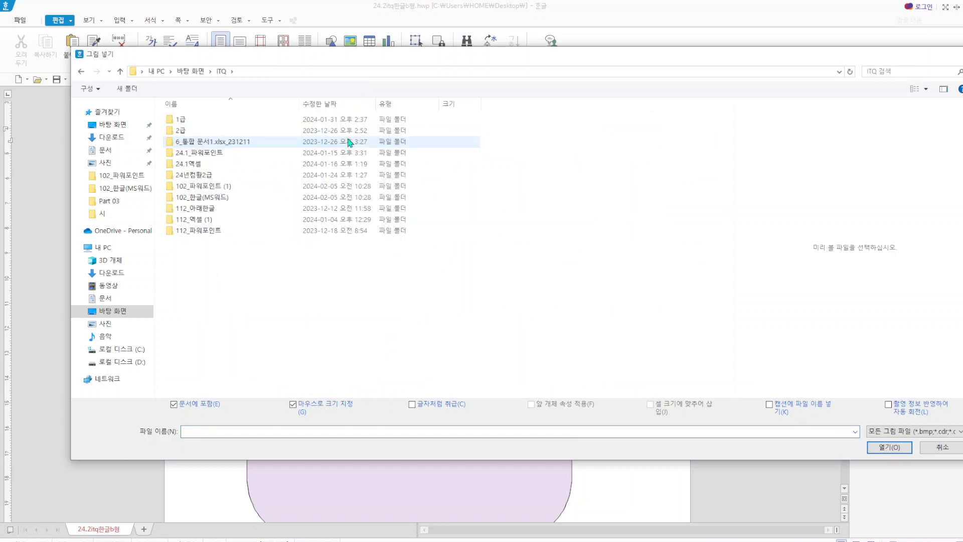
{"action": "left_click", "coordinate": [121, 72]}
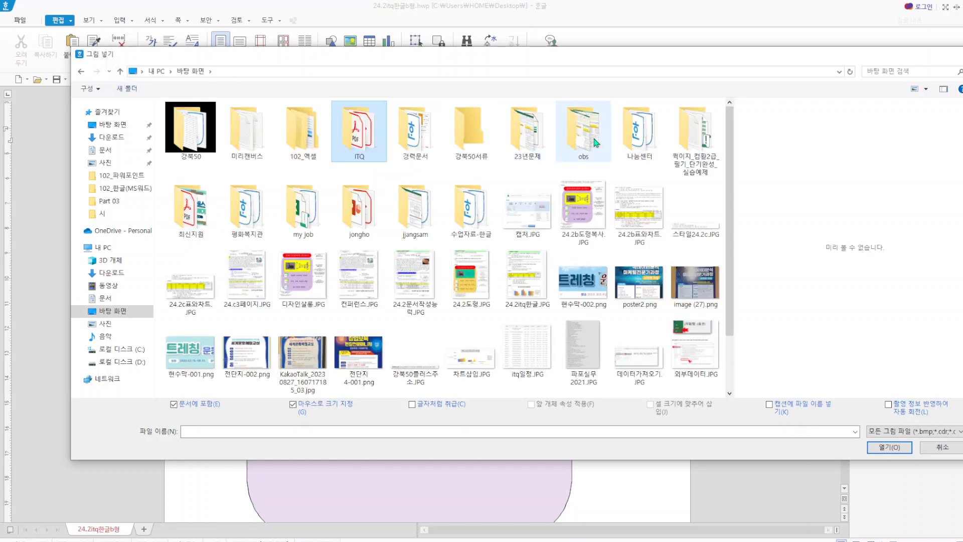
{"action": "double_click", "coordinate": [643, 134]}
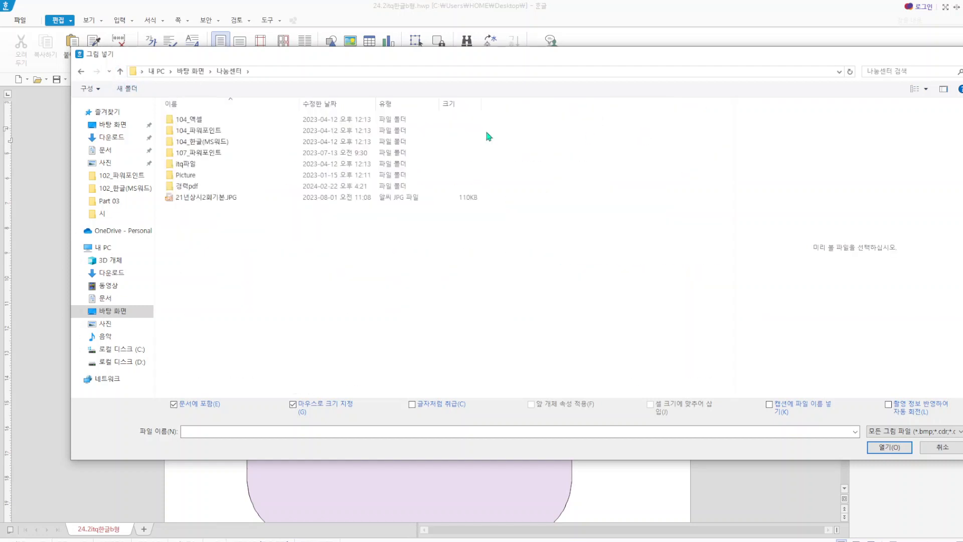
{"action": "left_click", "coordinate": [120, 71]}
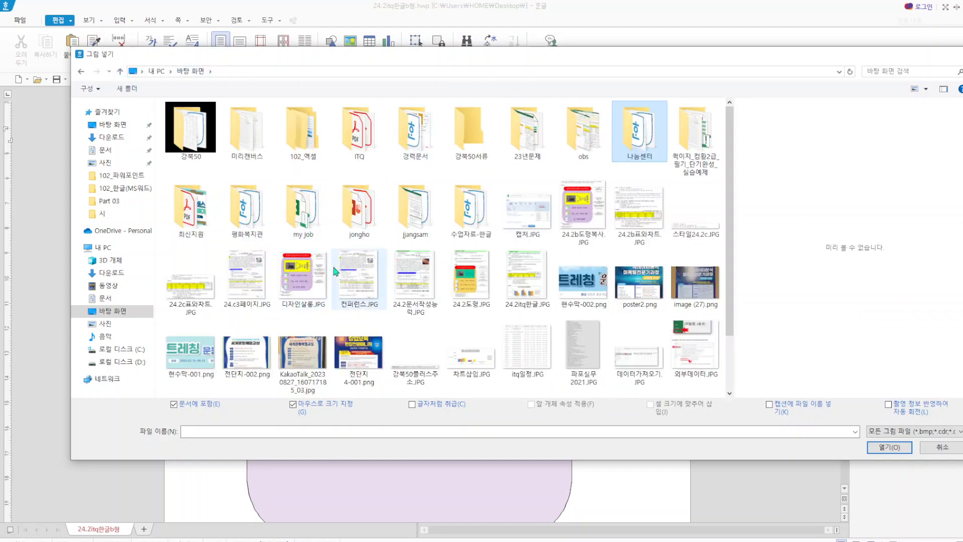
{"action": "double_click", "coordinate": [316, 273]}
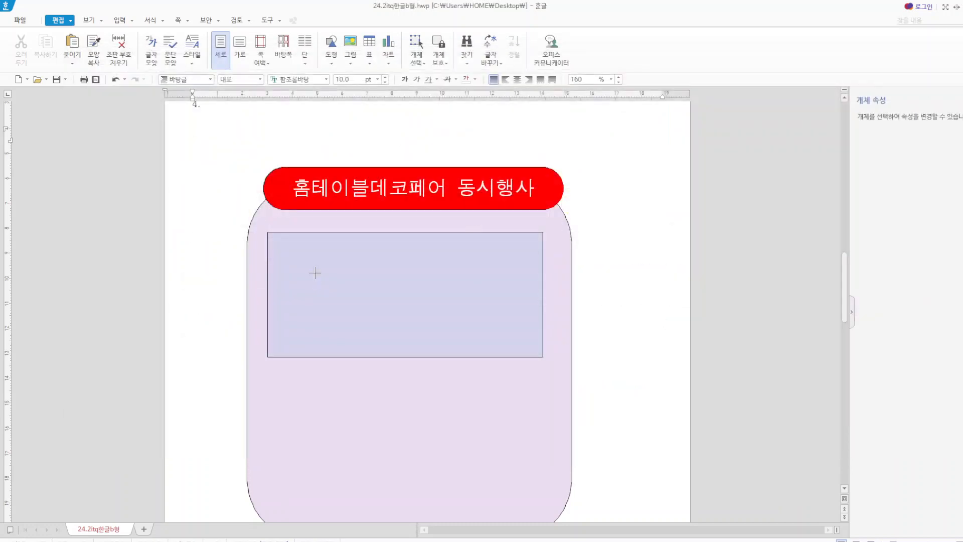
{"action": "left_click_drag", "start_coordinate": [315, 273], "coordinate": [445, 399]}
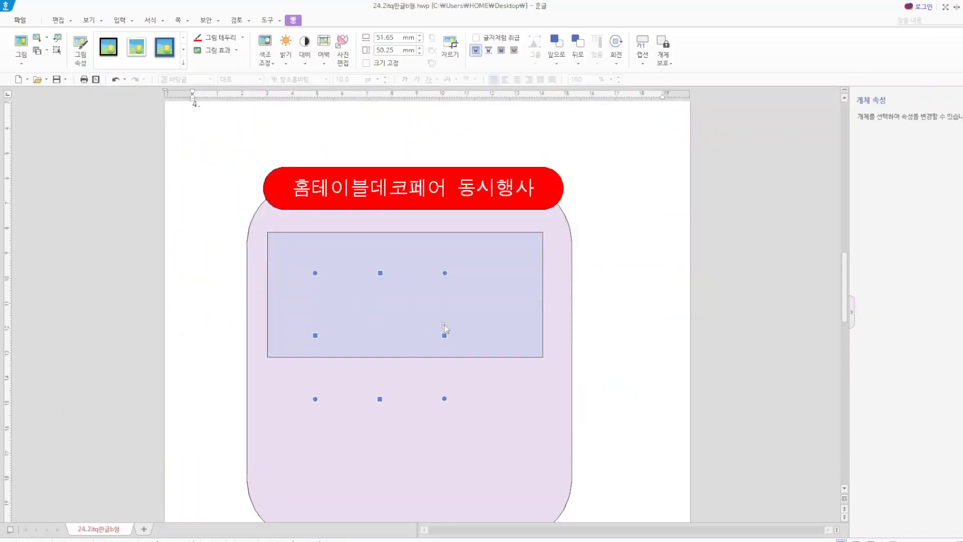
{"action": "left_click", "coordinate": [593, 312]}
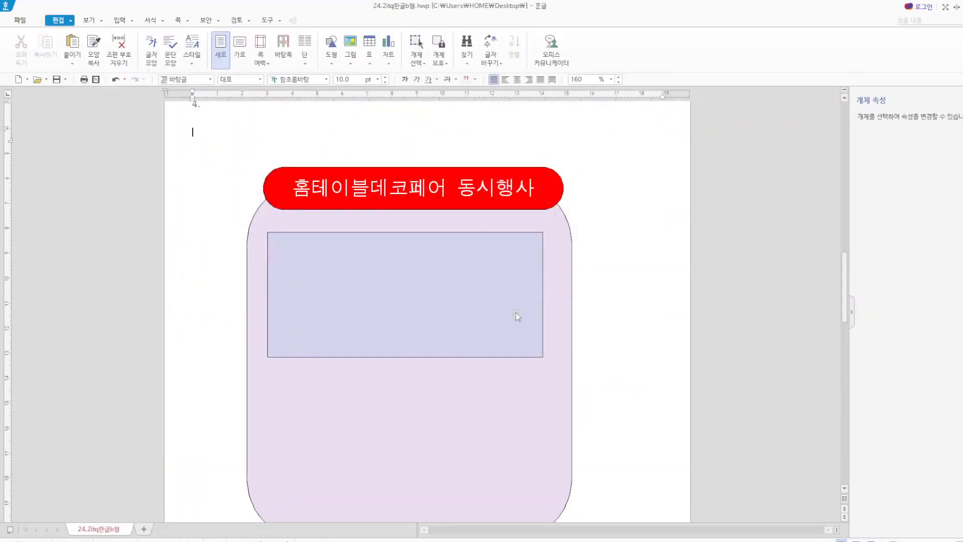
- Insert the picture fall-1072821_1920.jpg from the 단풍 folder in Documents beside the lavender shape, about 43.5 by 33.9 mm
{"action": "left_click", "coordinate": [353, 66]}
{"action": "left_click", "coordinate": [357, 80]}
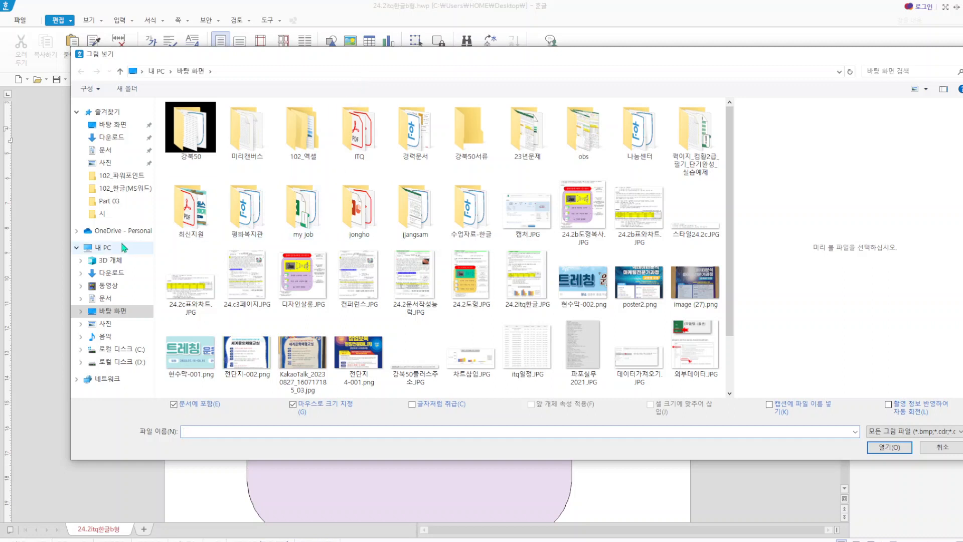
{"action": "left_click", "coordinate": [107, 150]}
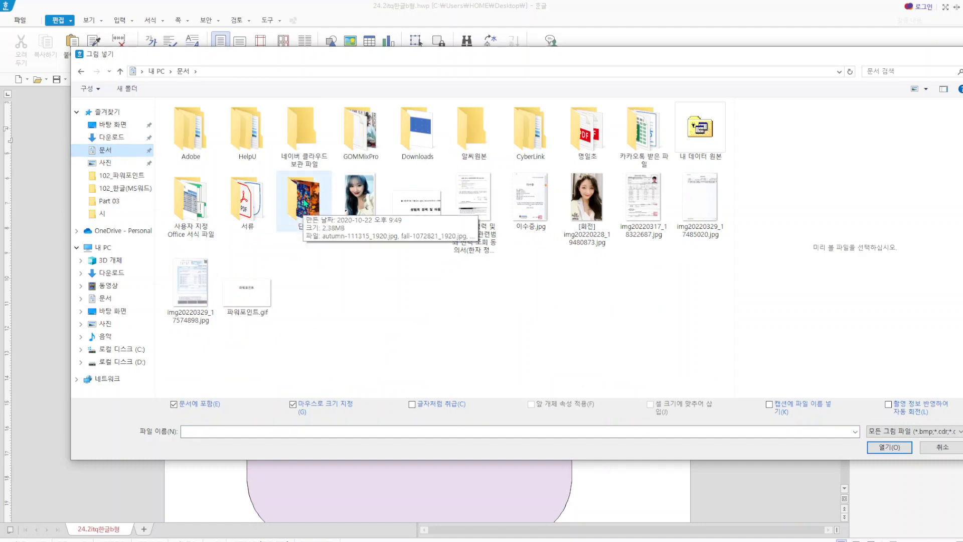
{"action": "left_click", "coordinate": [304, 203]}
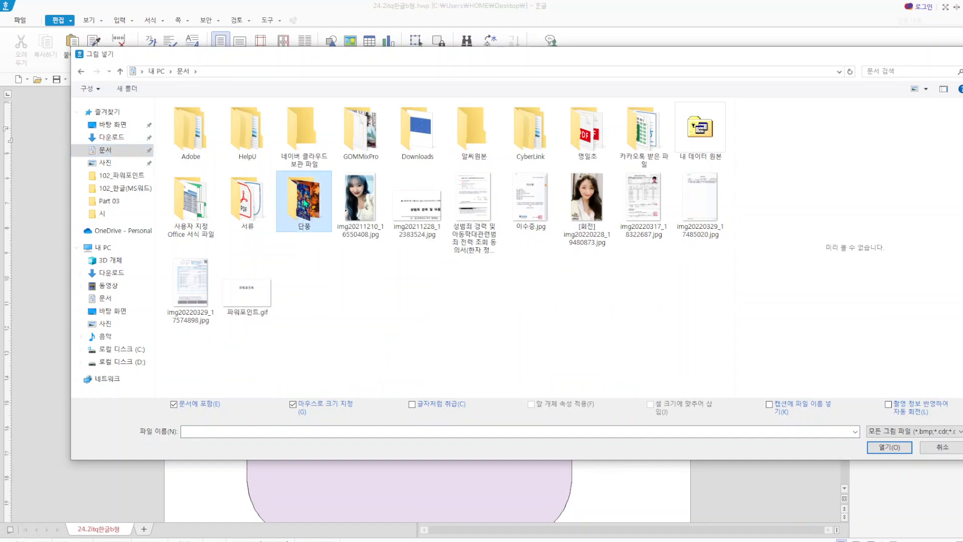
{"action": "double_click", "coordinate": [303, 200]}
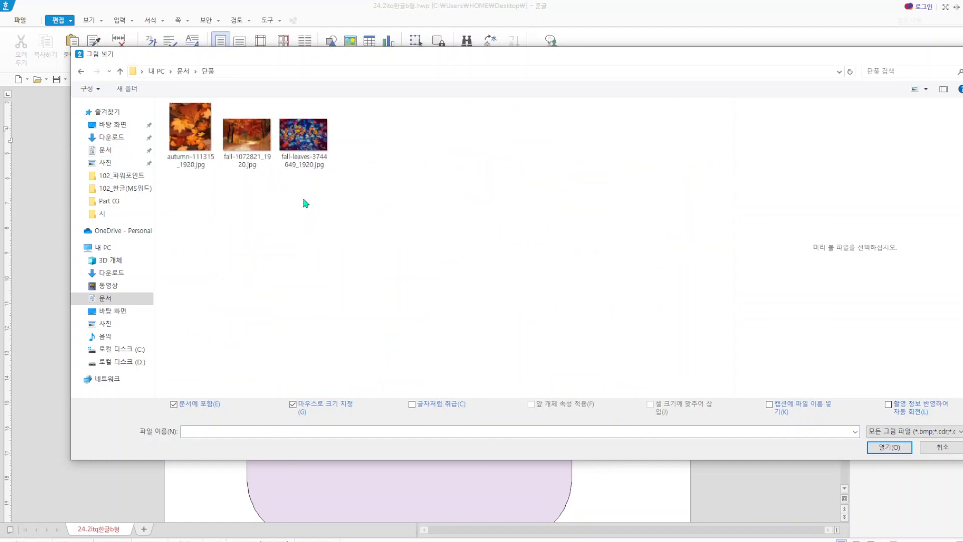
{"action": "left_click", "coordinate": [258, 151]}
{"action": "left_click", "coordinate": [889, 446]}
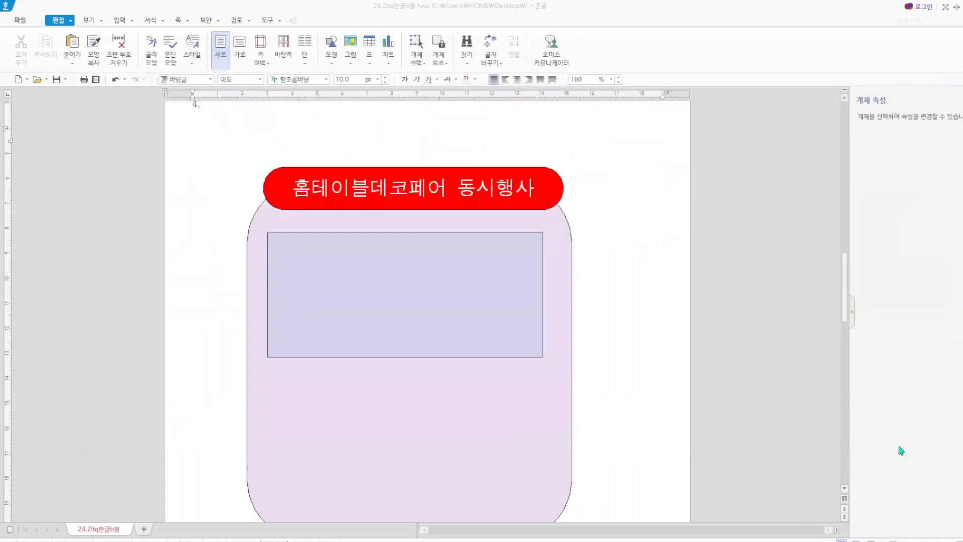
{"action": "left_click_drag", "start_coordinate": [576, 273], "coordinate": [627, 356]}
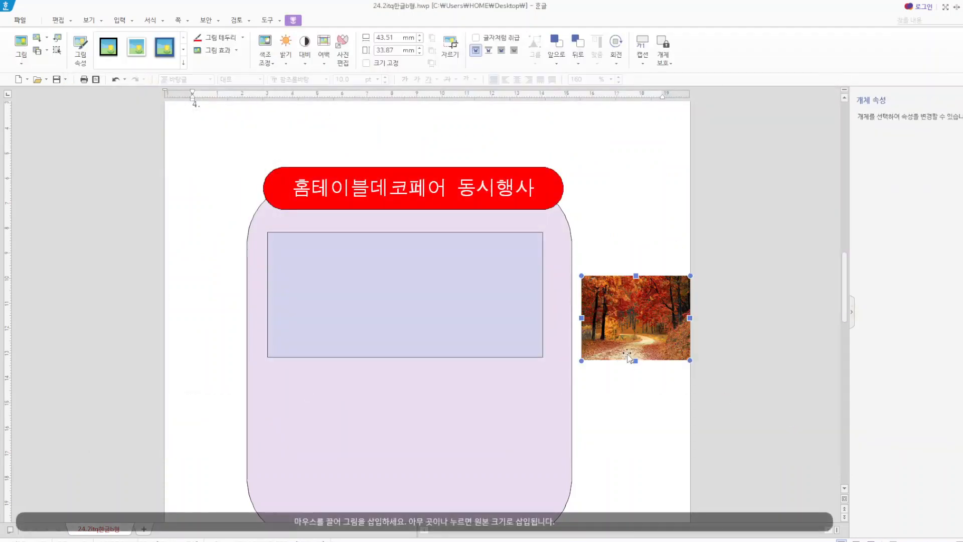
- Set the picture to 40 mm wide and 30 mm high, place it in front of text (글 앞으로), and fix its size
{"action": "double_click", "coordinate": [627, 321]}
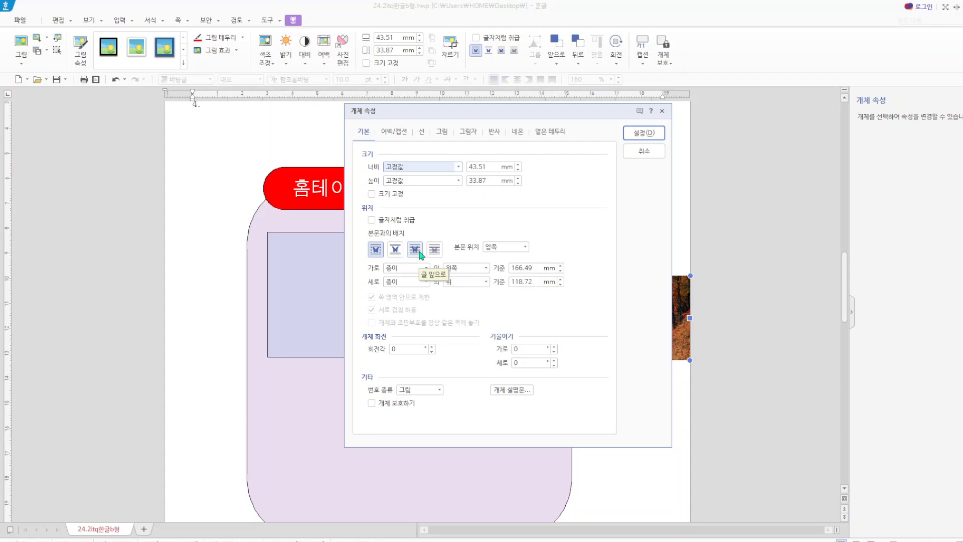
{"action": "left_click", "coordinate": [486, 167]}
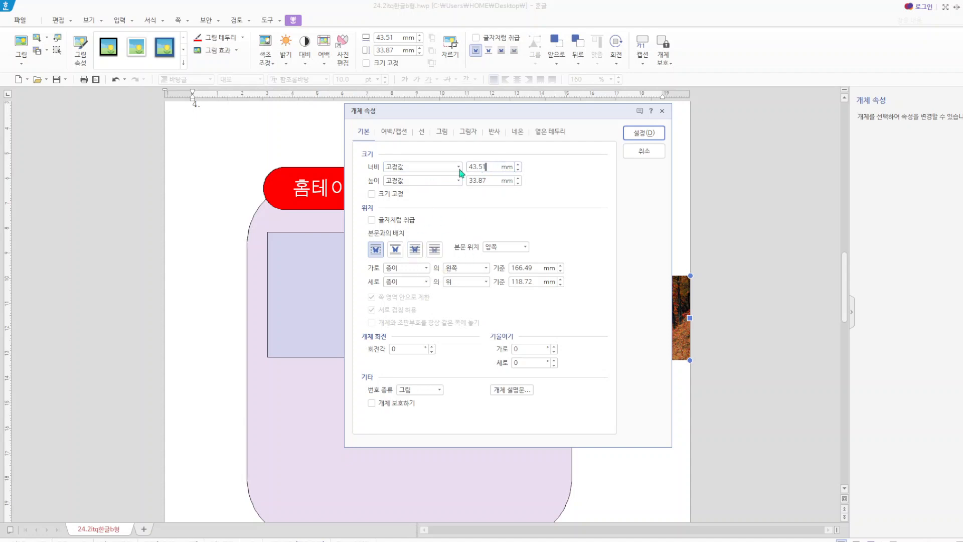
{"action": "key", "text": "shift+Home"}
{"action": "type", "text": "40"}
{"action": "left_click_drag", "start_coordinate": [488, 181], "coordinate": [434, 177]}
{"action": "type", "text": "30"}
{"action": "left_click", "coordinate": [415, 250]}
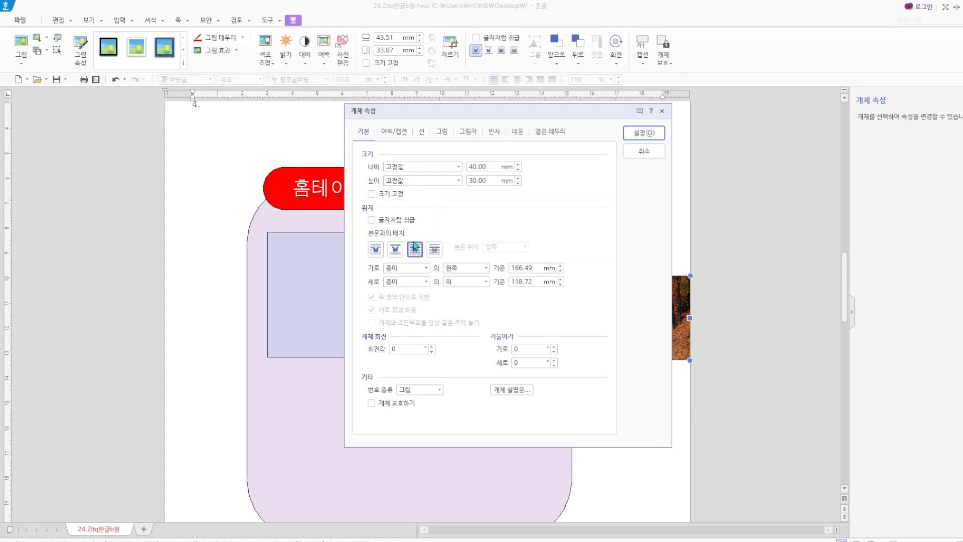
{"action": "left_click", "coordinate": [371, 194]}
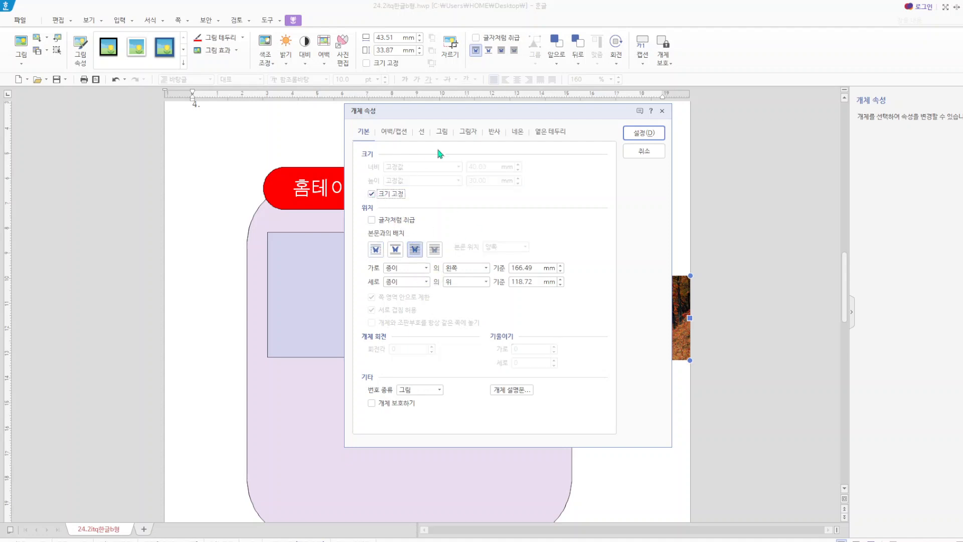
- Apply the grayscale effect (회색조) to the picture and place it in the left half of the light blue rectangle
{"action": "left_click", "coordinate": [442, 133]}
{"action": "left_click", "coordinate": [395, 352]}
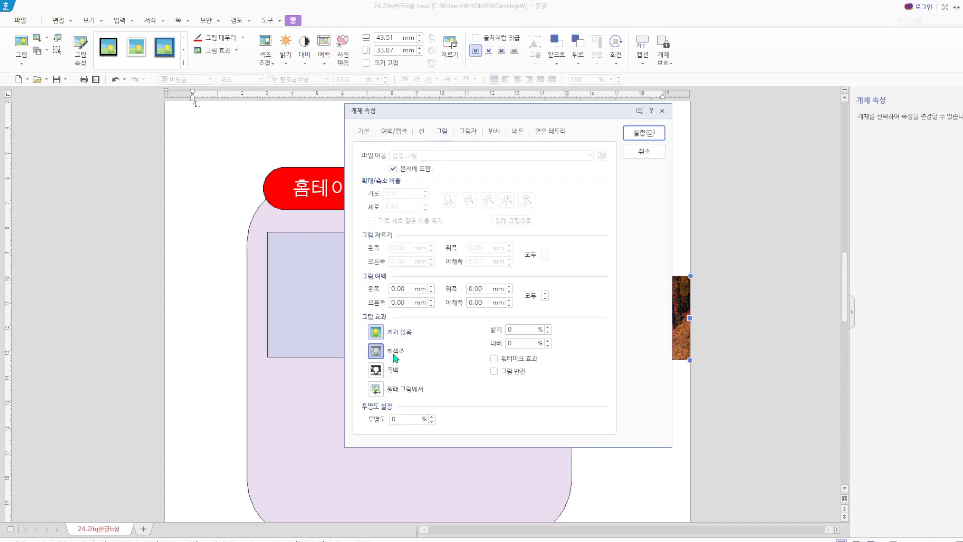
{"action": "left_click", "coordinate": [636, 135]}
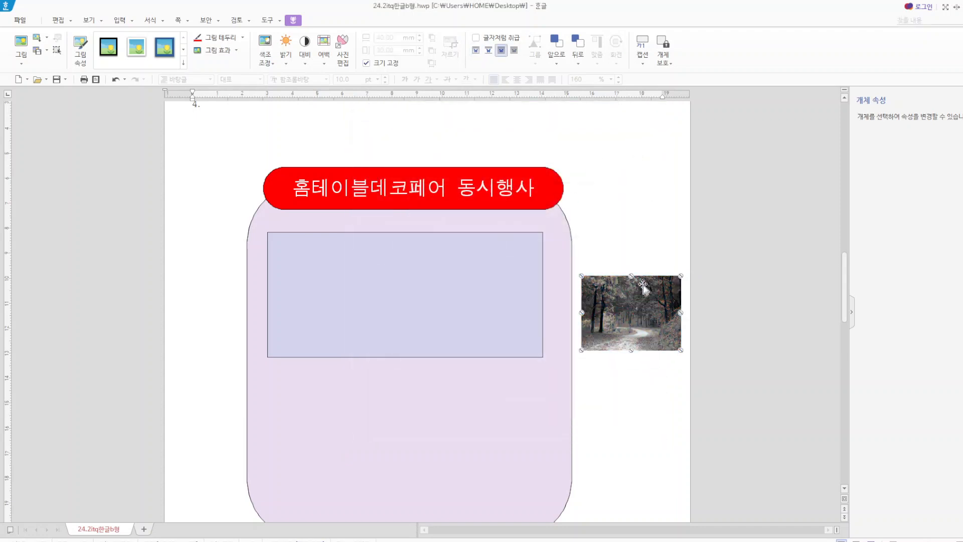
{"action": "left_click_drag", "start_coordinate": [627, 308], "coordinate": [336, 290]}
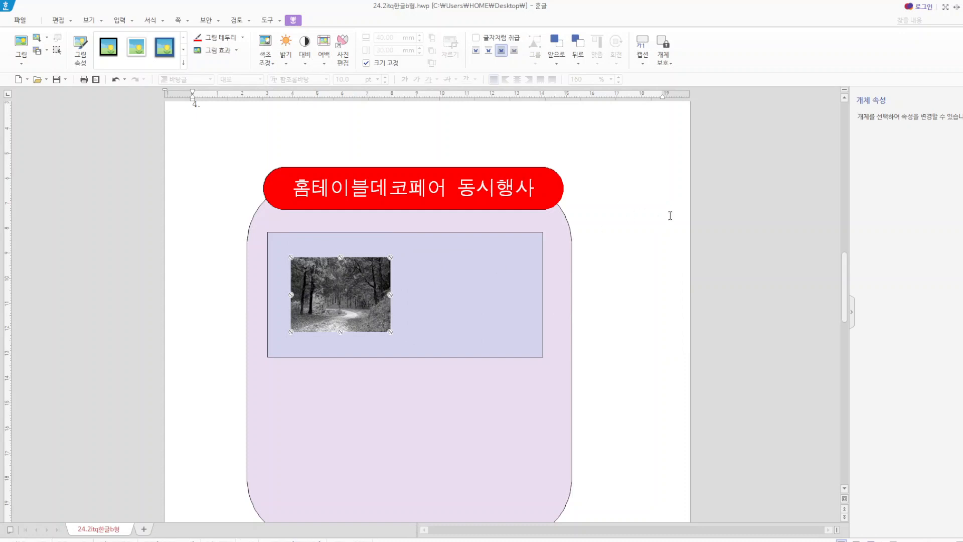
{"action": "left_click", "coordinate": [626, 209]}
- Start creating a 글맵시 (WordArt) object in the document
{"action": "left_click", "coordinate": [132, 20]}
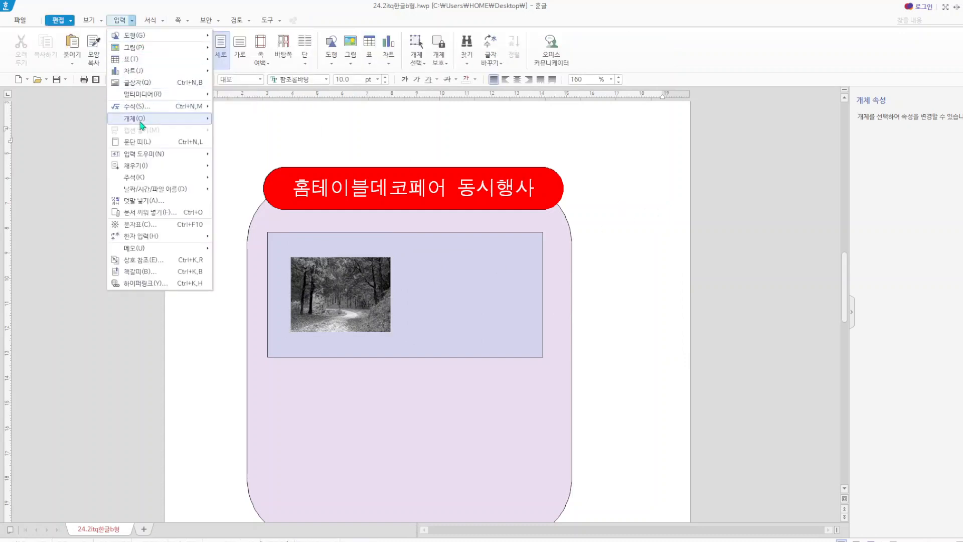
{"action": "mouse_move", "coordinate": [201, 125]}
{"action": "left_click", "coordinate": [248, 120]}
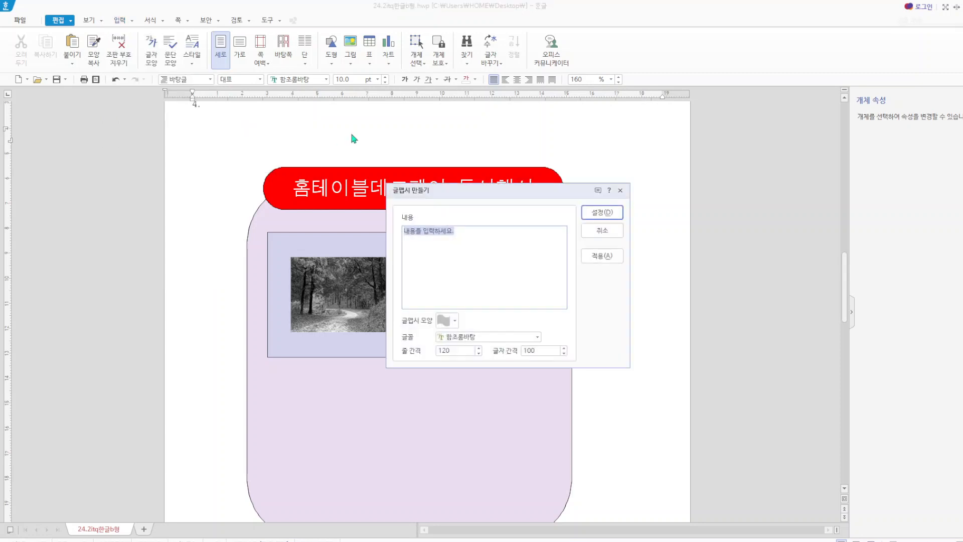
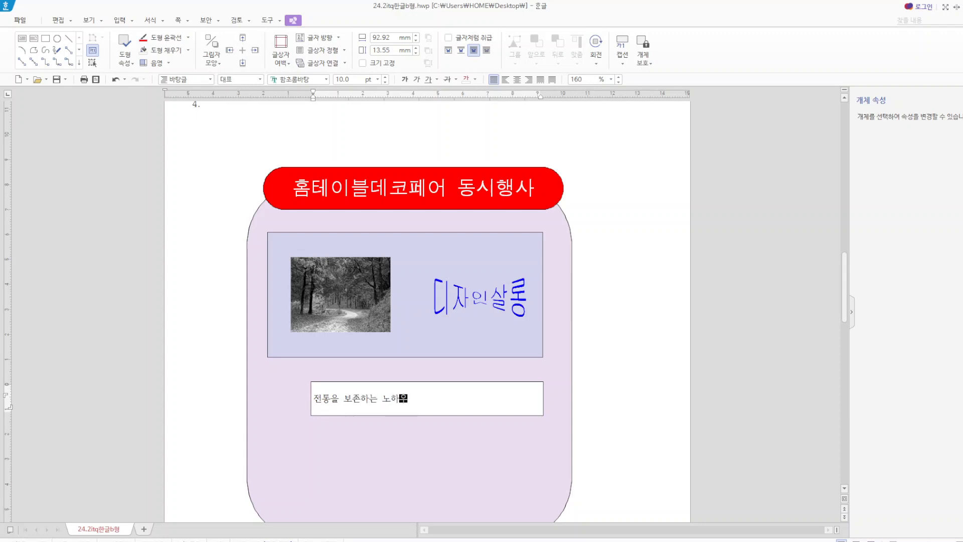
- Give the text box containing 전통을 보존하는 노하우 a dashed outline and no fill colour
{"action": "left_click", "coordinate": [502, 382]}
{"action": "double_click", "coordinate": [503, 384]}
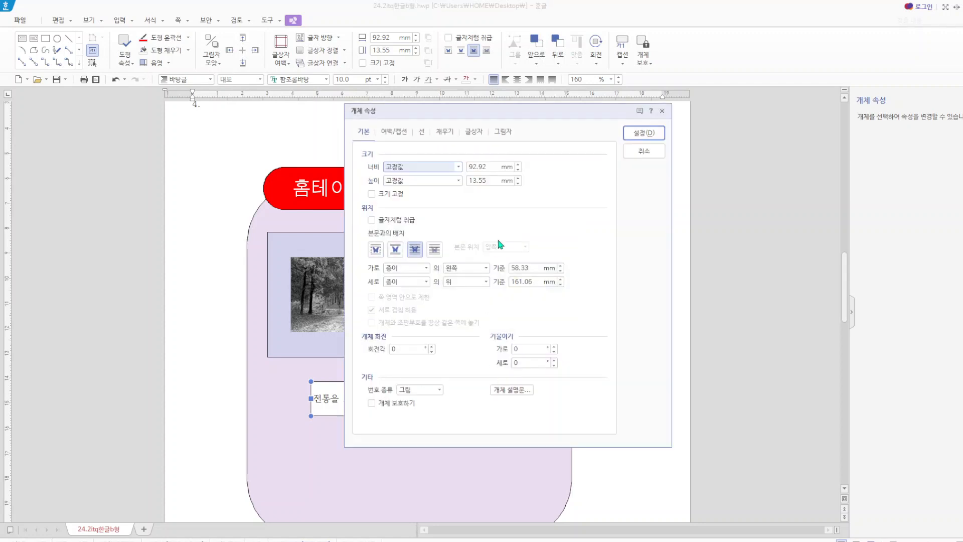
{"action": "left_click", "coordinate": [421, 132]}
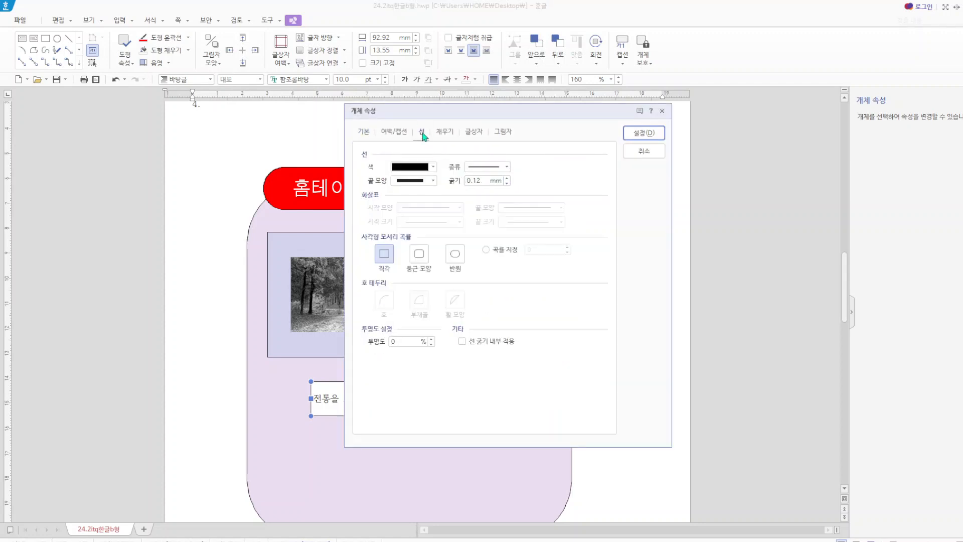
{"action": "left_click", "coordinate": [507, 169]}
{"action": "left_click", "coordinate": [503, 199]}
{"action": "left_click", "coordinate": [441, 131]}
{"action": "left_click", "coordinate": [372, 166]}
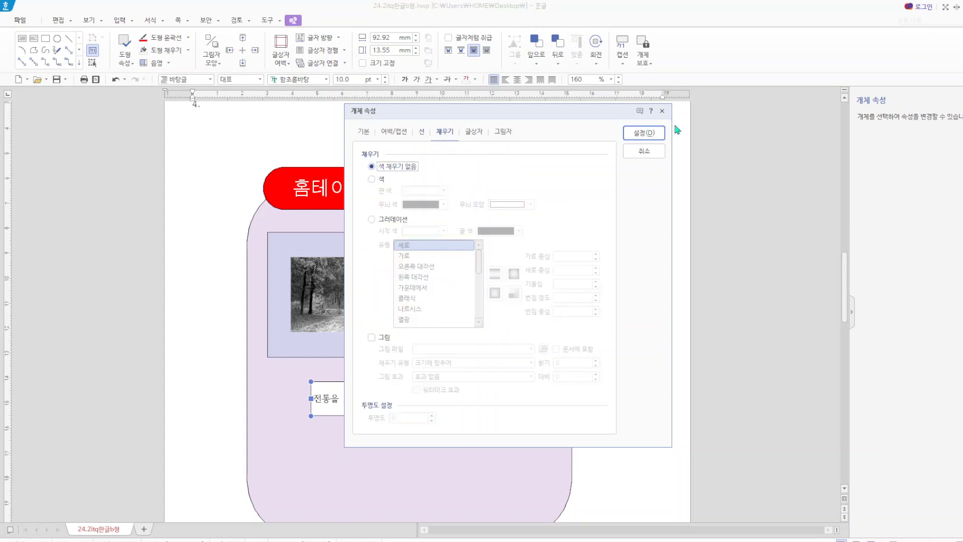
{"action": "left_click", "coordinate": [644, 132]}
{"action": "key", "text": "Escape"}
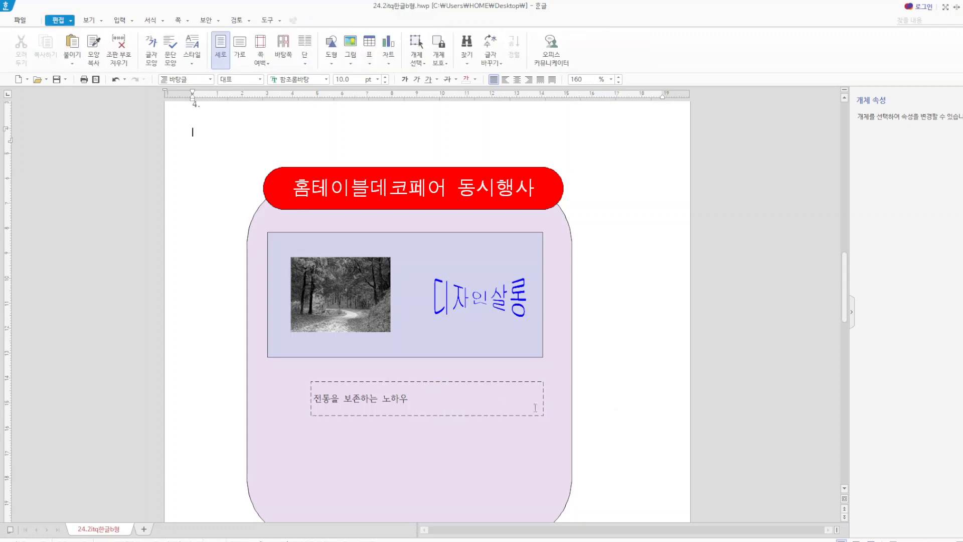
- Format the text 전통을 보존하는 노하우 in the 궁서 font at 18 pt
{"action": "left_click_drag", "start_coordinate": [410, 398], "coordinate": [300, 396]}
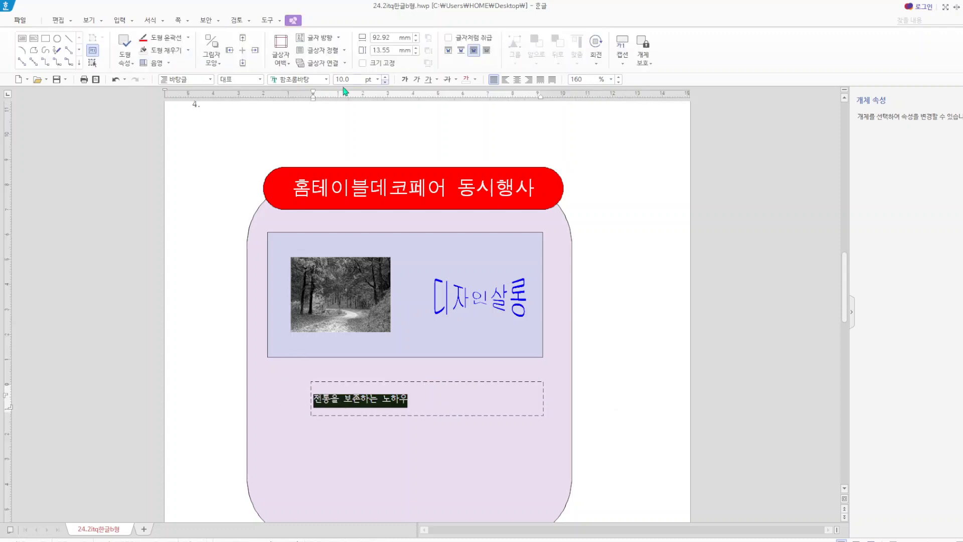
{"action": "left_click", "coordinate": [318, 81]}
{"action": "type", "text": "궁서"}
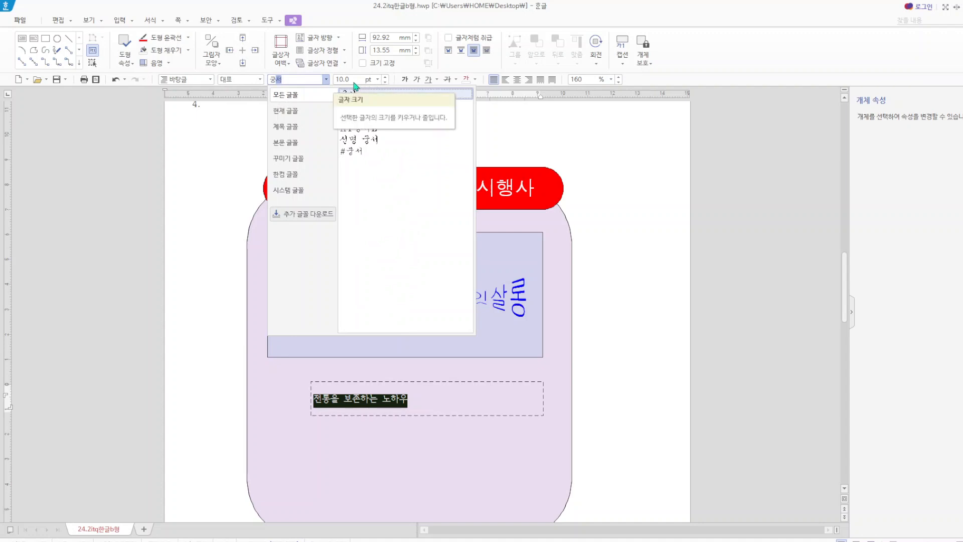
{"action": "left_click", "coordinate": [349, 94]}
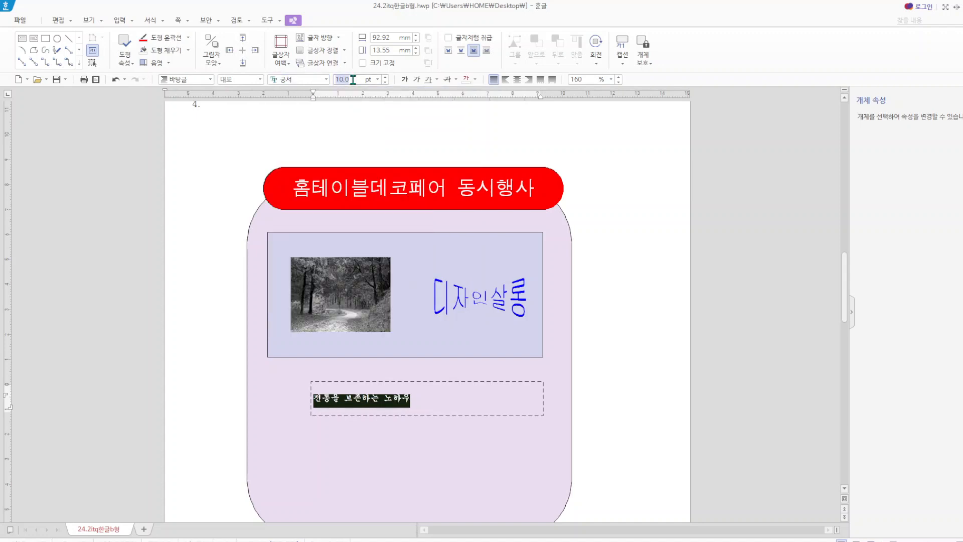
{"action": "type", "text": "18"}
{"action": "key", "text": "Return"}
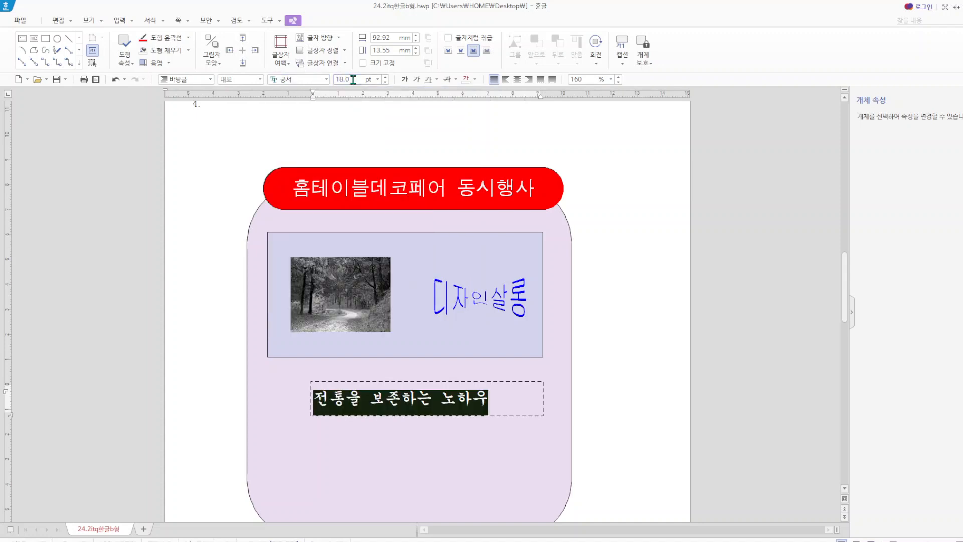
- Centre the text 전통을 보존하는 노하우 within its dashed text box
{"action": "left_click", "coordinate": [516, 79]}
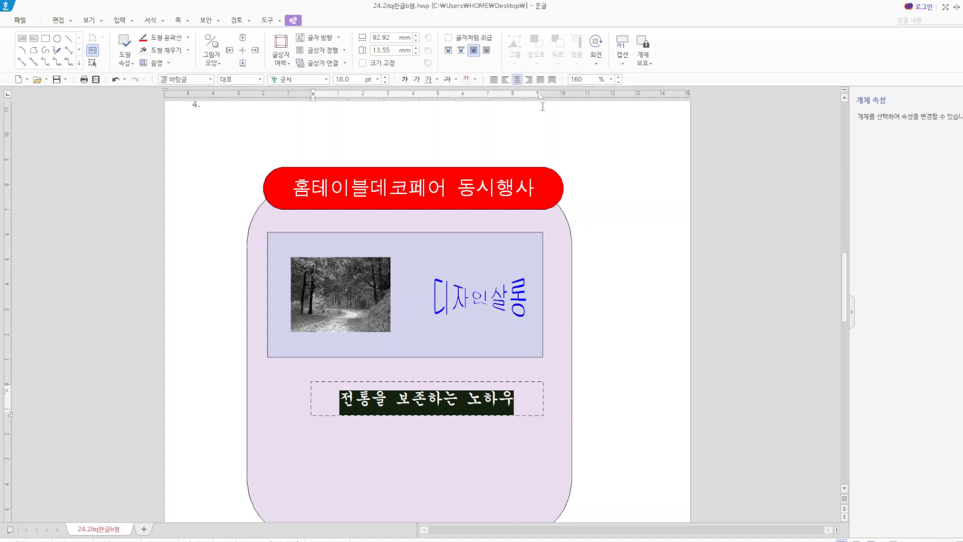
{"action": "left_click", "coordinate": [643, 401]}
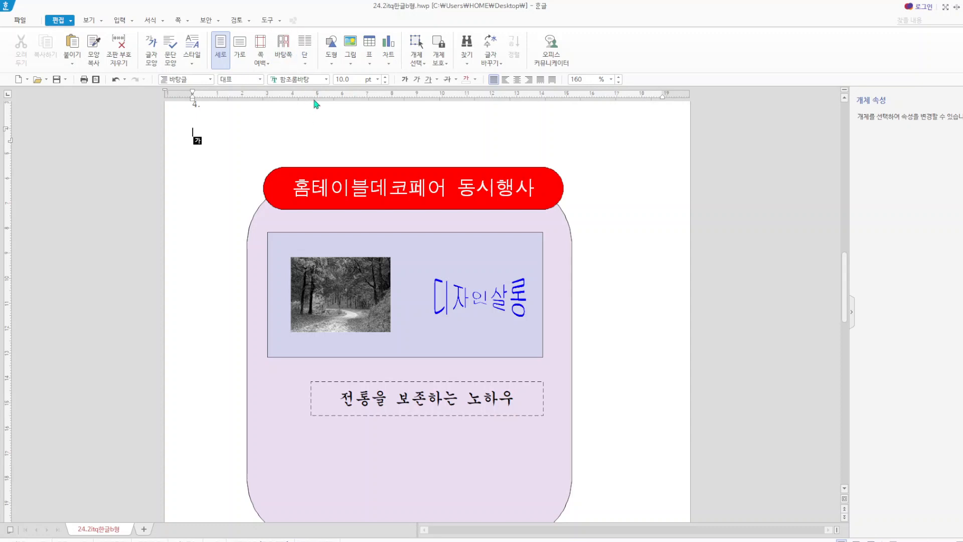
- Draw a rectangle in the page margin beside the large lavender shape and set its size to 15 mm wide by 10 mm high
{"action": "left_click", "coordinate": [332, 65]}
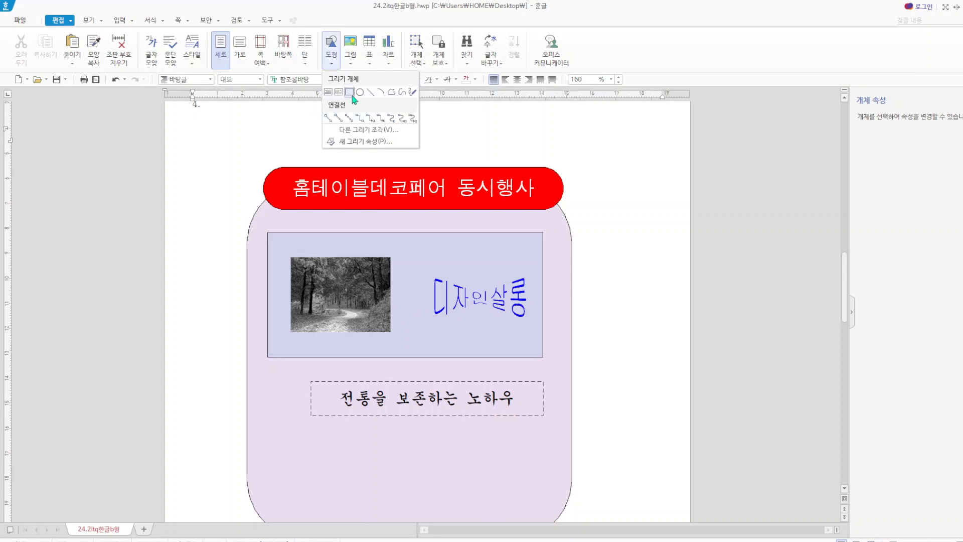
{"action": "left_click", "coordinate": [350, 91]}
{"action": "left_click_drag", "start_coordinate": [183, 385], "coordinate": [234, 411]}
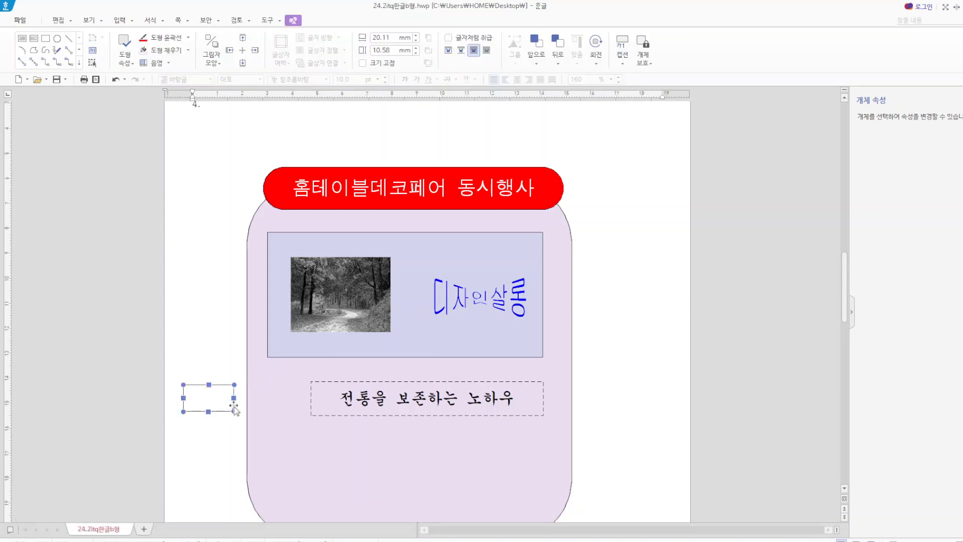
{"action": "double_click", "coordinate": [199, 401]}
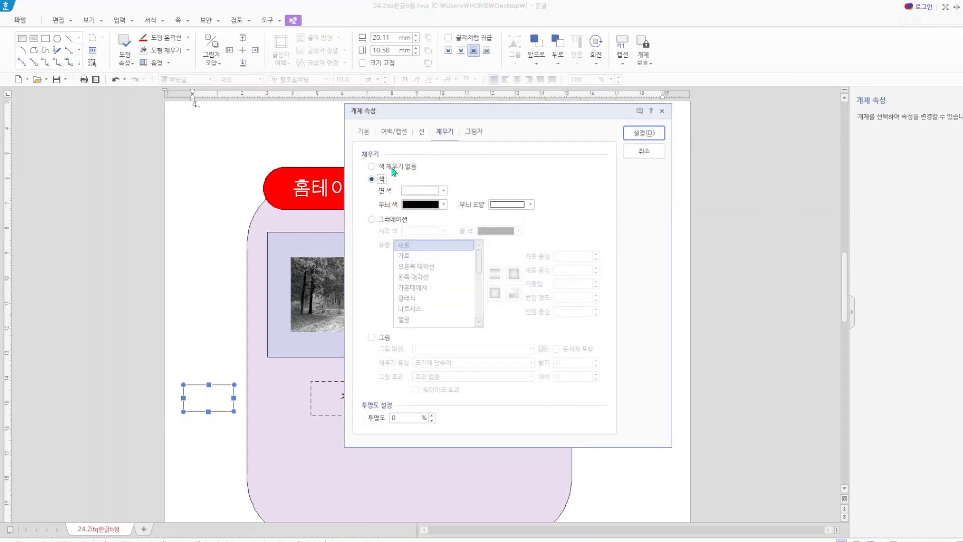
{"action": "key", "text": "Tab"}
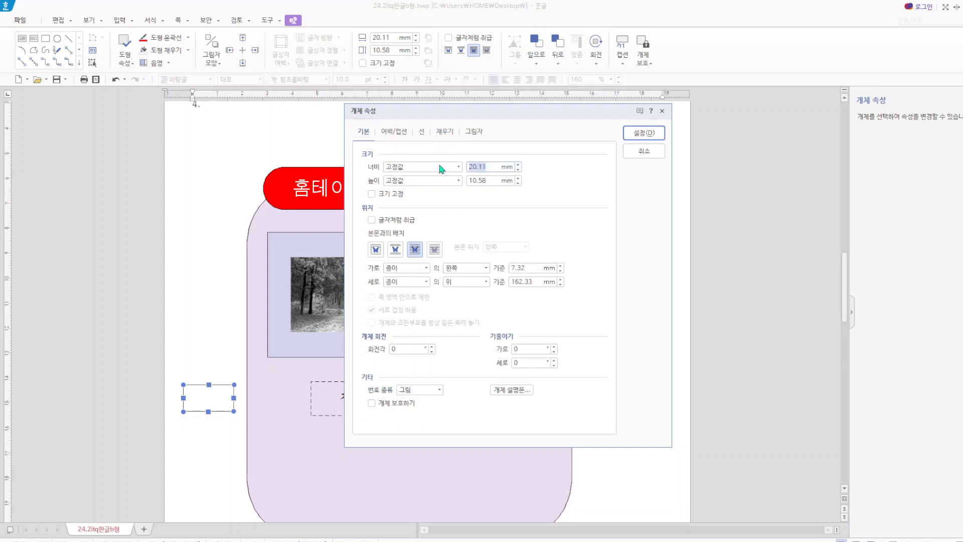
{"action": "type", "text": "15"}
{"action": "key", "text": "Tab"}
{"action": "type", "text": "10"}
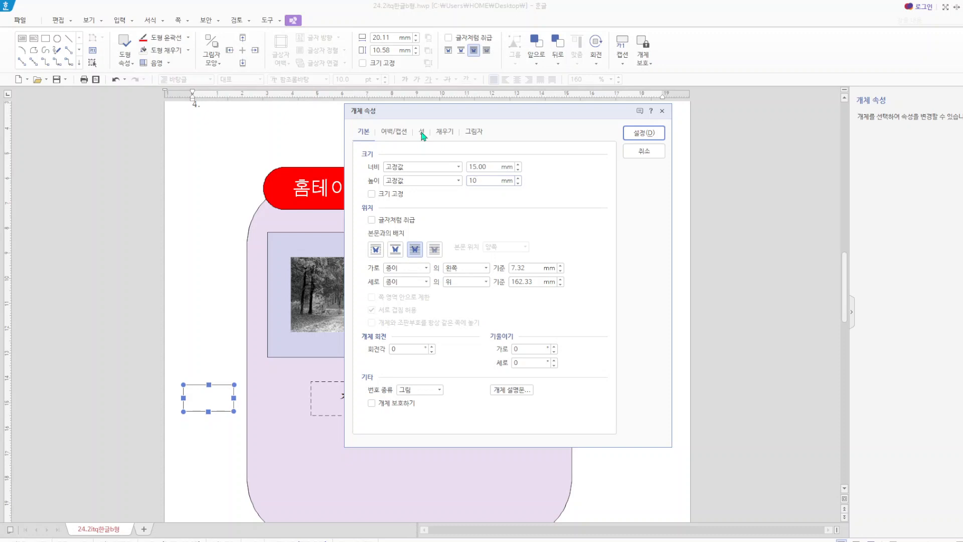
- Fill the small rectangle with a medium lavender-blue face colour
{"action": "left_click", "coordinate": [442, 134]}
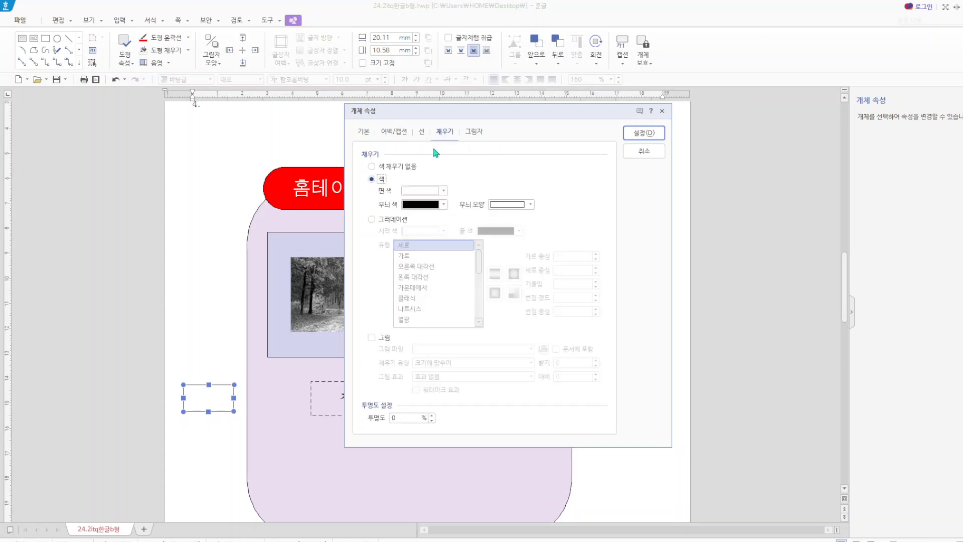
{"action": "left_click", "coordinate": [420, 194]}
{"action": "left_click", "coordinate": [445, 255]}
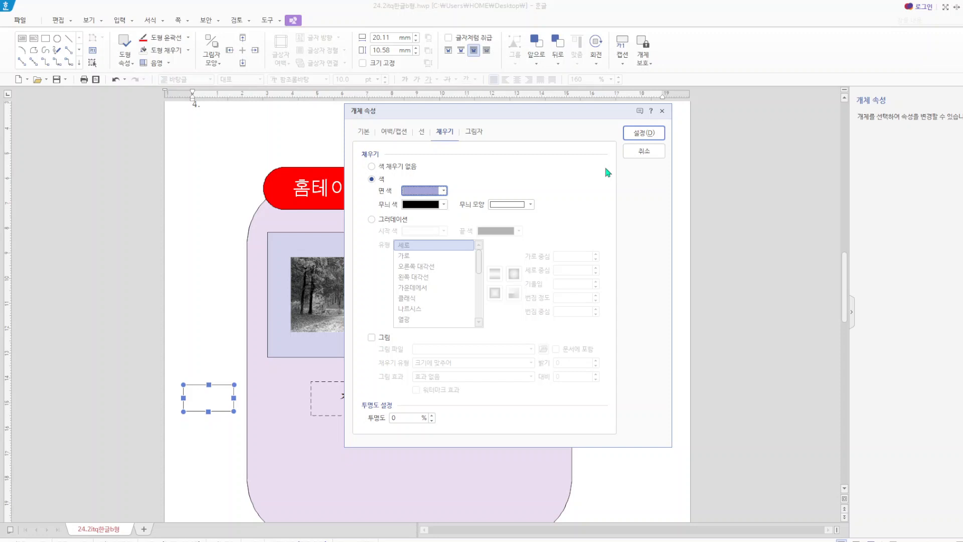
{"action": "left_click", "coordinate": [637, 136]}
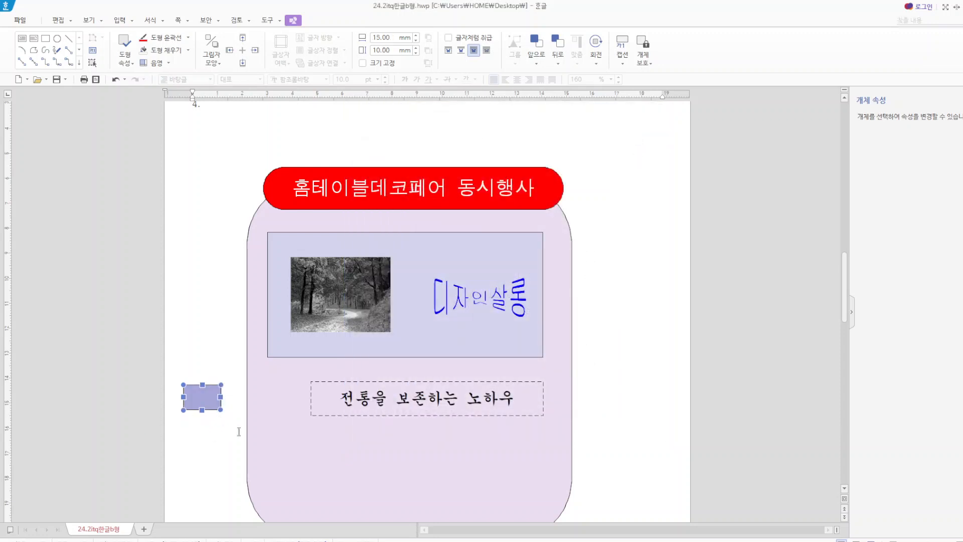
{"action": "left_click", "coordinate": [191, 451]}
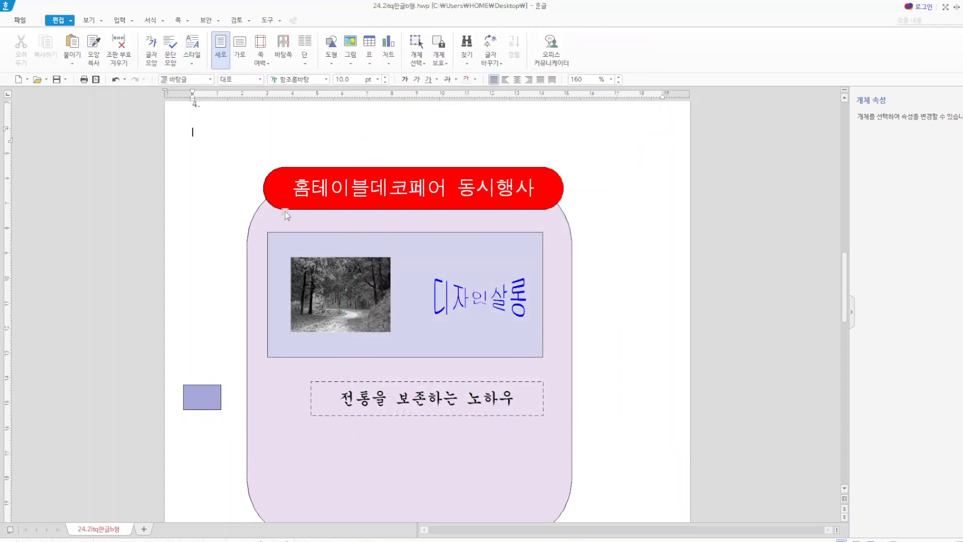
- Draw a text box about 9 mm wide and 16 mm high overlapping the small blue rectangle's lower corner and enter 가 in it
{"action": "left_click", "coordinate": [331, 65]}
{"action": "left_click", "coordinate": [337, 93]}
{"action": "left_click_drag", "start_coordinate": [201, 396], "coordinate": [225, 437]}
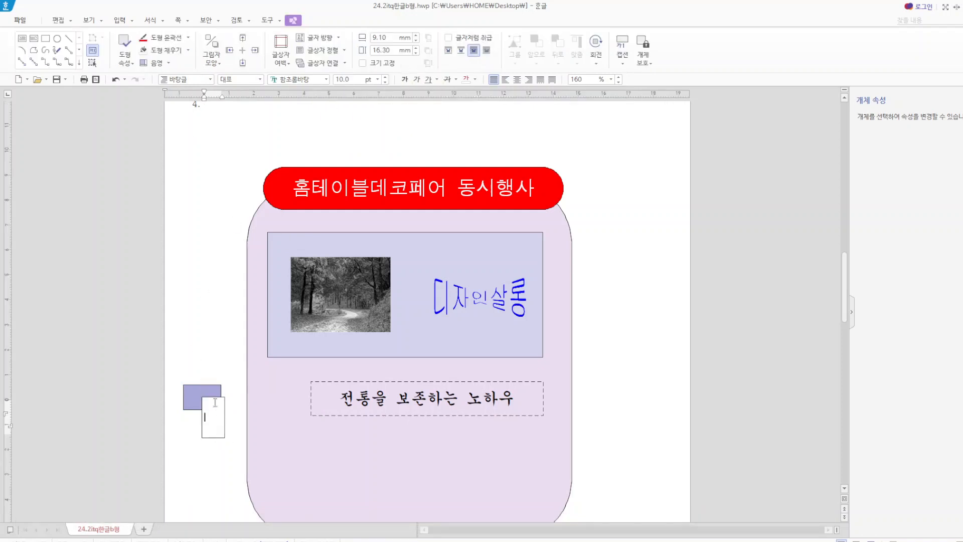
{"action": "type", "text": "가"}
- Format the character 가 in the 돋움 font at 20 pt
{"action": "left_click_drag", "start_coordinate": [215, 417], "coordinate": [203, 420]}
{"action": "key", "text": "F12"}
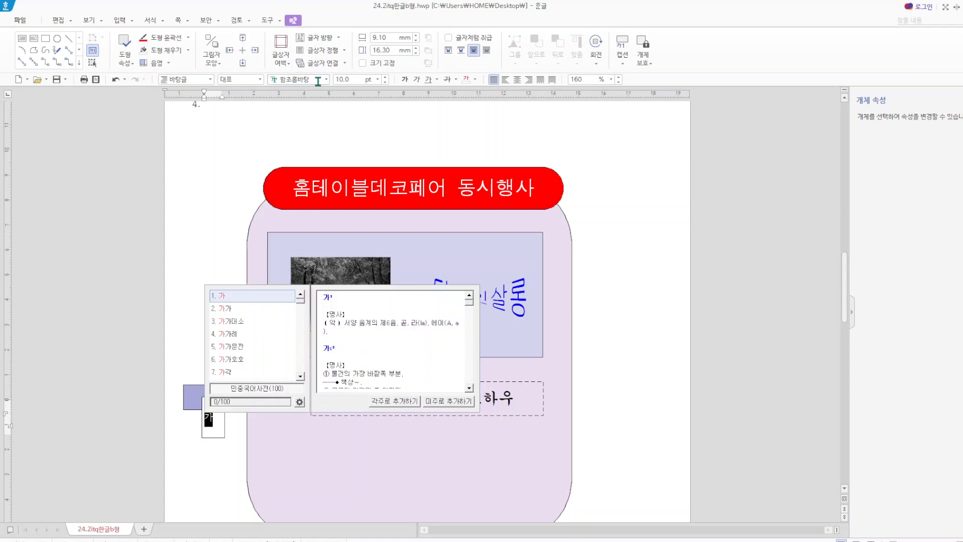
{"action": "left_click", "coordinate": [317, 81]}
{"action": "type", "text": "돋"}
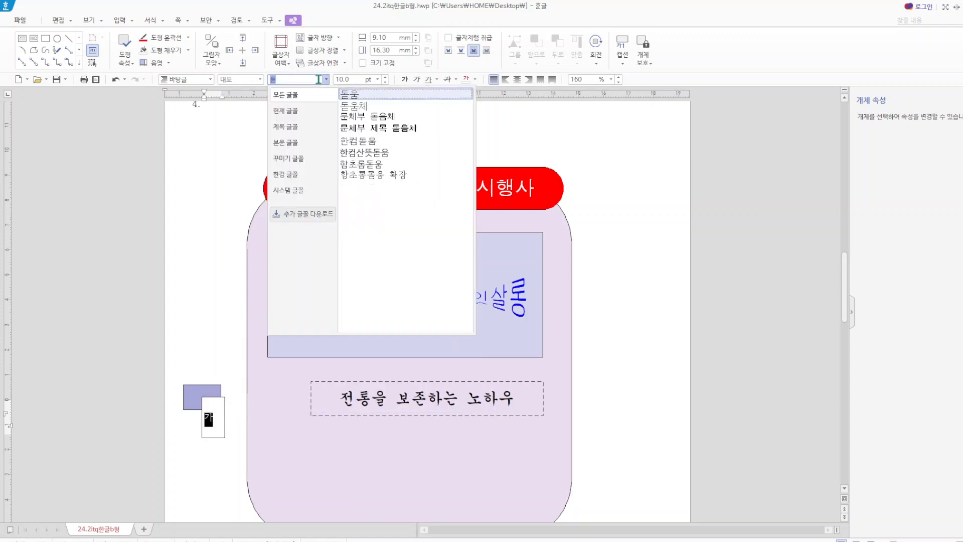
{"action": "left_click", "coordinate": [359, 96]}
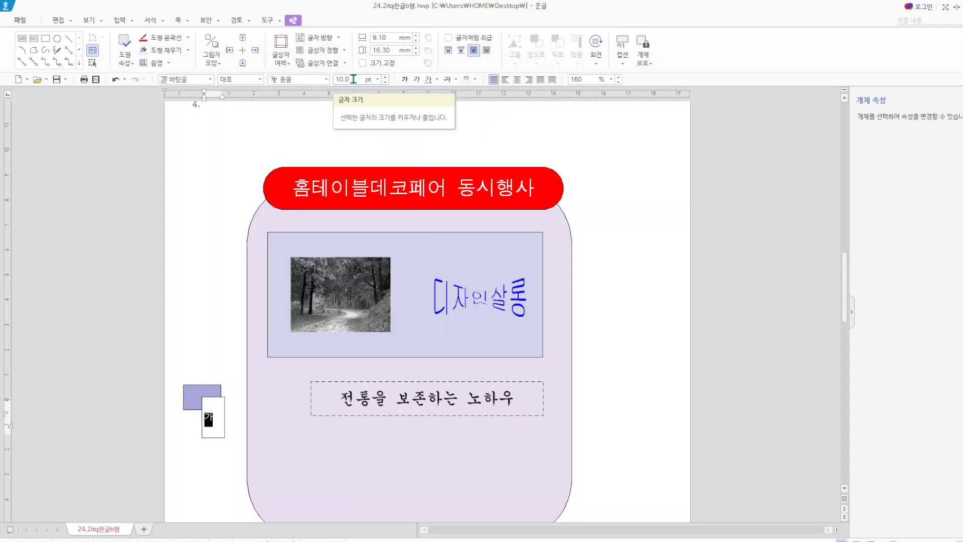
{"action": "left_click", "coordinate": [353, 80]}
{"action": "type", "text": "1"}
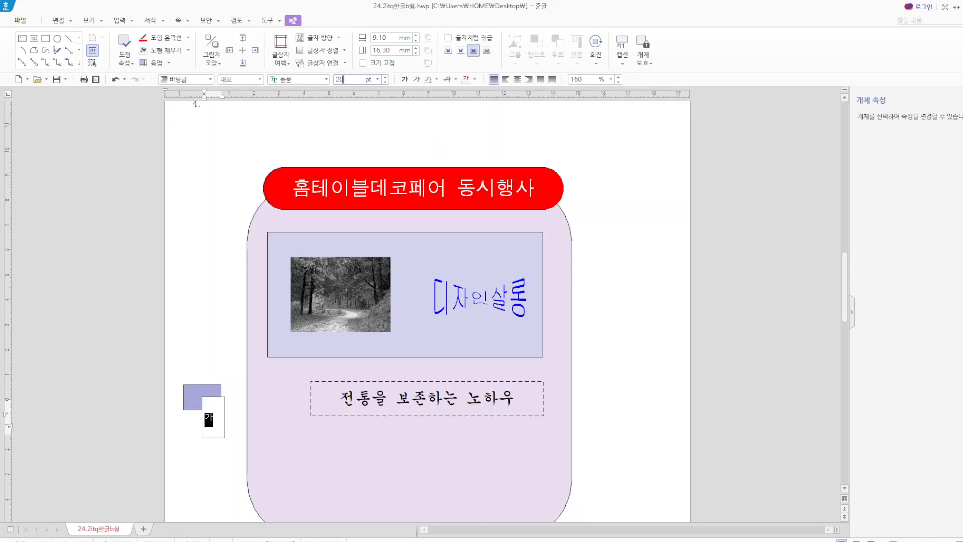
{"action": "key", "text": "Return"}
{"action": "key", "text": "Left"}
- Give the 가 text box rounded corners (둥근 모양)
{"action": "left_click", "coordinate": [215, 398]}
{"action": "double_click", "coordinate": [214, 398]}
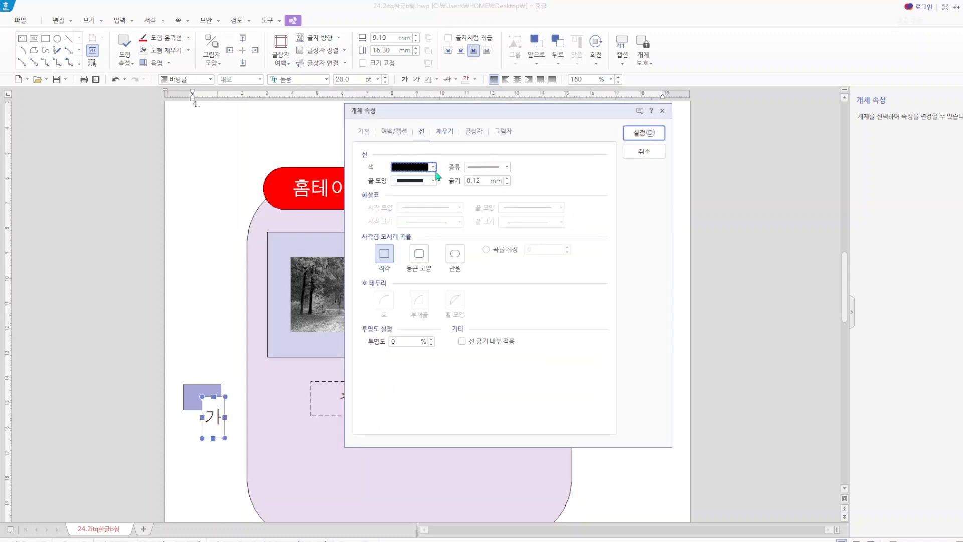
{"action": "left_click", "coordinate": [420, 254]}
{"action": "left_click", "coordinate": [634, 134]}
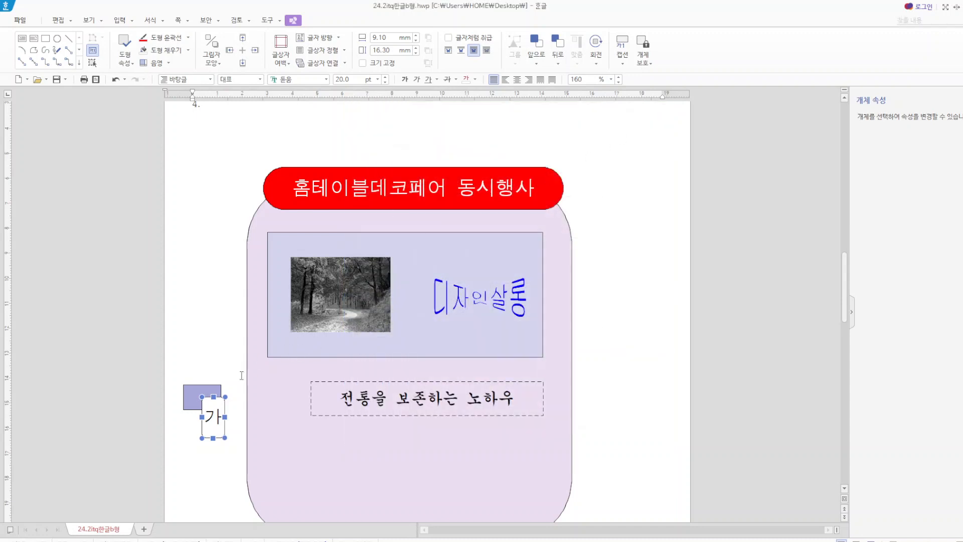
- Align the 가 text box with the blue rectangle's left edge and move both shapes beside the dashed text box
{"action": "left_click_drag", "start_coordinate": [207, 405], "coordinate": [199, 396]}
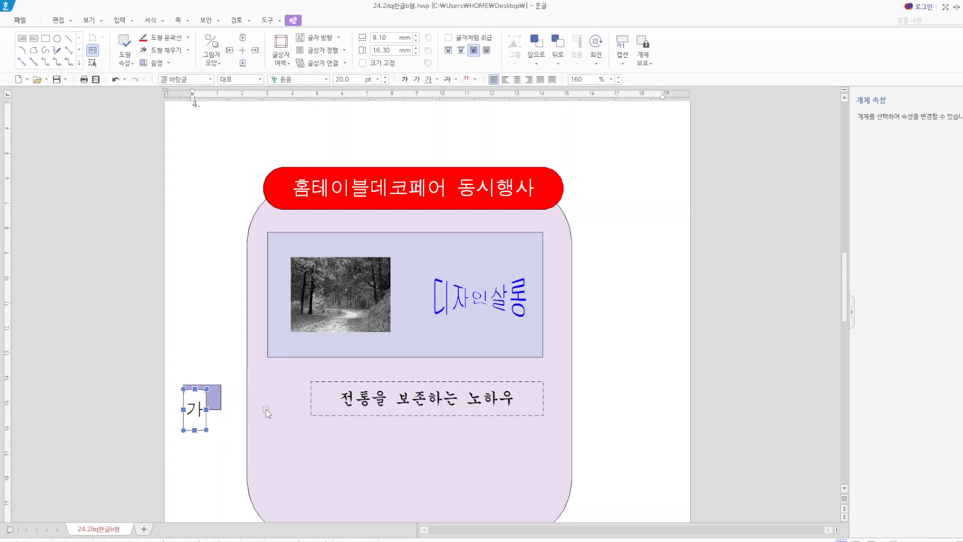
{"action": "left_click", "coordinate": [219, 400], "text": "shift"}
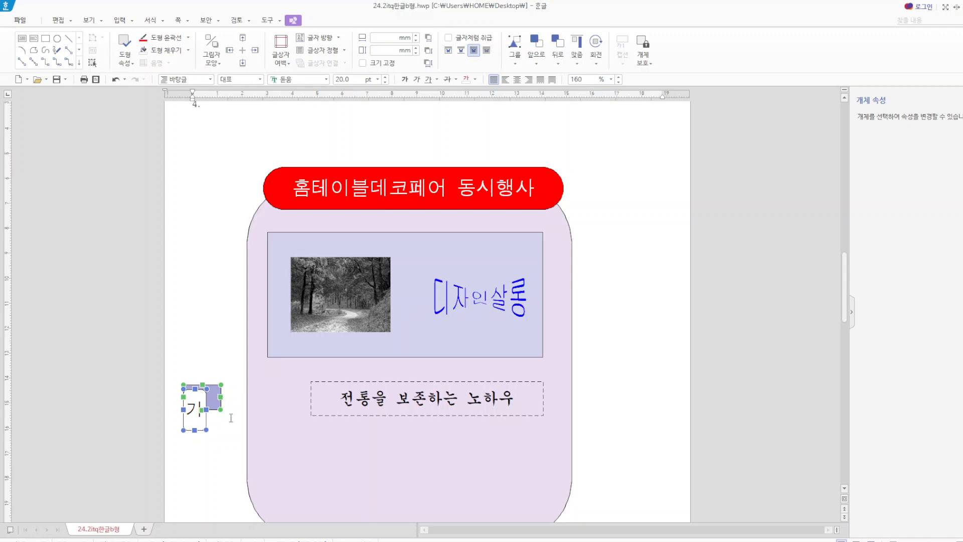
{"action": "left_click_drag", "start_coordinate": [200, 402], "coordinate": [280, 399]}
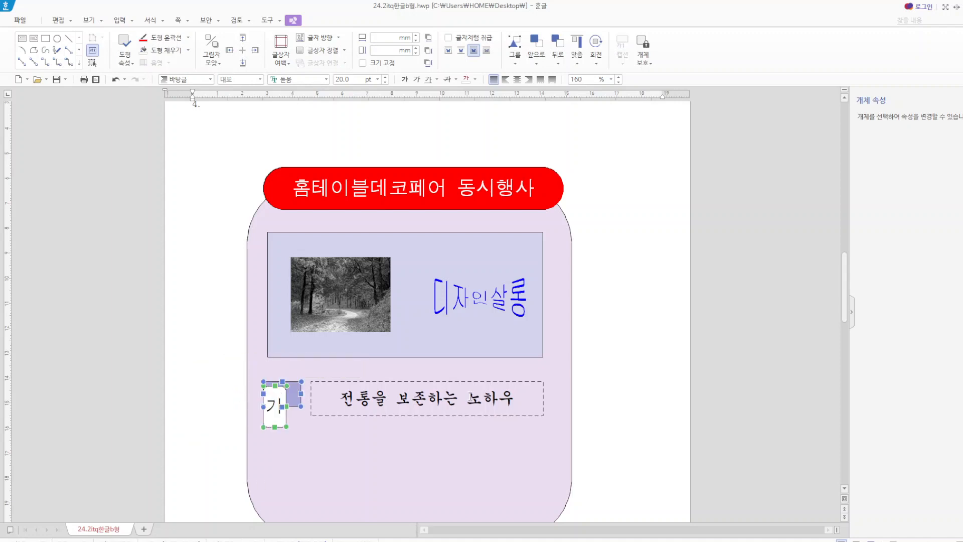
- Copy the 가 box, blue rectangle and dashed text box together twice straight down to make three rows
{"action": "scroll", "coordinate": [709, 367], "scroll_direction": "down", "scroll_amount": 3}
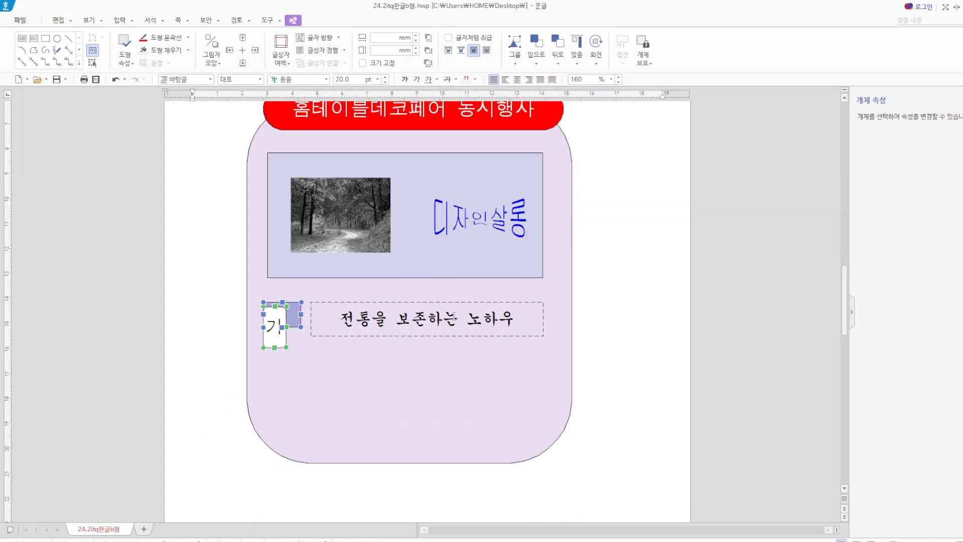
{"action": "left_click", "coordinate": [433, 305], "text": "shift"}
{"action": "left_click_drag", "start_coordinate": [427, 317], "coordinate": [471, 420]}
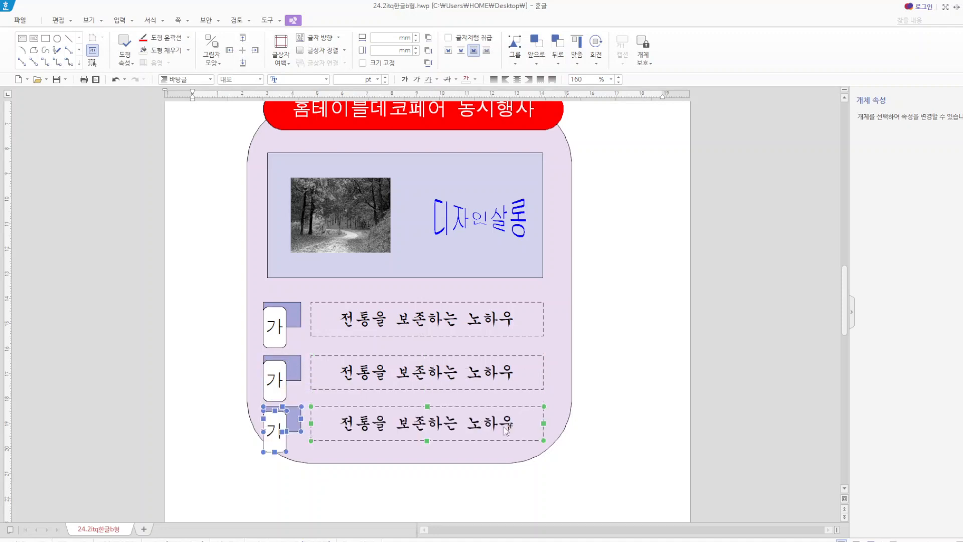
{"action": "left_click", "coordinate": [611, 411]}
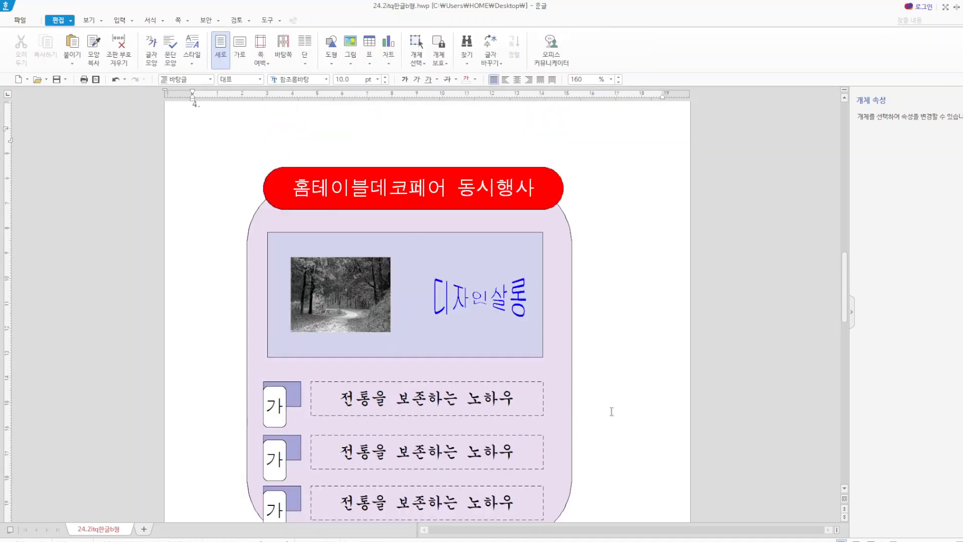
- Nudge the three objects of the first row slightly upward, closer to the light blue rectangle
{"action": "scroll", "coordinate": [599, 399], "scroll_direction": "down", "scroll_amount": 3}
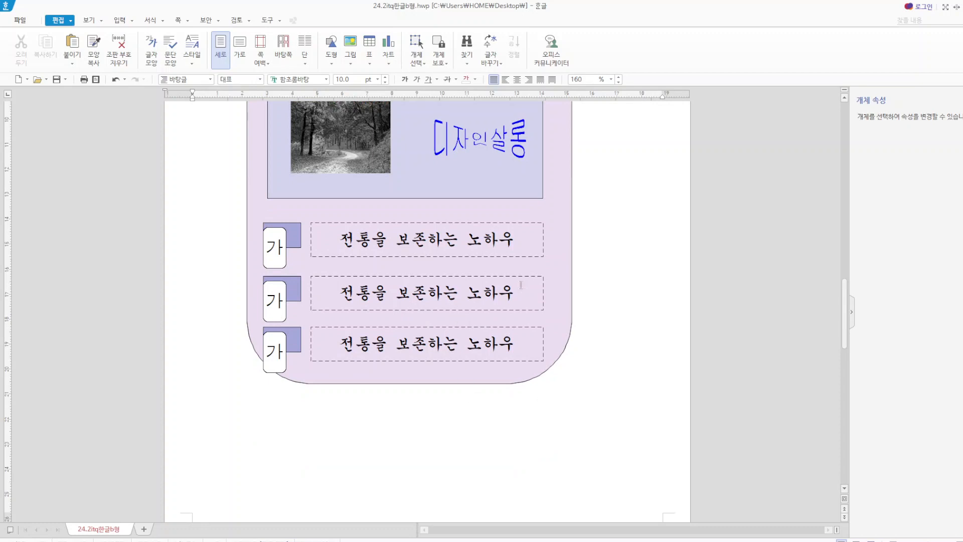
{"action": "left_click", "coordinate": [296, 234]}
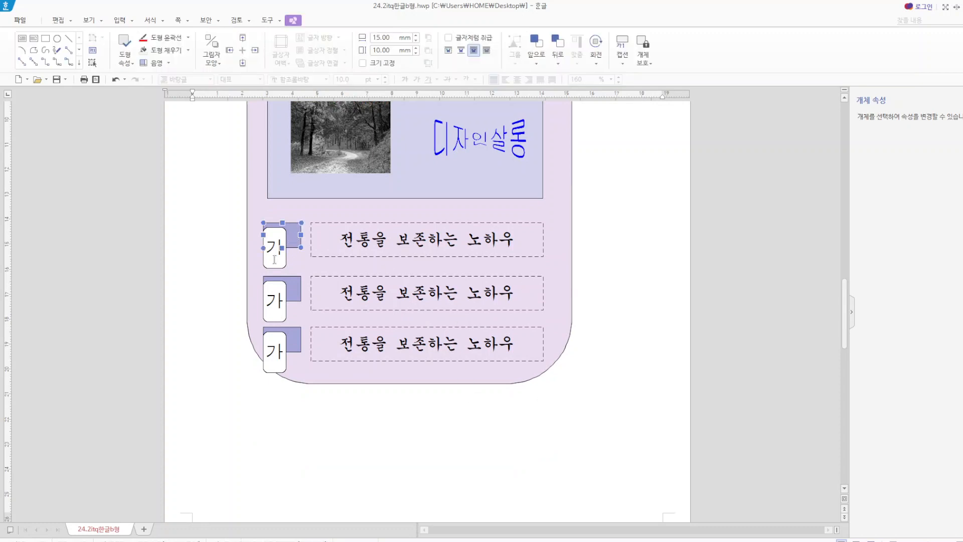
{"action": "left_click", "coordinate": [276, 264], "text": "shift"}
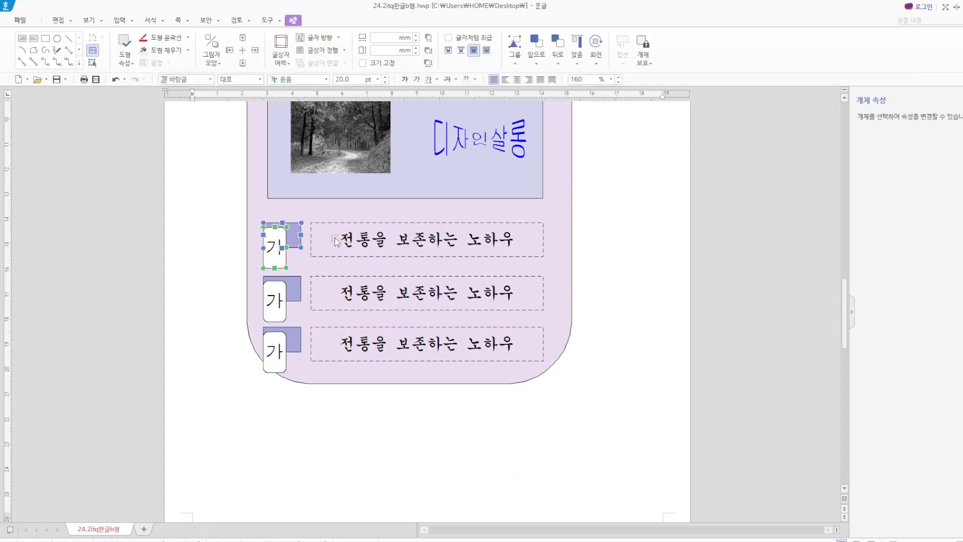
{"action": "left_click", "coordinate": [429, 256], "text": "shift"}
{"action": "key", "text": "Up"}
{"action": "key", "text": "Up"}
{"action": "key", "text": "Up"}
{"action": "key", "text": "Up"}
{"action": "key", "text": "Up"}
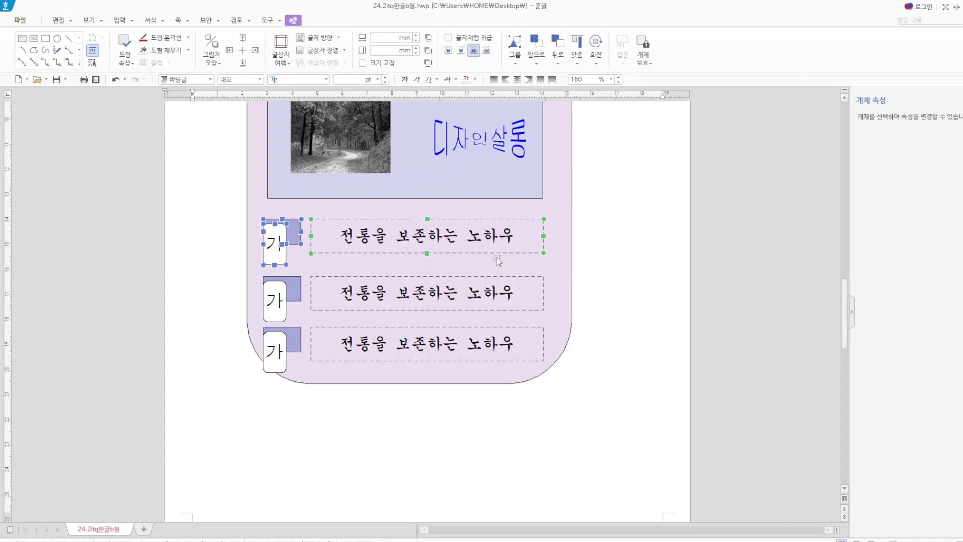
- Move all objects of the second and third rows up together, closer to the first row
{"action": "left_click", "coordinate": [295, 288]}
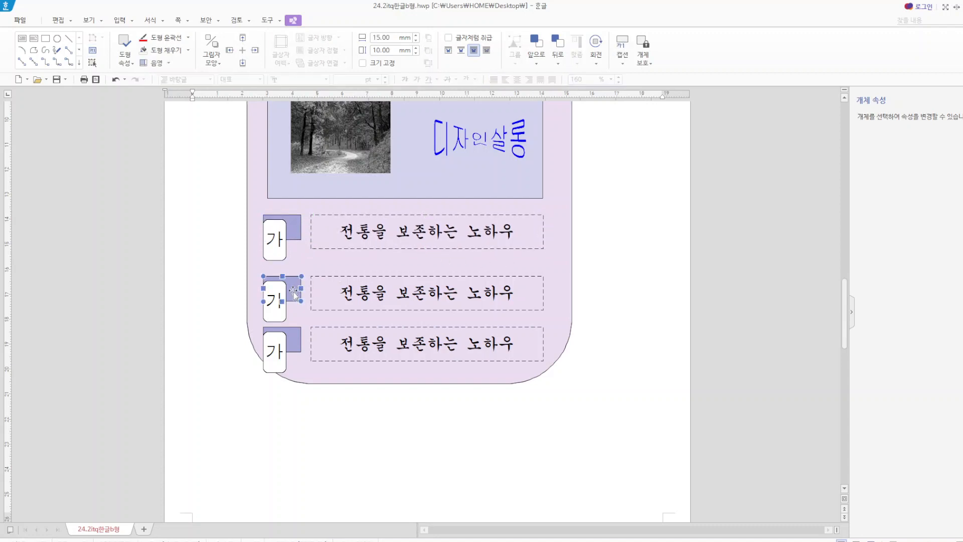
{"action": "left_click", "coordinate": [280, 321], "text": "shift"}
{"action": "left_click", "coordinate": [344, 283], "text": "shift"}
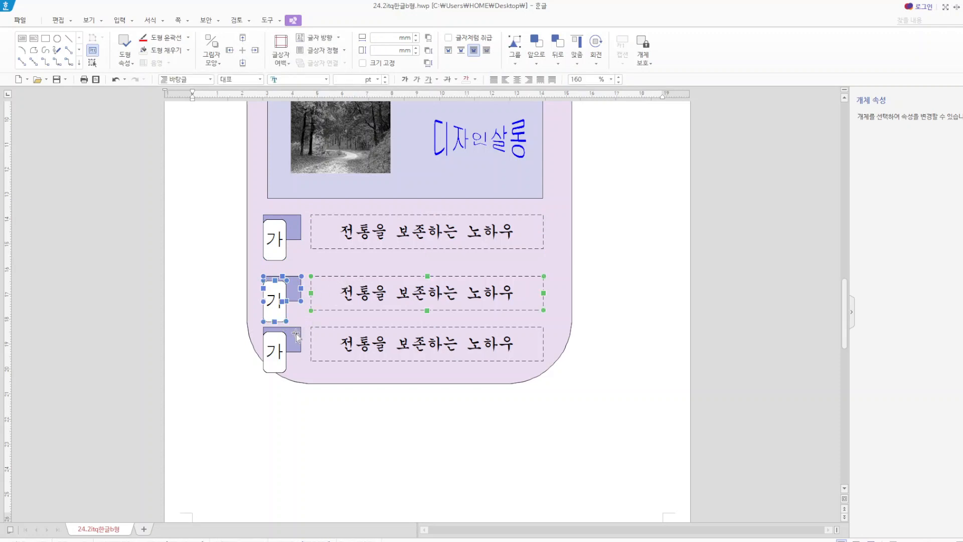
{"action": "left_click", "coordinate": [296, 335], "text": "shift"}
{"action": "left_click", "coordinate": [279, 343], "text": "shift"}
{"action": "left_click", "coordinate": [469, 321], "text": "shift"}
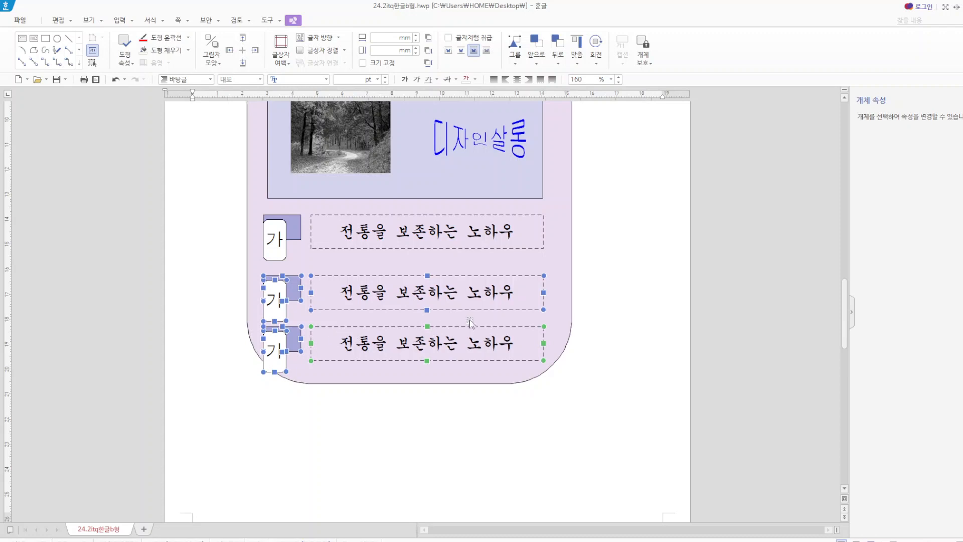
{"action": "left_click_drag", "start_coordinate": [472, 321], "coordinate": [472, 304]}
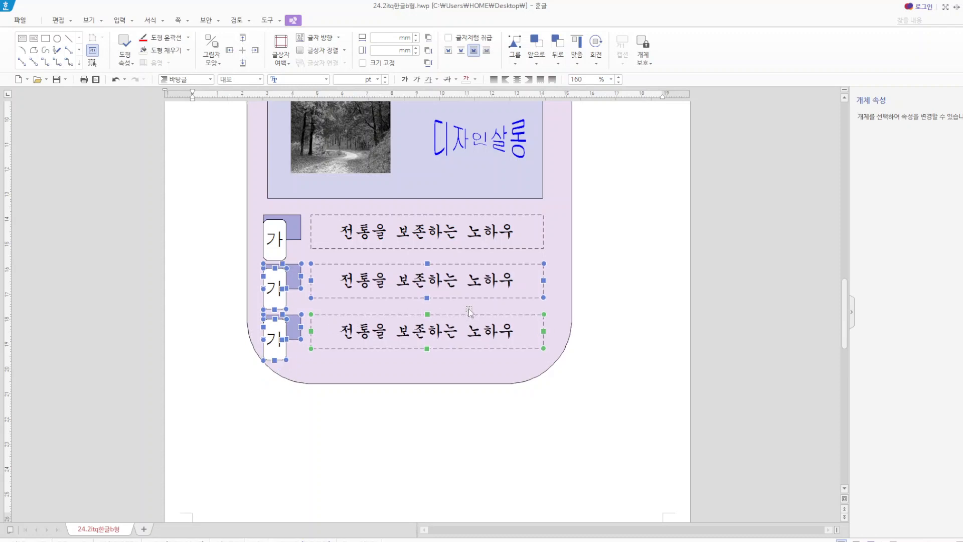
{"action": "left_click", "coordinate": [547, 402]}
- Nudge the three objects of the middle row slightly down to even out the spacing between the rows
{"action": "scroll", "coordinate": [542, 347], "scroll_direction": "down", "scroll_amount": 3}
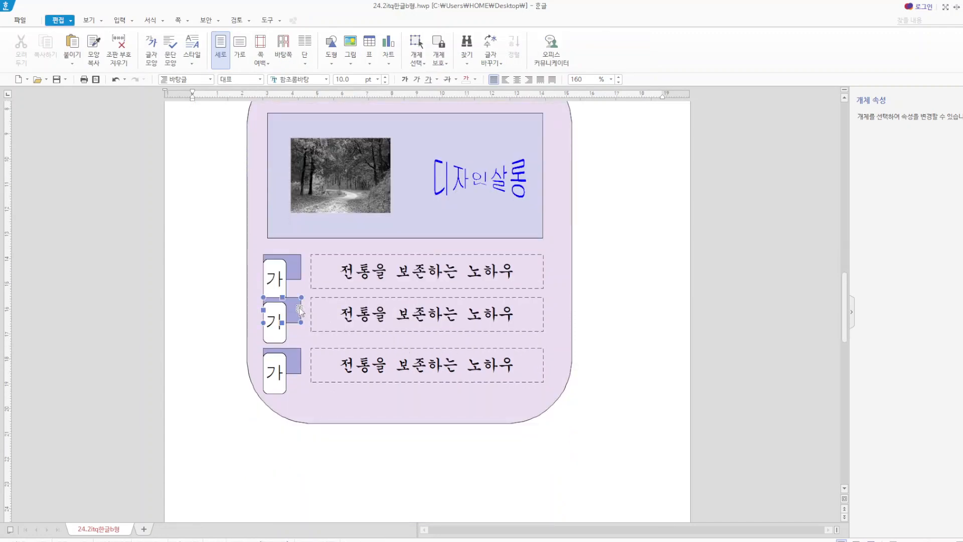
{"action": "left_click", "coordinate": [281, 299]}
{"action": "left_click", "coordinate": [276, 331], "text": "shift"}
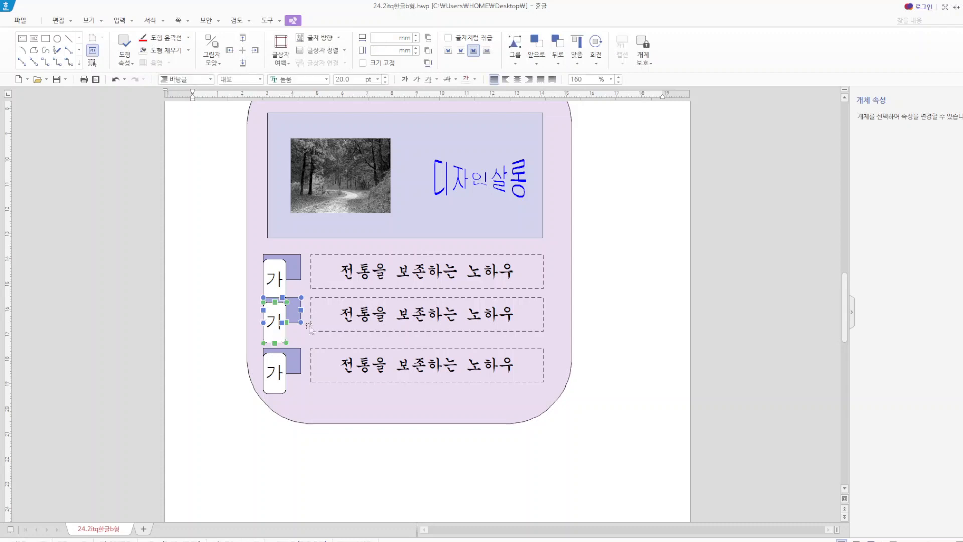
{"action": "left_click", "coordinate": [334, 319], "text": "shift"}
{"action": "key", "text": "Down"}
{"action": "key", "text": "Down"}
{"action": "key", "text": "Down"}
{"action": "key", "text": "Down"}
{"action": "key", "text": "Down"}
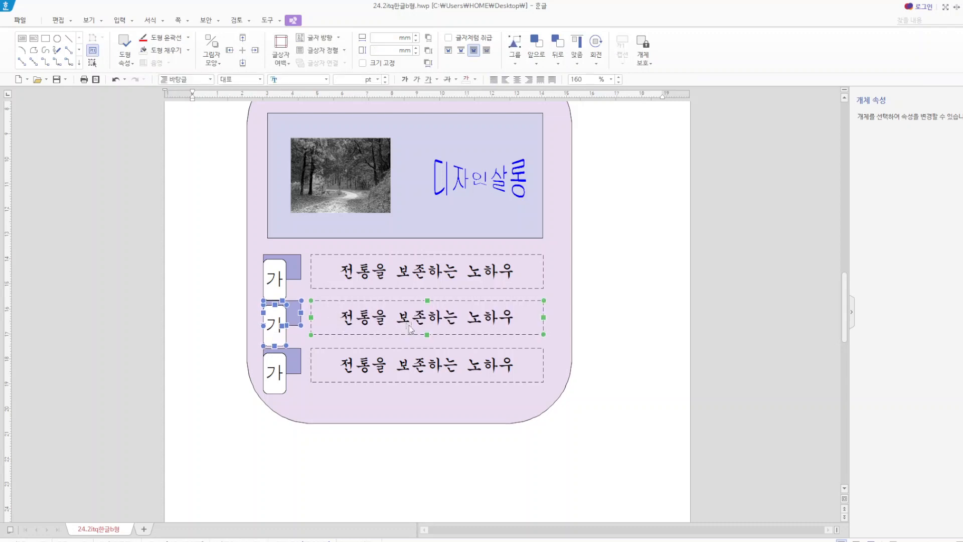
- Nudge the middle row down slightly more, and relabel the second and third white boxes 나 and 다
{"action": "key", "text": "Down"}
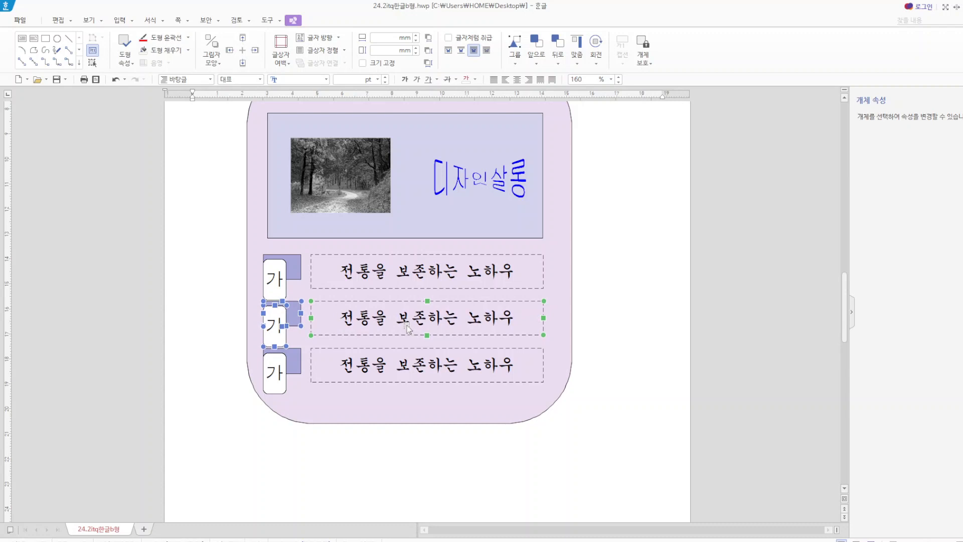
{"action": "key", "text": "Escape"}
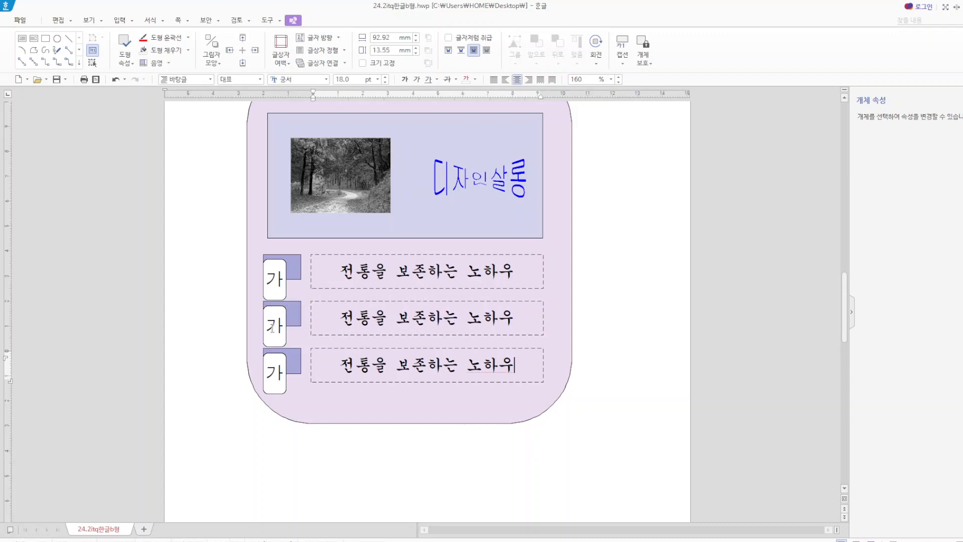
{"action": "double_click", "coordinate": [281, 326]}
{"action": "type", "text": "나"}
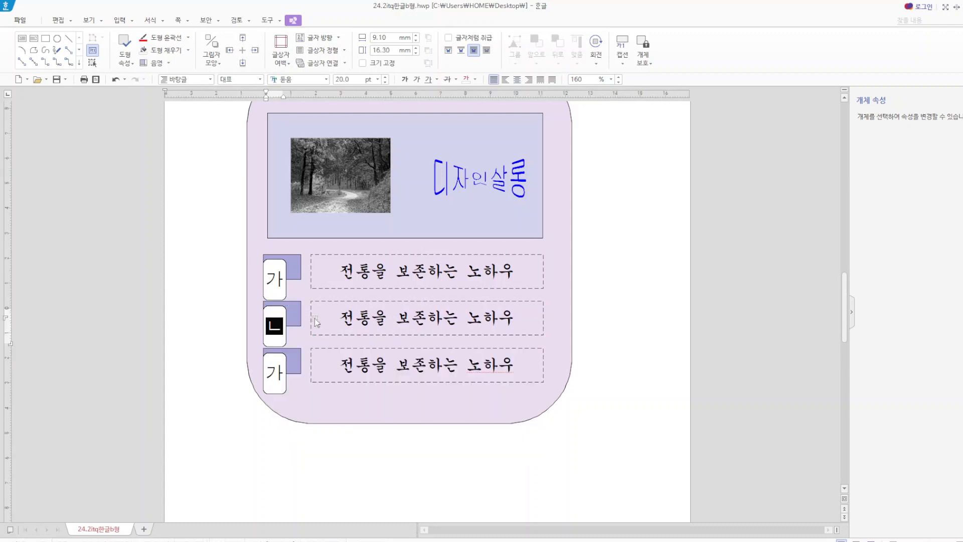
{"action": "double_click", "coordinate": [271, 372]}
{"action": "type", "text": "다"}
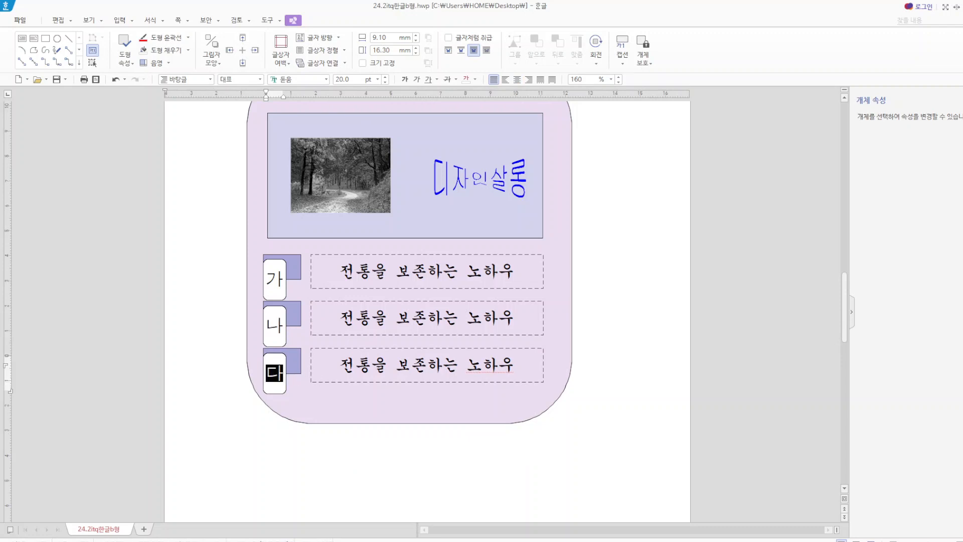
- Change the fill colour of the rectangle behind the 나 box to light orange
{"action": "left_click", "coordinate": [296, 319]}
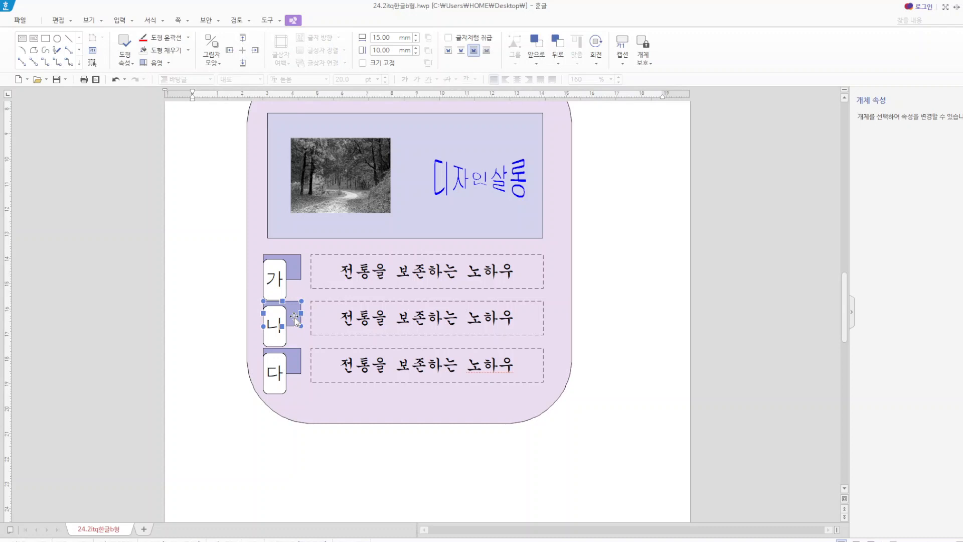
{"action": "double_click", "coordinate": [296, 319]}
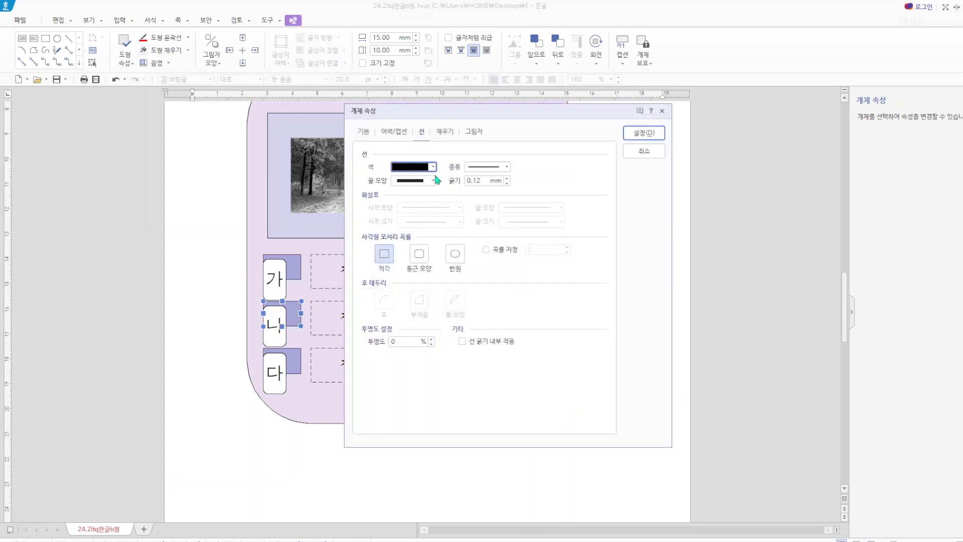
{"action": "left_click", "coordinate": [441, 131]}
{"action": "left_click", "coordinate": [419, 191]}
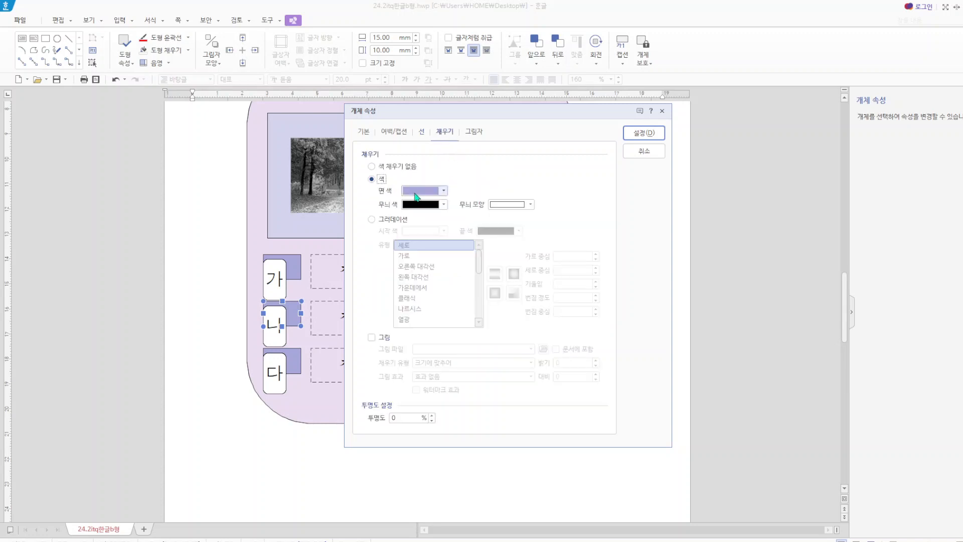
{"action": "left_click", "coordinate": [461, 253]}
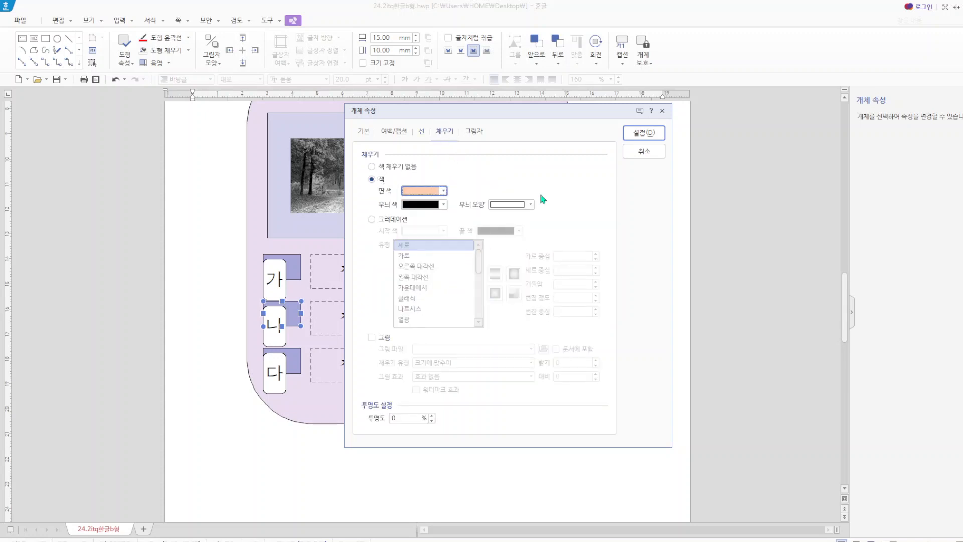
{"action": "left_click", "coordinate": [651, 132]}
- Change the fill colour of the rectangle behind the 다 box to light yellow and deselect it
{"action": "left_click", "coordinate": [297, 363]}
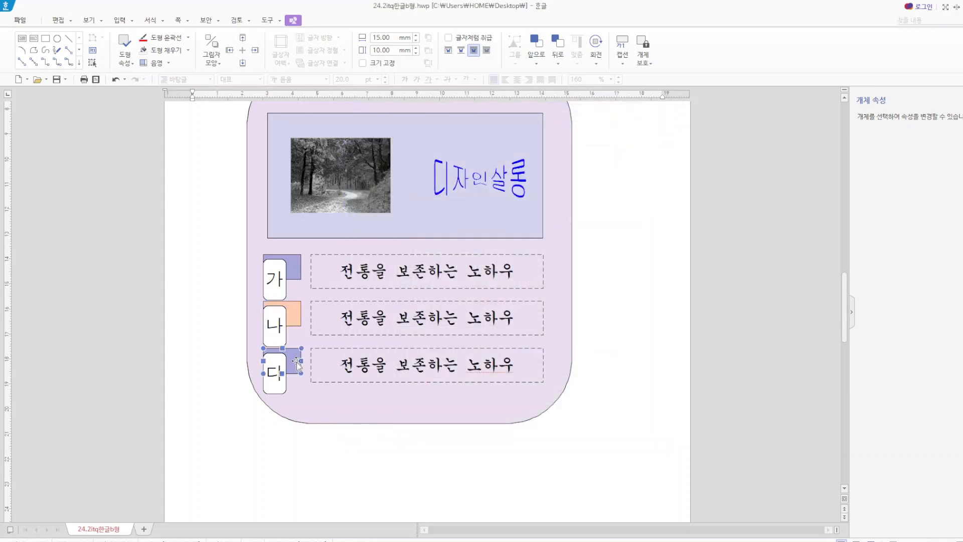
{"action": "double_click", "coordinate": [297, 363]}
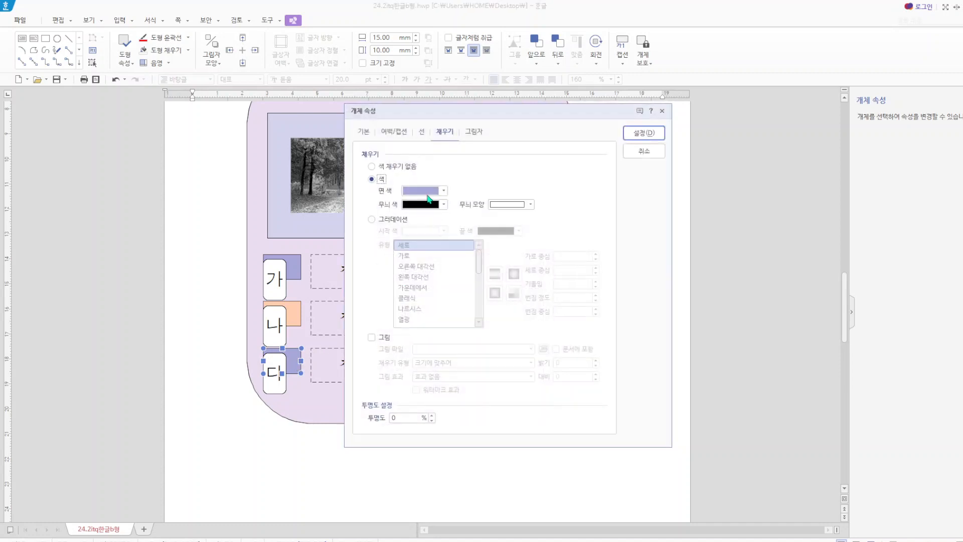
{"action": "left_click", "coordinate": [428, 193]}
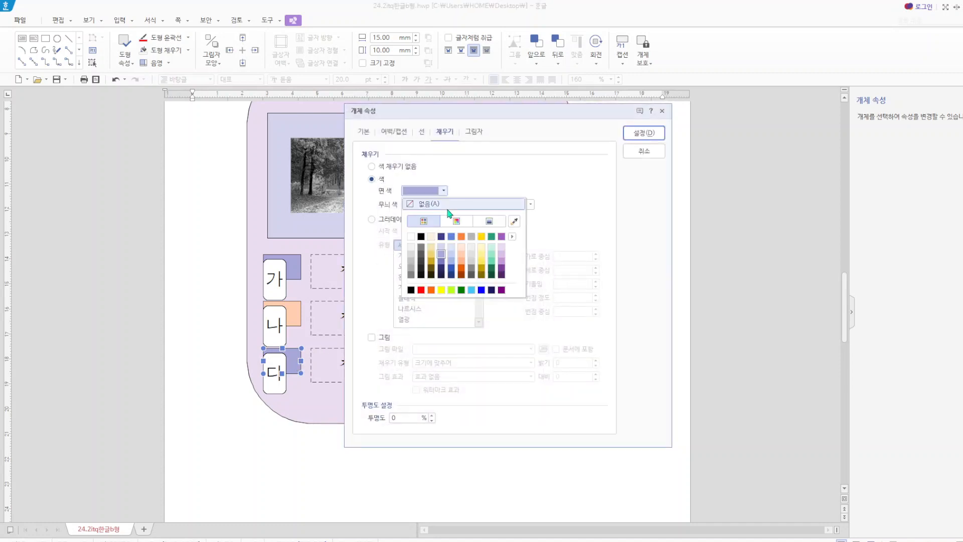
{"action": "left_click", "coordinate": [481, 247]}
{"action": "left_click", "coordinate": [644, 132]}
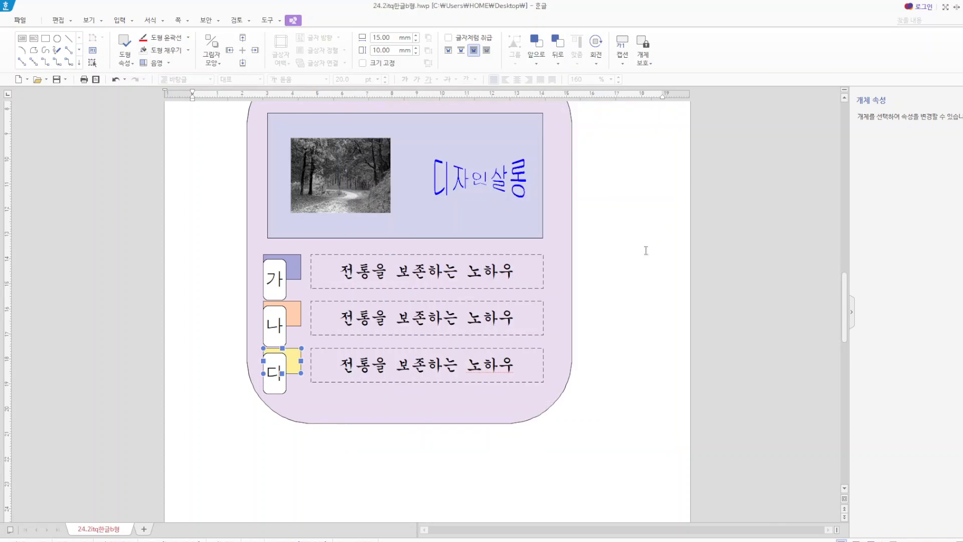
{"action": "left_click", "coordinate": [644, 249]}
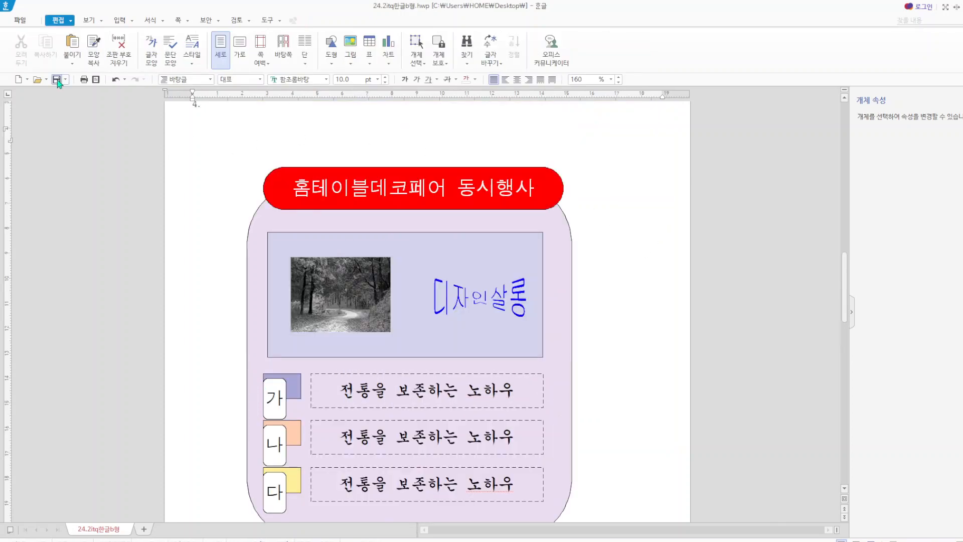
- Delete the footnote attached to 트렌드 in the first line of the article on the following page
{"action": "scroll", "coordinate": [288, 161], "scroll_direction": "up", "scroll_amount": 3}
{"action": "scroll", "coordinate": [301, 228], "scroll_direction": "down", "scroll_amount": 12}
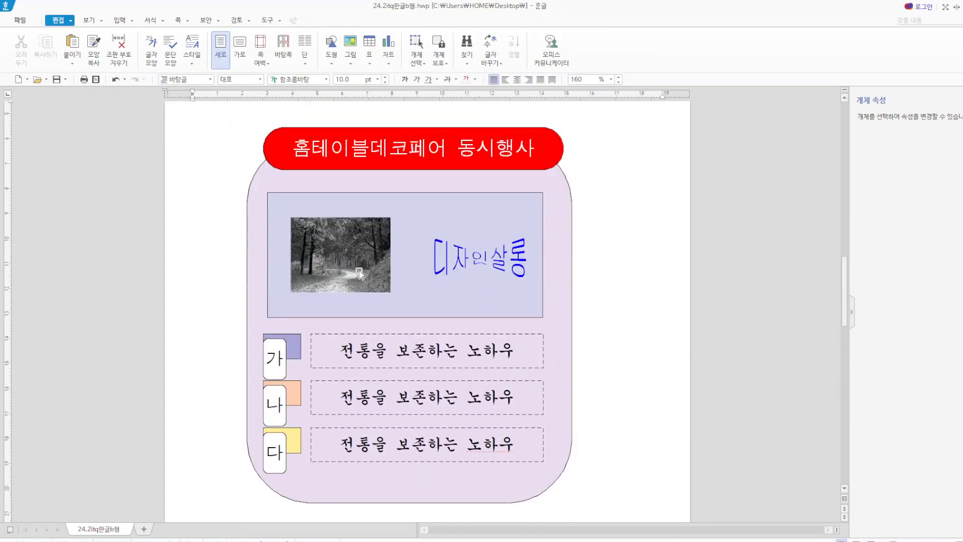
{"action": "scroll", "coordinate": [360, 280], "scroll_direction": "down", "scroll_amount": 1}
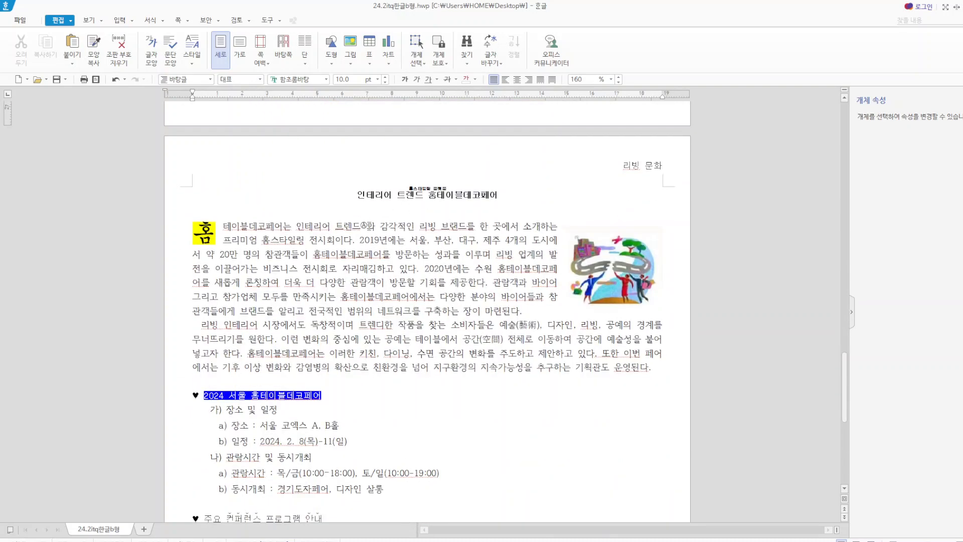
{"action": "key", "text": "BackSpace"}
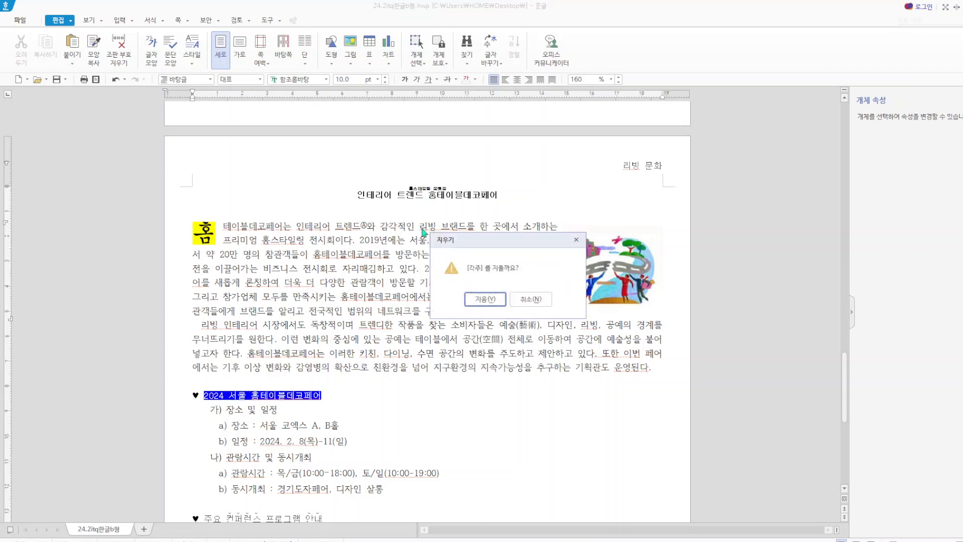
{"action": "left_click", "coordinate": [482, 299]}
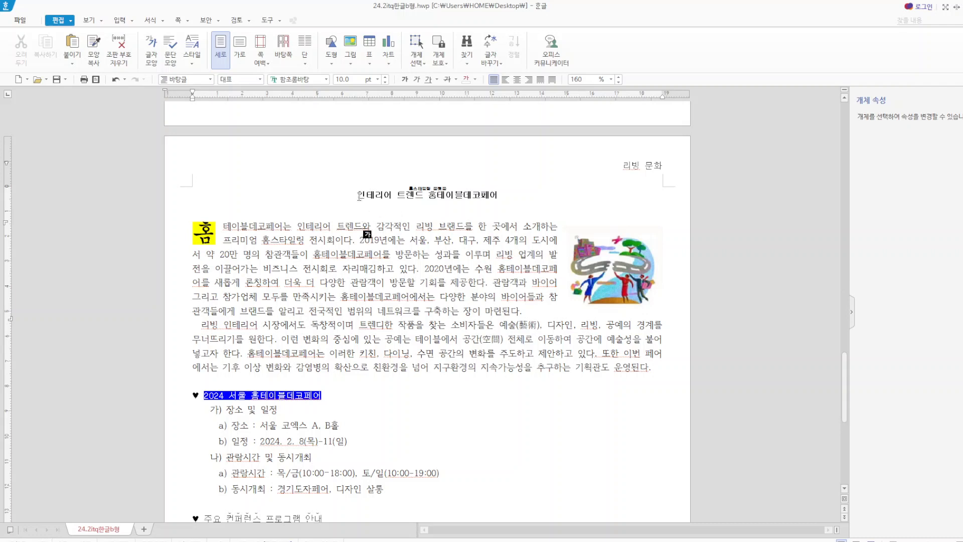
- Apply the ruby text 홈스타일링 플랫폼 above the article title 인테리어 트렌드 홈테이블데코페어
{"action": "left_click_drag", "start_coordinate": [359, 196], "coordinate": [477, 195]}
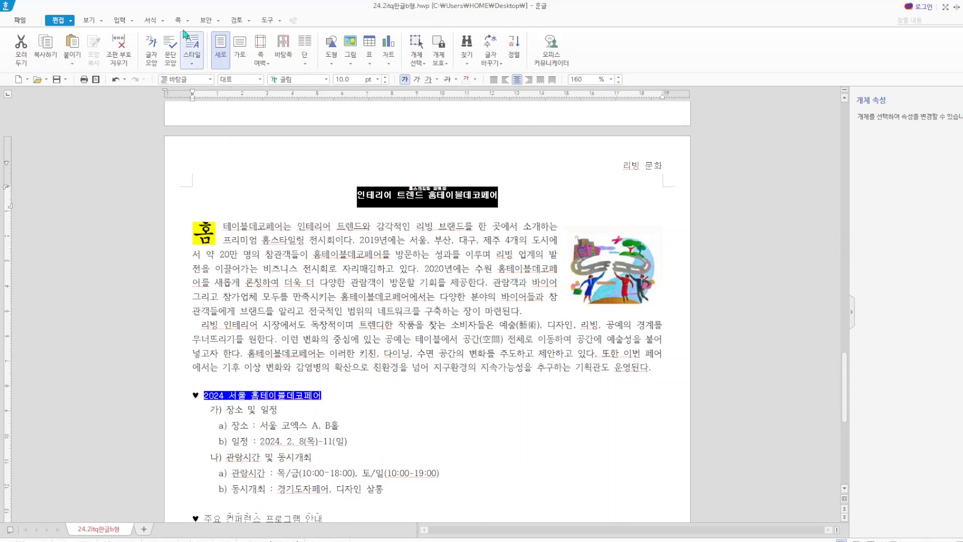
{"action": "left_click", "coordinate": [133, 22]}
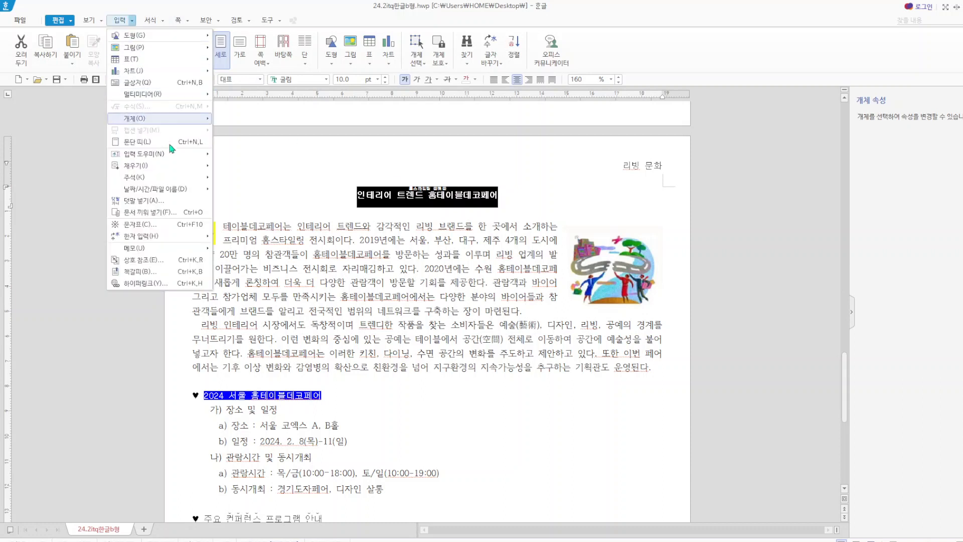
{"action": "left_click", "coordinate": [145, 200]}
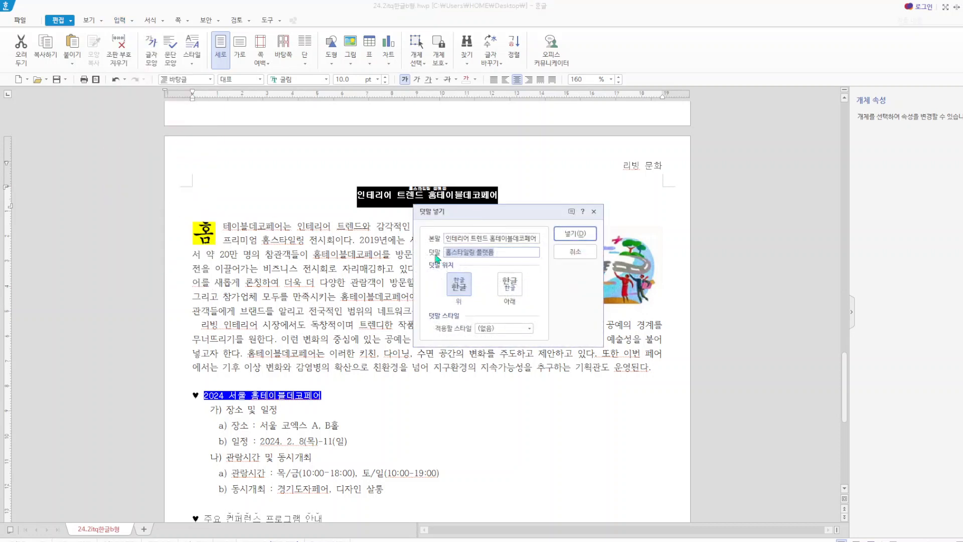
{"action": "left_click", "coordinate": [566, 235]}
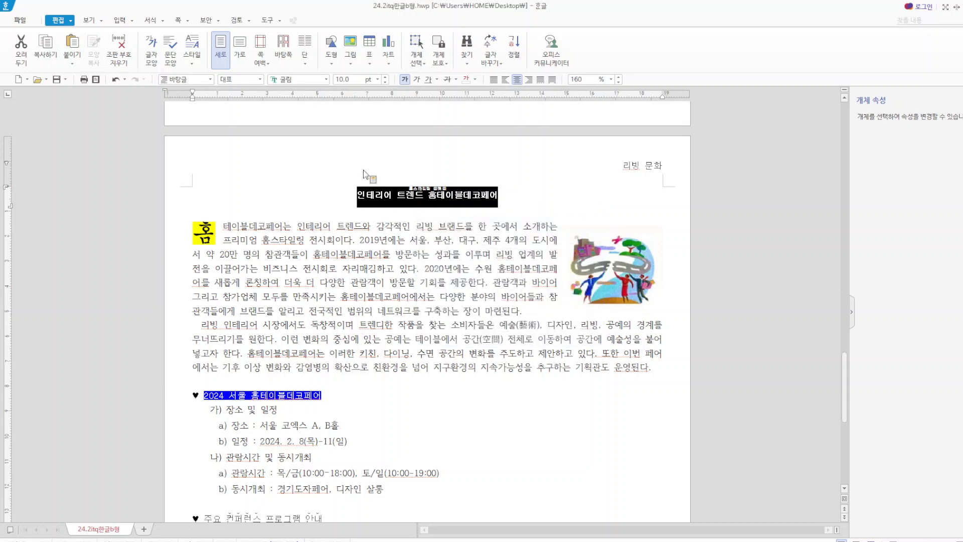
- Set the font size of the article title to 18 pt
{"action": "left_click", "coordinate": [353, 79]}
{"action": "type", "text": "1"}
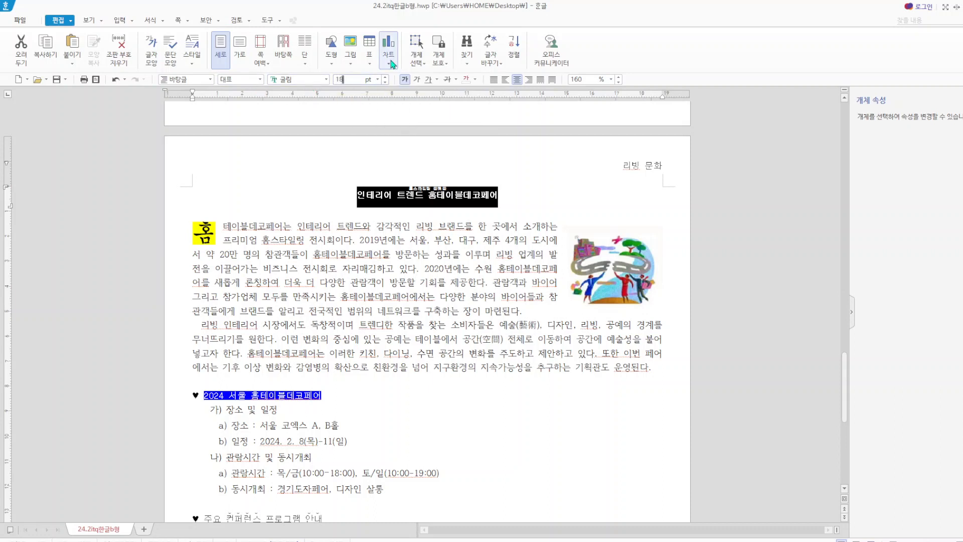
{"action": "type", "text": "8"}
{"action": "key", "text": "Return"}
{"action": "left_click", "coordinate": [592, 222]}
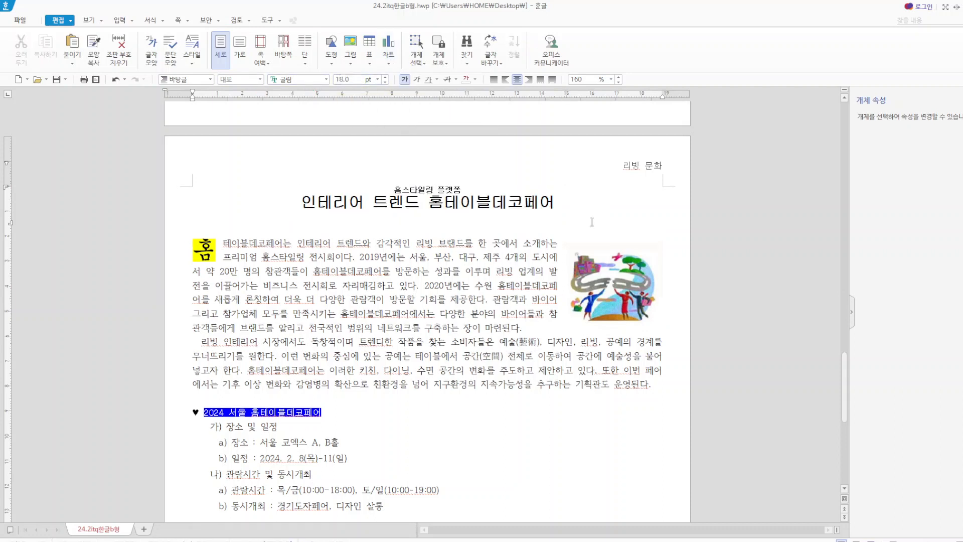
- Remove the drop cap decoration from the first letter 홈 of the article's first paragraph
{"action": "left_click", "coordinate": [213, 256]}
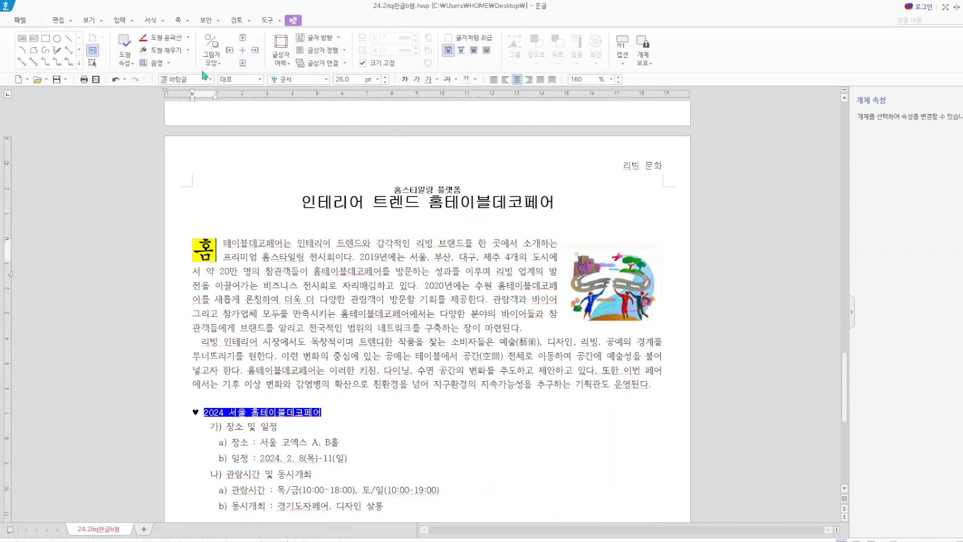
{"action": "left_click", "coordinate": [163, 21]}
{"action": "left_click", "coordinate": [177, 59]}
{"action": "left_click", "coordinate": [419, 232]}
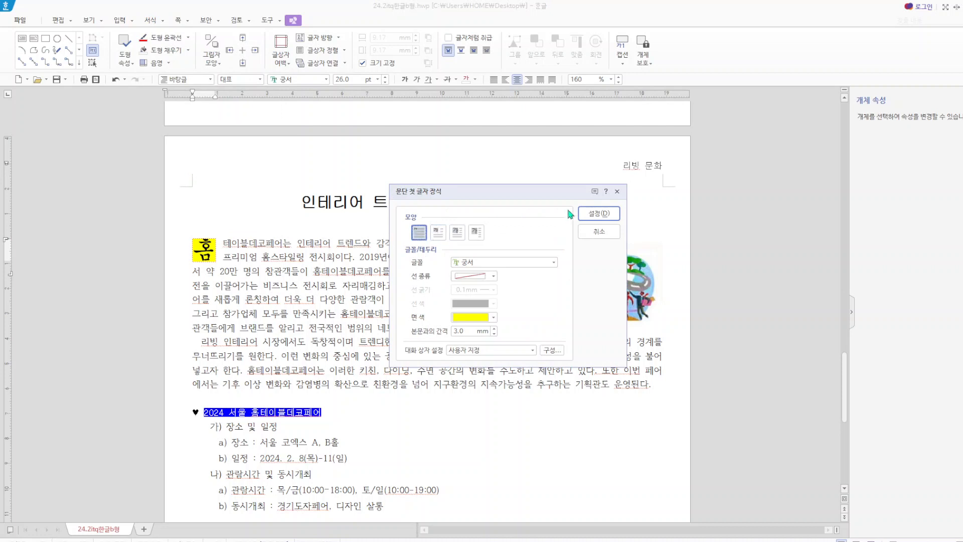
{"action": "left_click", "coordinate": [599, 214]}
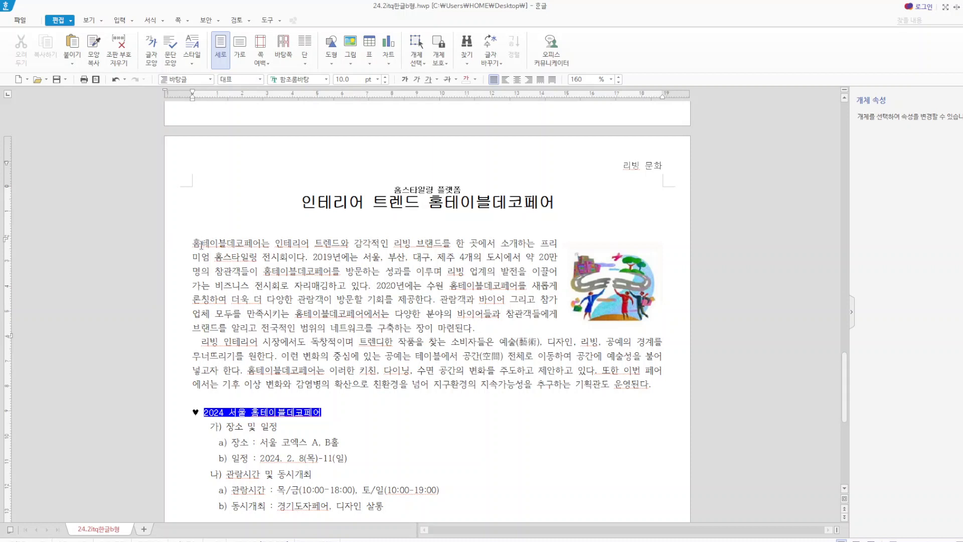
{"action": "left_click_drag", "start_coordinate": [201, 244], "coordinate": [188, 236]}
{"action": "left_click", "coordinate": [164, 23]}
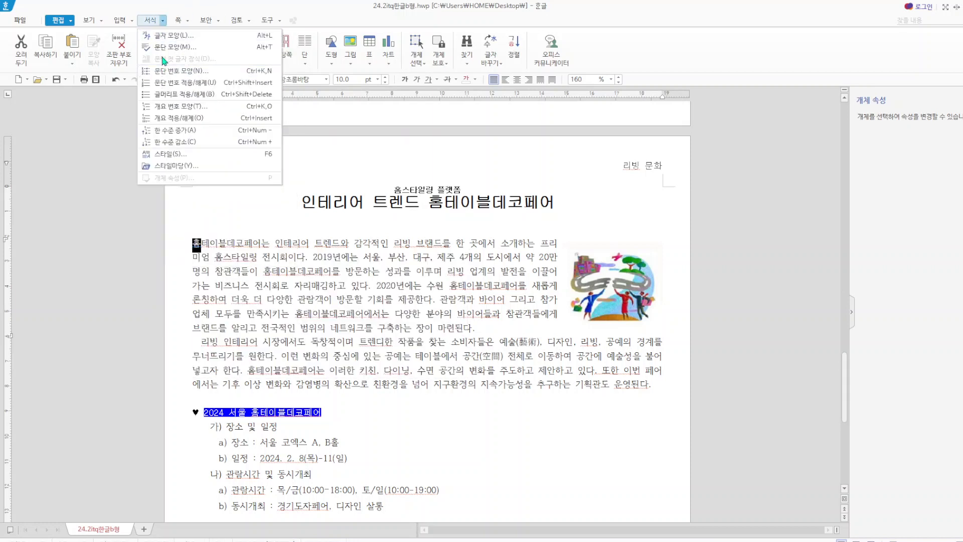
{"action": "left_click", "coordinate": [216, 211]}
{"action": "left_click", "coordinate": [201, 213]}
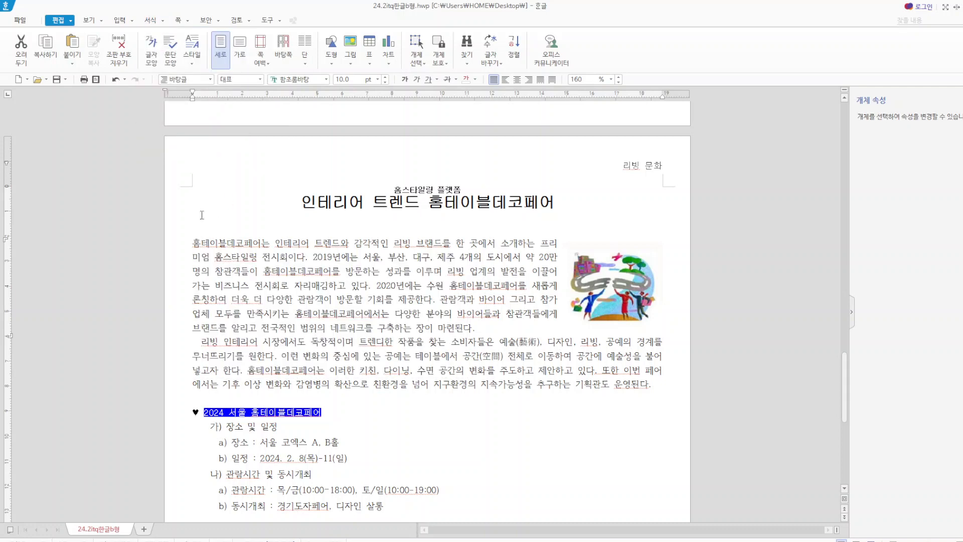
- Decorate the first letter 홈 of the article's first paragraph as a two-line drop cap in 궁서 with a yellow fill
{"action": "left_click", "coordinate": [194, 246]}
{"action": "left_click", "coordinate": [164, 21]}
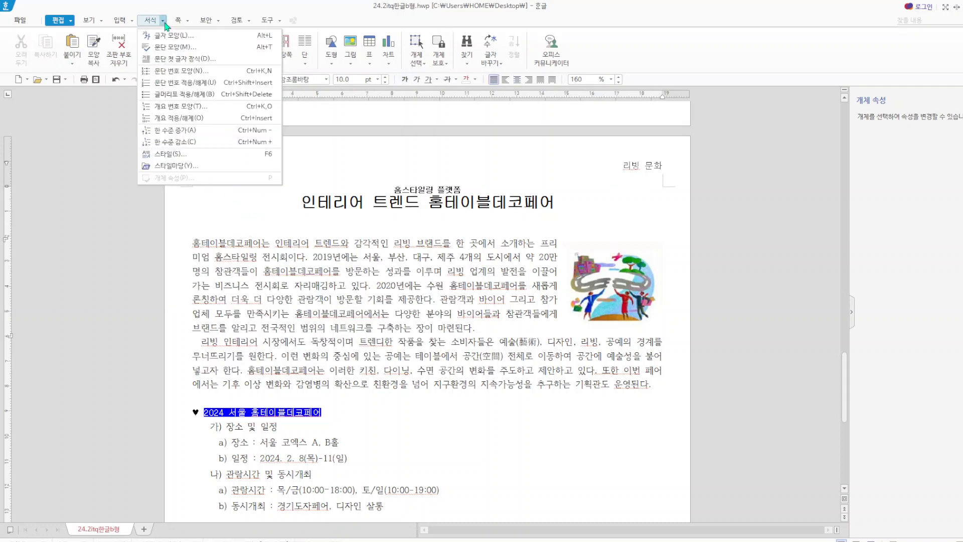
{"action": "left_click", "coordinate": [183, 59]}
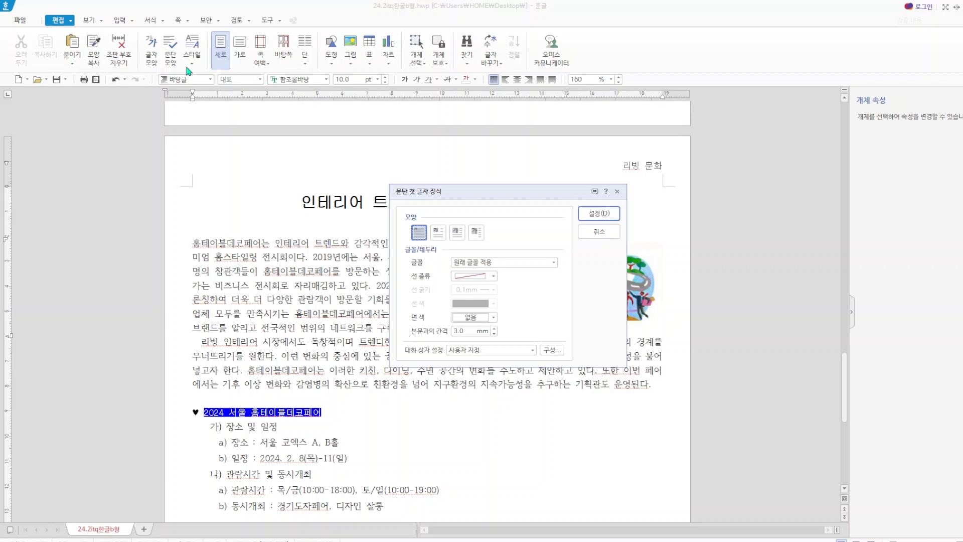
{"action": "left_click", "coordinate": [438, 232]}
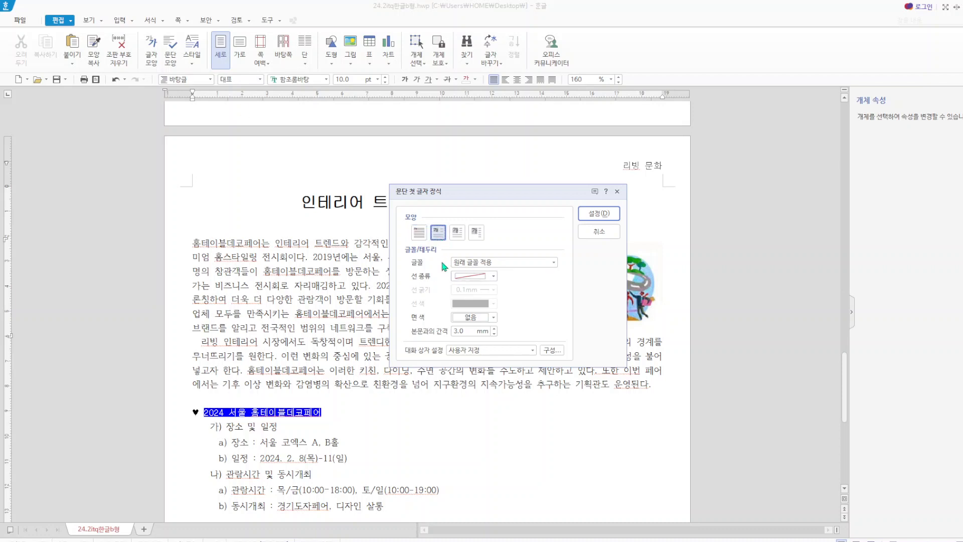
{"action": "left_click", "coordinate": [556, 263]}
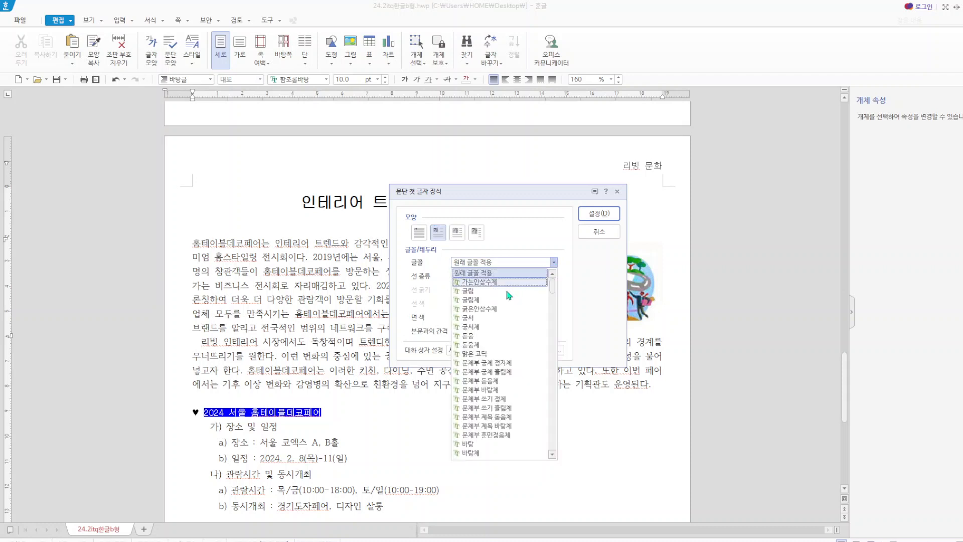
{"action": "left_click", "coordinate": [479, 322]}
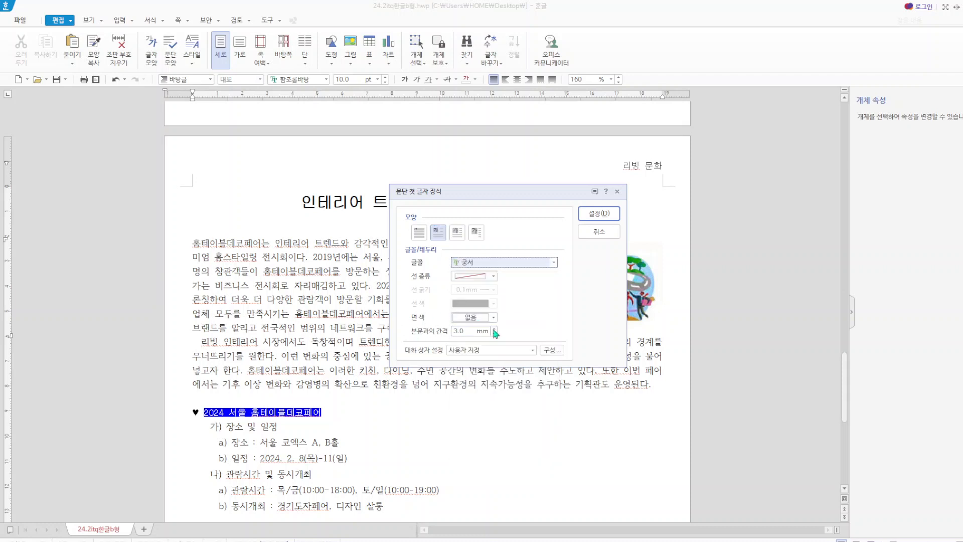
{"action": "left_click", "coordinate": [493, 317]}
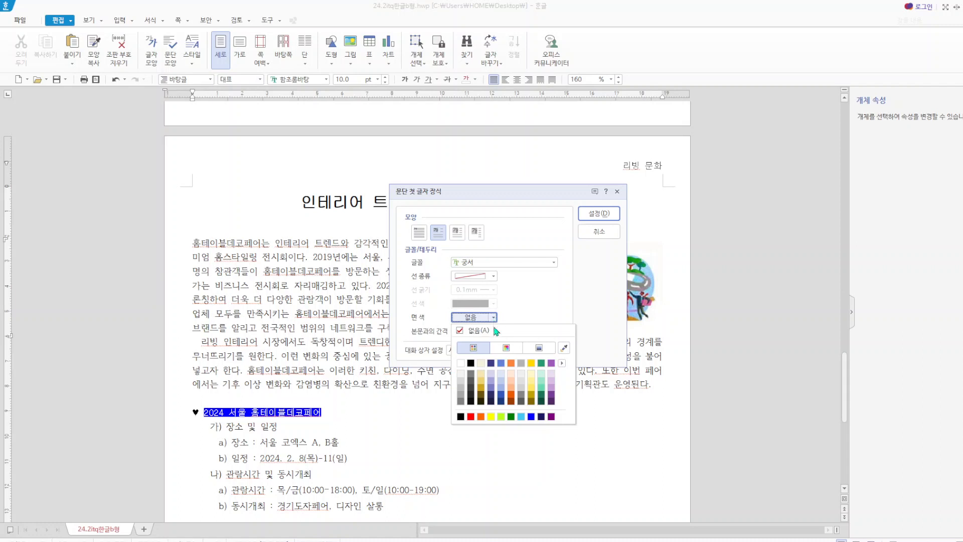
{"action": "left_click", "coordinate": [490, 417]}
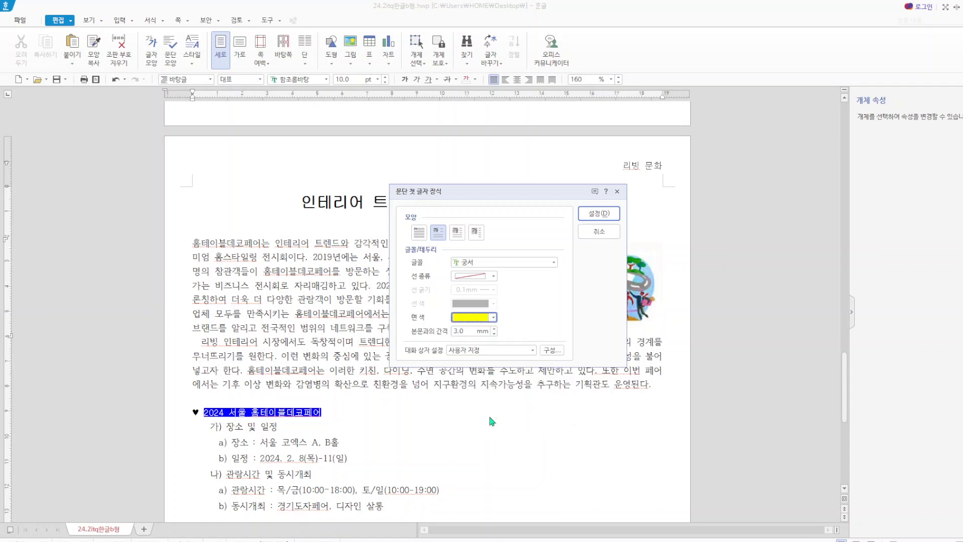
{"action": "left_click", "coordinate": [588, 212]}
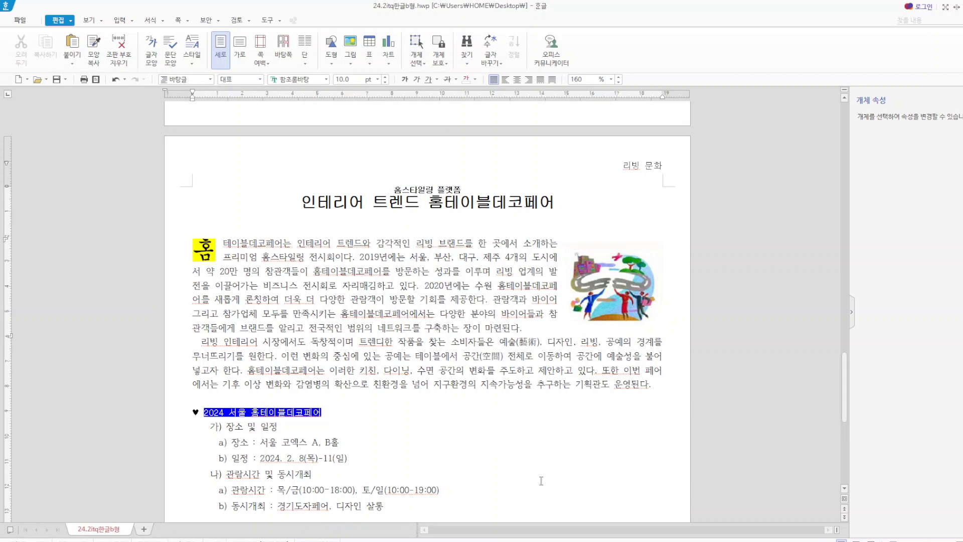
- Check the article picture's size lock, placement and outer margins in its object properties
{"action": "left_click", "coordinate": [611, 290]}
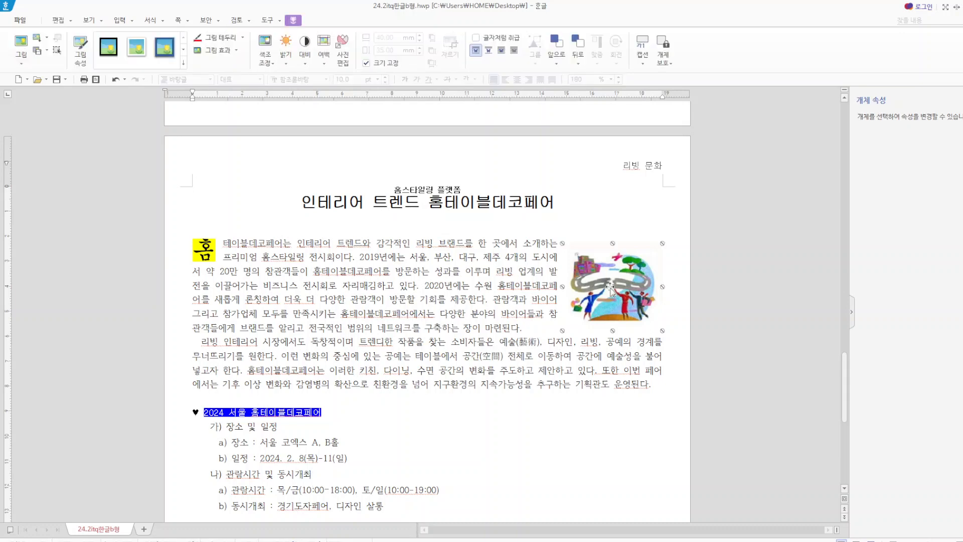
{"action": "double_click", "coordinate": [611, 290]}
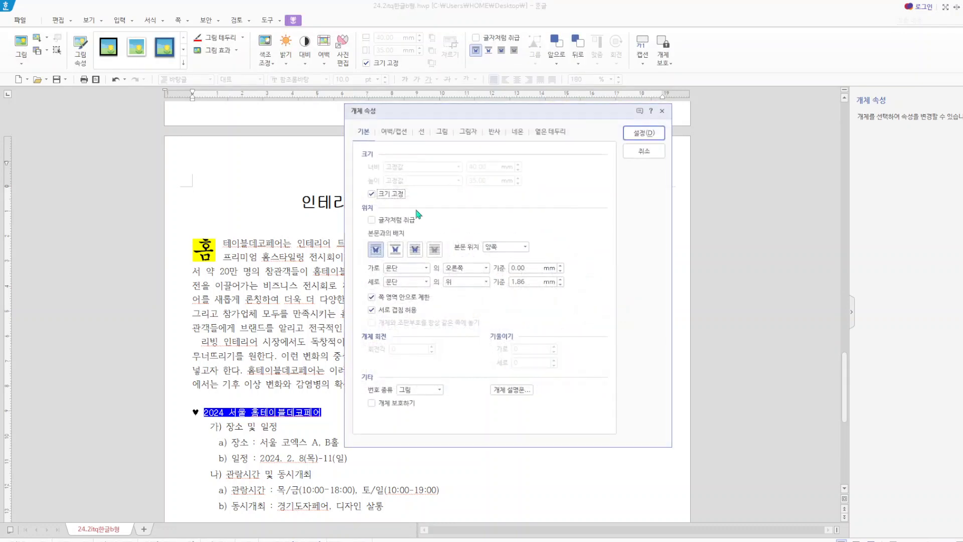
{"action": "left_click", "coordinate": [371, 193]}
{"action": "left_click", "coordinate": [395, 131]}
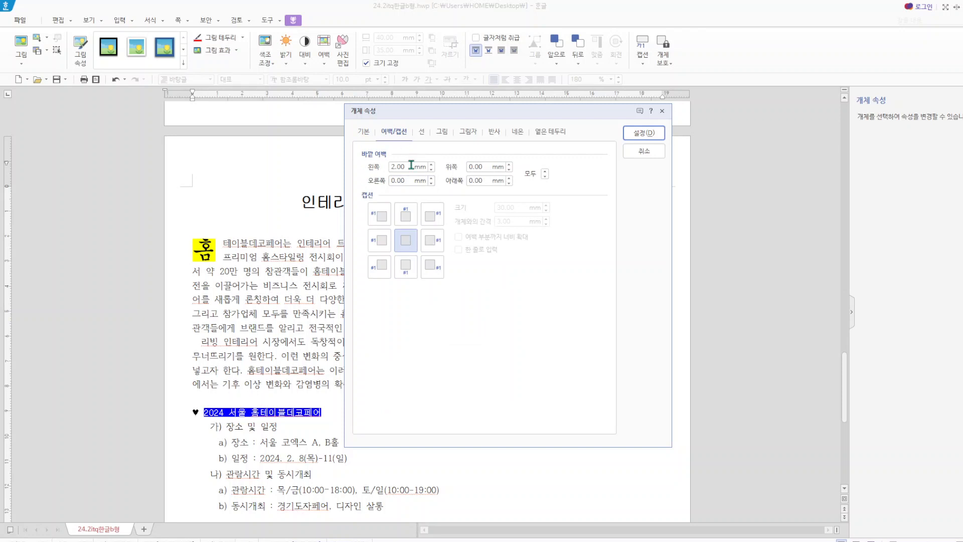
{"action": "left_click", "coordinate": [643, 135]}
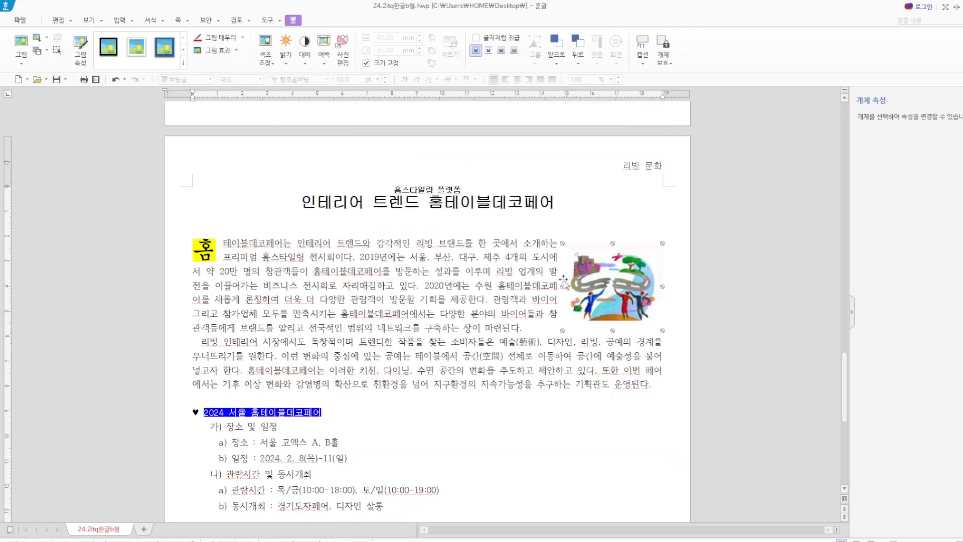
{"action": "left_click", "coordinate": [575, 441]}
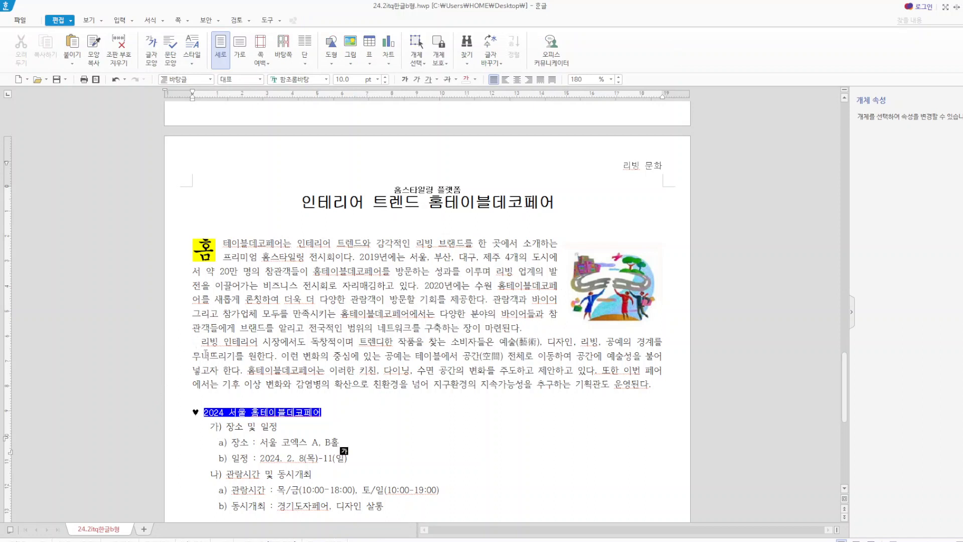
- Set the heading text 2024 서울 홈테이블데코페어 to black with no shading colour
{"action": "scroll", "coordinate": [410, 426], "scroll_direction": "down", "scroll_amount": 1}
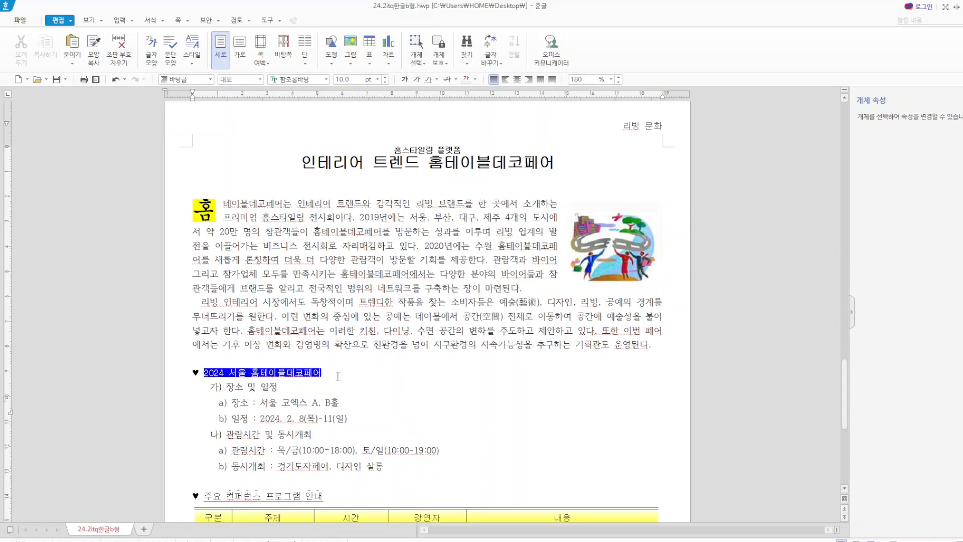
{"action": "left_click_drag", "start_coordinate": [338, 376], "coordinate": [203, 371]}
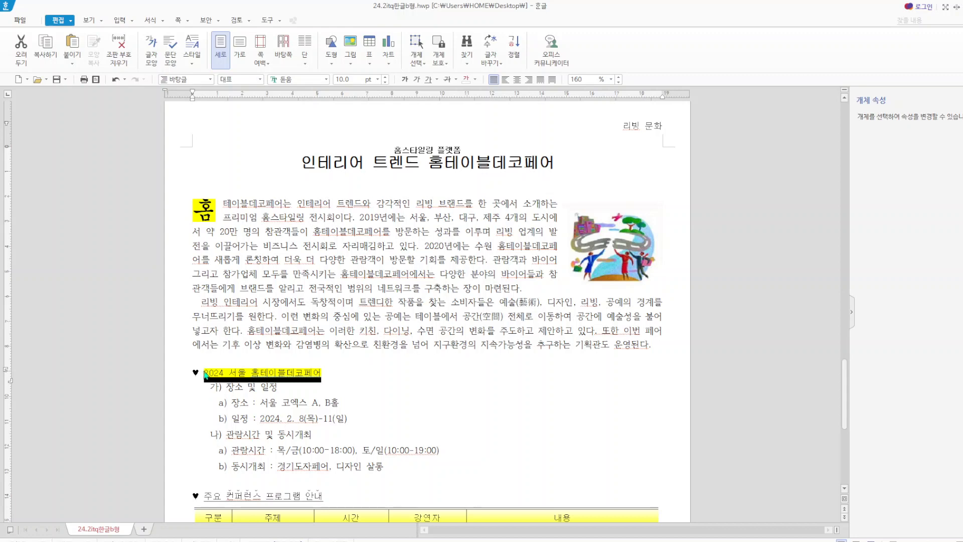
{"action": "right_click", "coordinate": [219, 374]}
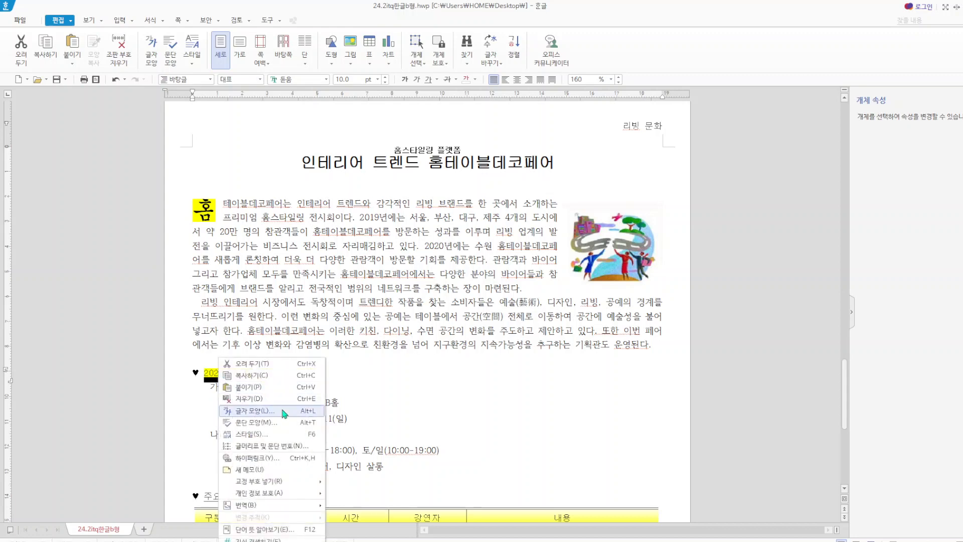
{"action": "left_click", "coordinate": [284, 413]}
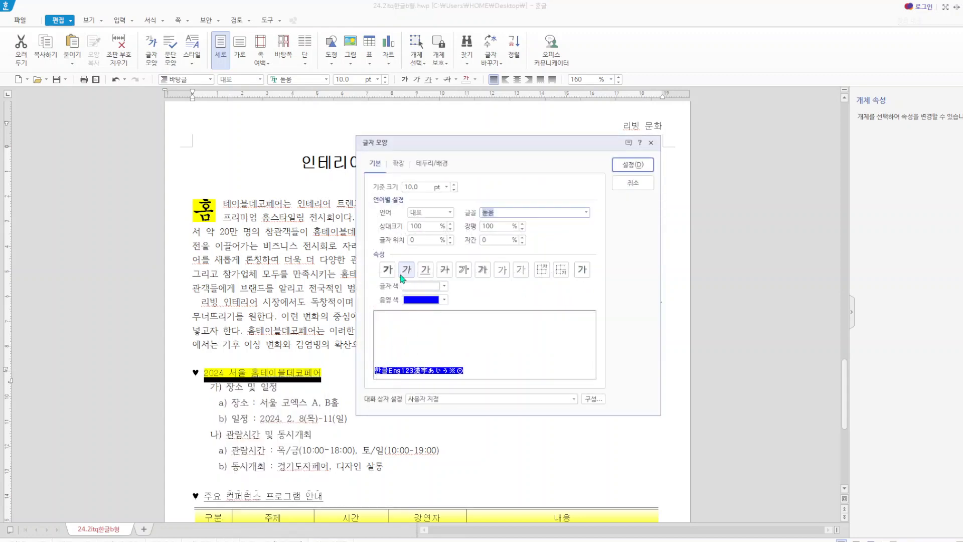
{"action": "left_click", "coordinate": [444, 286]}
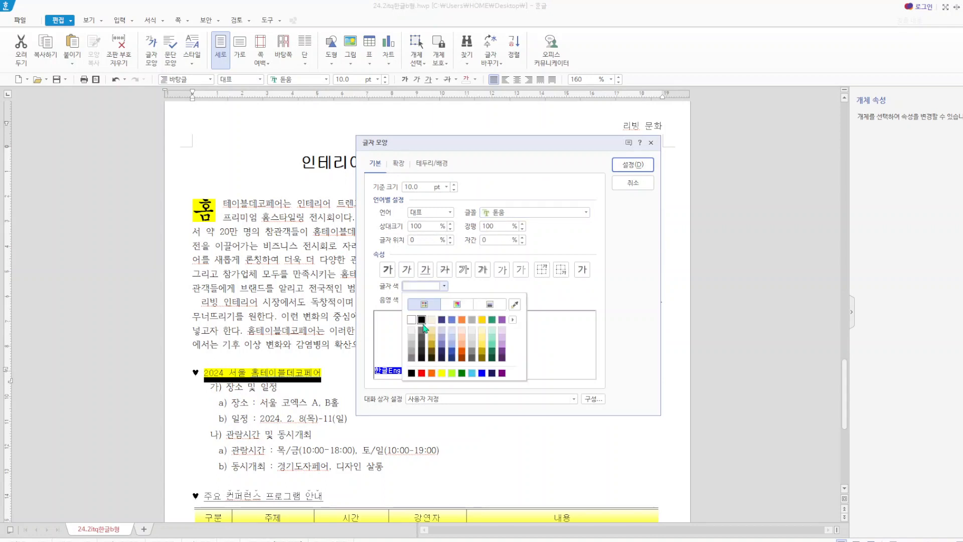
{"action": "left_click", "coordinate": [423, 321]}
{"action": "left_click", "coordinate": [444, 300]}
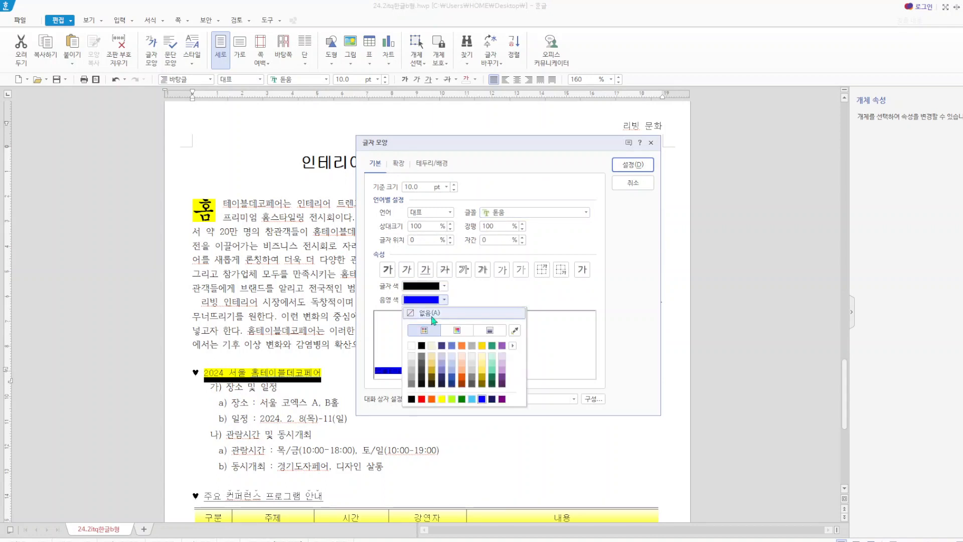
{"action": "left_click", "coordinate": [436, 314]}
{"action": "left_click", "coordinate": [633, 165]}
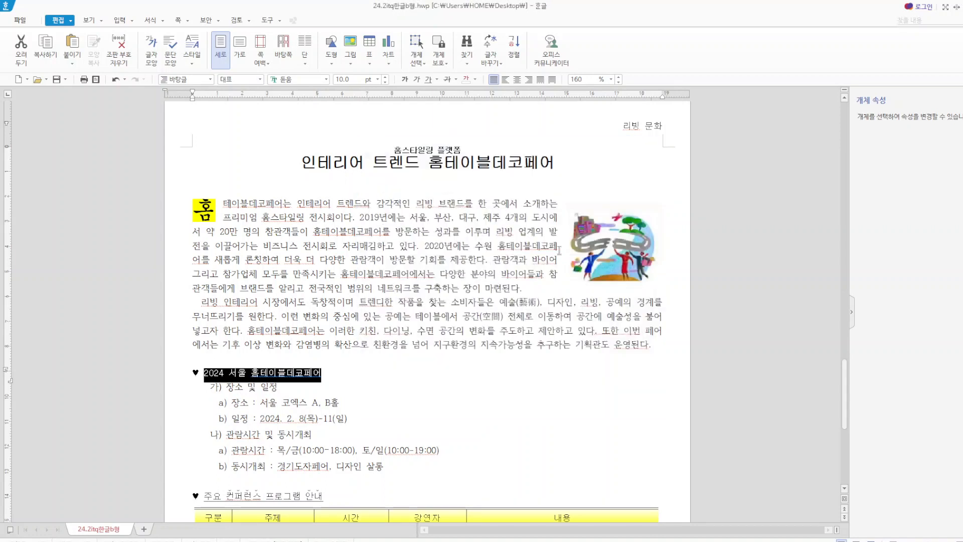
{"action": "left_click", "coordinate": [493, 392]}
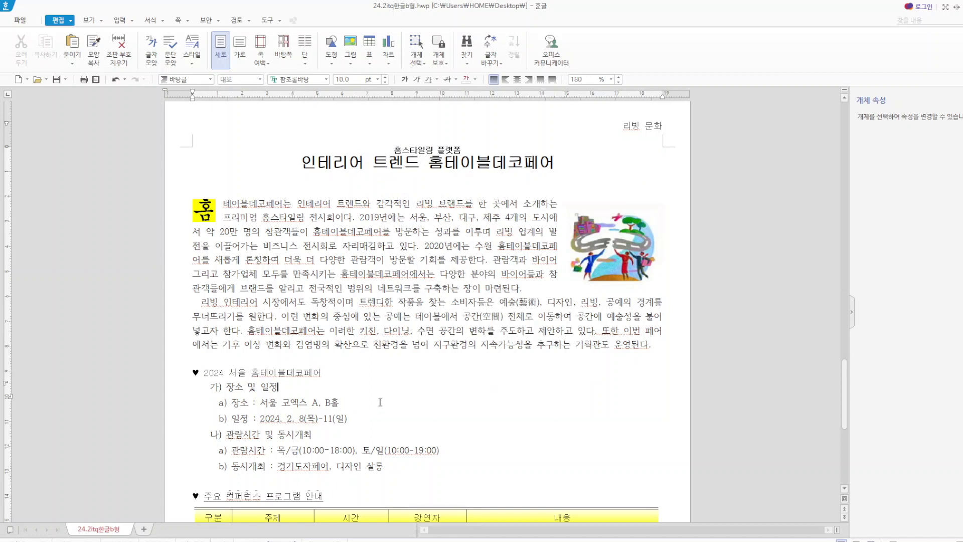
- Set the heading line ♥ 2024 서울 홈테이블데코페어, including its heart symbol, to 18 pt
{"action": "left_click_drag", "start_coordinate": [334, 375], "coordinate": [182, 372]}
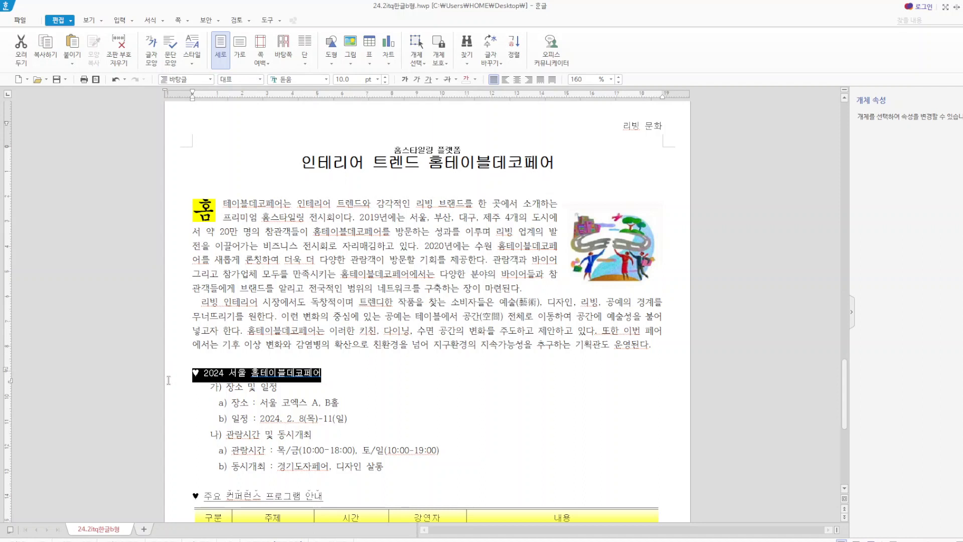
{"action": "left_click", "coordinate": [377, 79]}
{"action": "left_click", "coordinate": [362, 190]}
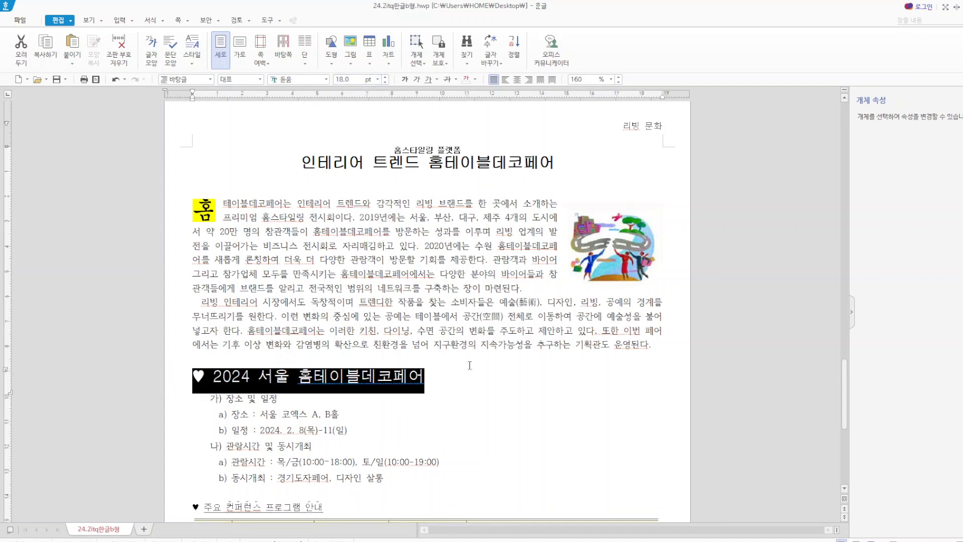
{"action": "left_click", "coordinate": [493, 421]}
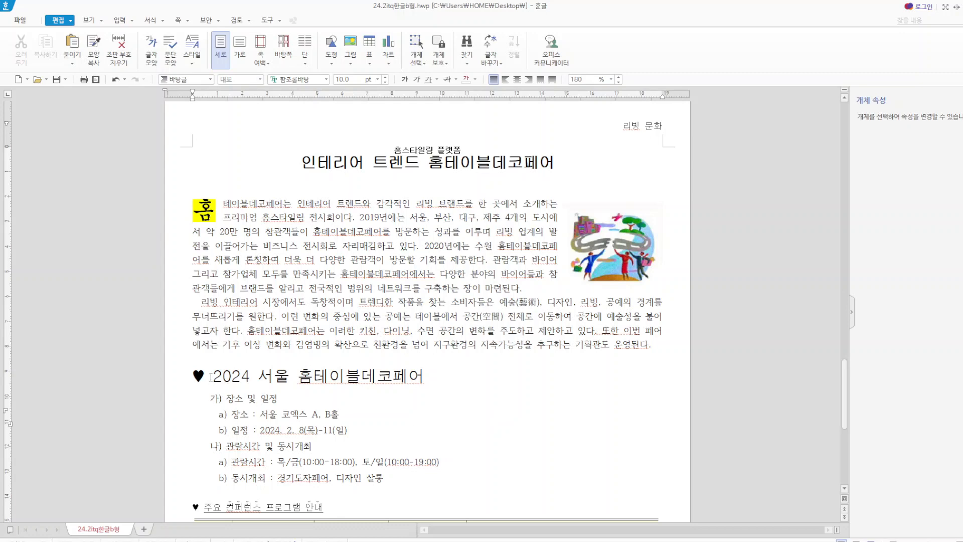
- Give the heading text 2024 서울 홈테이블데코페어 a white font colour and blue shading, leaving out the heart symbol
{"action": "left_click_drag", "start_coordinate": [211, 376], "coordinate": [421, 377]}
{"action": "right_click", "coordinate": [401, 381]}
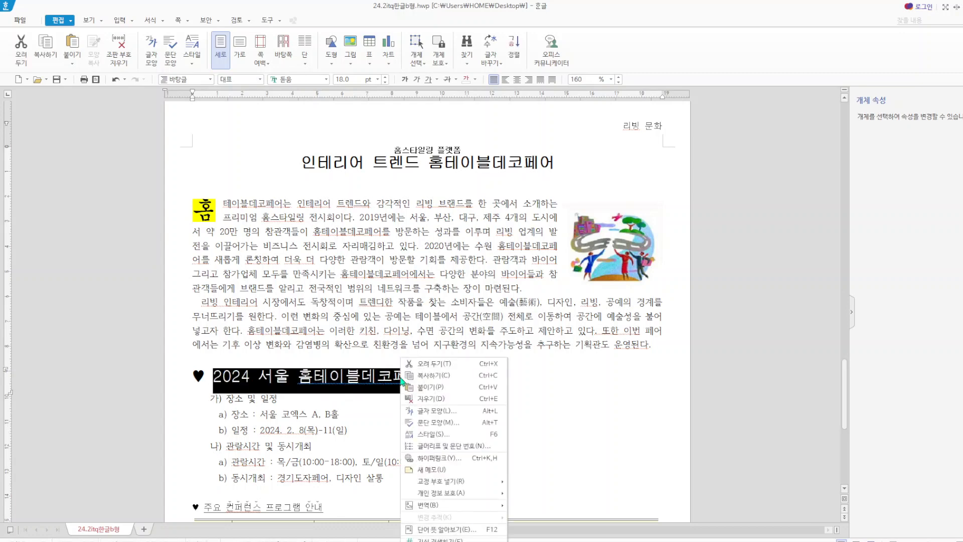
{"action": "left_click", "coordinate": [437, 410]}
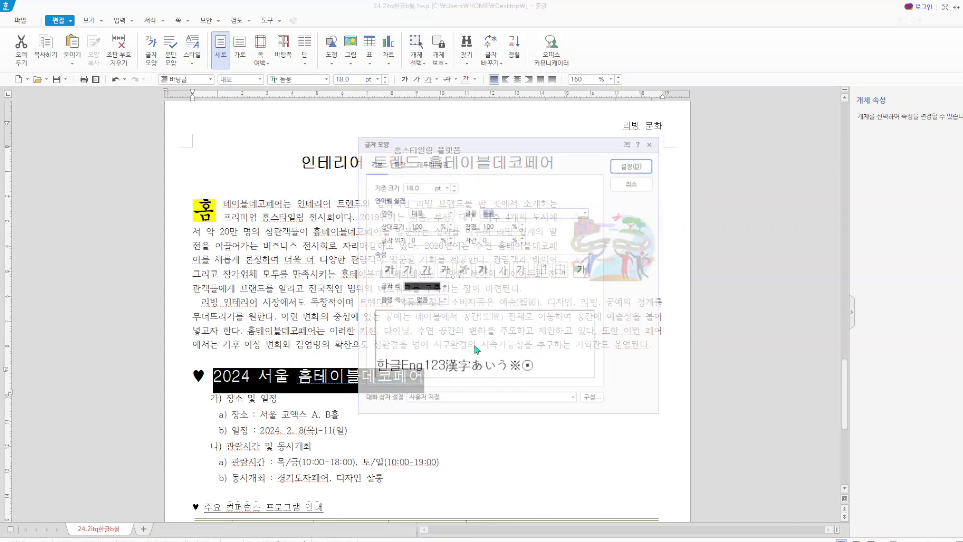
{"action": "left_click", "coordinate": [444, 286]}
{"action": "left_click", "coordinate": [411, 319]}
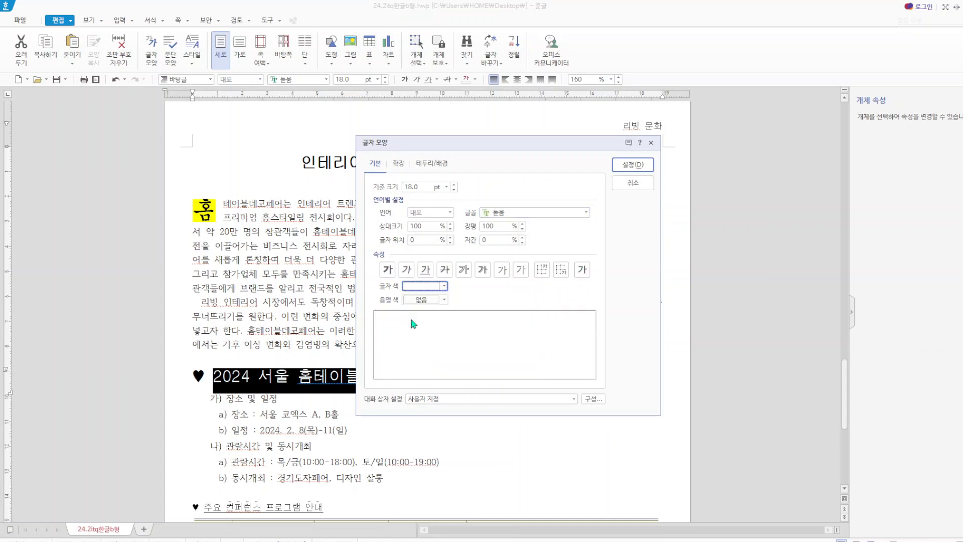
{"action": "left_click", "coordinate": [444, 300]}
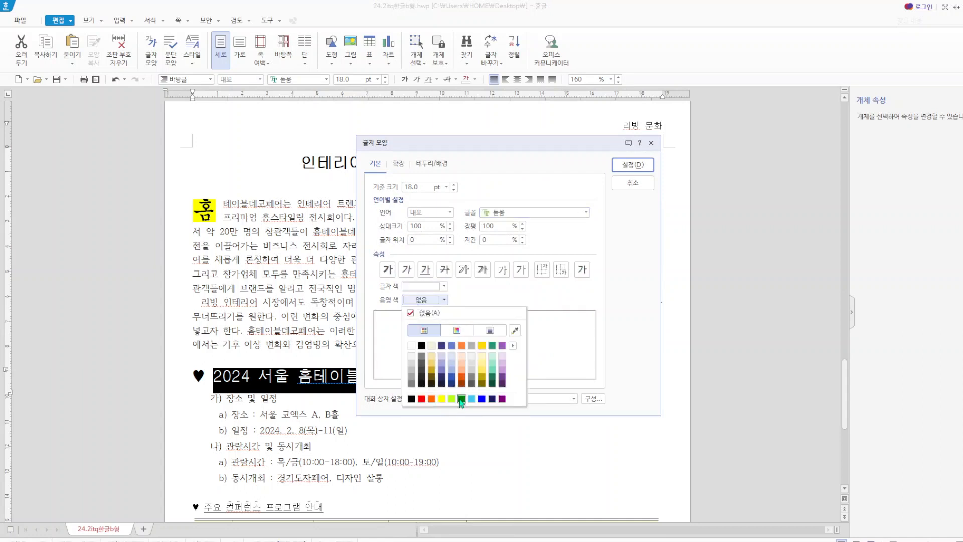
{"action": "left_click", "coordinate": [482, 399]}
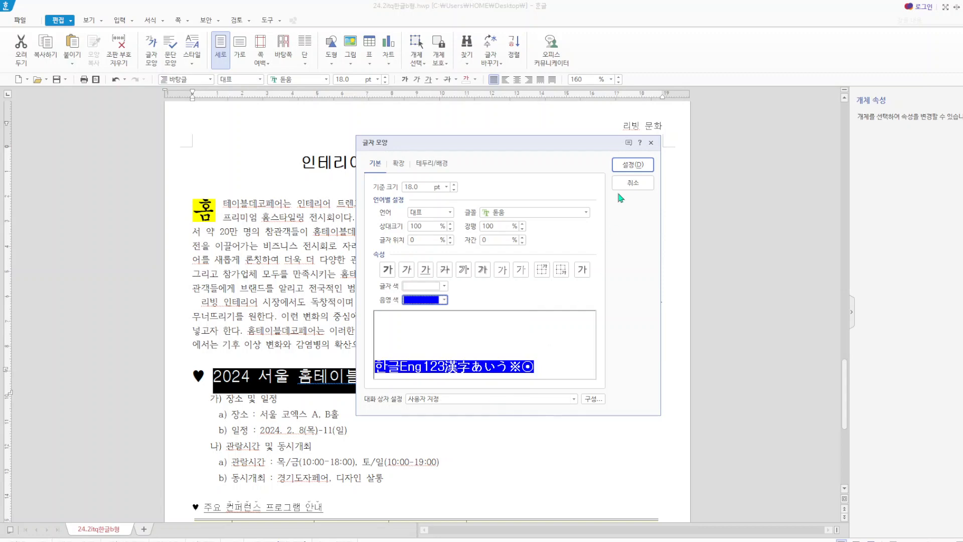
{"action": "left_click", "coordinate": [633, 164]}
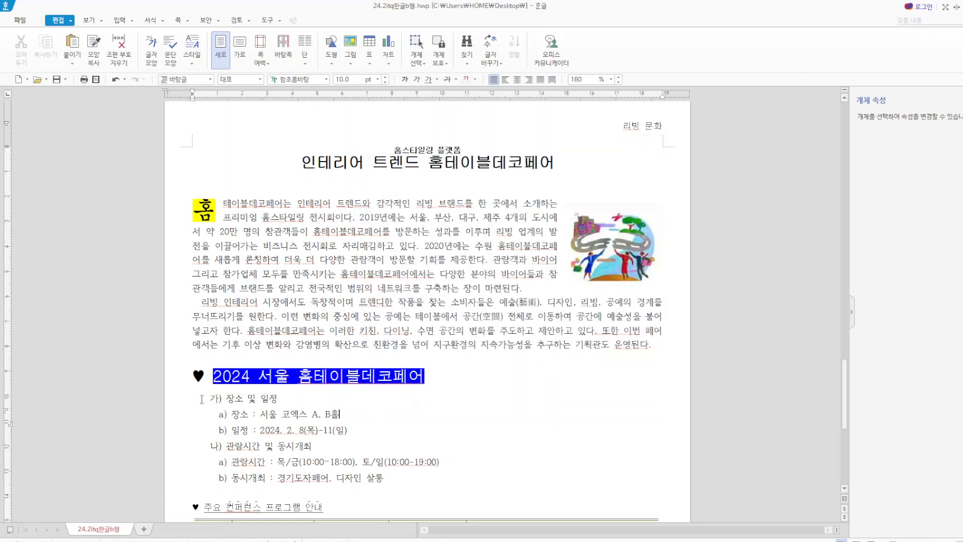
- Remove the paragraph numbering from the six lines between 장소 및 일정 and 동시개최 below the heading
{"action": "left_click_drag", "start_coordinate": [202, 399], "coordinate": [413, 482]}
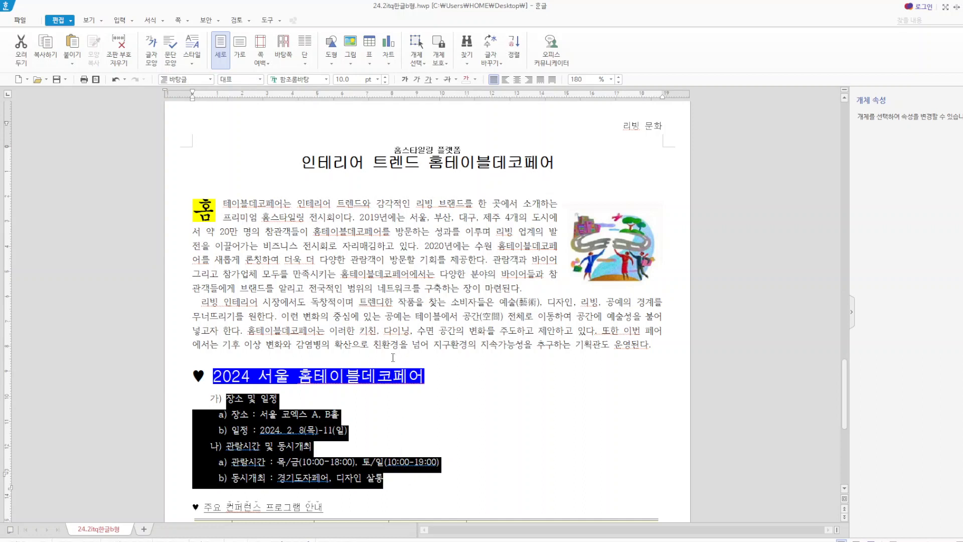
{"action": "right_click", "coordinate": [288, 426]}
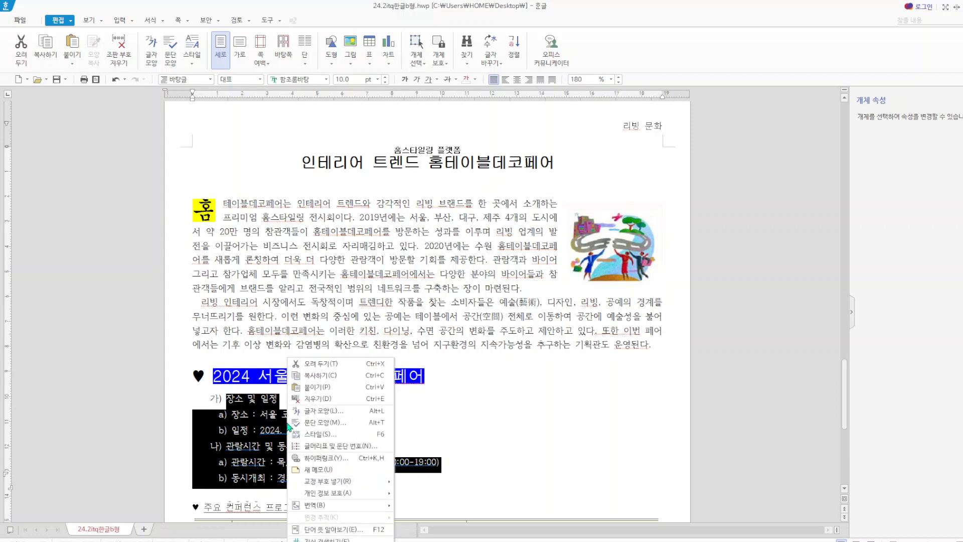
{"action": "left_click", "coordinate": [337, 446]}
{"action": "left_click", "coordinate": [406, 205]}
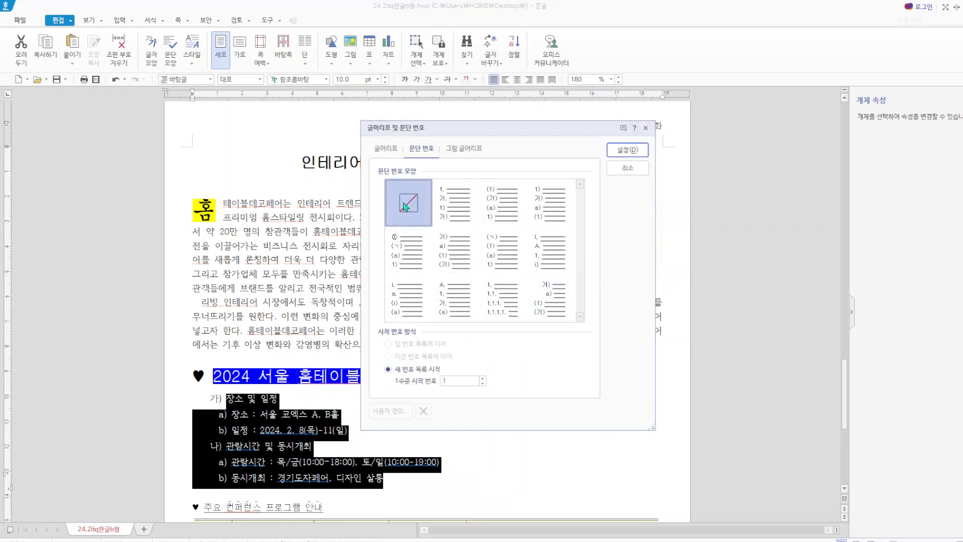
{"action": "left_click", "coordinate": [627, 150]}
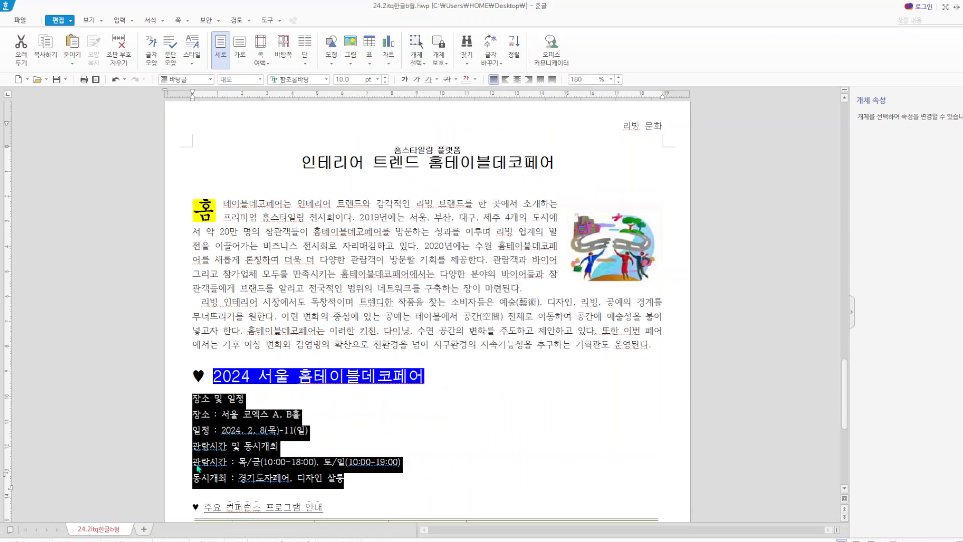
{"action": "left_click", "coordinate": [526, 456]}
{"action": "scroll", "coordinate": [514, 406], "scroll_direction": "down", "scroll_amount": 3}
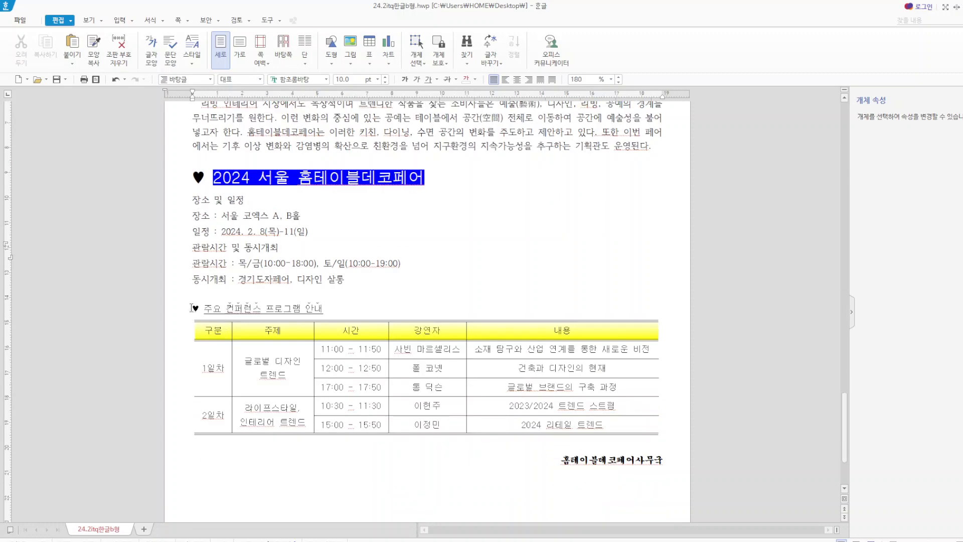
- Set the heading line ♥ 주요 컨퍼런스 프로그램 안내 above the table, including its heart symbol, to 18 pt
{"action": "left_click_drag", "start_coordinate": [192, 308], "coordinate": [336, 315]}
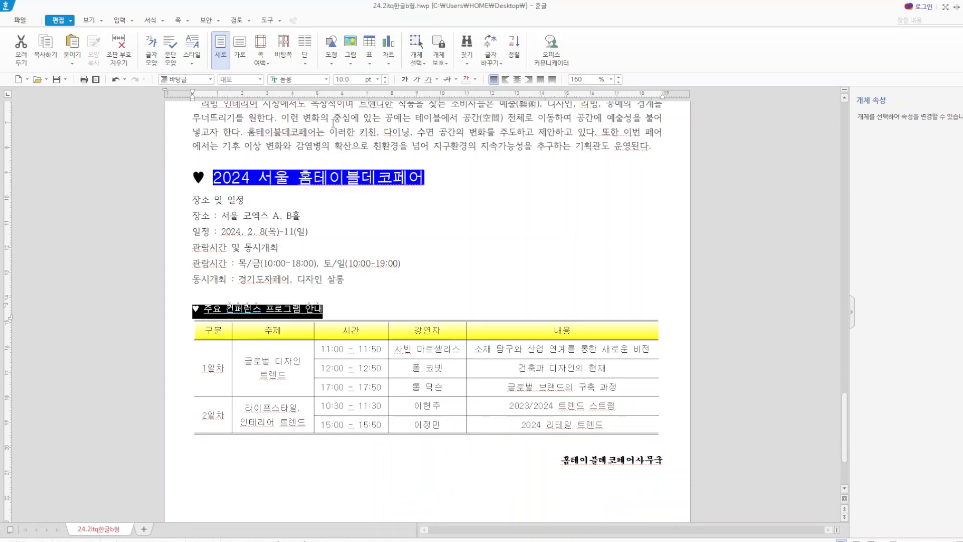
{"action": "left_click", "coordinate": [377, 79]}
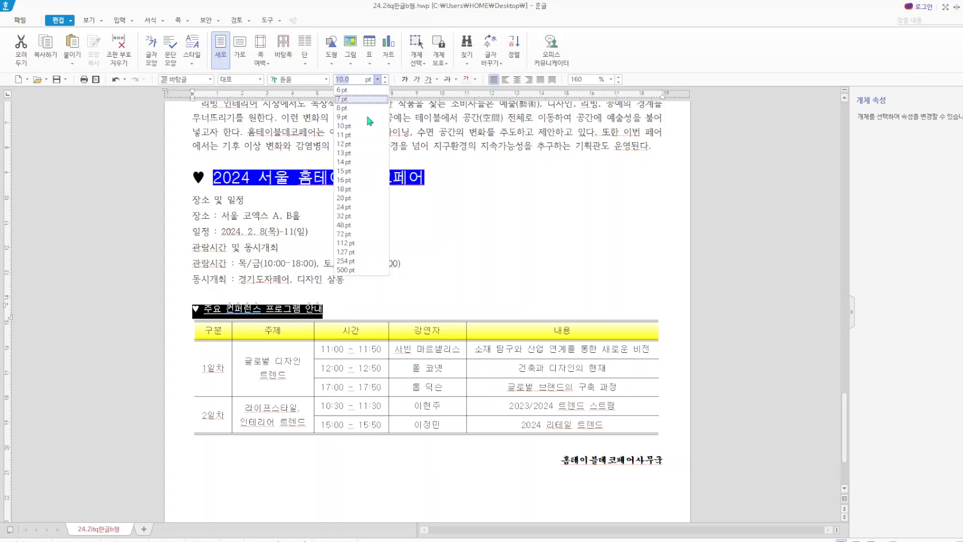
{"action": "left_click", "coordinate": [351, 189]}
{"action": "left_click", "coordinate": [519, 257]}
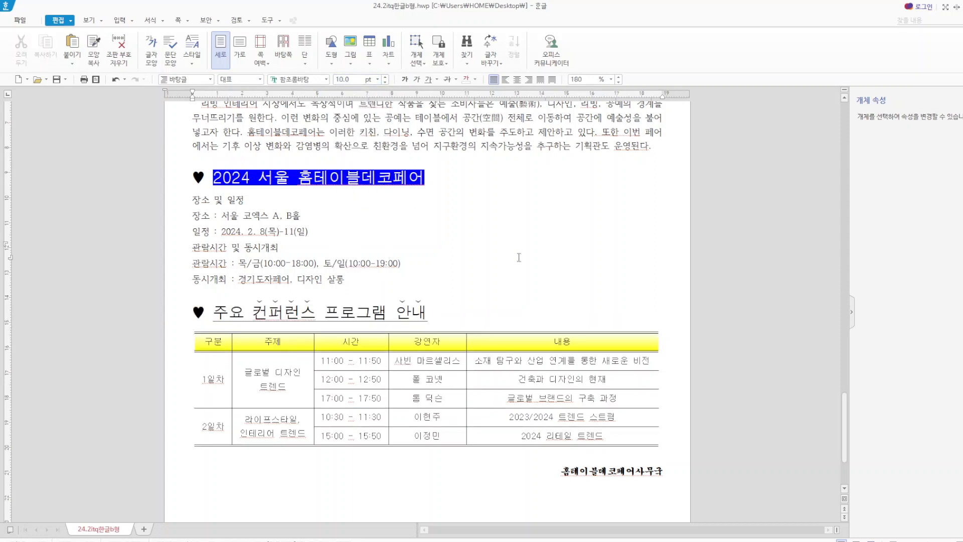
{"action": "left_click_drag", "start_coordinate": [216, 312], "coordinate": [440, 318]}
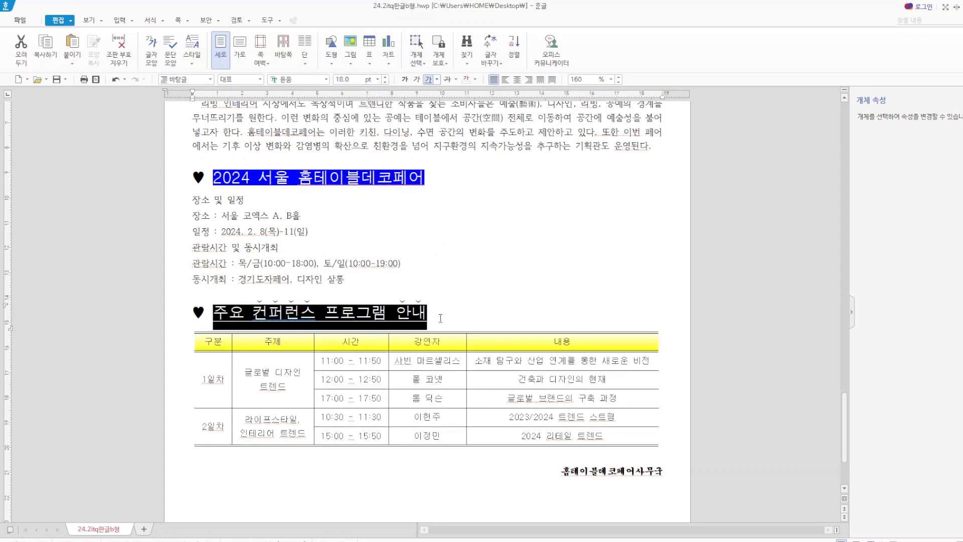
{"action": "left_click", "coordinate": [524, 263]}
- Apply an emphasis mark above the word 컨퍼런스 in the heading over the table through its character formatting
{"action": "left_click_drag", "start_coordinate": [250, 307], "coordinate": [316, 314]}
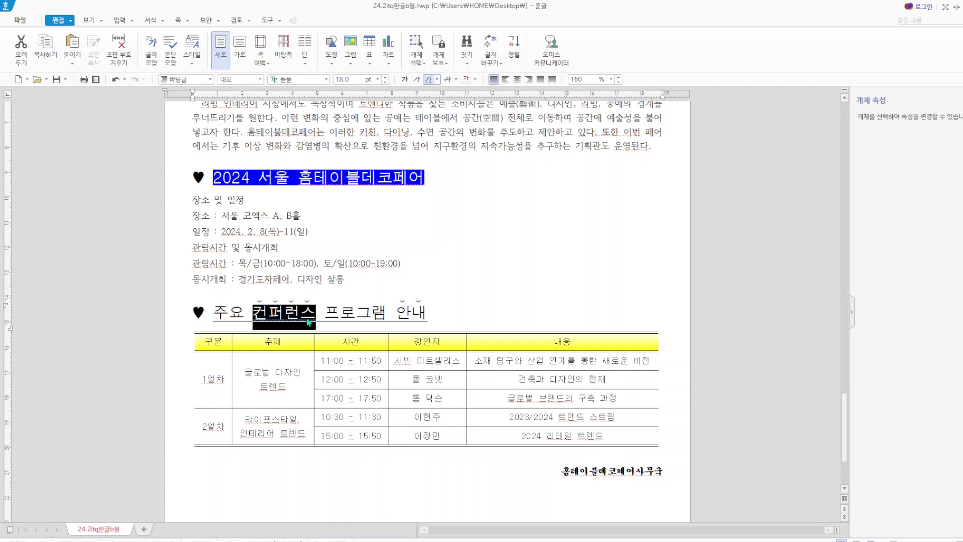
{"action": "right_click", "coordinate": [308, 322]}
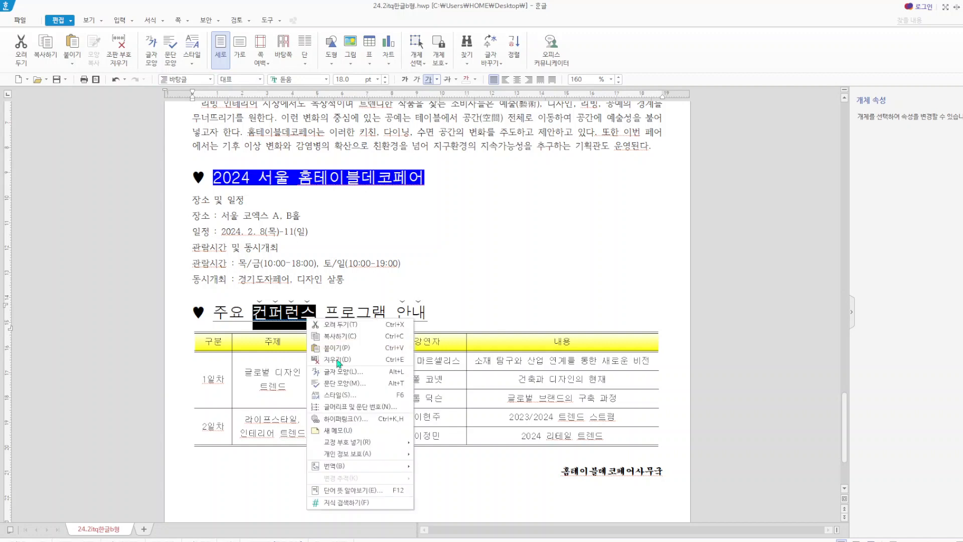
{"action": "left_click", "coordinate": [360, 374]}
{"action": "left_click", "coordinate": [398, 164]}
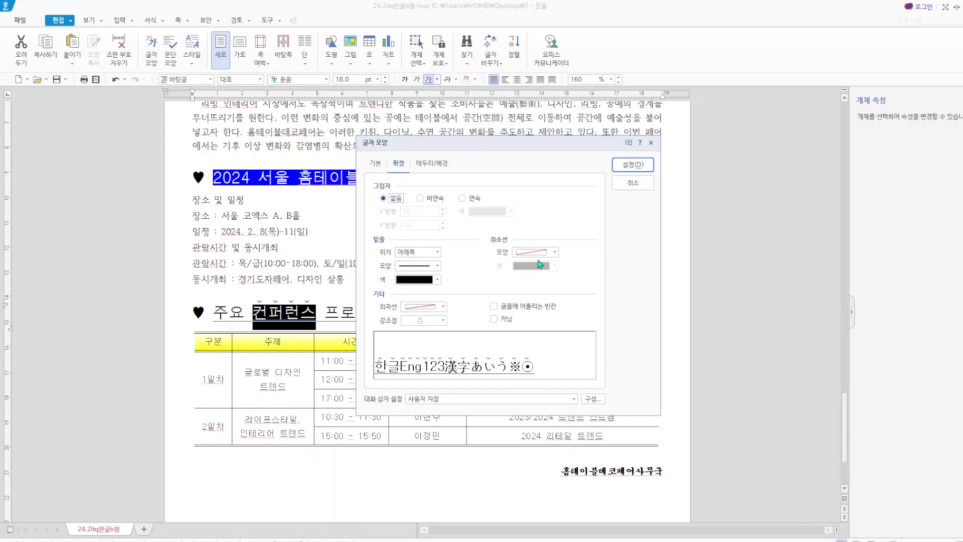
{"action": "left_click", "coordinate": [444, 320]}
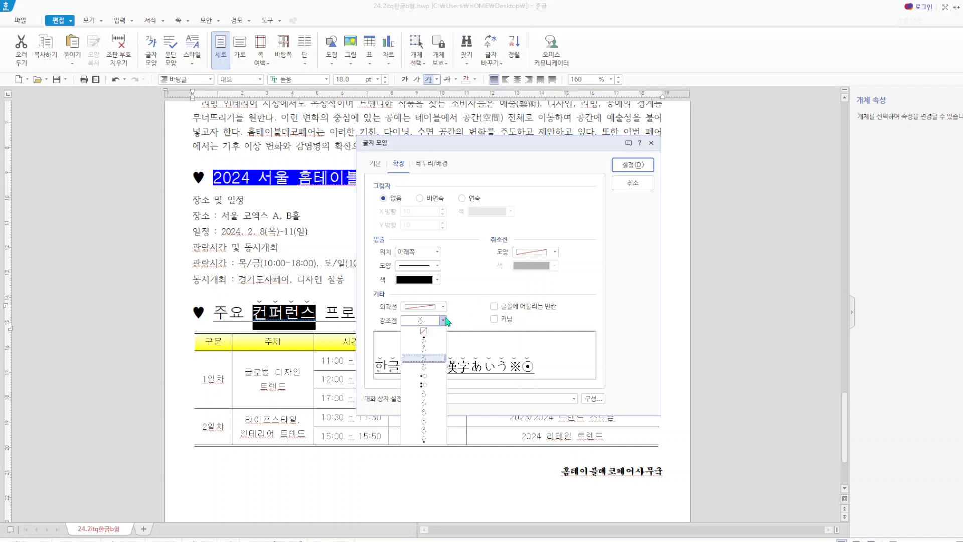
{"action": "left_click", "coordinate": [444, 349]}
{"action": "left_click", "coordinate": [632, 165]}
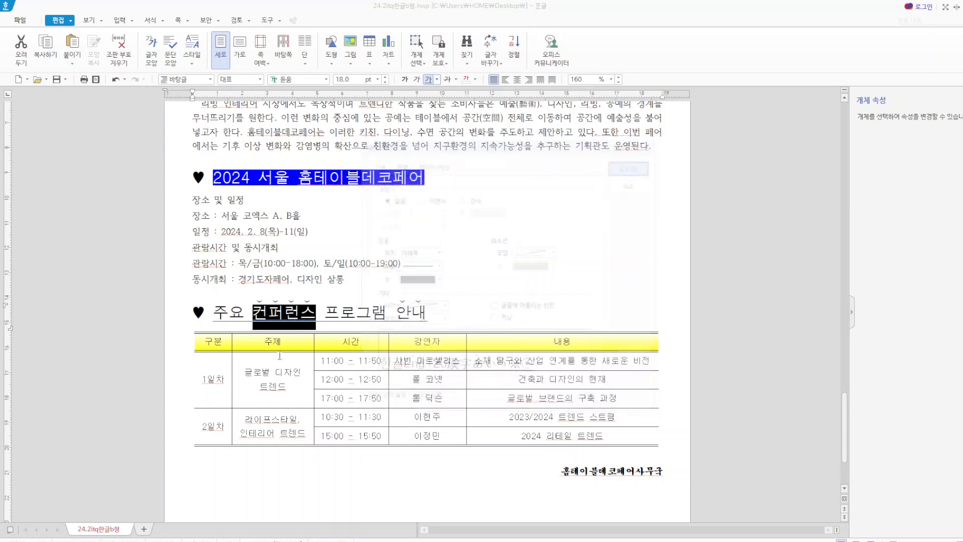
- Check the emphasis mark setting of the word 안내 in the same heading, leaving the character formatting as it is
{"action": "left_click", "coordinate": [394, 315]}
{"action": "left_click_drag", "start_coordinate": [394, 315], "coordinate": [428, 314]}
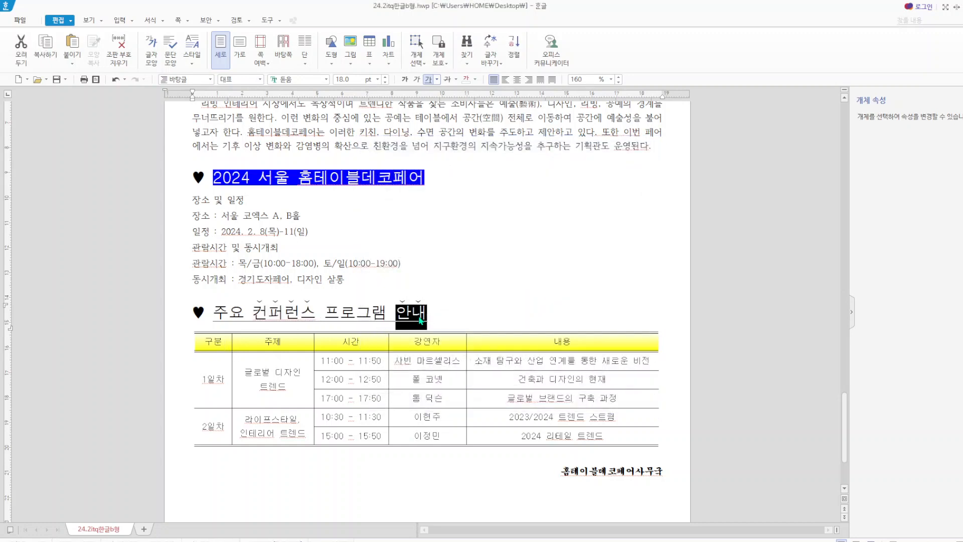
{"action": "right_click", "coordinate": [420, 319]}
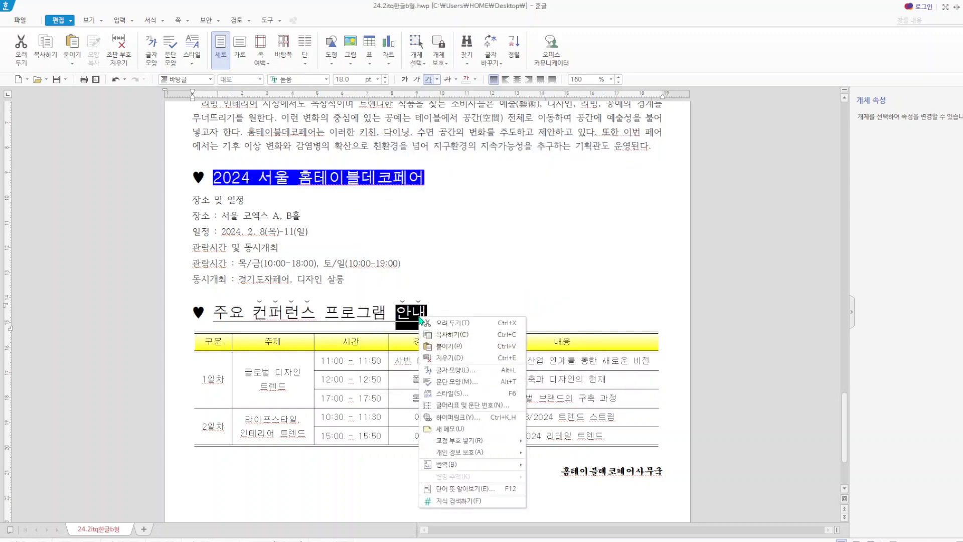
{"action": "left_click", "coordinate": [456, 362]}
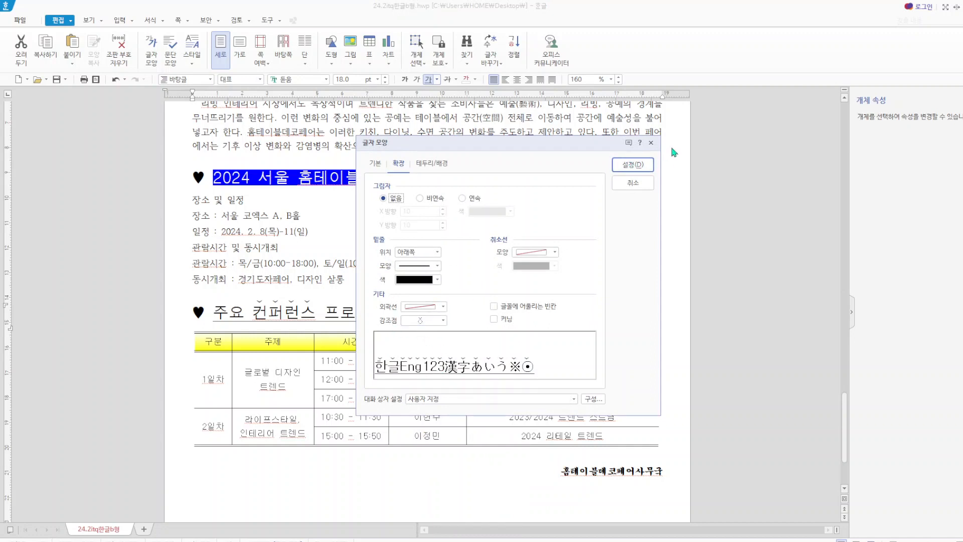
{"action": "left_click", "coordinate": [650, 144]}
{"action": "left_click", "coordinate": [620, 294]}
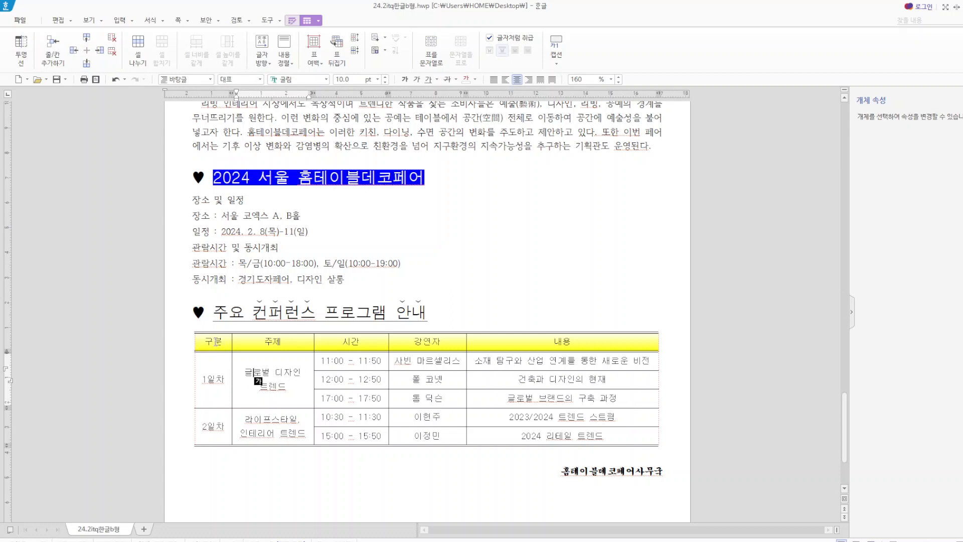
- Give the outer edges of the whole conference program table a solid border line
{"action": "left_click_drag", "start_coordinate": [216, 342], "coordinate": [634, 437]}
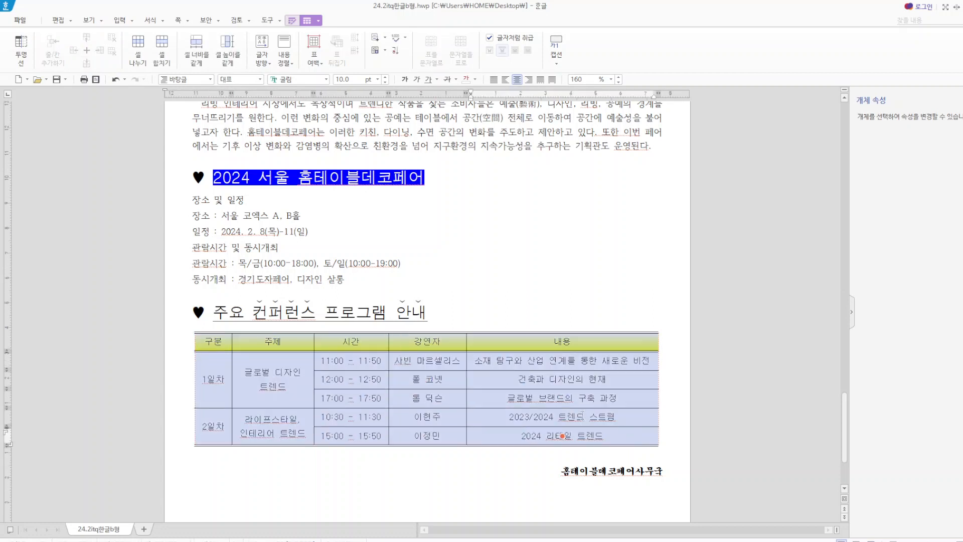
{"action": "key", "text": "l"}
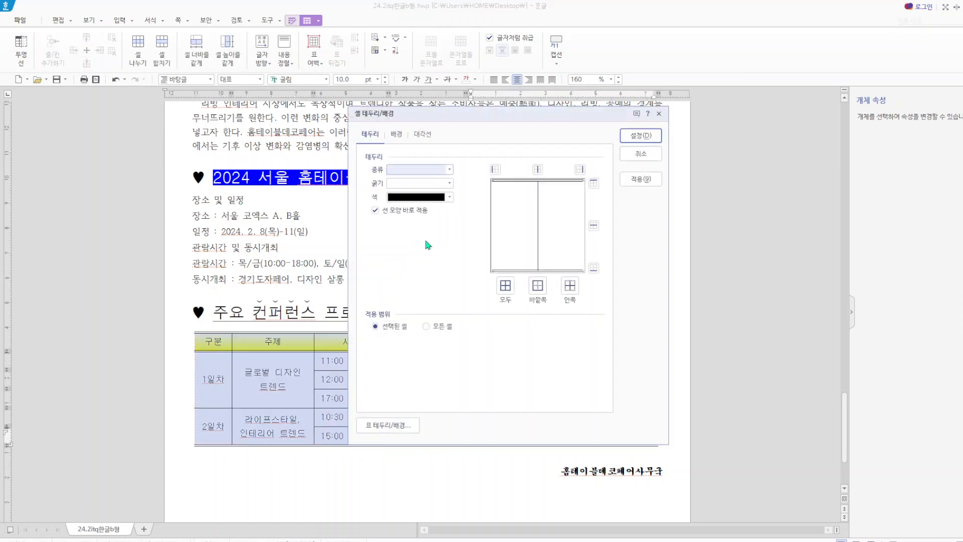
{"action": "left_click", "coordinate": [450, 170]}
{"action": "left_click", "coordinate": [435, 189]}
{"action": "left_click", "coordinate": [541, 292]}
{"action": "left_click", "coordinate": [640, 136]}
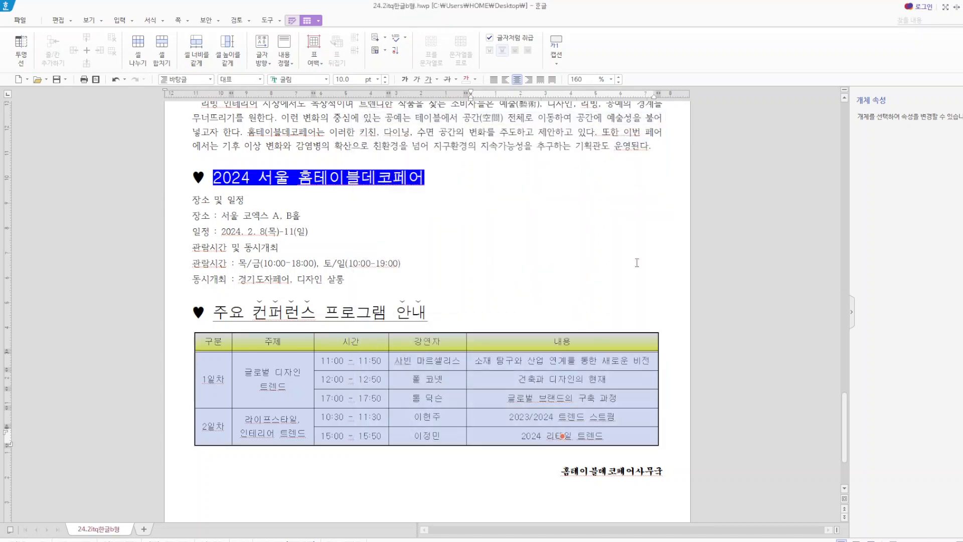
- Remove the left and right outer borders of the whole table by setting them to no line
{"action": "key", "text": "Escape"}
{"action": "left_click_drag", "start_coordinate": [218, 346], "coordinate": [622, 442]}
{"action": "key", "text": "l"}
{"action": "left_click", "coordinate": [449, 169]}
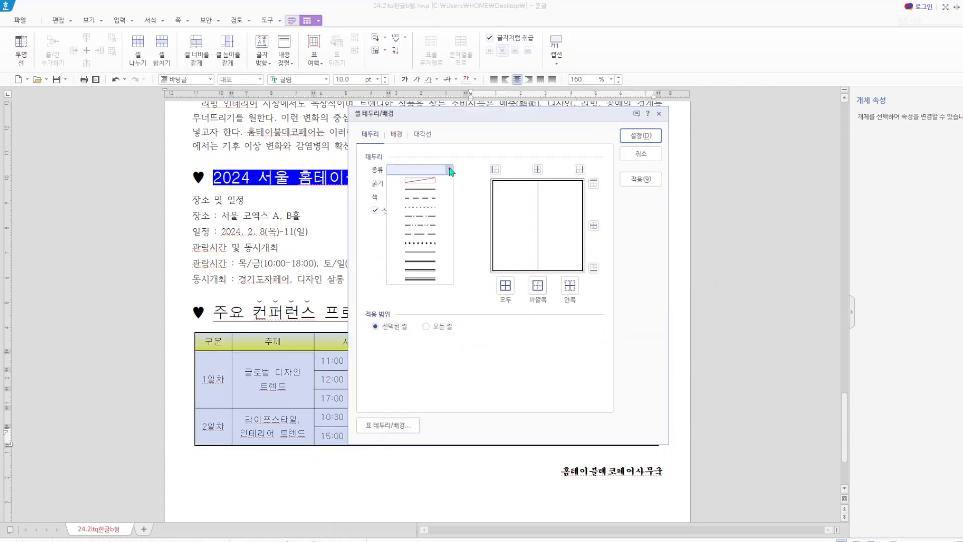
{"action": "left_click", "coordinate": [416, 180]}
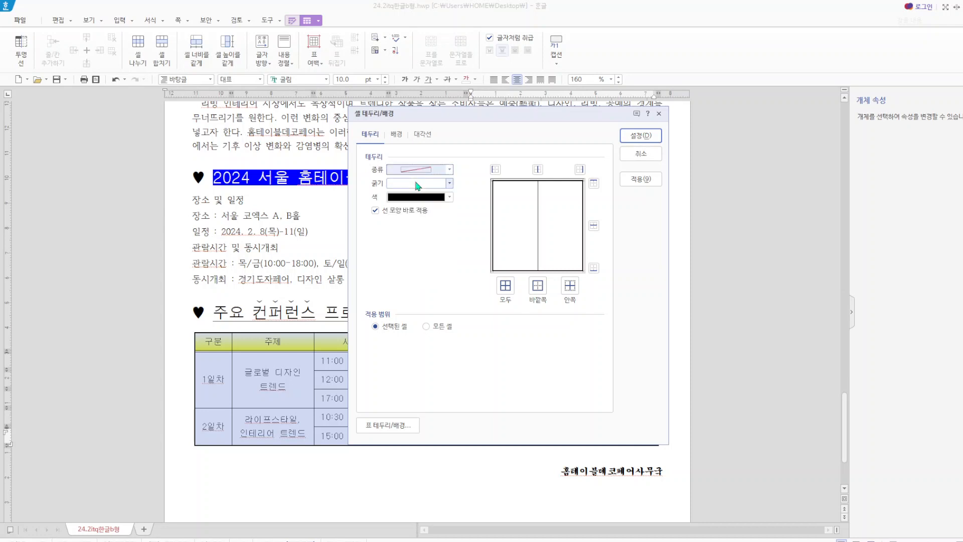
{"action": "left_click", "coordinate": [495, 169]}
{"action": "left_click", "coordinate": [579, 169]}
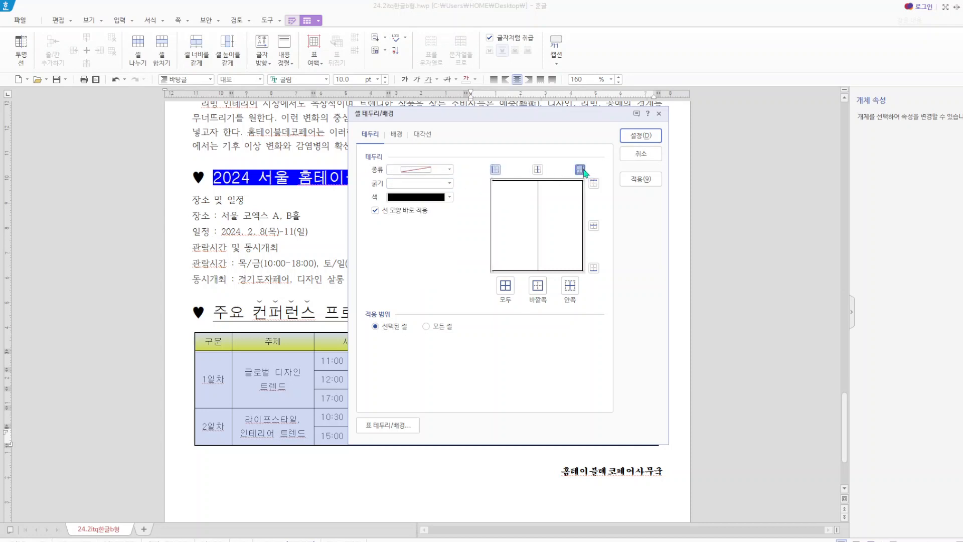
{"action": "left_click", "coordinate": [640, 135]}
{"action": "left_click", "coordinate": [636, 290]}
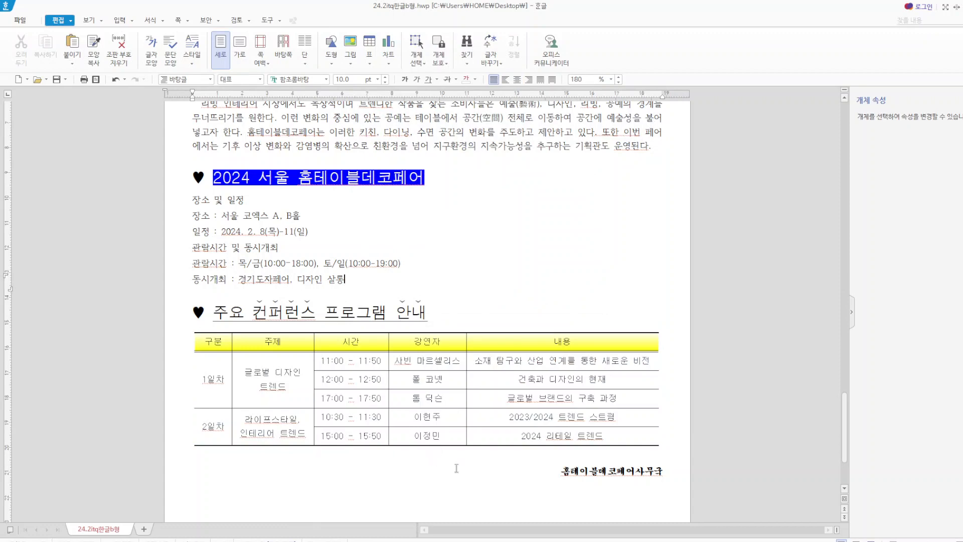
- Set the base font size of the closing line 홈테이블데코페어사무국 below the table to 24 pt
{"action": "scroll", "coordinate": [457, 467], "scroll_direction": "down", "scroll_amount": 3}
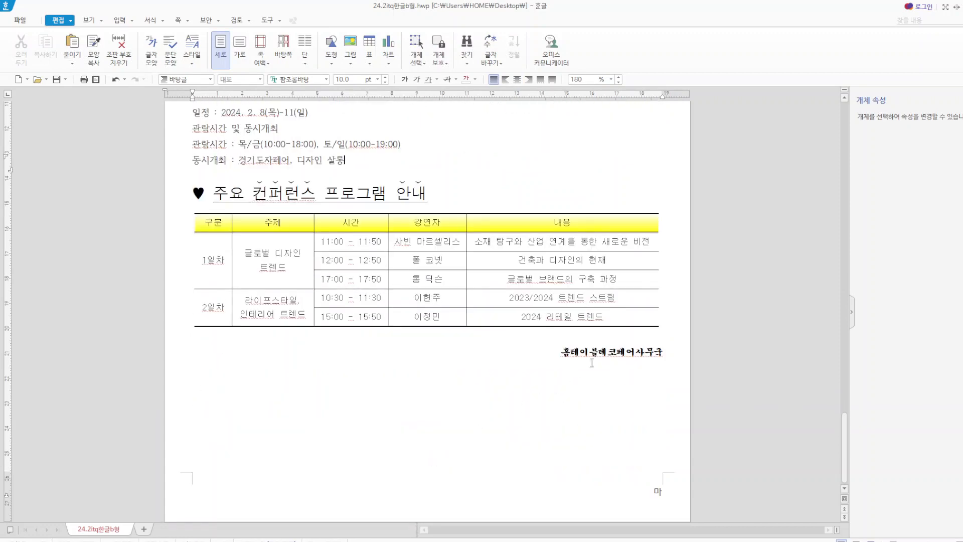
{"action": "left_click_drag", "start_coordinate": [564, 352], "coordinate": [671, 353]}
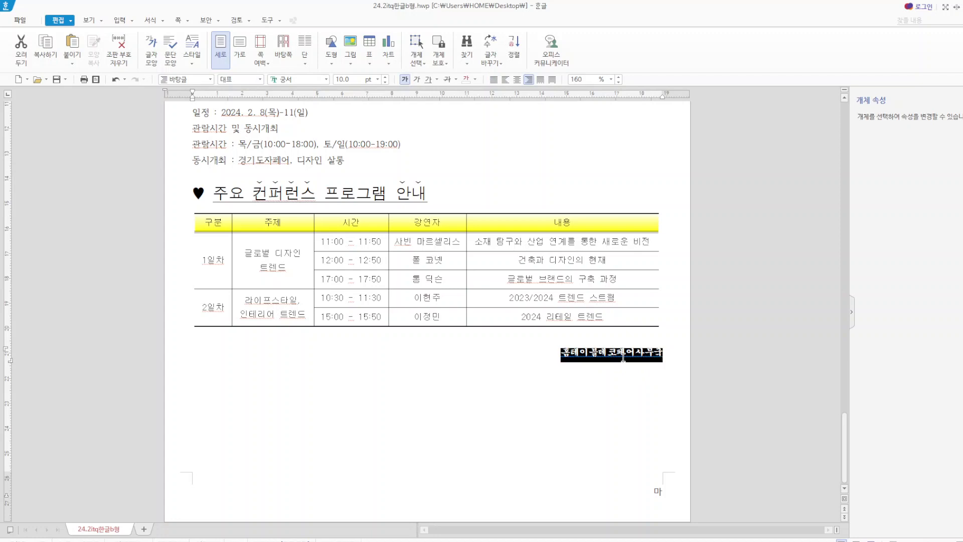
{"action": "right_click", "coordinate": [622, 356]}
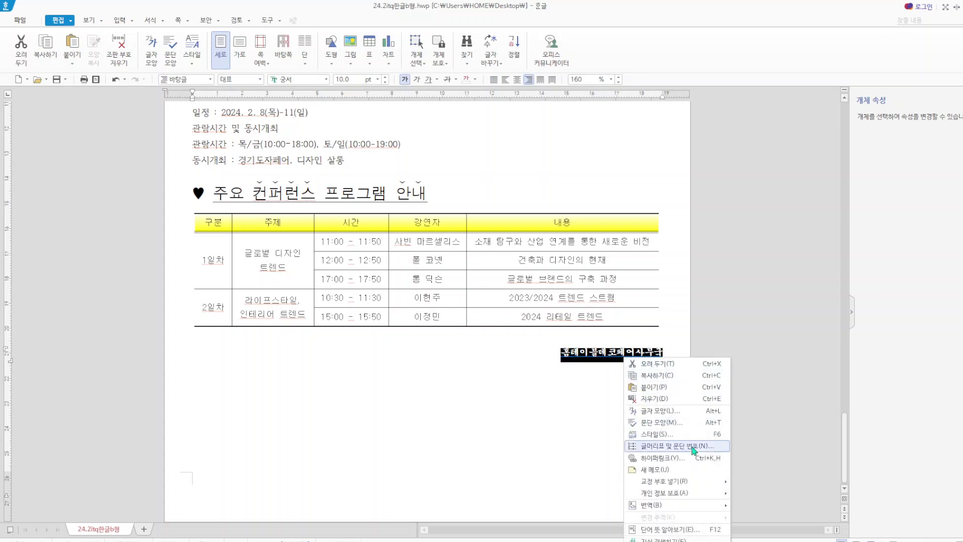
{"action": "mouse_move", "coordinate": [677, 512]}
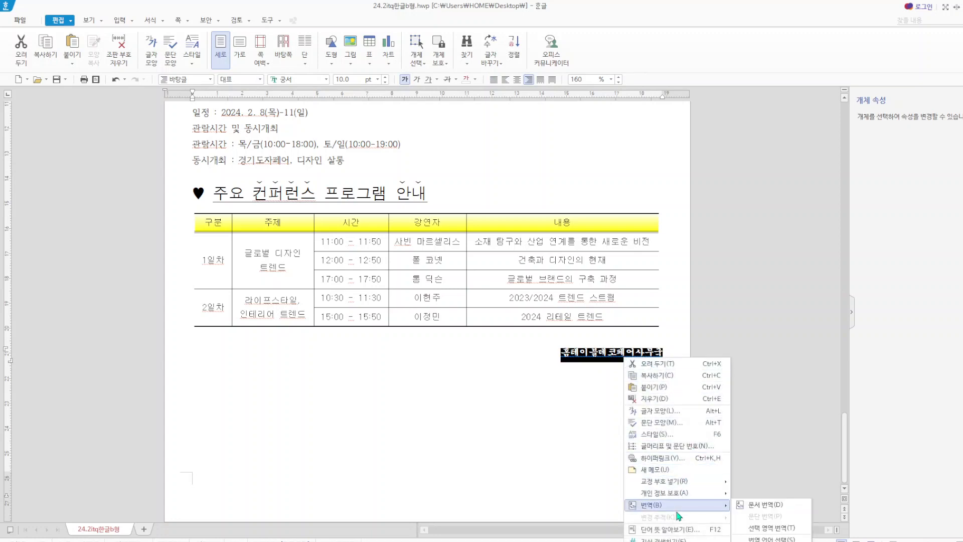
{"action": "left_click", "coordinate": [657, 411]}
{"action": "left_click", "coordinate": [376, 163]}
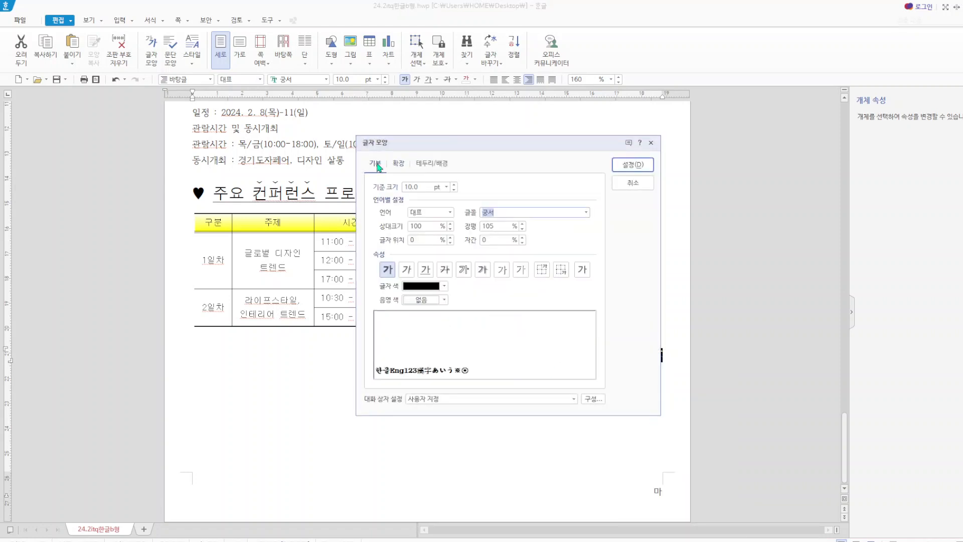
{"action": "left_click", "coordinate": [446, 187]}
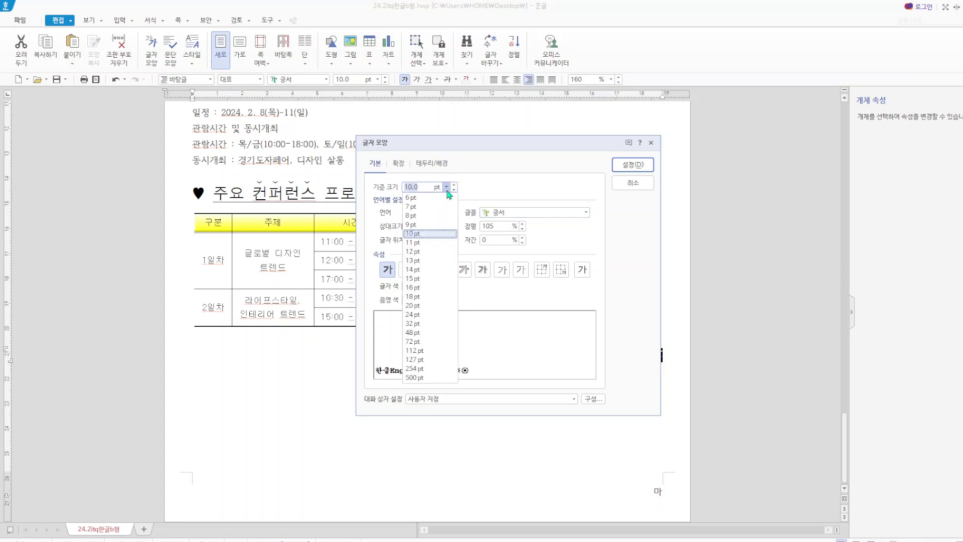
{"action": "left_click", "coordinate": [426, 315]}
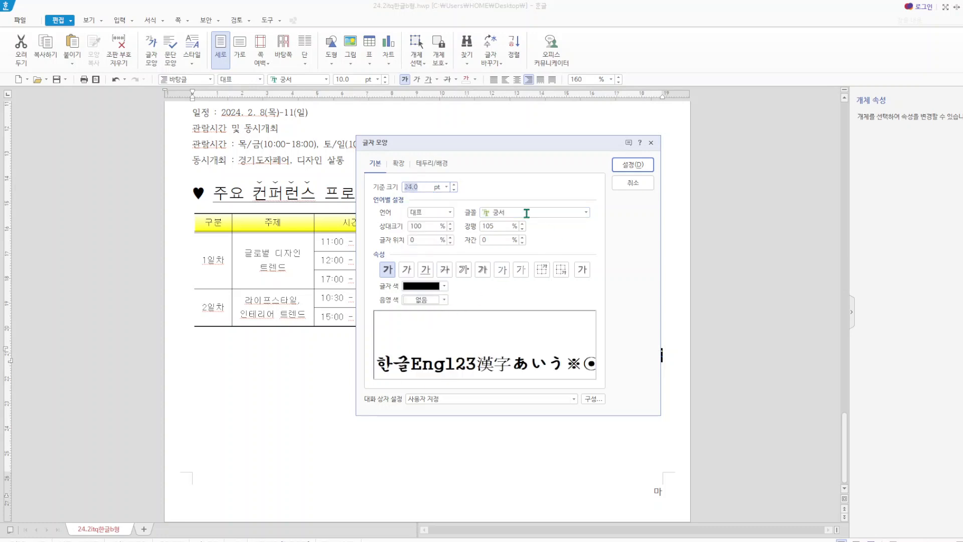
- Set the character width (장평) of the closing line to 105% and apply the character formatting
{"action": "double_click", "coordinate": [485, 226]}
{"action": "type", "text": "100"}
{"action": "key", "text": "BackSpace"}
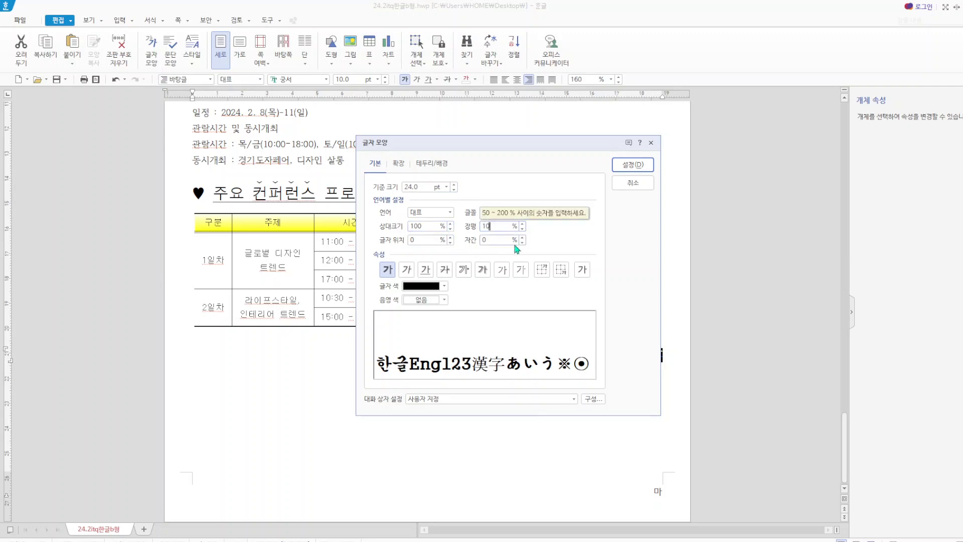
{"action": "type", "text": "5"}
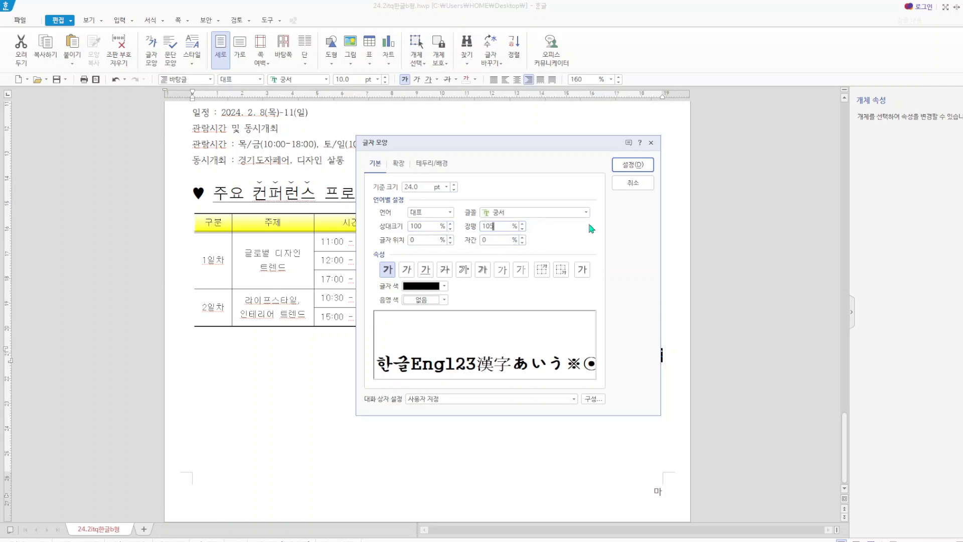
{"action": "left_click", "coordinate": [627, 165]}
{"action": "left_click", "coordinate": [573, 383]}
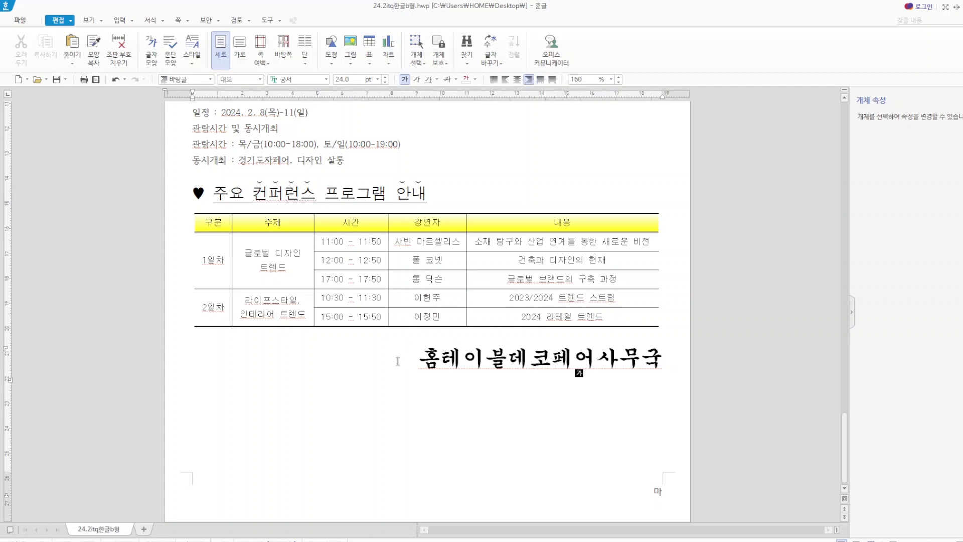
- Insert a footnote after the word 트렌드 in the first line of the article's opening paragraph
{"action": "scroll", "coordinate": [273, 178], "scroll_direction": "up", "scroll_amount": 10}
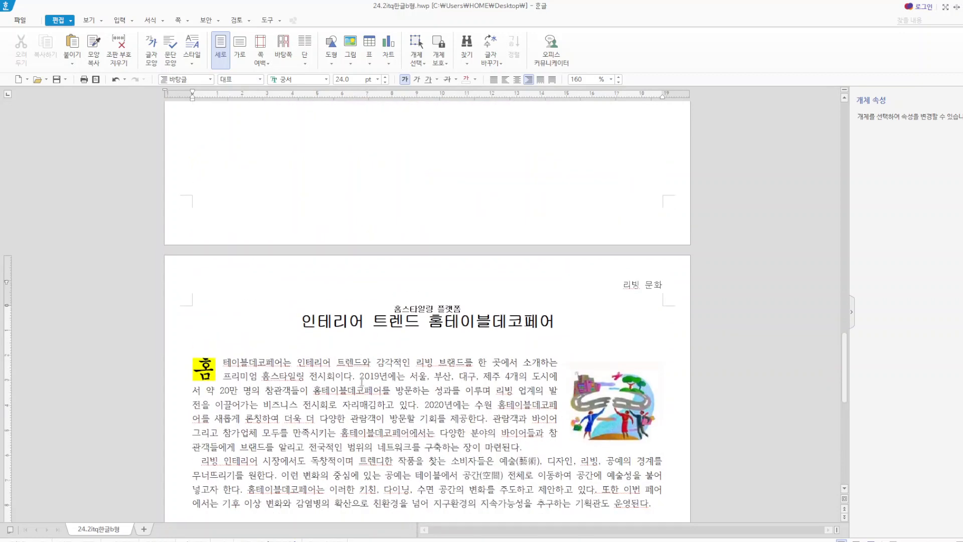
{"action": "left_click", "coordinate": [364, 359]}
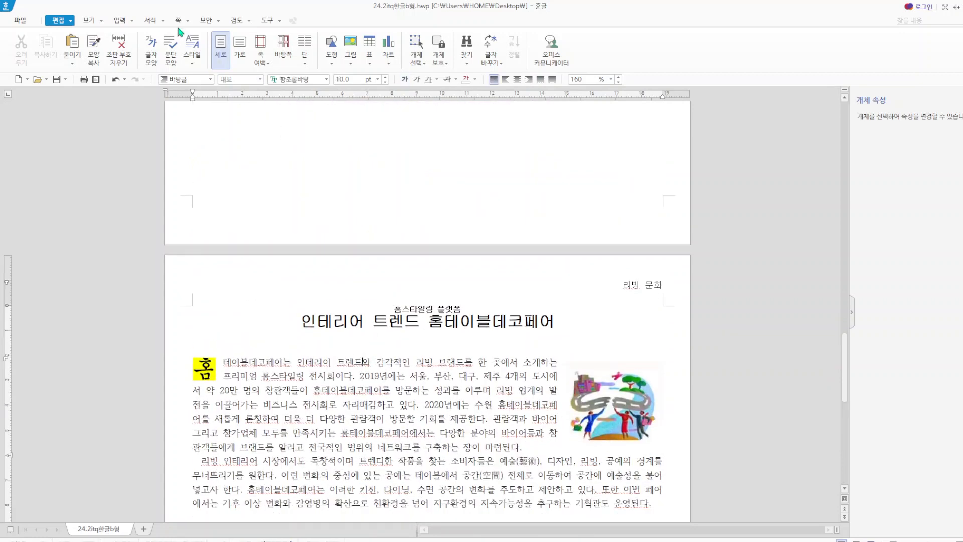
{"action": "left_click", "coordinate": [133, 21]}
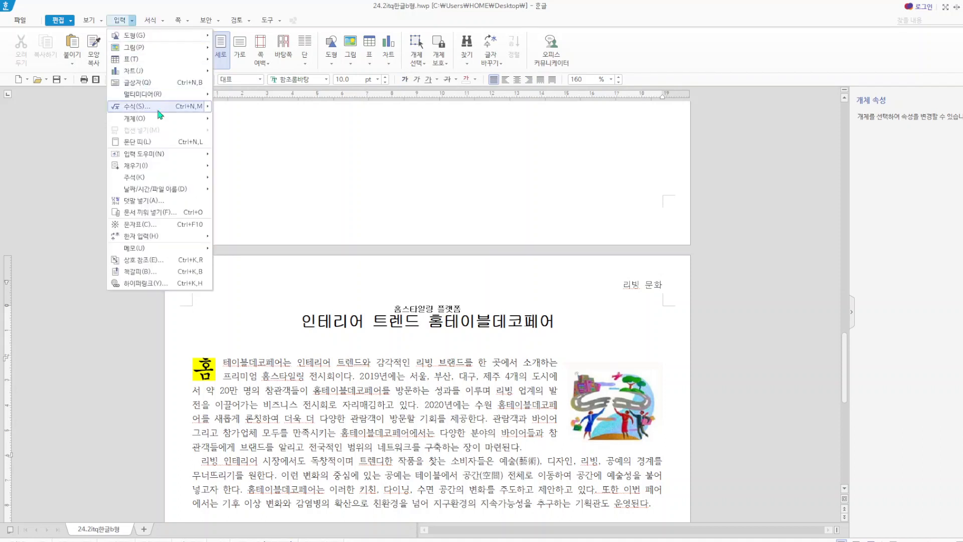
{"action": "mouse_move", "coordinate": [150, 177]}
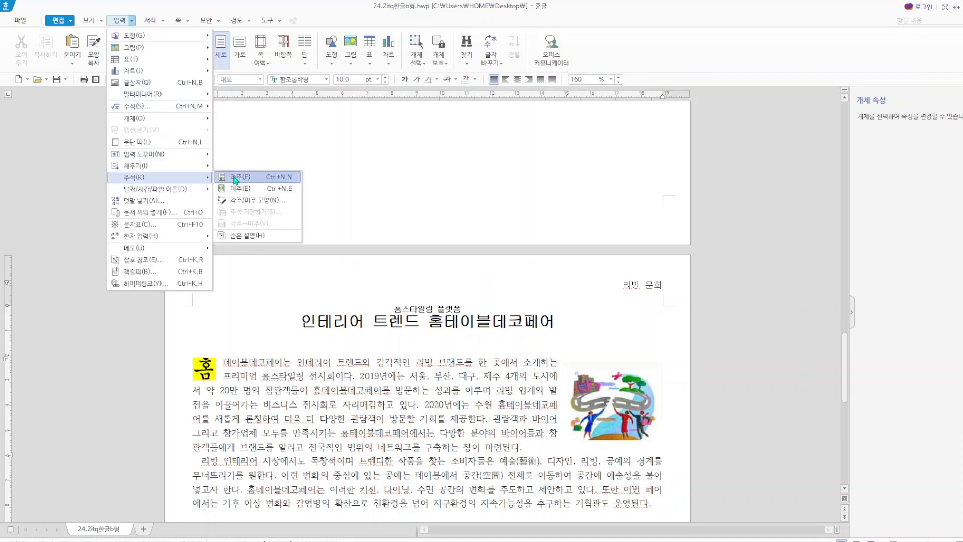
{"action": "left_click", "coordinate": [224, 178]}
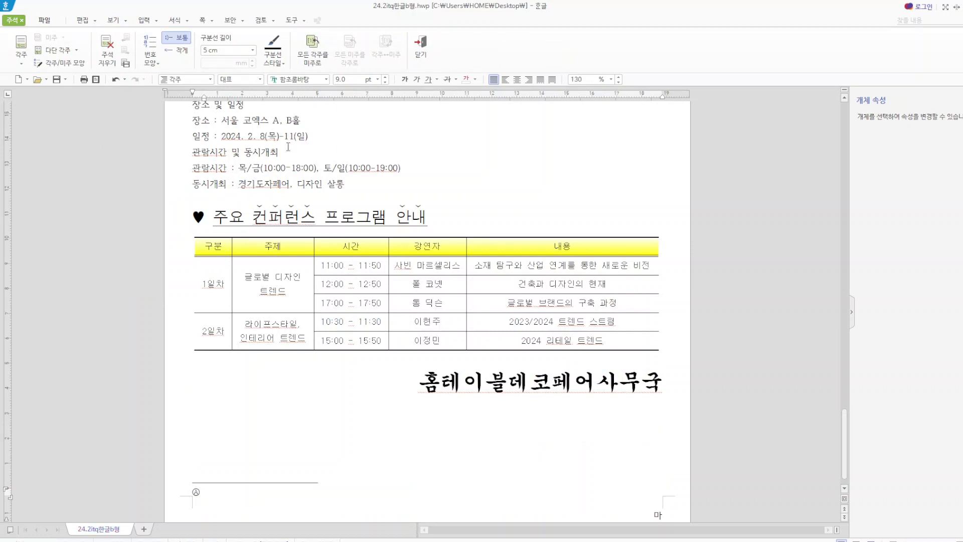
- Enter the footnote text 사상이나 행동 또는 어떤 현상에서 나타나는 일정한 방향 after the Ⓐ mark and leave footnote editing
{"action": "left_click", "coordinate": [151, 57]}
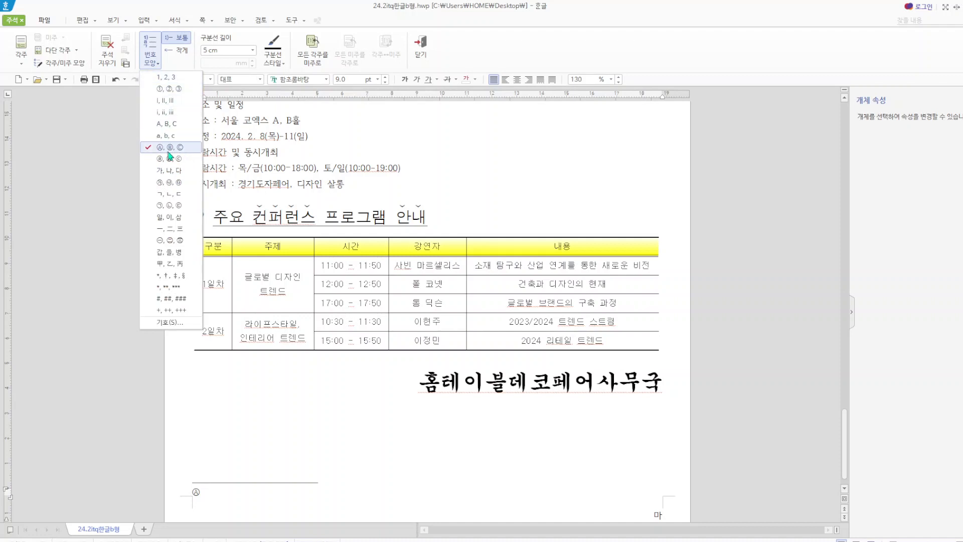
{"action": "left_click", "coordinate": [243, 490]}
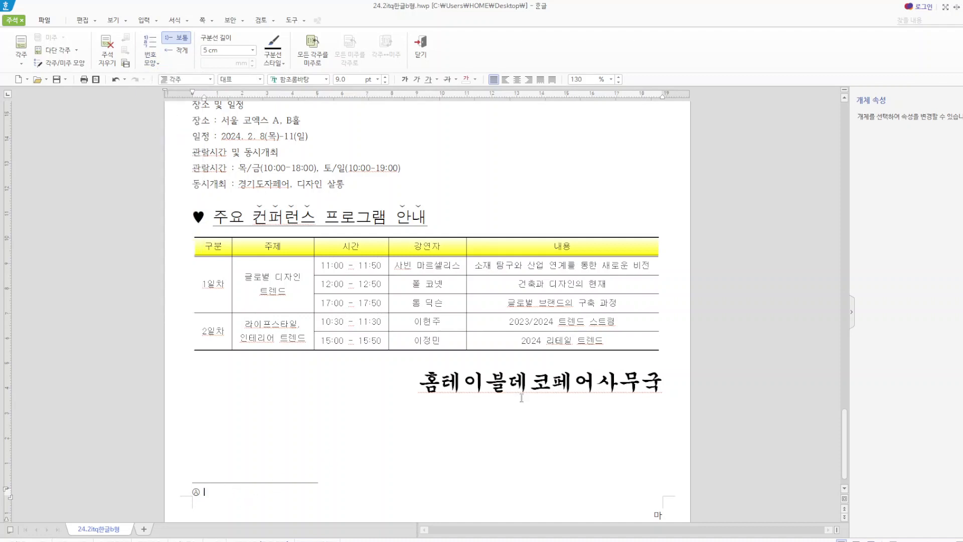
{"action": "type", "text": "사상이나 해"}
{"action": "type", "text": "ㅇ동 ㄸ"}
{"action": "type", "text": "ㅗㄴ"}
{"action": "type", "text": "ㅡ 어떠ㄴ 혀ㄴ상에서 나타"}
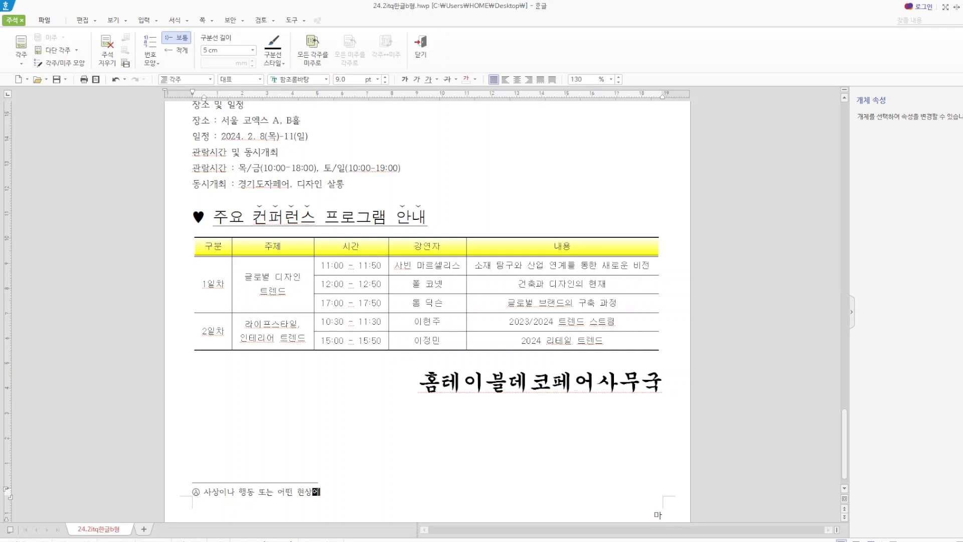
{"action": "type", "text": "나는 "}
{"action": "type", "text": "일정ㅎㅏㄴ 방ㅎ"}
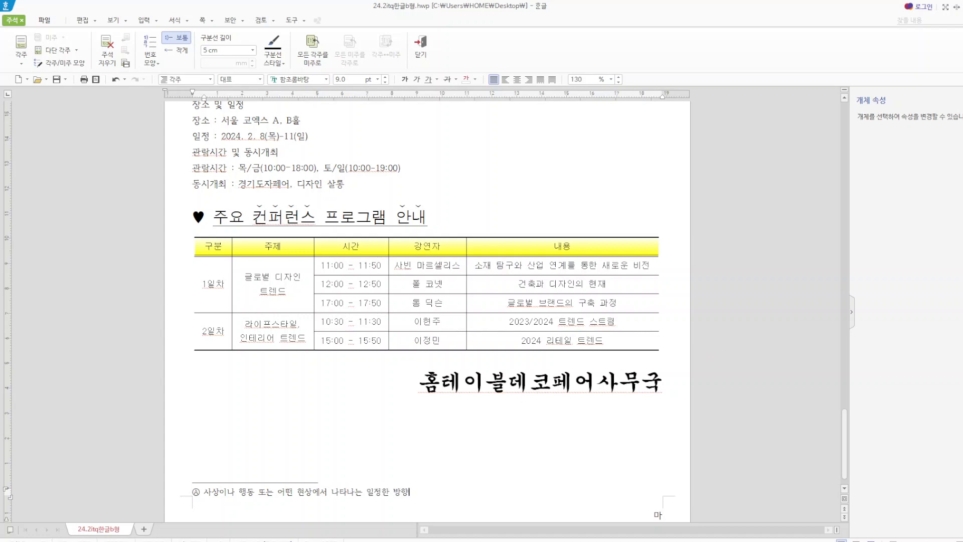
{"action": "scroll", "coordinate": [350, 304], "scroll_direction": "up", "scroll_amount": 10}
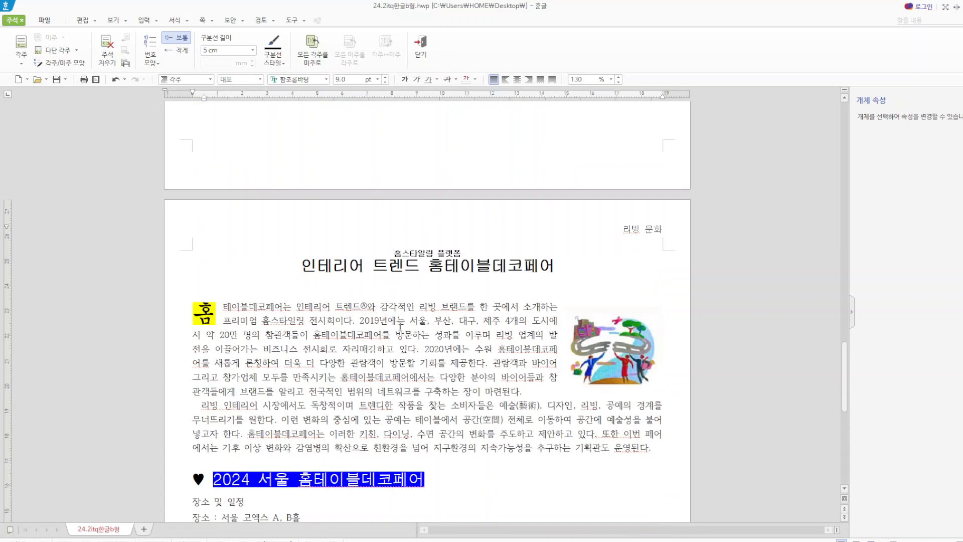
{"action": "scroll", "coordinate": [400, 327], "scroll_direction": "down", "scroll_amount": 5}
{"action": "scroll", "coordinate": [400, 327], "scroll_direction": "up", "scroll_amount": 2}
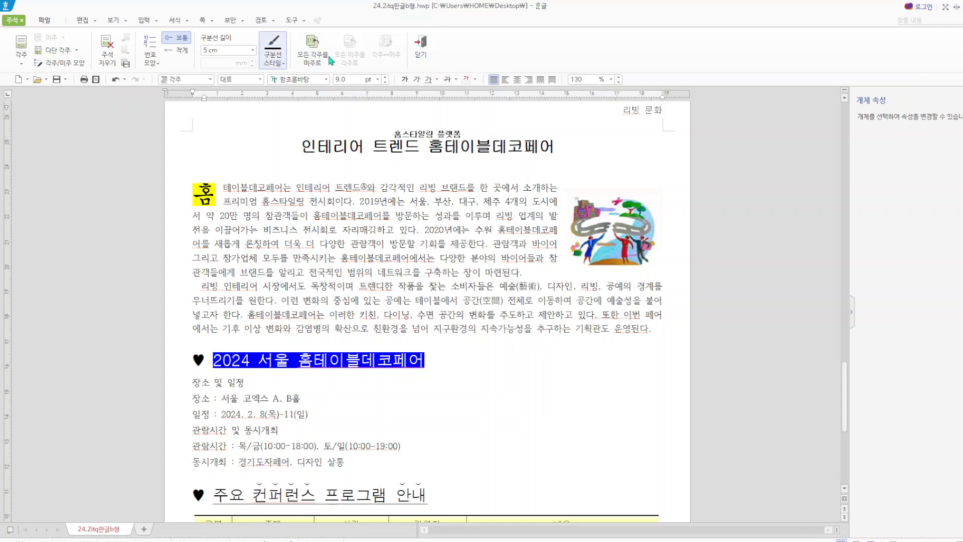
{"action": "left_click", "coordinate": [420, 48]}
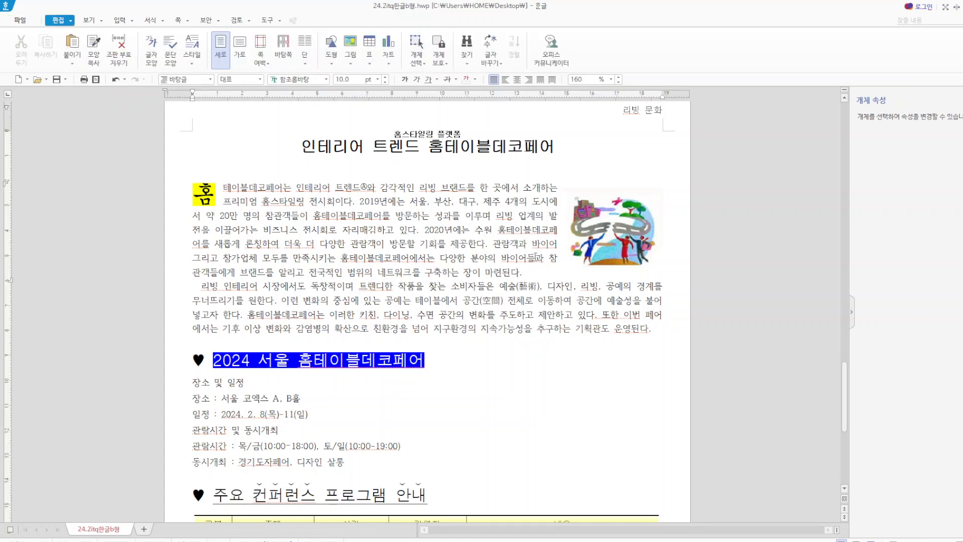
{"action": "scroll", "coordinate": [536, 257], "scroll_direction": "down", "scroll_amount": 5}
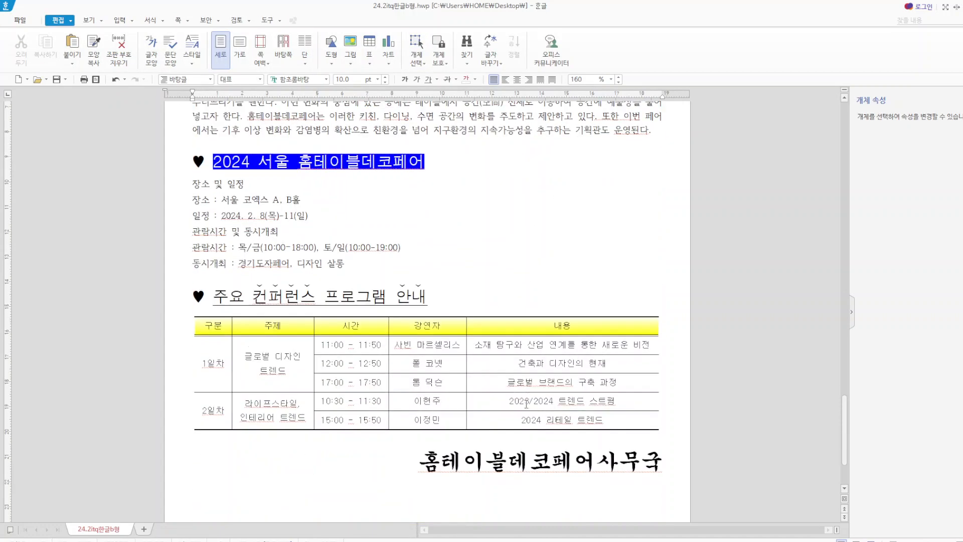
{"action": "scroll", "coordinate": [525, 403], "scroll_direction": "up", "scroll_amount": 5}
{"action": "left_click", "coordinate": [188, 21]}
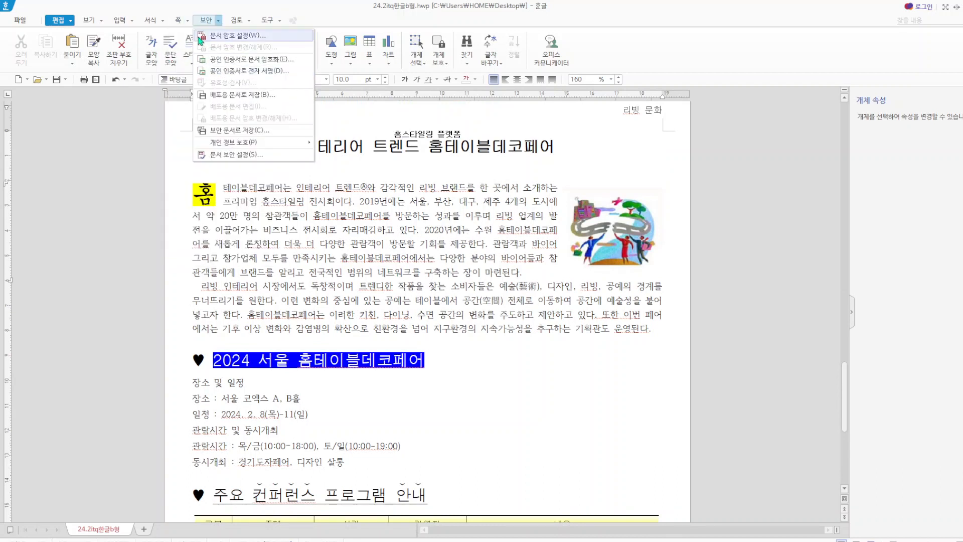
{"action": "left_click", "coordinate": [209, 83]}
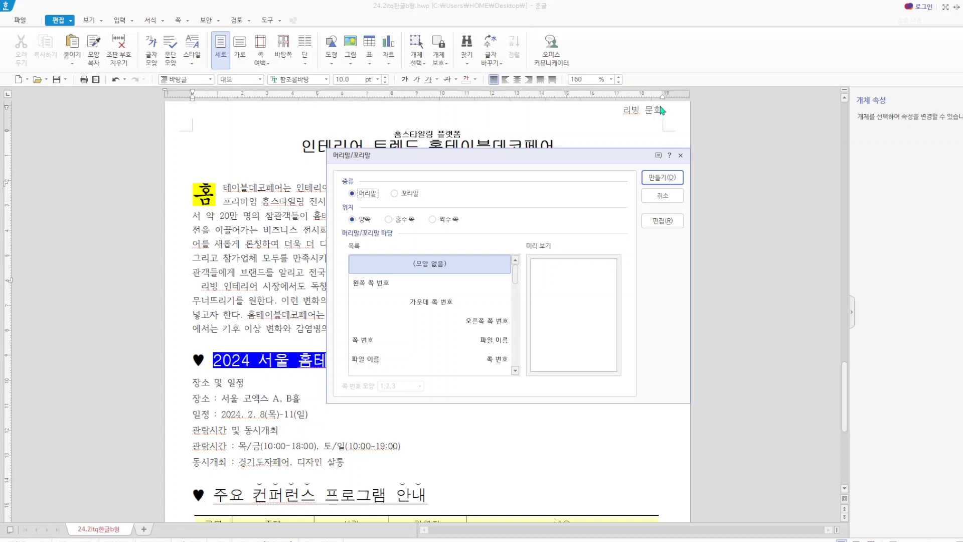
{"action": "key", "text": "Escape"}
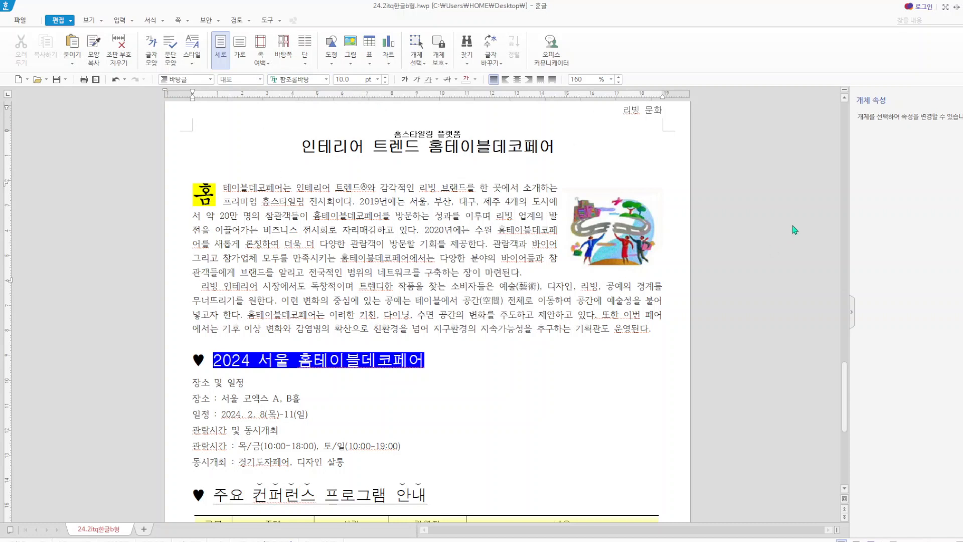
{"action": "key", "text": "Hangul"}
- Insert a page number at the lower right of the page in the 가,나,다 number format without dashes
{"action": "left_click", "coordinate": [187, 21]}
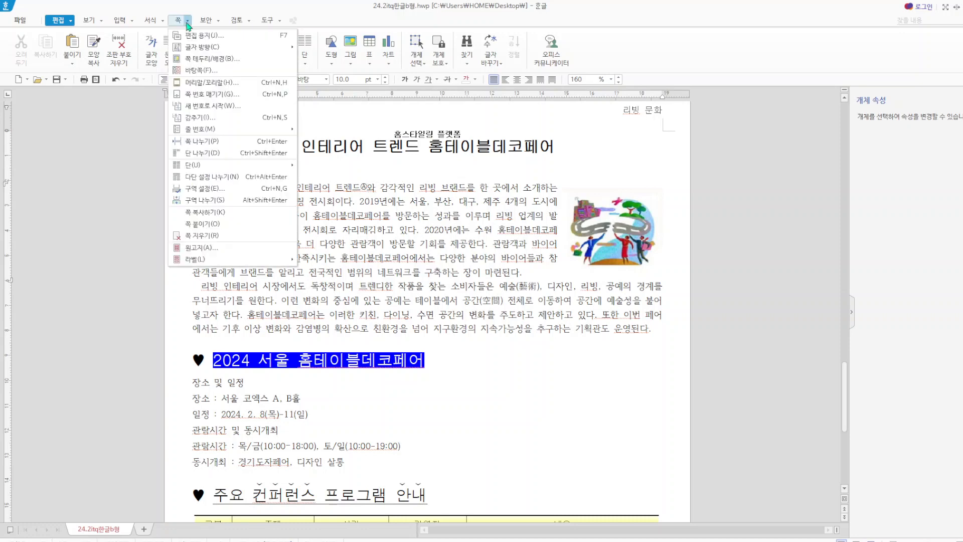
{"action": "left_click", "coordinate": [221, 95]}
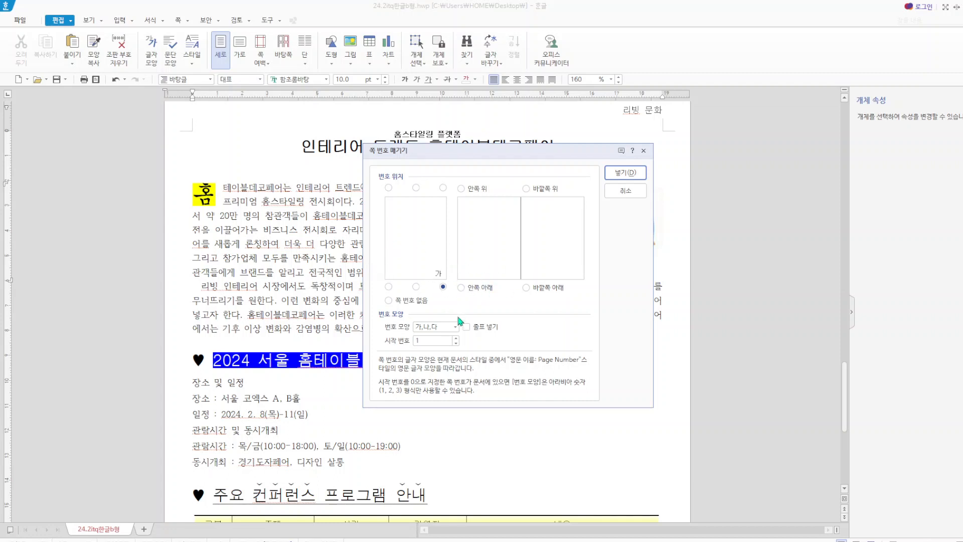
{"action": "left_click", "coordinate": [467, 327]}
{"action": "left_click", "coordinate": [471, 330]}
{"action": "left_click", "coordinate": [626, 173]}
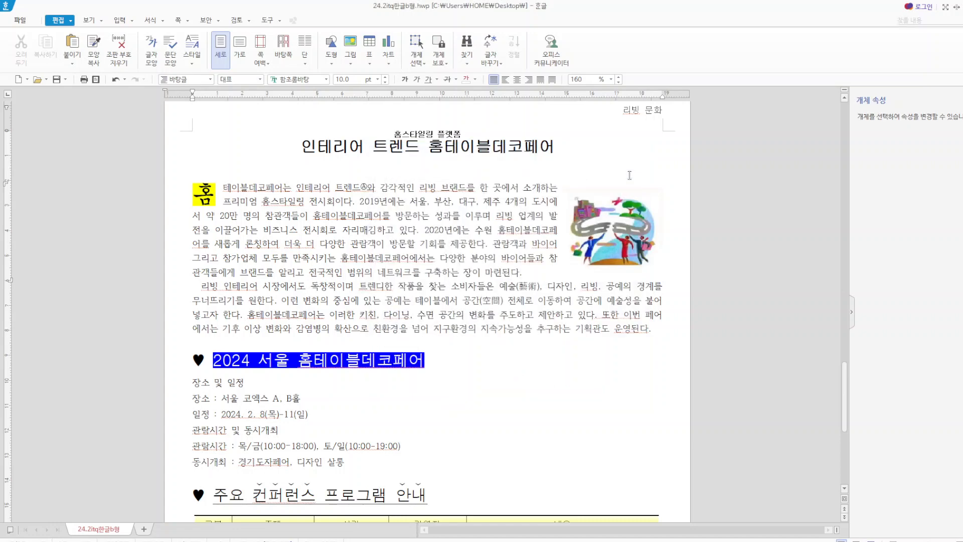
{"action": "scroll", "coordinate": [651, 202], "scroll_direction": "down", "scroll_amount": 6}
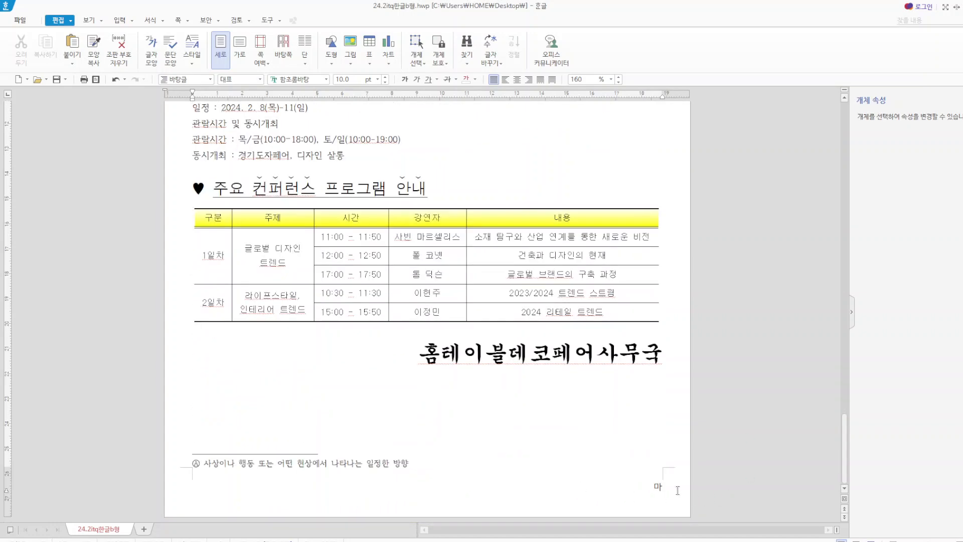
{"action": "scroll", "coordinate": [311, 255], "scroll_direction": "up", "scroll_amount": 3}
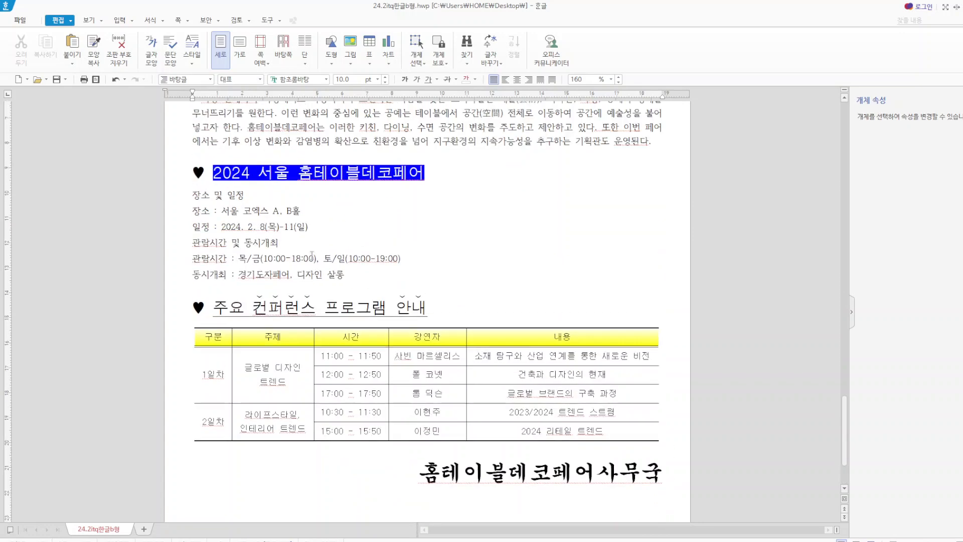
- Insert a new starting number for the page numbering on the article page
{"action": "left_click", "coordinate": [189, 22]}
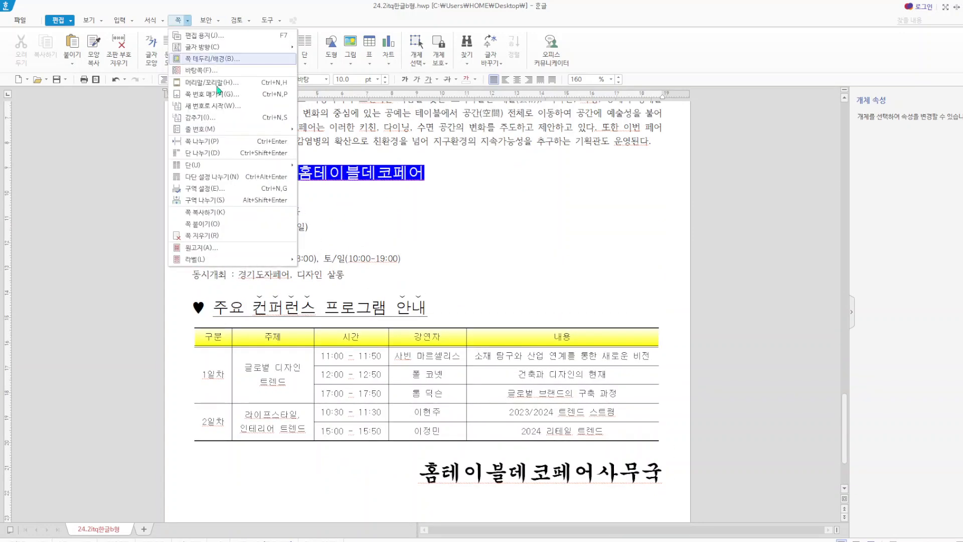
{"action": "left_click", "coordinate": [221, 106]}
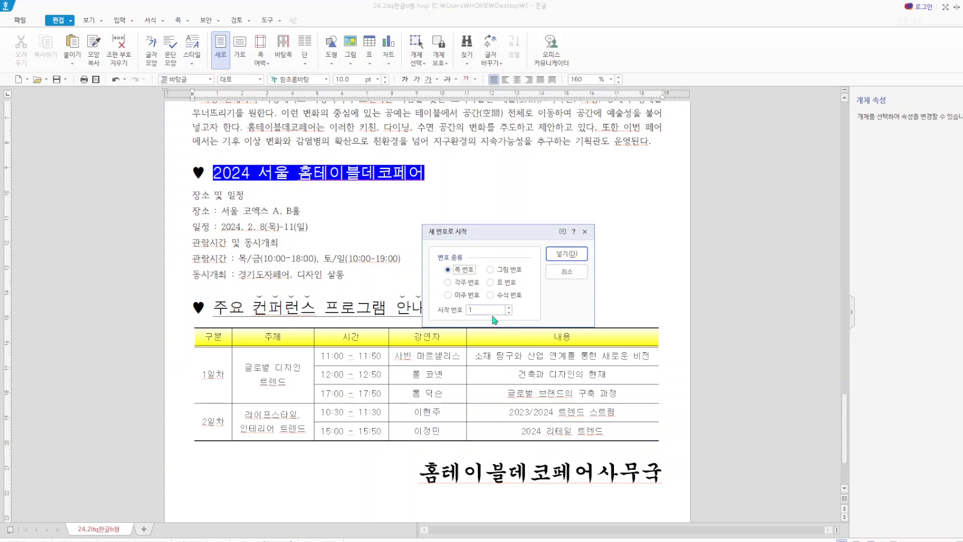
{"action": "left_click_drag", "start_coordinate": [482, 311], "coordinate": [448, 308]}
{"action": "left_click", "coordinate": [567, 253]}
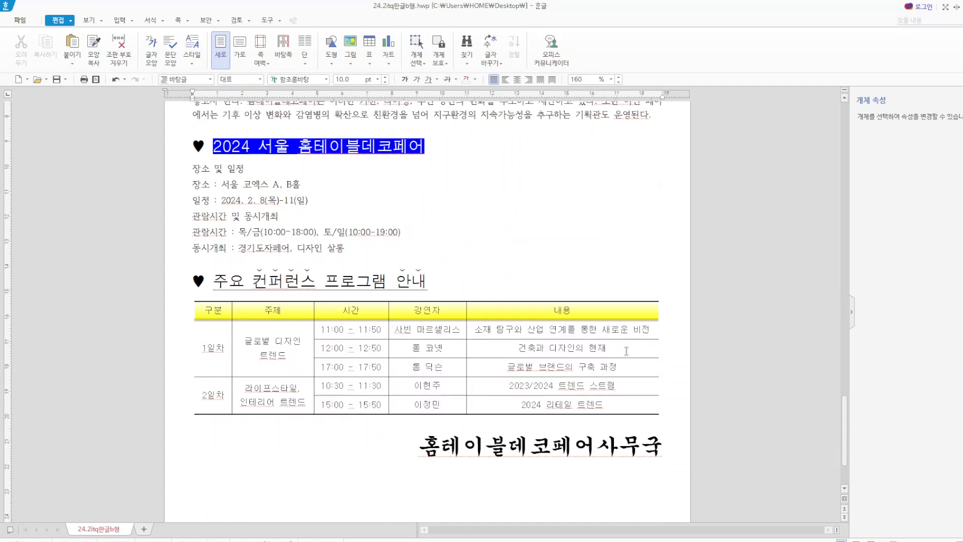
{"action": "scroll", "coordinate": [663, 422], "scroll_direction": "down", "scroll_amount": 3}
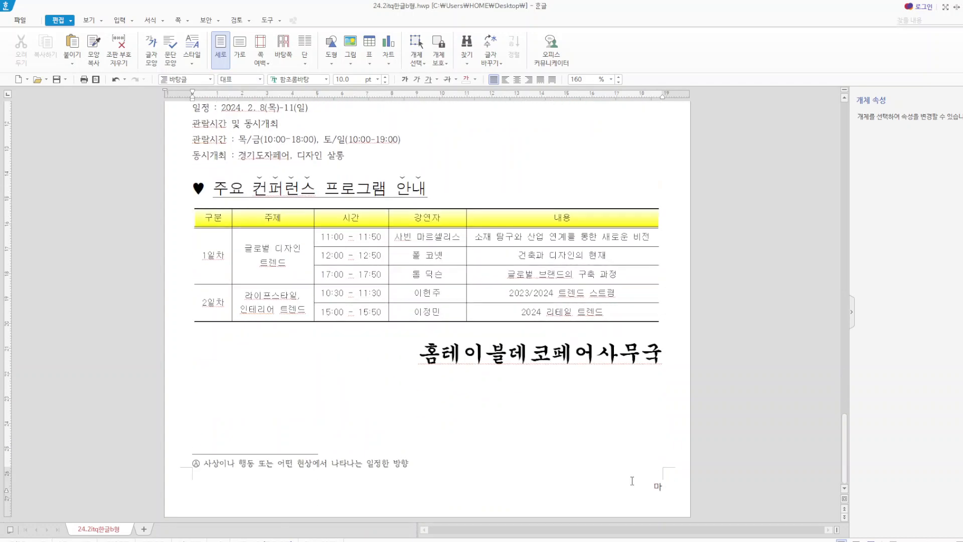
- Choose the 가) a) (1) (가) paragraph numbering for the six lines from 장소 및 일정 to 동시개최 and open its custom definition
{"action": "scroll", "coordinate": [379, 394], "scroll_direction": "up", "scroll_amount": 5}
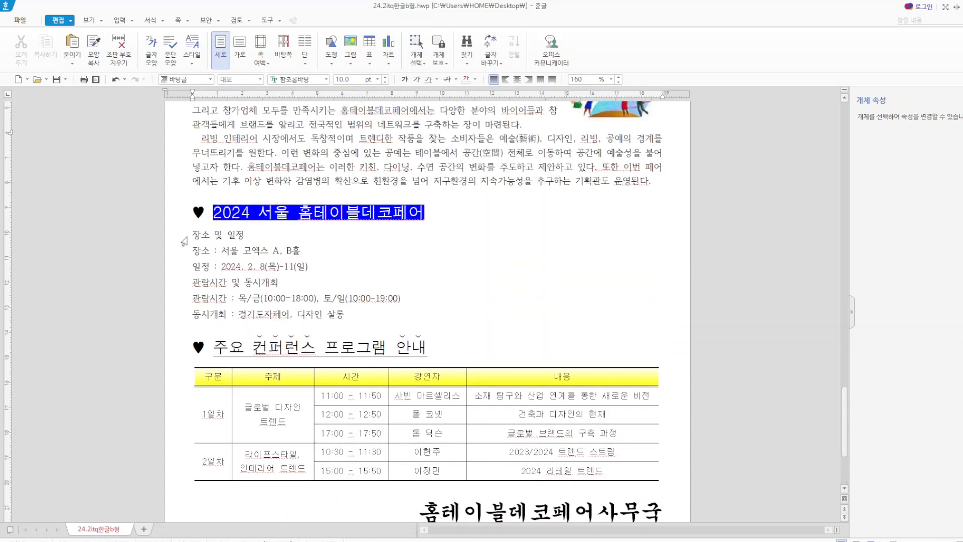
{"action": "left_click_drag", "start_coordinate": [191, 235], "coordinate": [376, 311]}
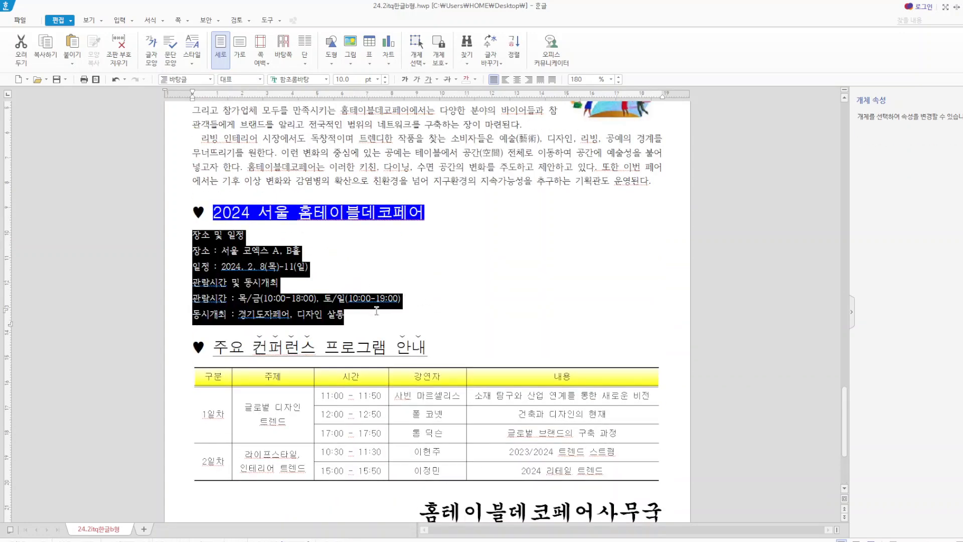
{"action": "right_click", "coordinate": [322, 306]}
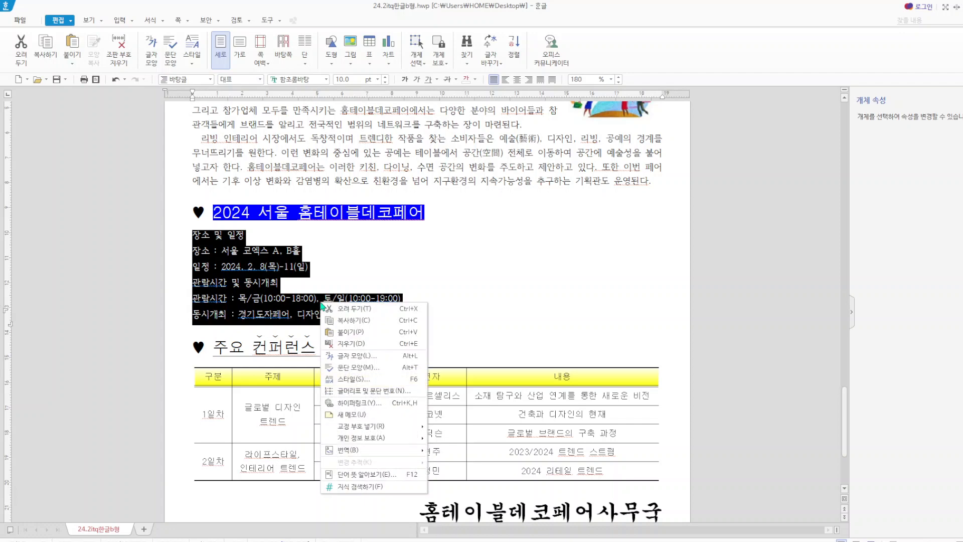
{"action": "left_click", "coordinate": [366, 390]}
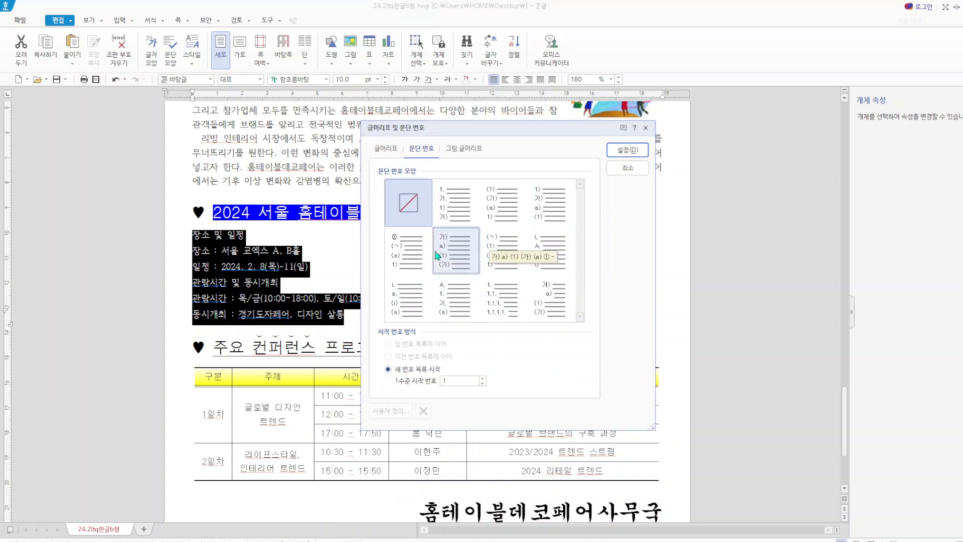
{"action": "left_click", "coordinate": [461, 251]}
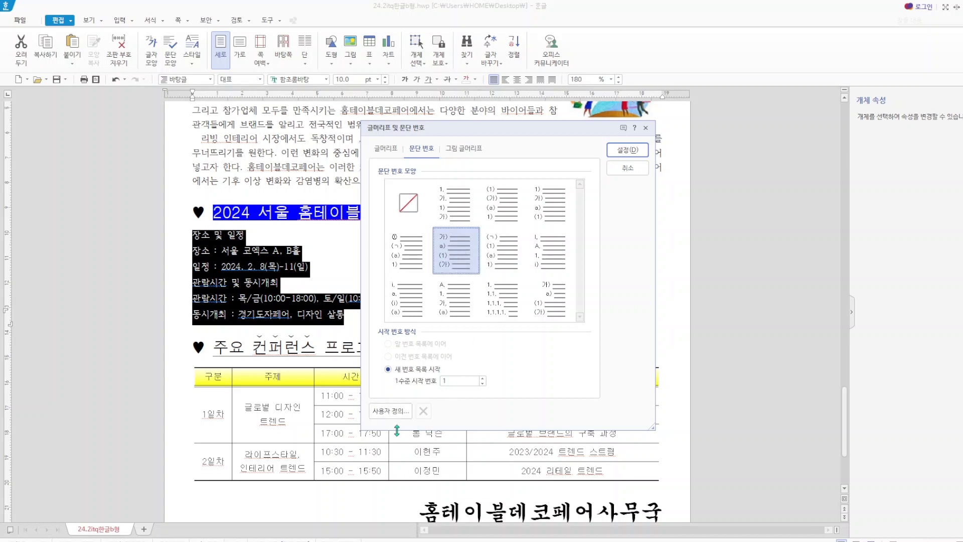
{"action": "left_click", "coordinate": [398, 412]}
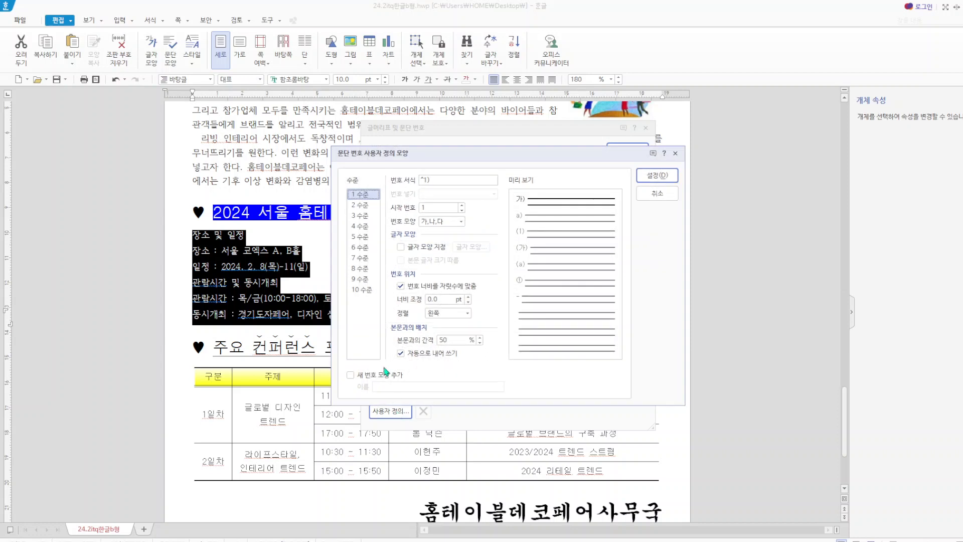
- Set the level 1 number's width adjustment (너비 조정) to 20 pt and its alignment to right (오른쪽)
{"action": "left_click", "coordinate": [447, 300]}
{"action": "type", "text": "20"}
{"action": "left_click", "coordinate": [467, 313]}
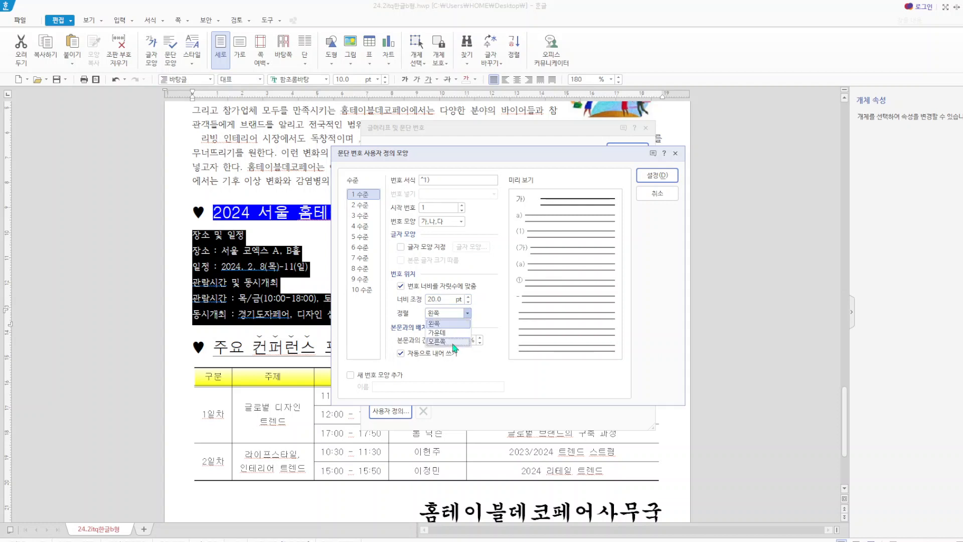
{"action": "left_click", "coordinate": [453, 343]}
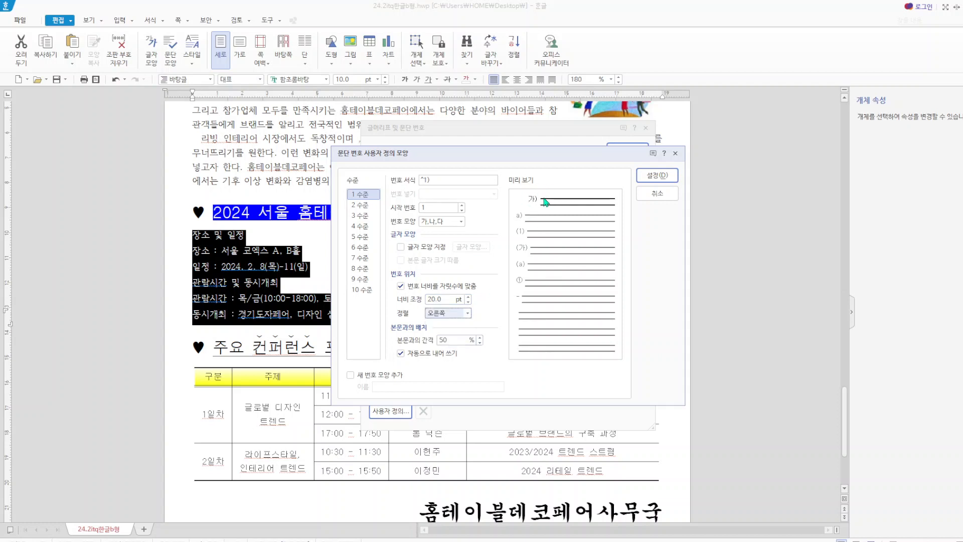
- Set the level 2 number's width adjustment to 30 pt with right alignment (오른쪽) and apply the custom numbering to the selected lines
{"action": "left_click", "coordinate": [361, 205]}
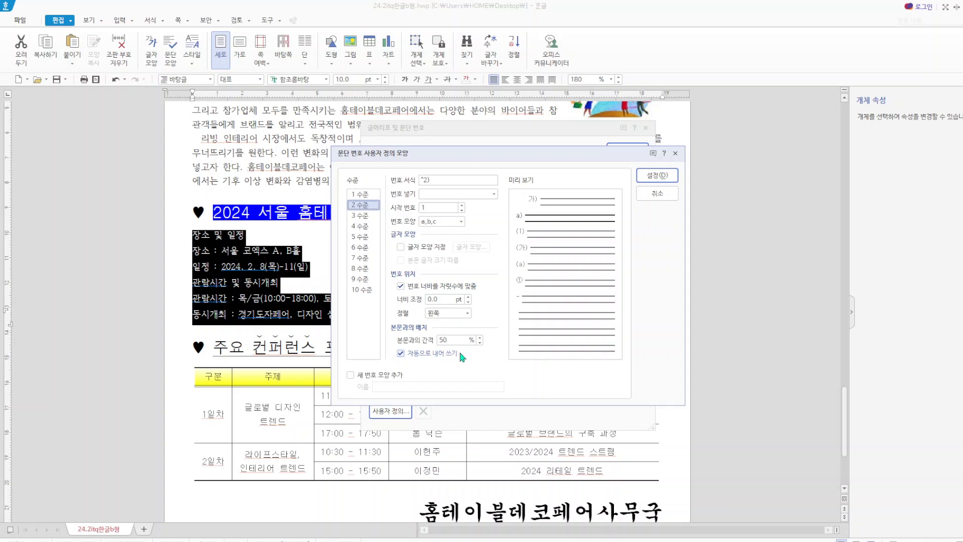
{"action": "left_click", "coordinate": [434, 299]}
{"action": "type", "text": "30"}
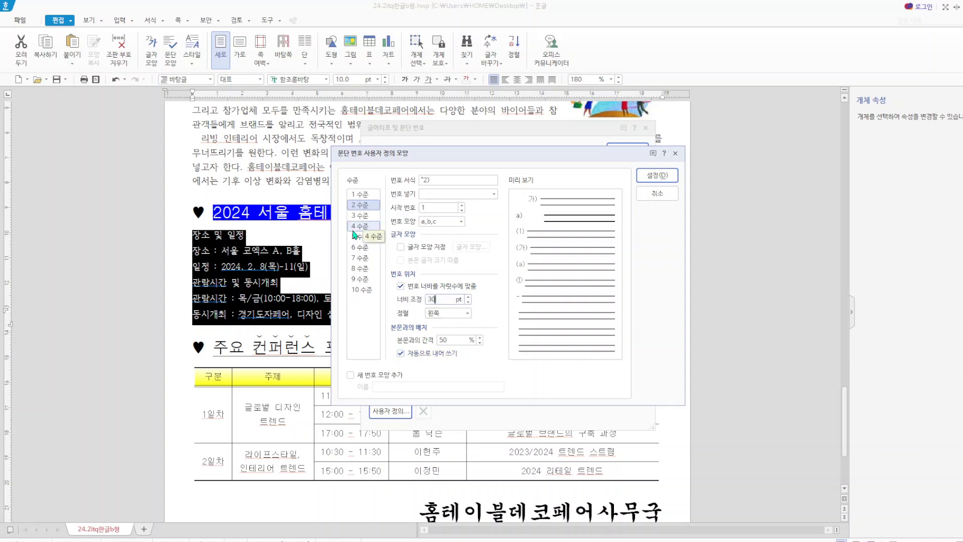
{"action": "left_click", "coordinate": [468, 313]}
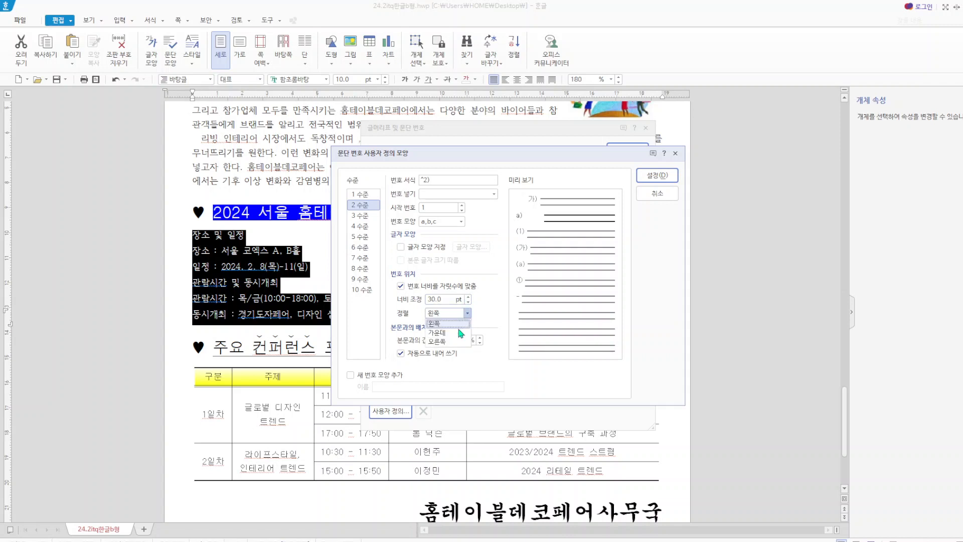
{"action": "left_click", "coordinate": [450, 340]}
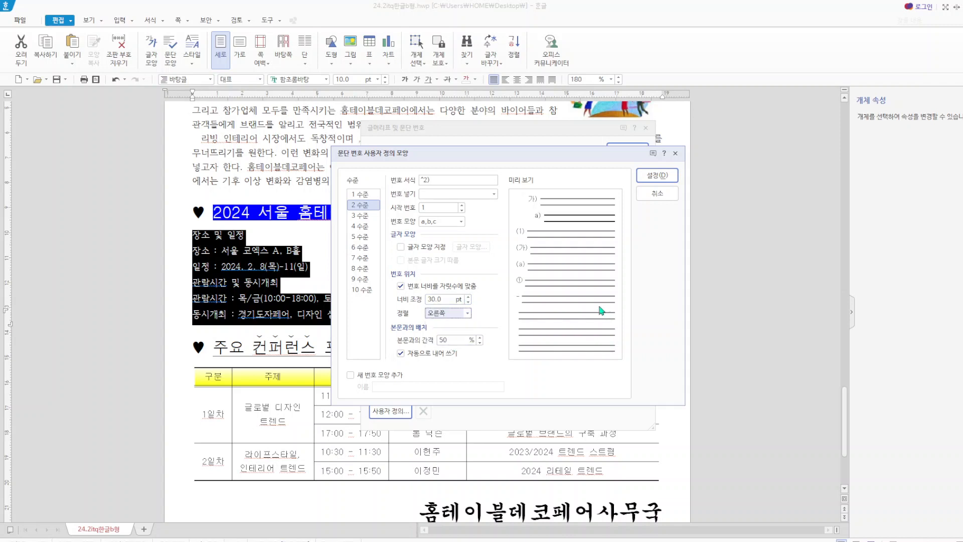
{"action": "left_click", "coordinate": [656, 175]}
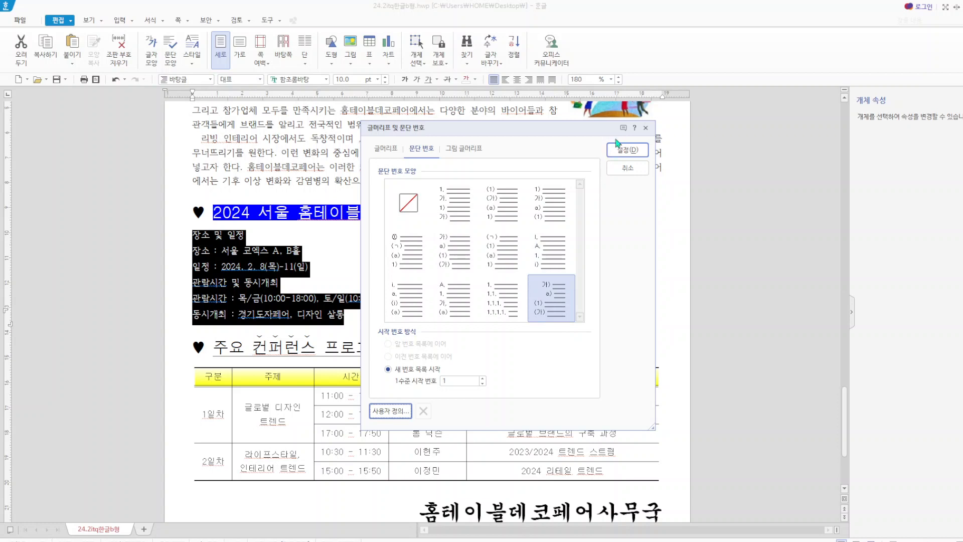
{"action": "left_click", "coordinate": [627, 150]}
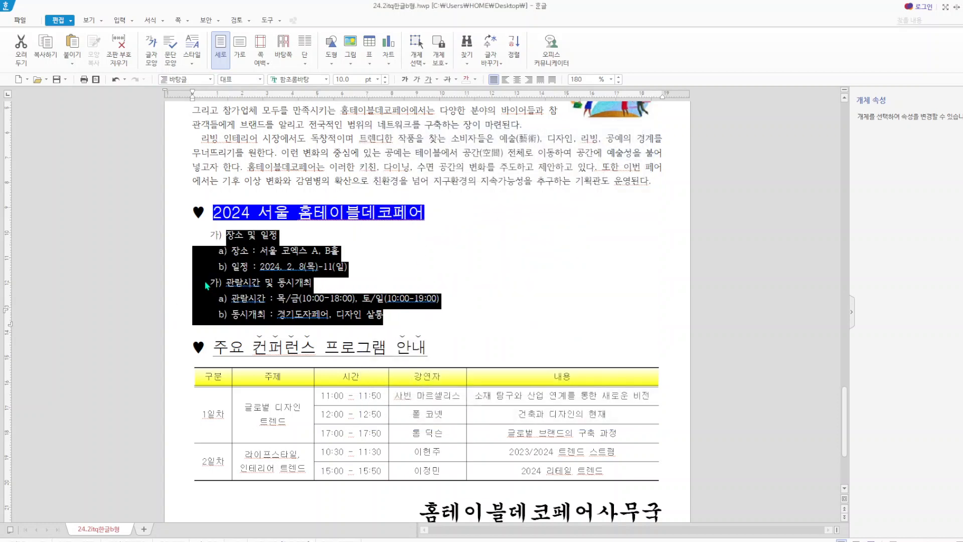
{"action": "left_click", "coordinate": [457, 269]}
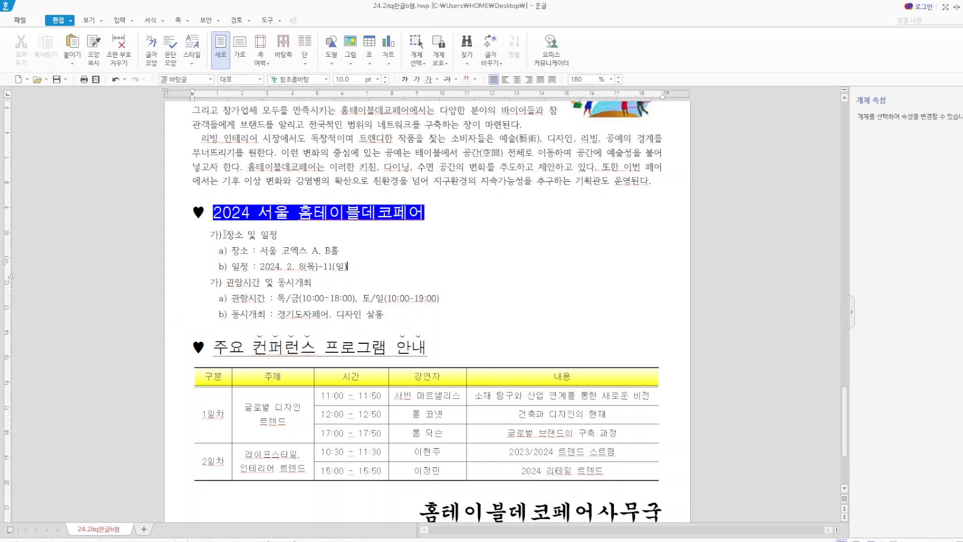
- Set the line spacing of the six numbered lines from 장소 및 일정 to 동시개최 to 160%
{"action": "left_click_drag", "start_coordinate": [211, 234], "coordinate": [420, 316]}
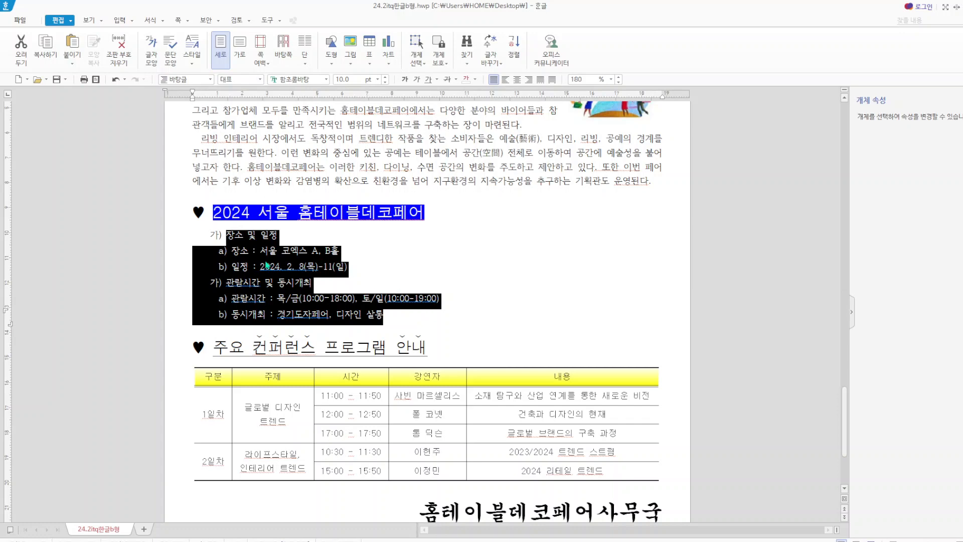
{"action": "right_click", "coordinate": [269, 270]}
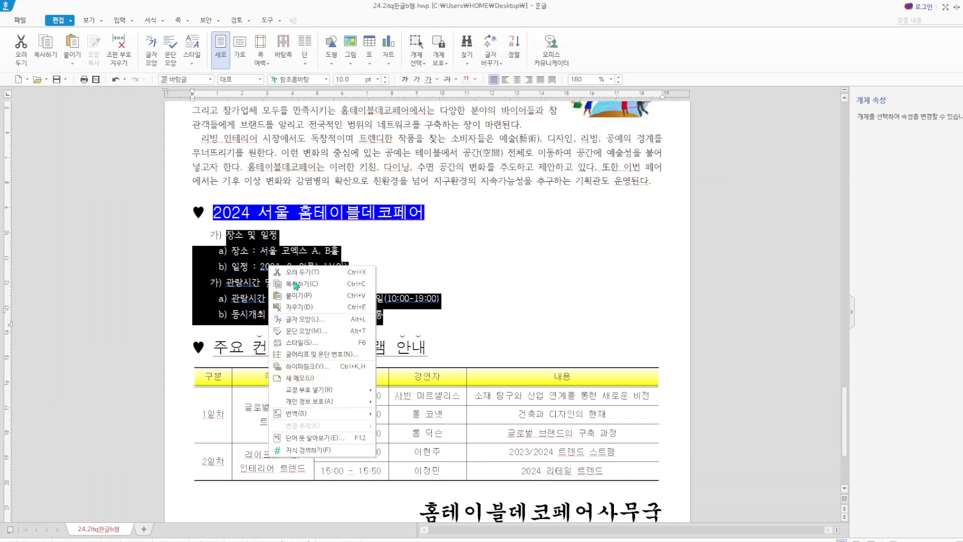
{"action": "left_click", "coordinate": [324, 332]}
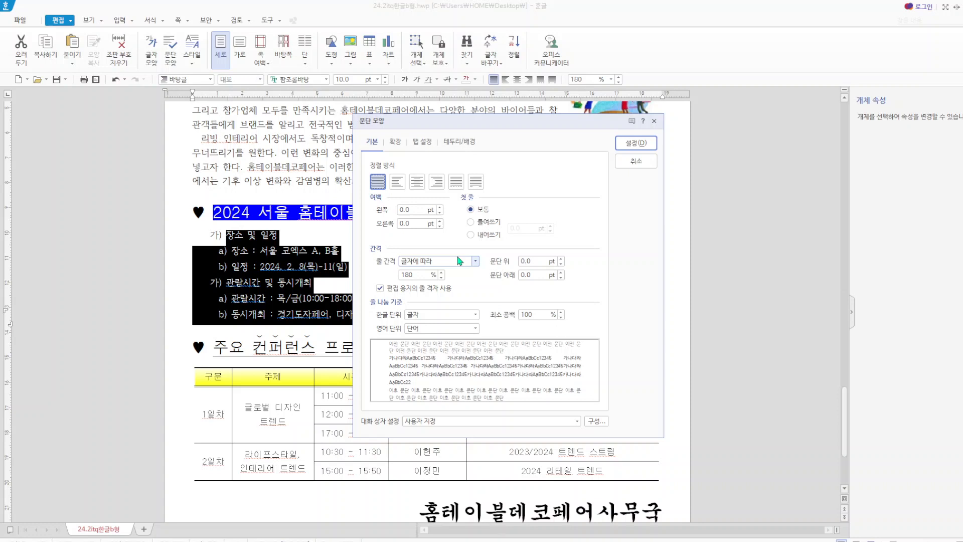
{"action": "double_click", "coordinate": [416, 275]}
{"action": "type", "text": "160"}
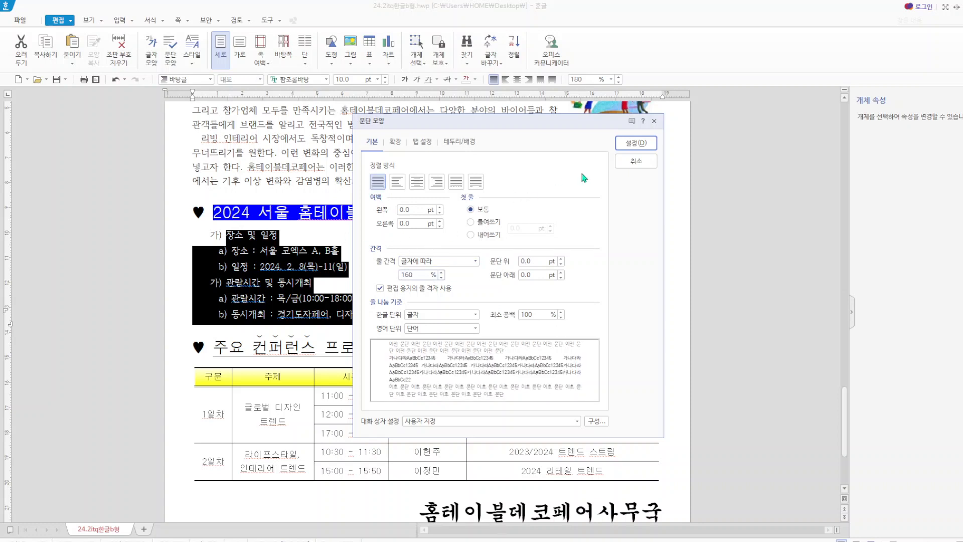
{"action": "left_click", "coordinate": [635, 144]}
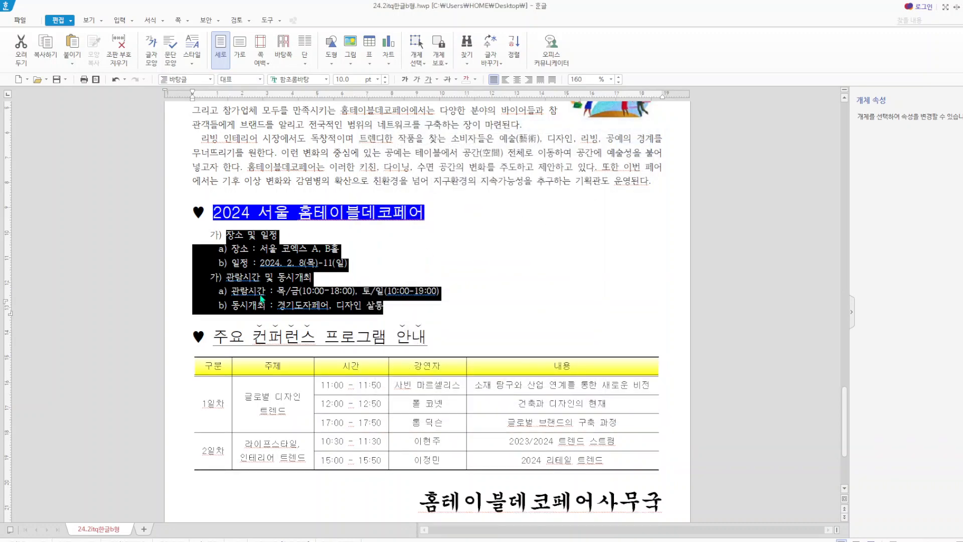
- Set the line spacing of the six numbered lines under the 2024 서울 홈테이블데코페어 heading to 180%
{"action": "right_click", "coordinate": [299, 274]}
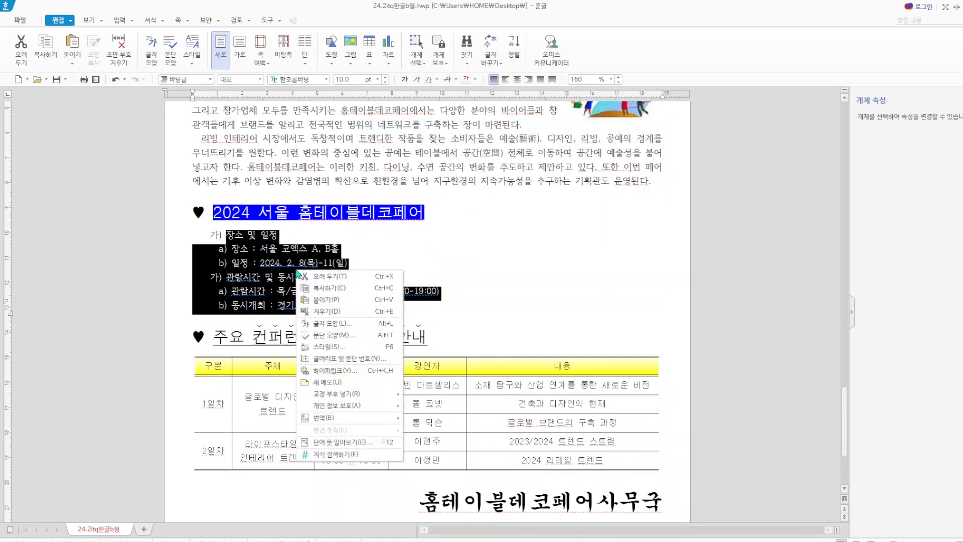
{"action": "left_click", "coordinate": [357, 334]}
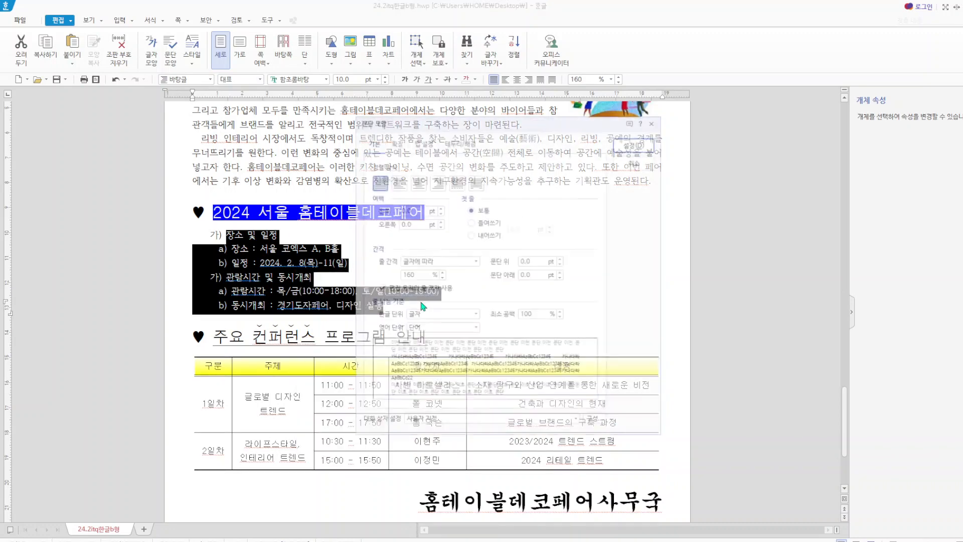
{"action": "double_click", "coordinate": [406, 275]}
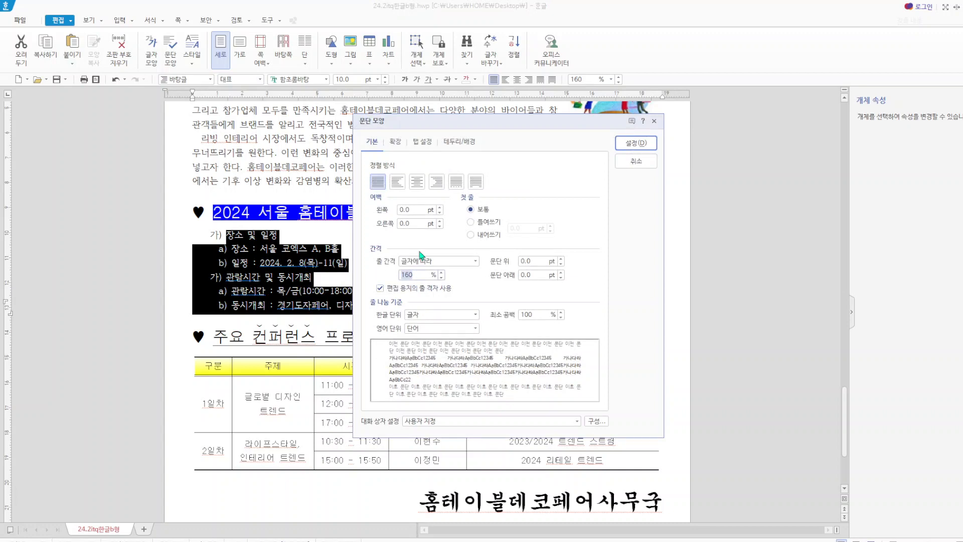
{"action": "type", "text": "180"}
{"action": "key", "text": "Return"}
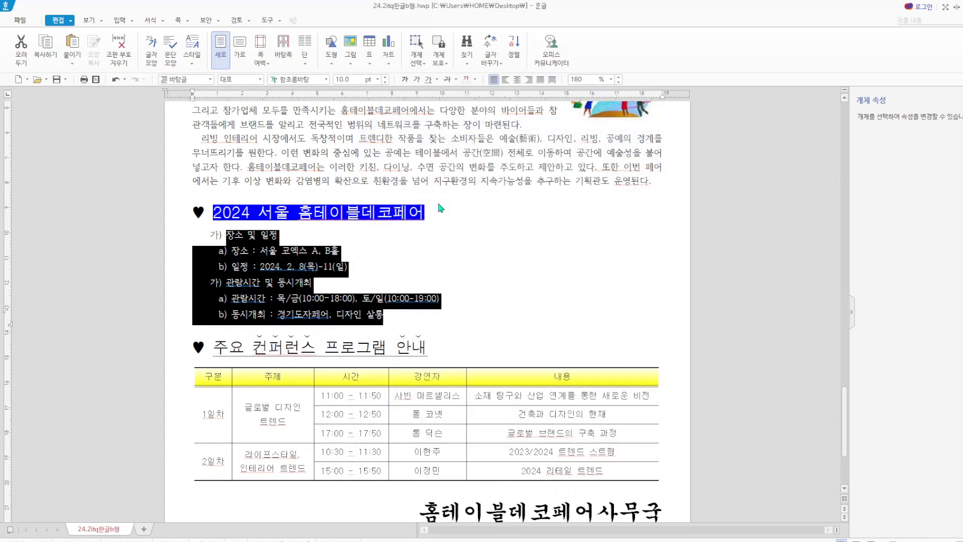
{"action": "left_click", "coordinate": [595, 275]}
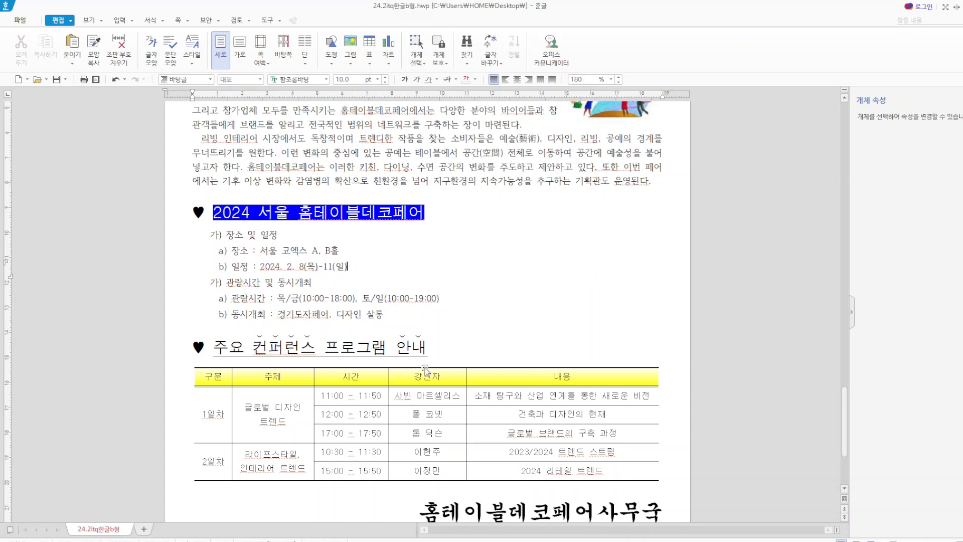
- Review the article page from its header to its footnote and page number, and the first page's text, table and chart
{"action": "scroll", "coordinate": [445, 266], "scroll_direction": "up", "scroll_amount": 10}
{"action": "scroll", "coordinate": [444, 266], "scroll_direction": "down", "scroll_amount": 3}
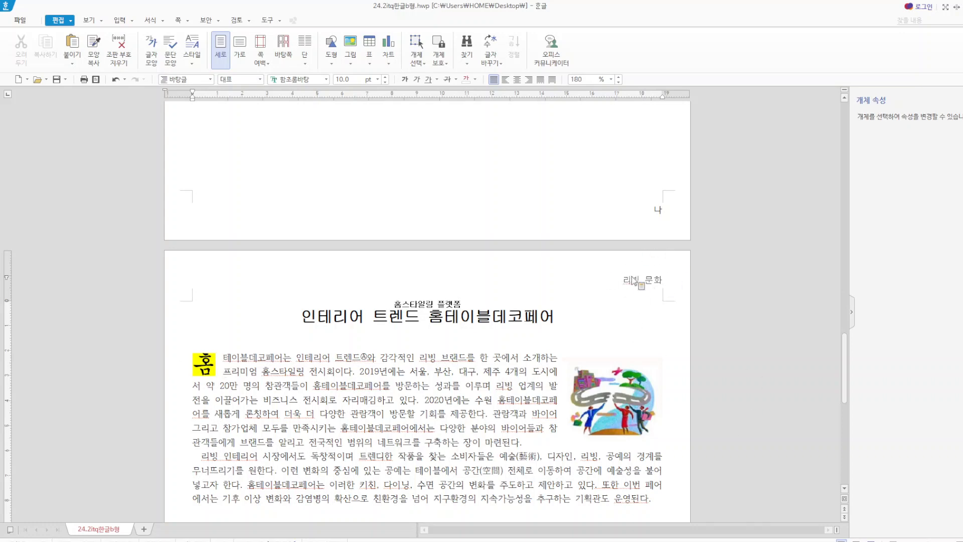
{"action": "scroll", "coordinate": [589, 341], "scroll_direction": "down", "scroll_amount": 9}
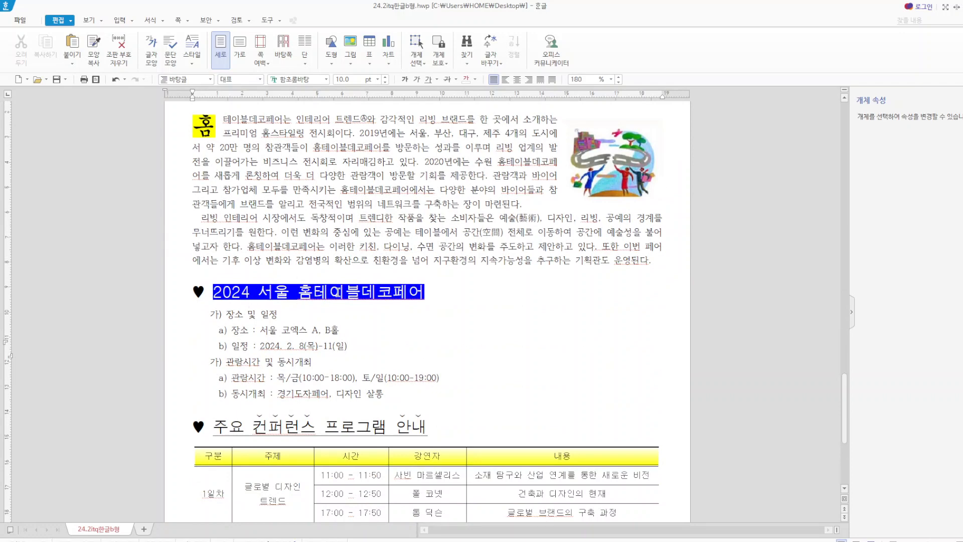
{"action": "scroll", "coordinate": [406, 373], "scroll_direction": "down", "scroll_amount": 4}
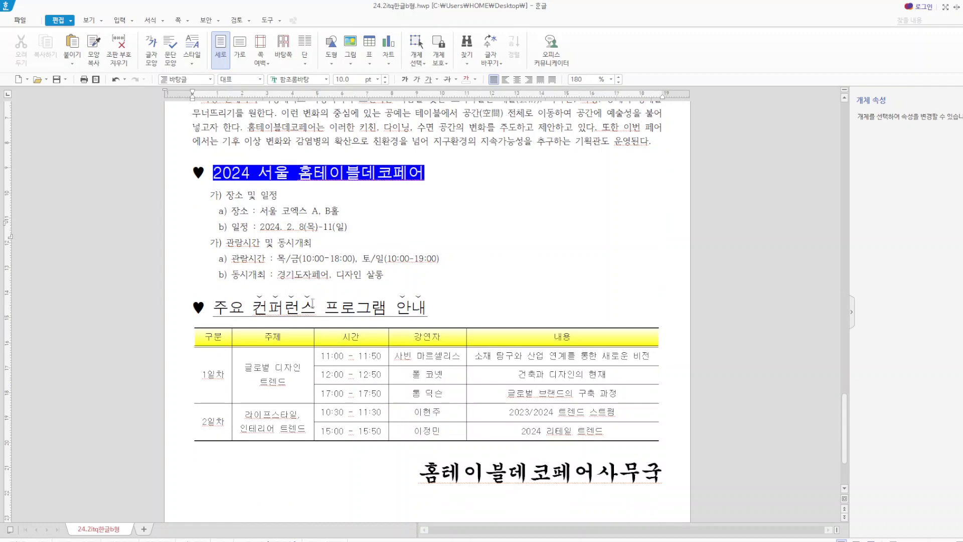
{"action": "scroll", "coordinate": [509, 345], "scroll_direction": "down", "scroll_amount": 3}
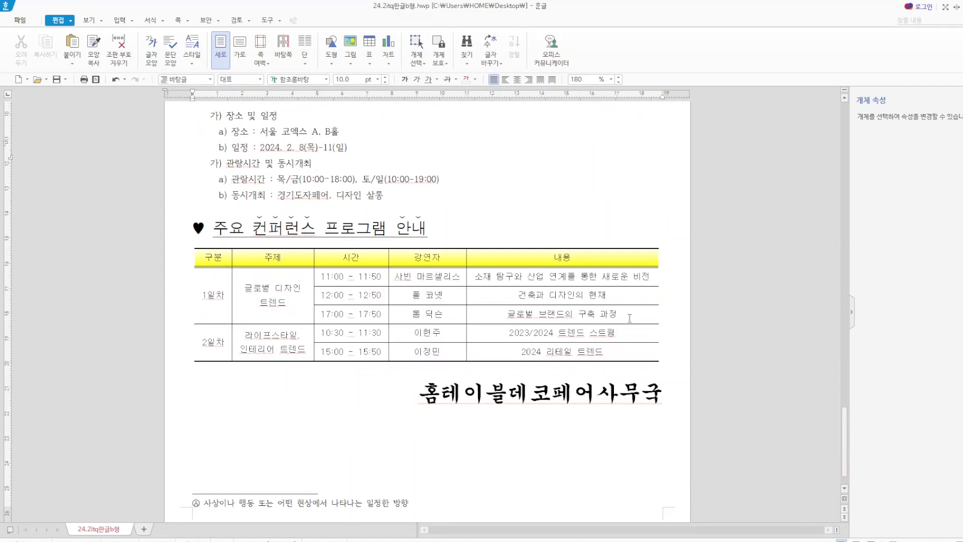
{"action": "scroll", "coordinate": [611, 396], "scroll_direction": "down", "scroll_amount": 1}
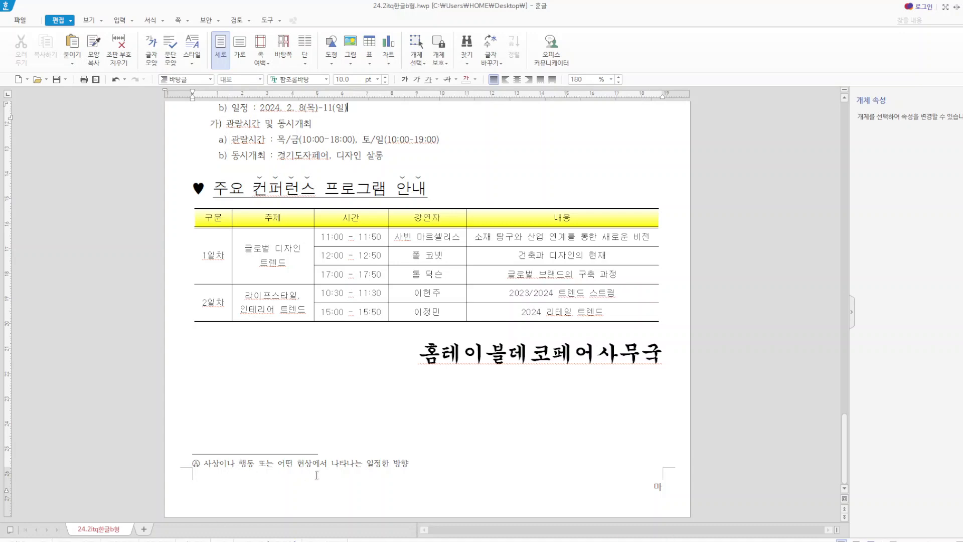
{"action": "scroll", "coordinate": [637, 486], "scroll_direction": "up", "scroll_amount": 20}
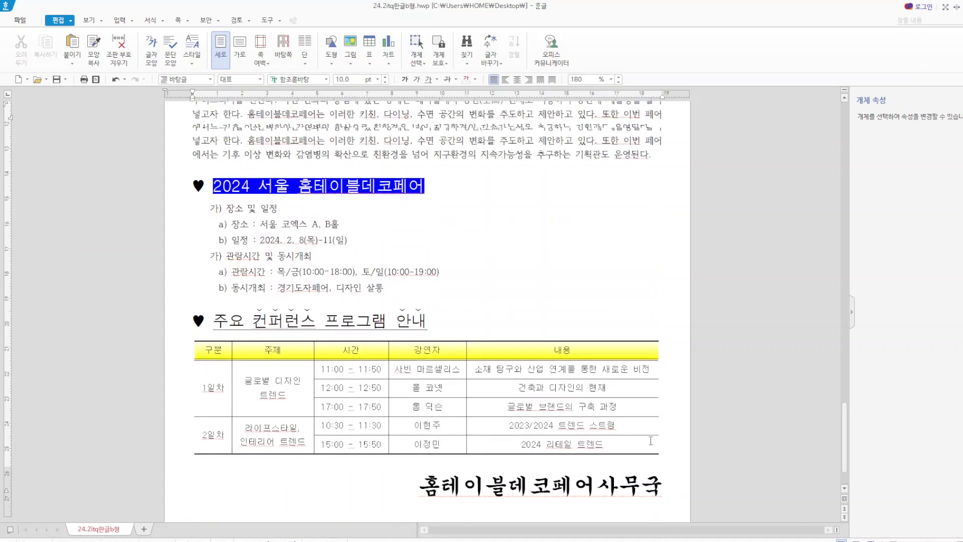
{"action": "scroll", "coordinate": [661, 305], "scroll_direction": "up", "scroll_amount": 10}
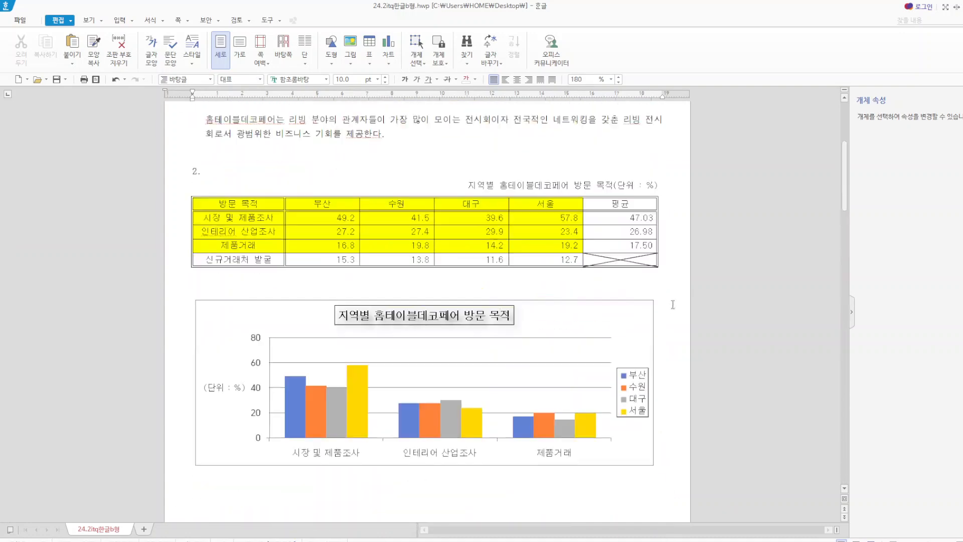
{"action": "left_click", "coordinate": [431, 253]}
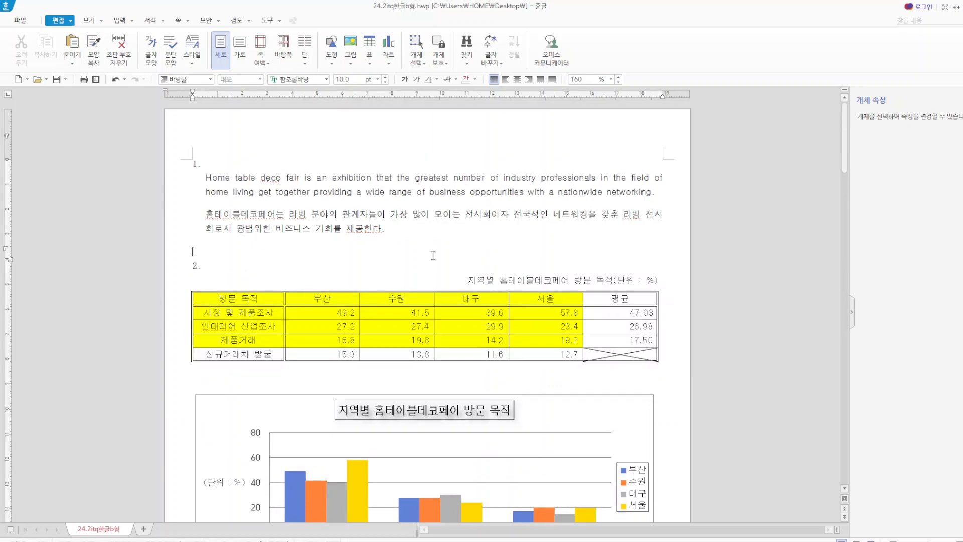